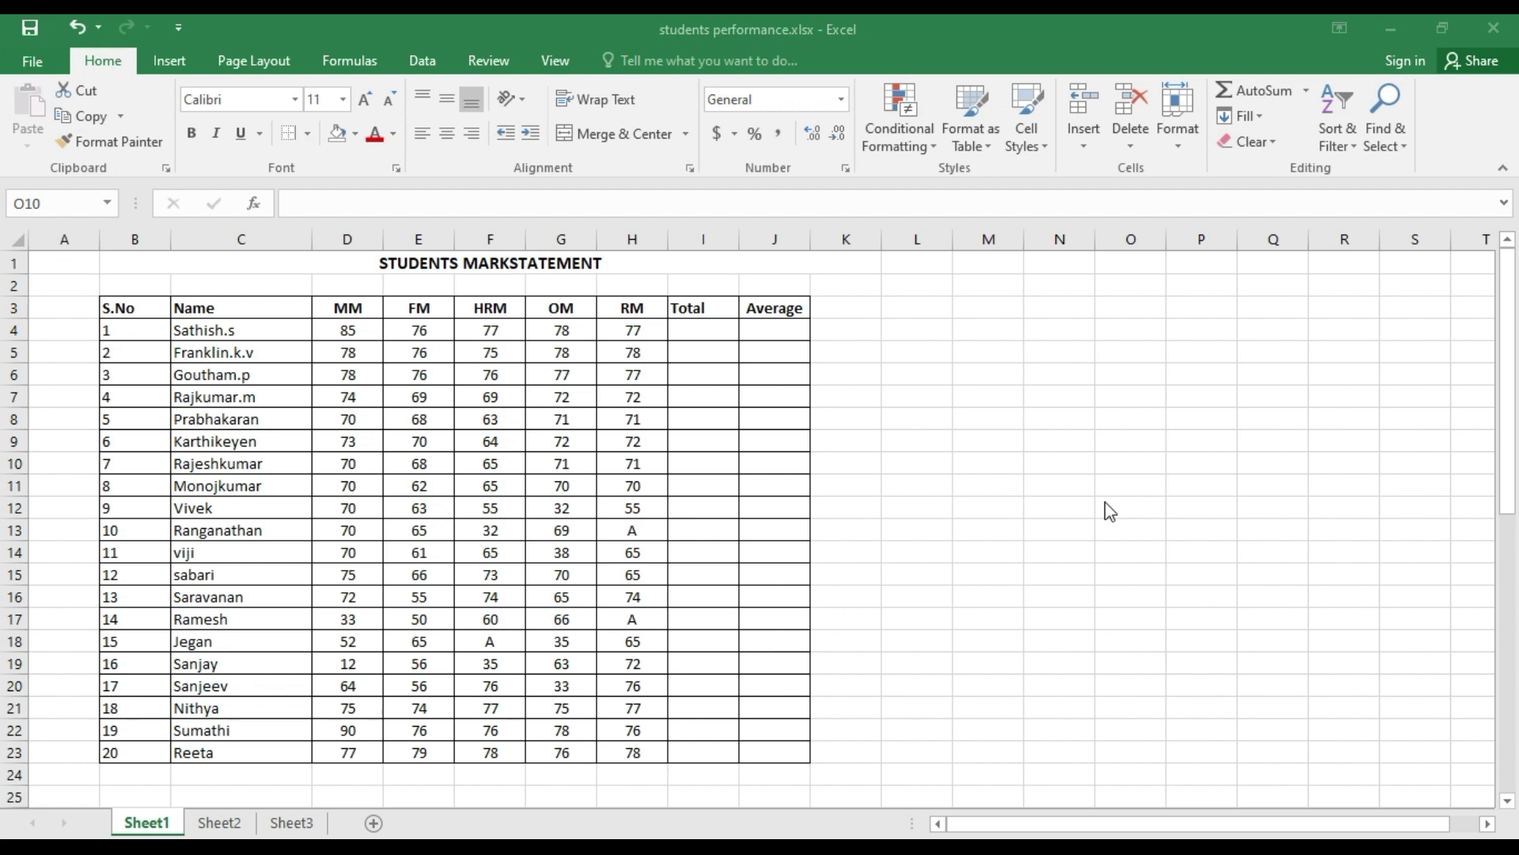
Total the first student's marks in I4 with the formula =D4+E4+F4+G4+H4.
left_click(688, 326)
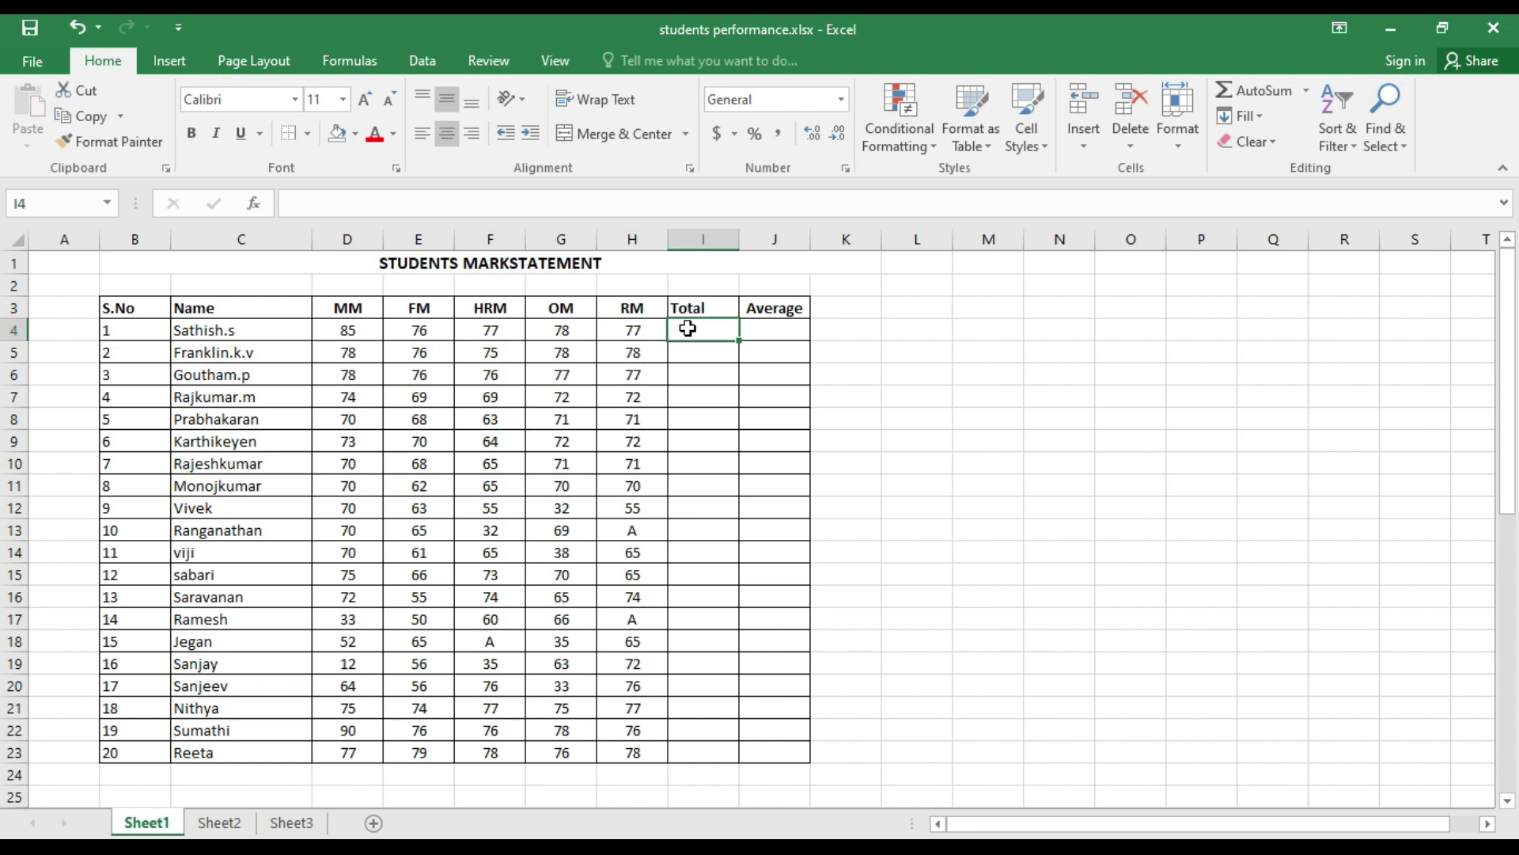
type("=")
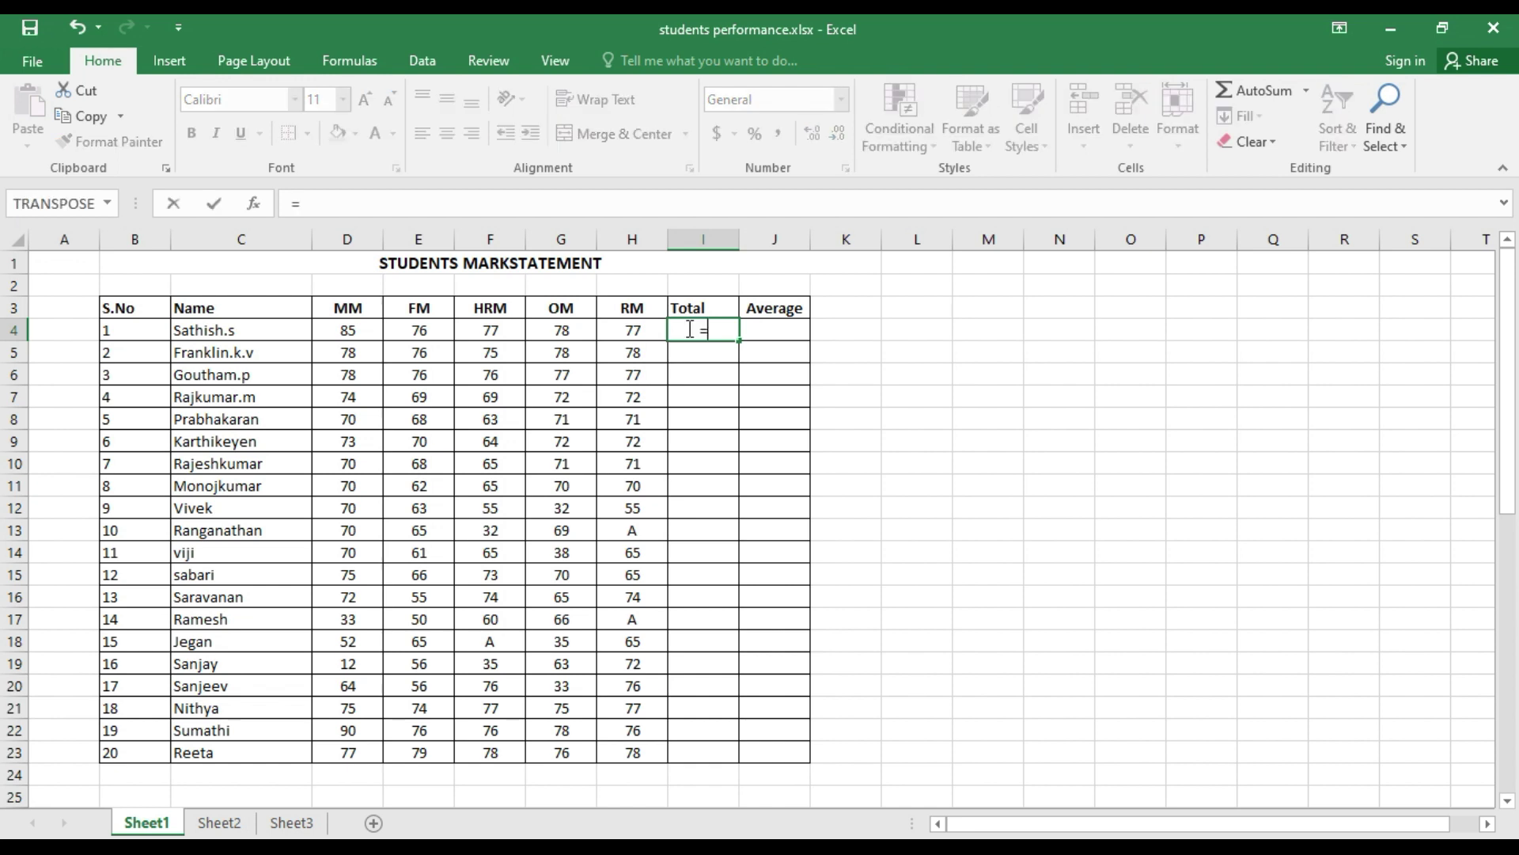
left_click(358, 335)
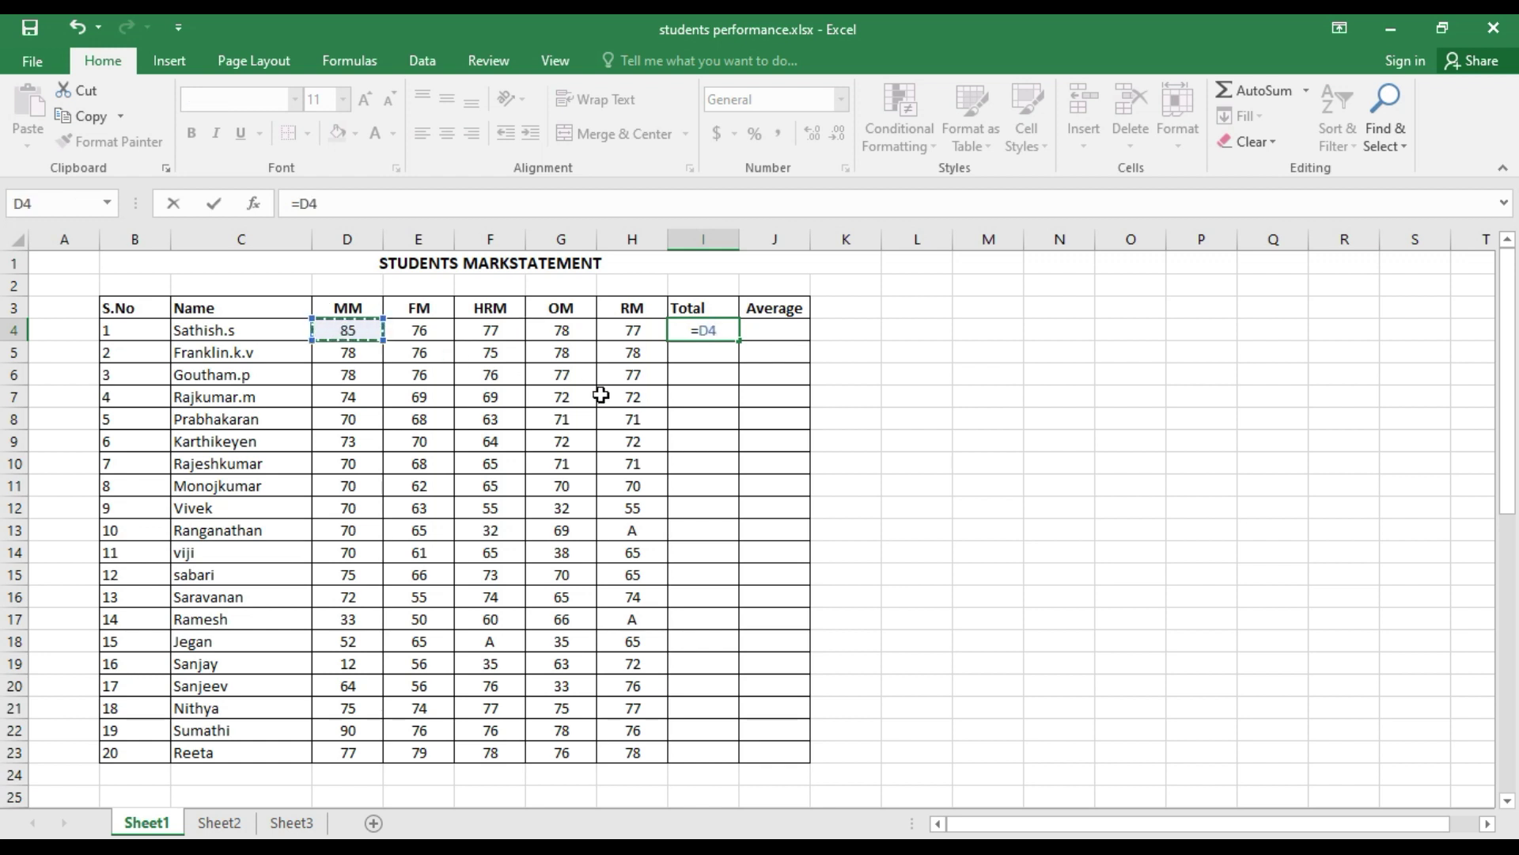
type("+")
left_click(419, 337)
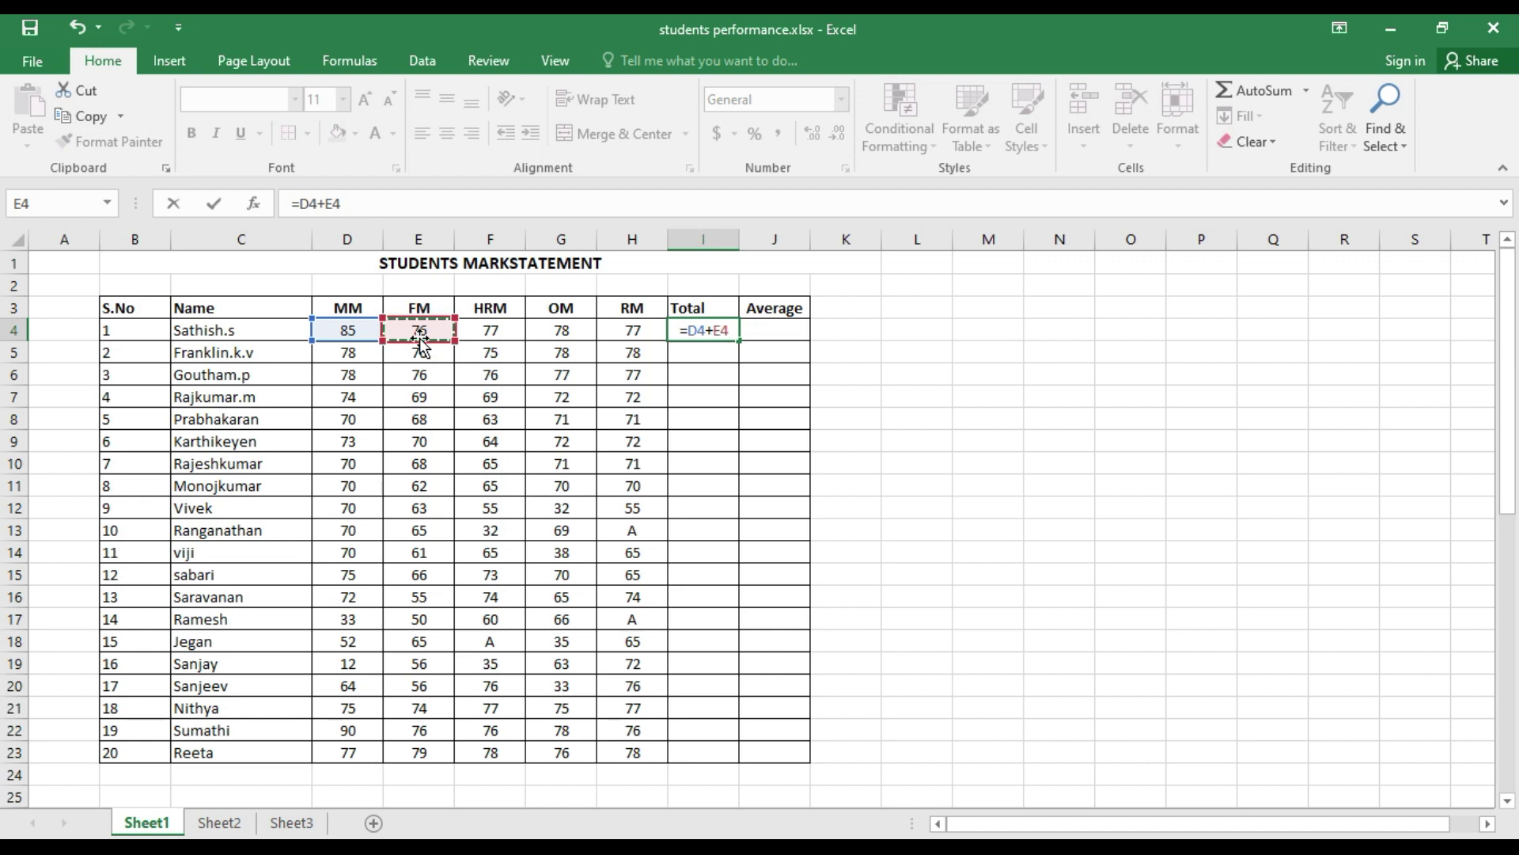
type("+")
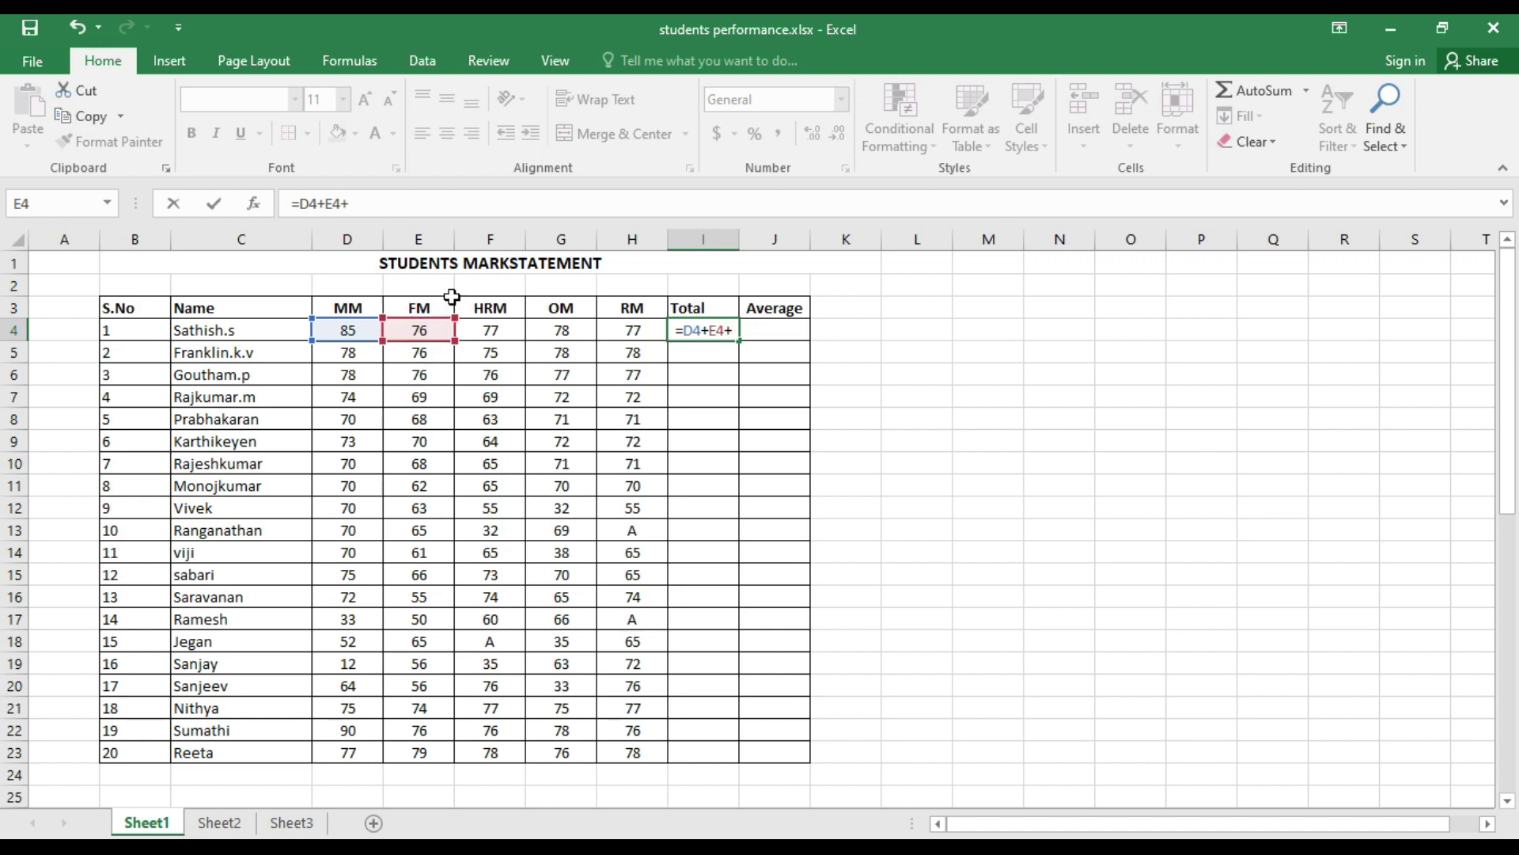
left_click(491, 328)
type("+")
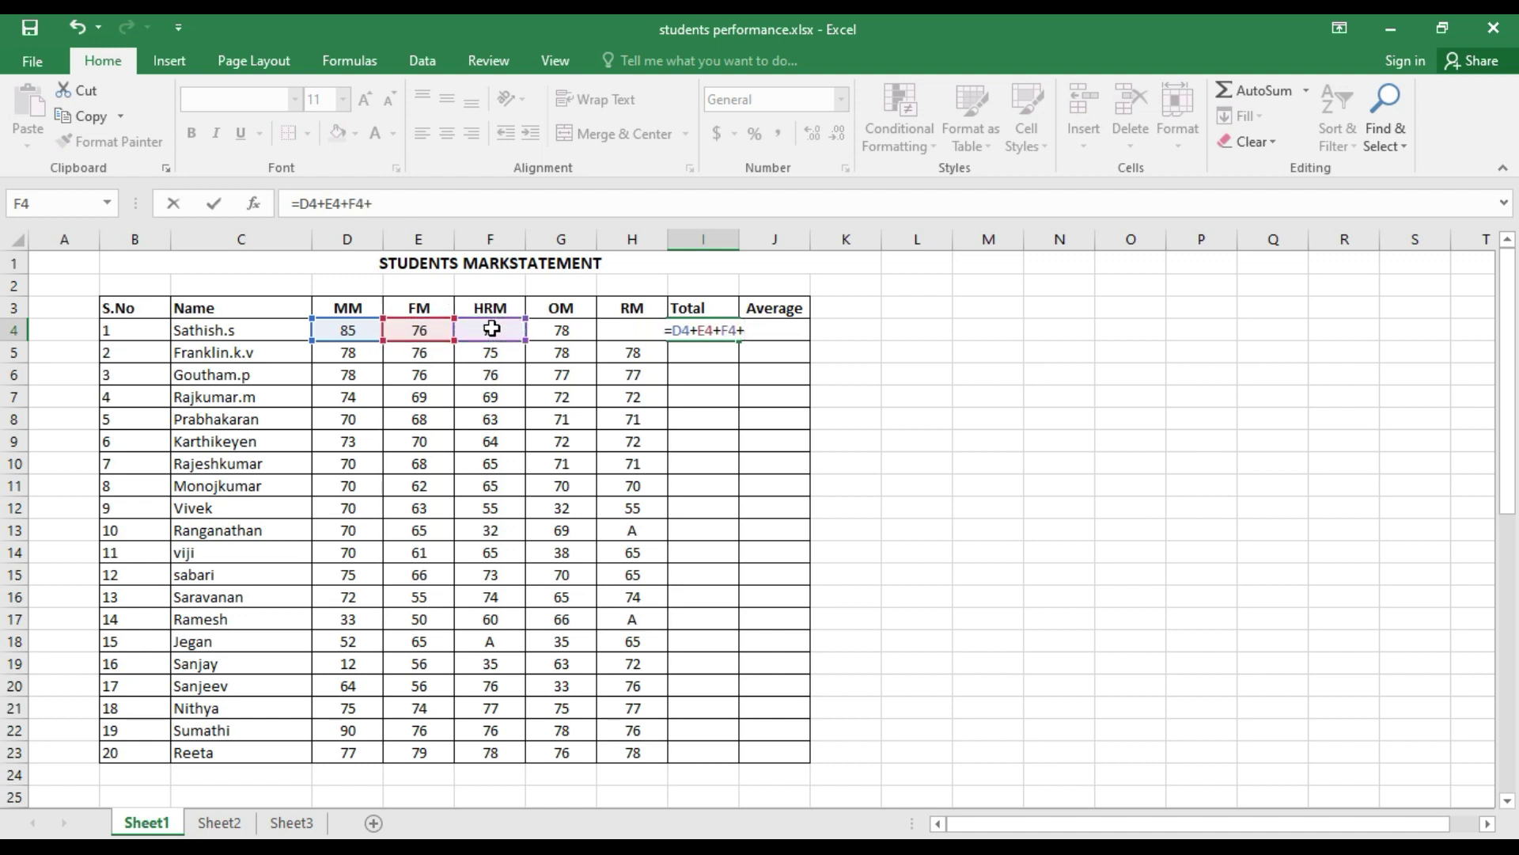
left_click(590, 329)
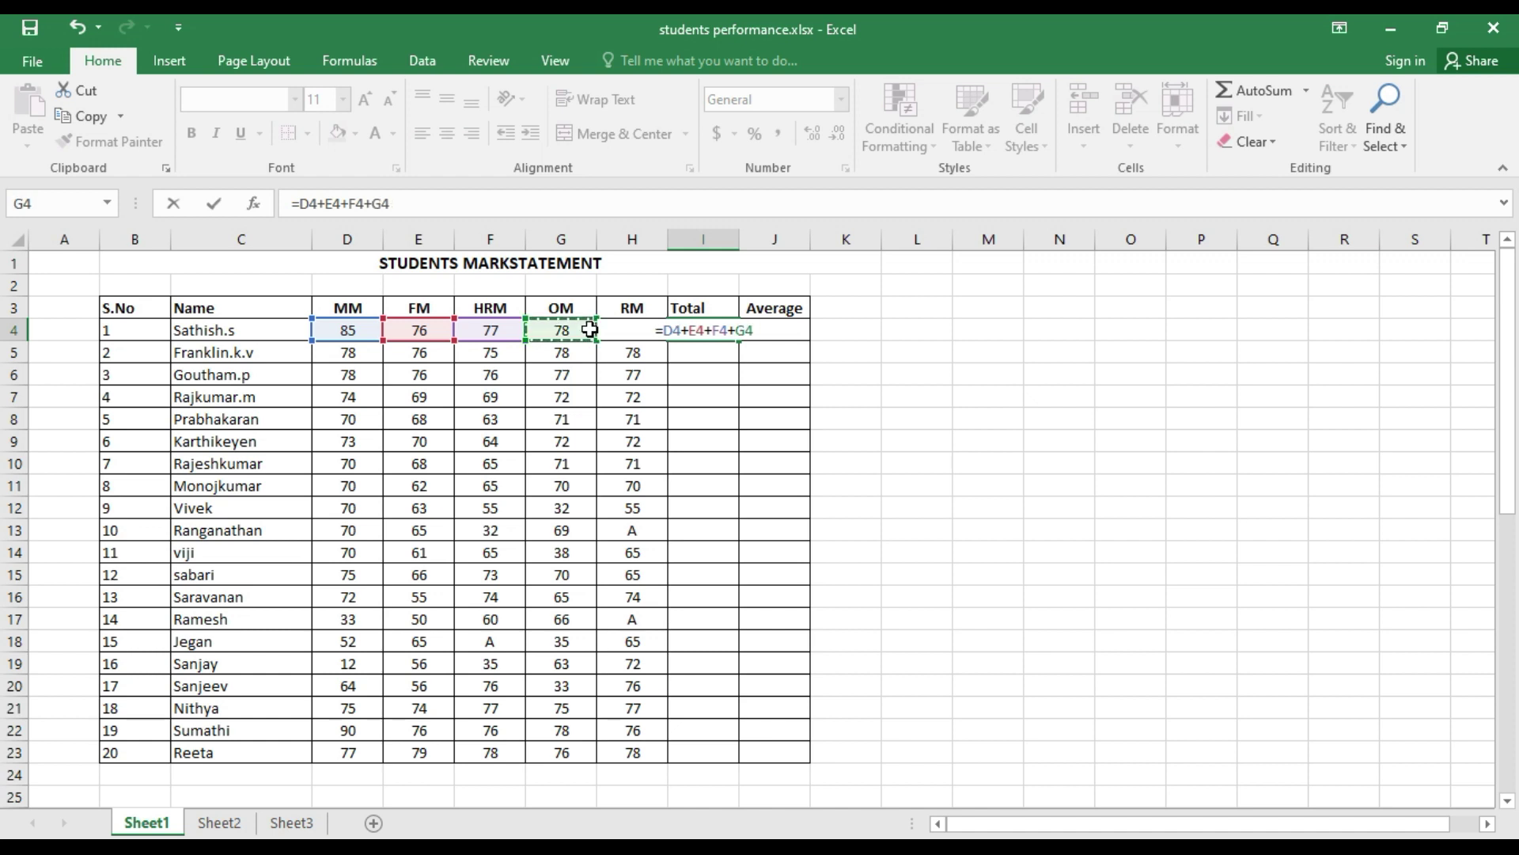
type("+")
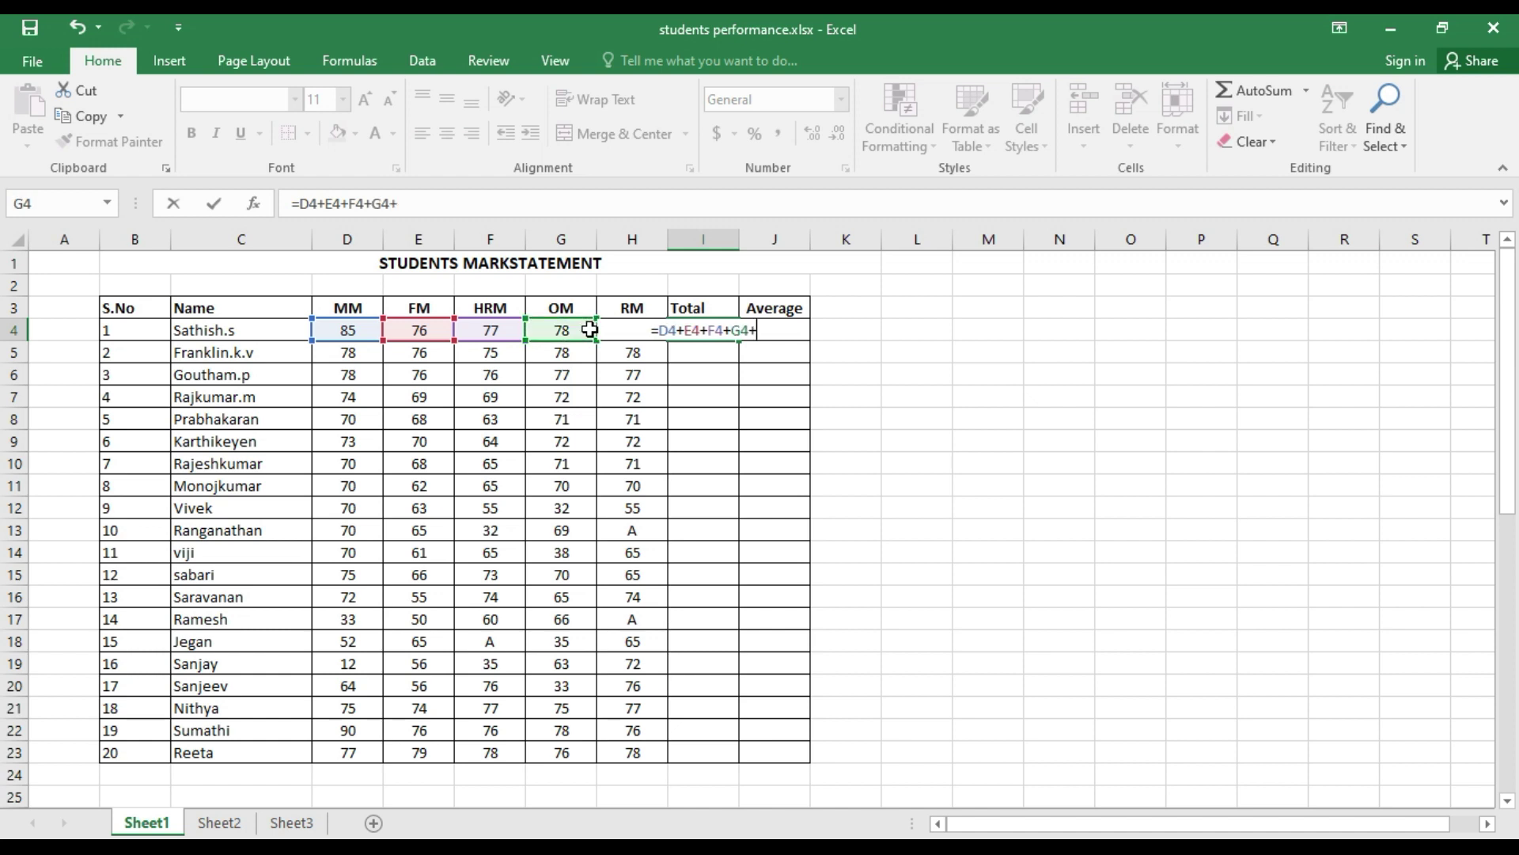
type("H4")
key("ctrl+Return")
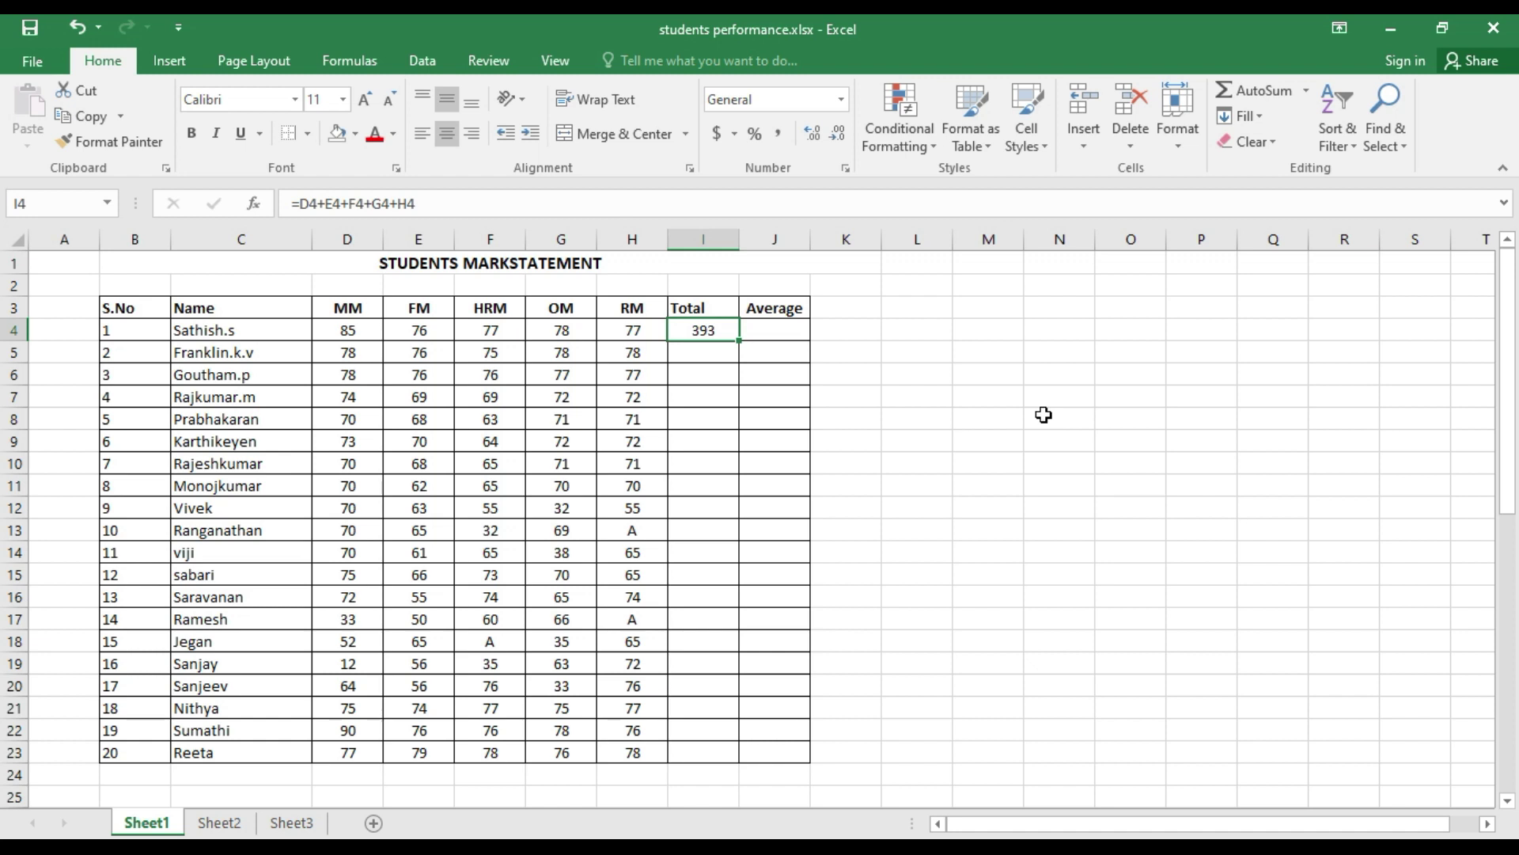
Total the second student's marks in I5 using AutoSum over the range D5:H5.
left_click(714, 362)
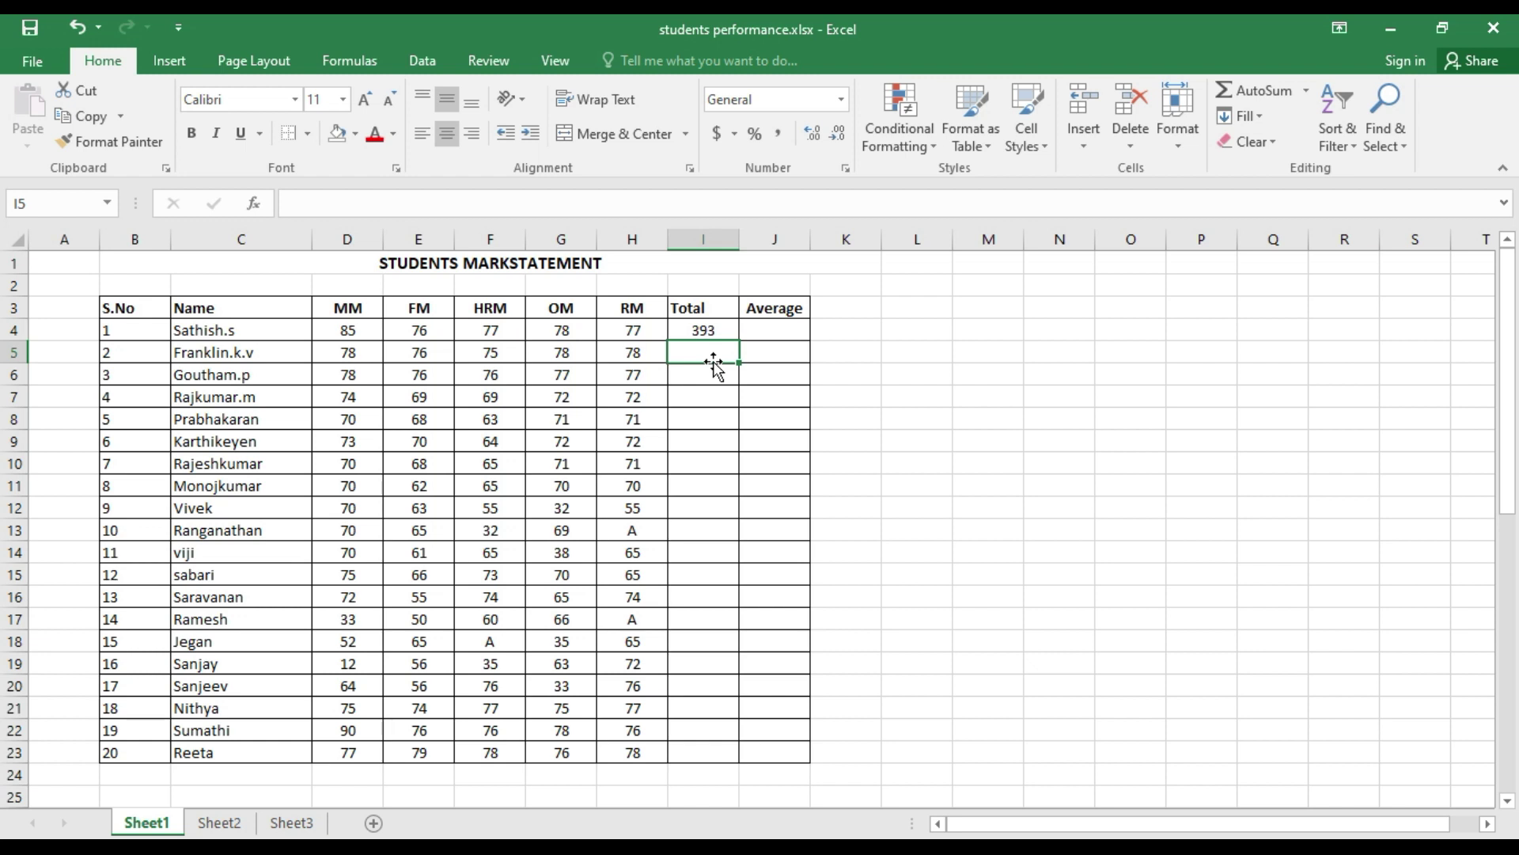
left_click(1240, 83)
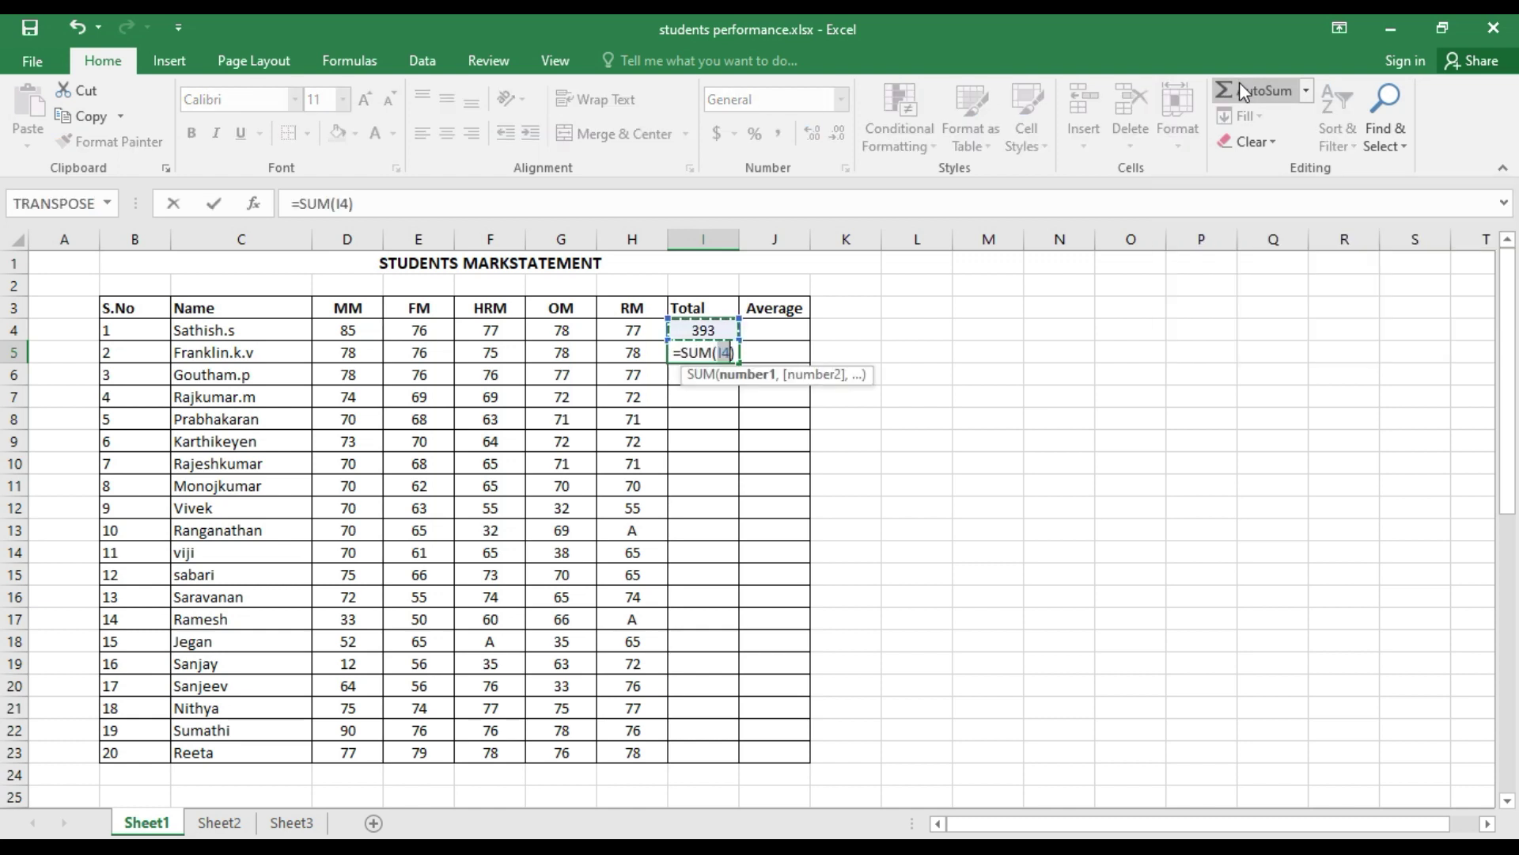
left_click_drag(346, 353, 644, 349)
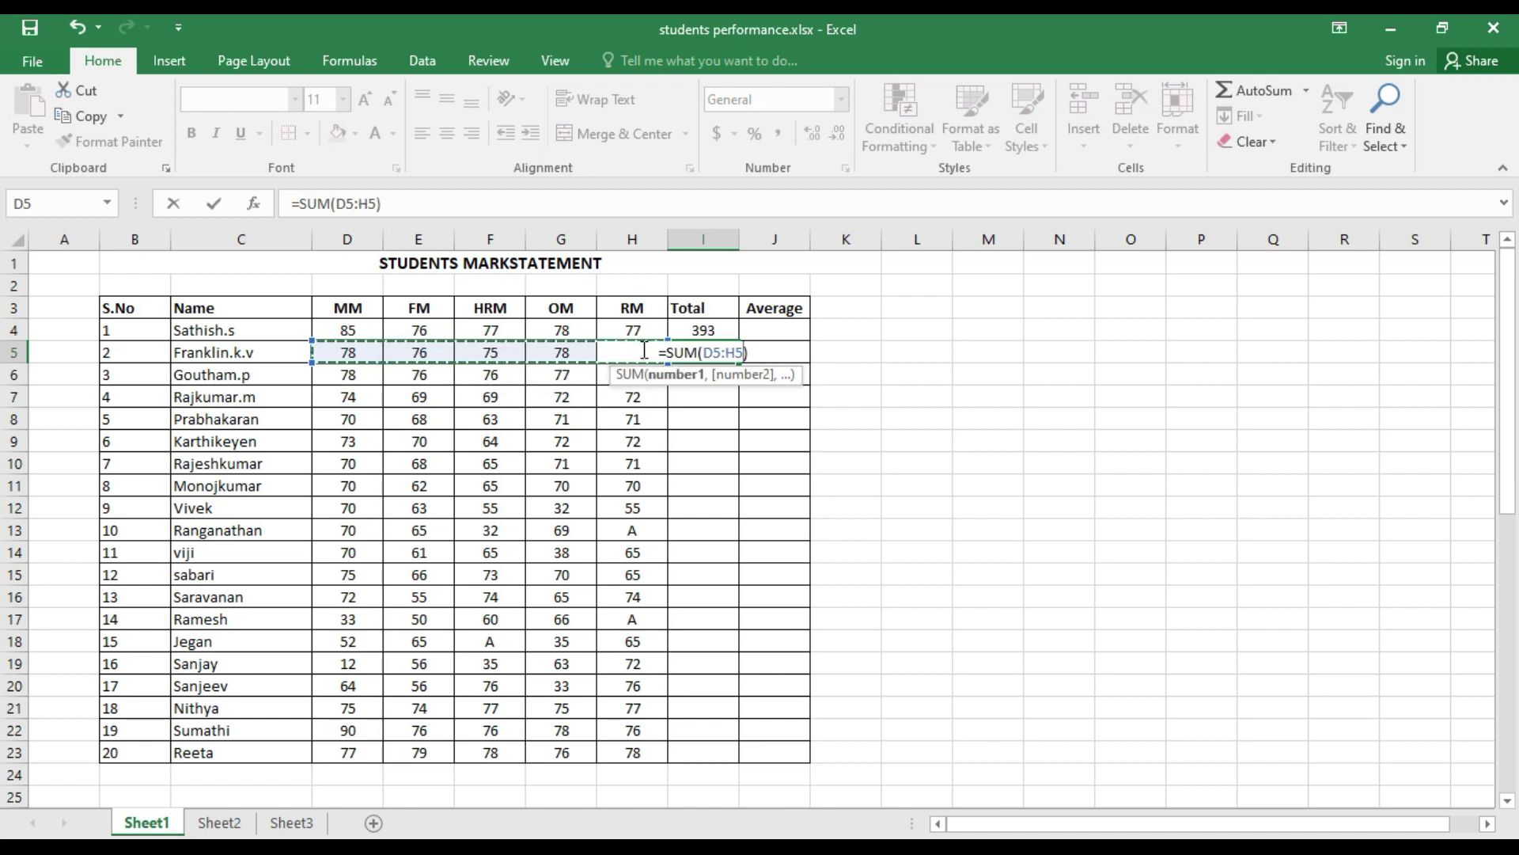
key("Return")
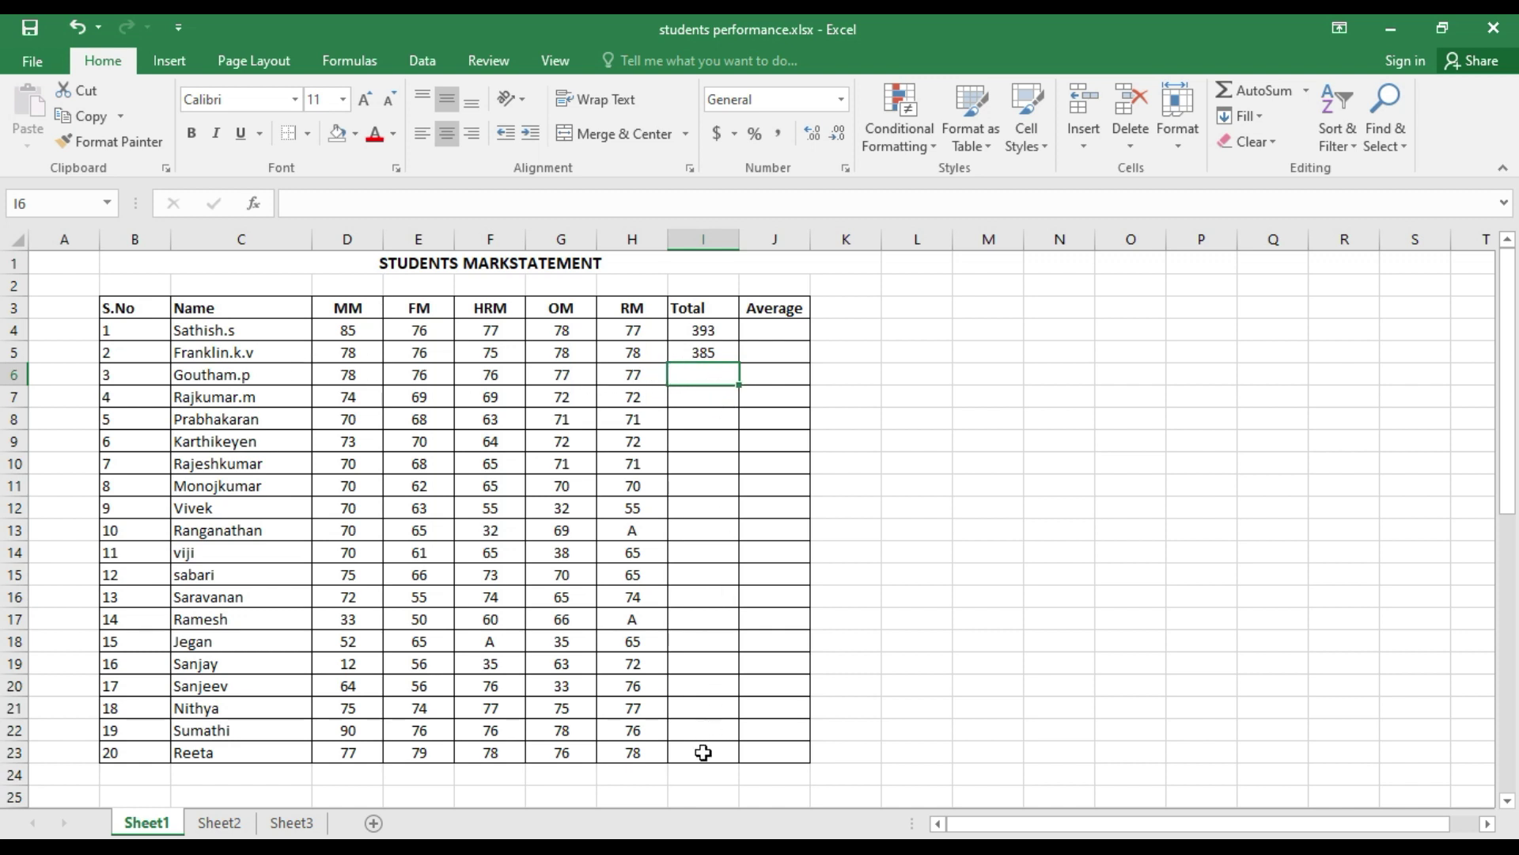
Fill the SUM formula from I5 down to I23 and check the copied formulas in I6 and I10.
left_click(708, 350)
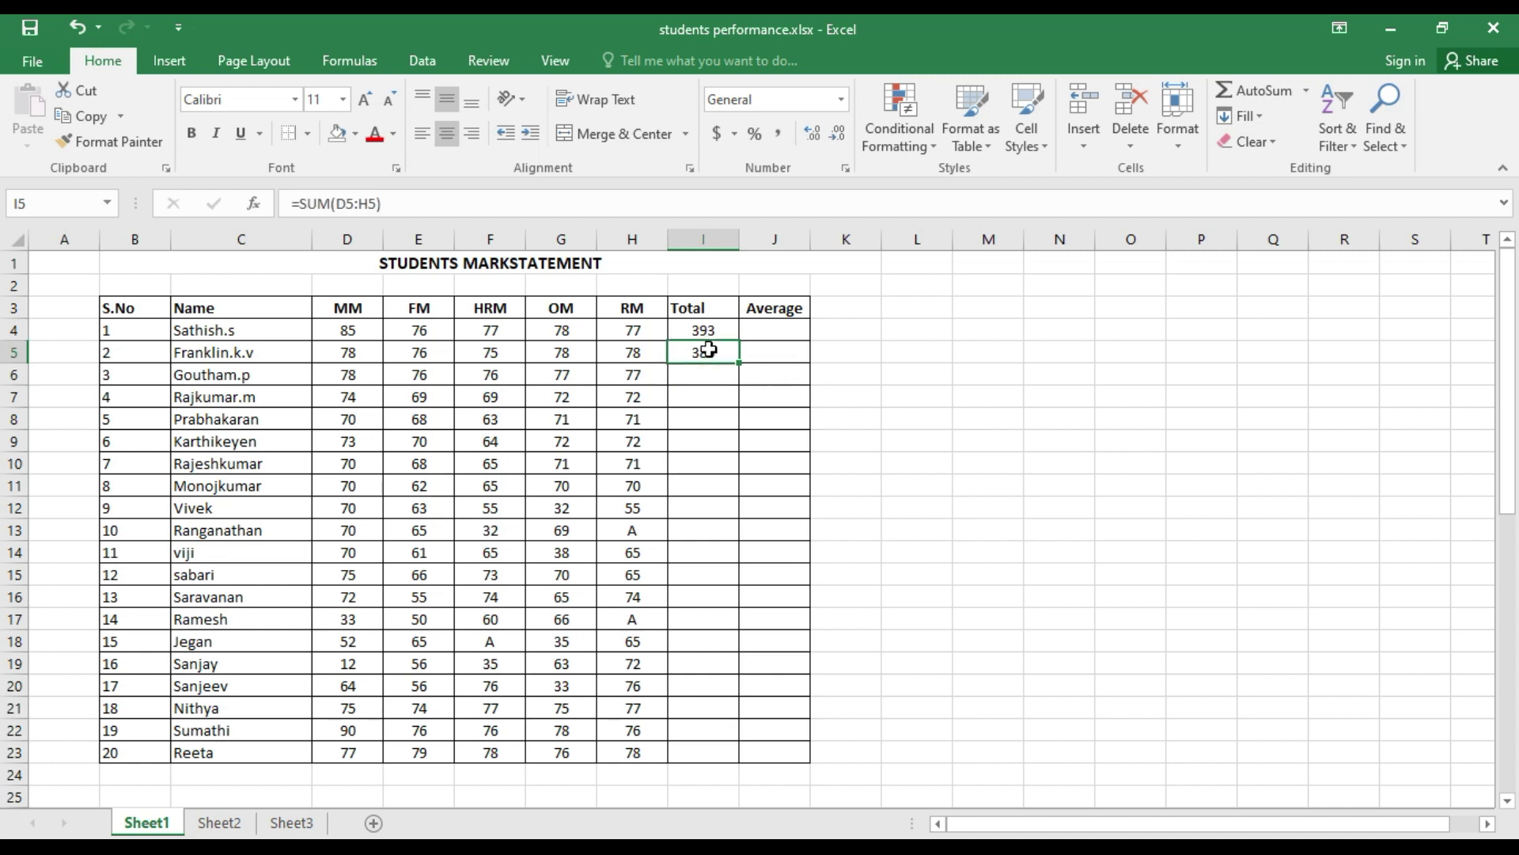
left_click_drag(384, 204, 292, 203)
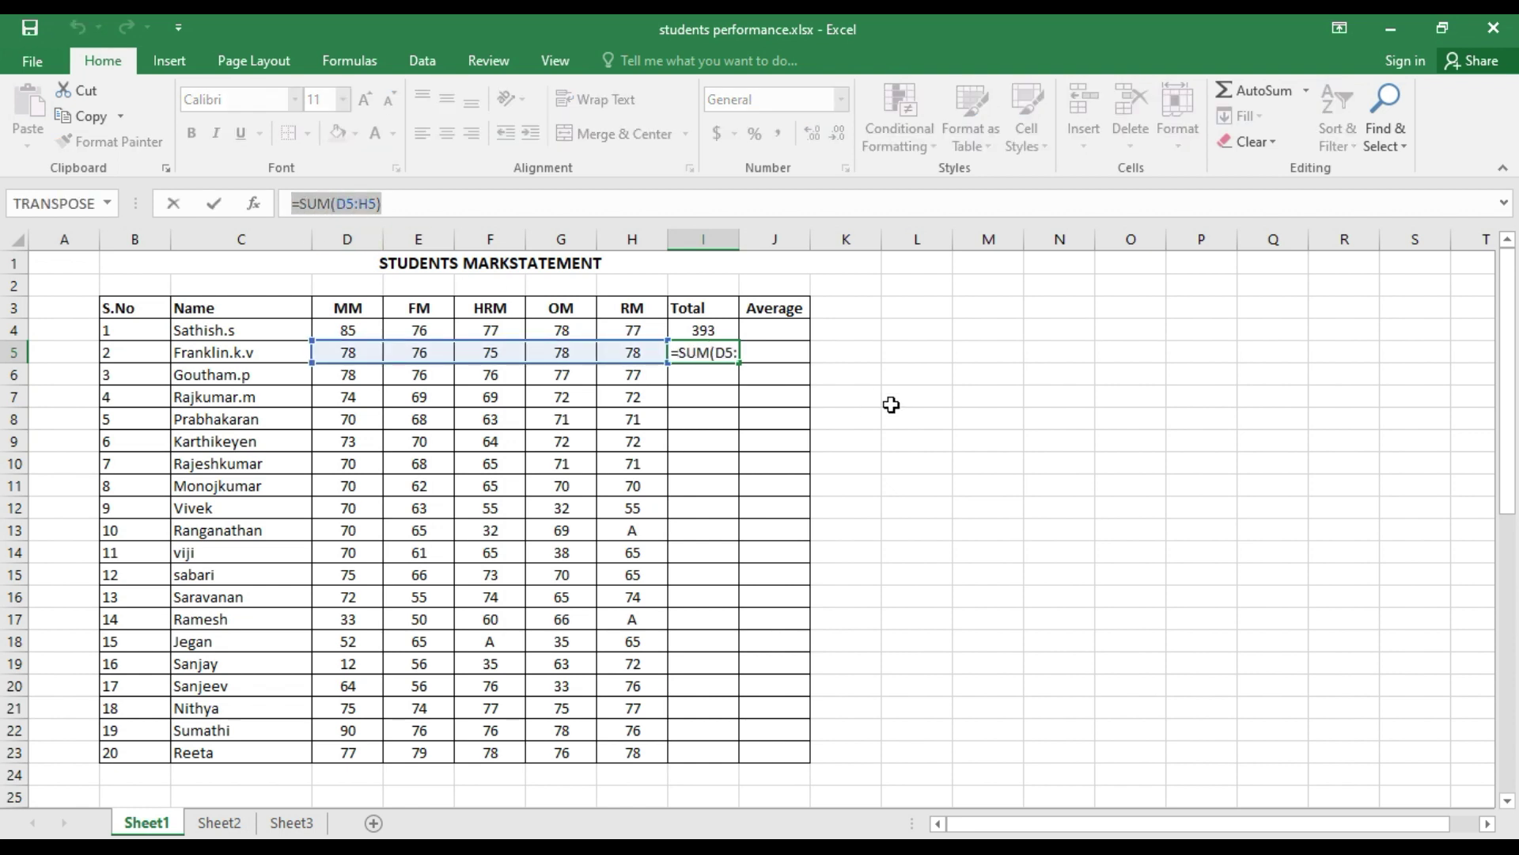
key("Escape")
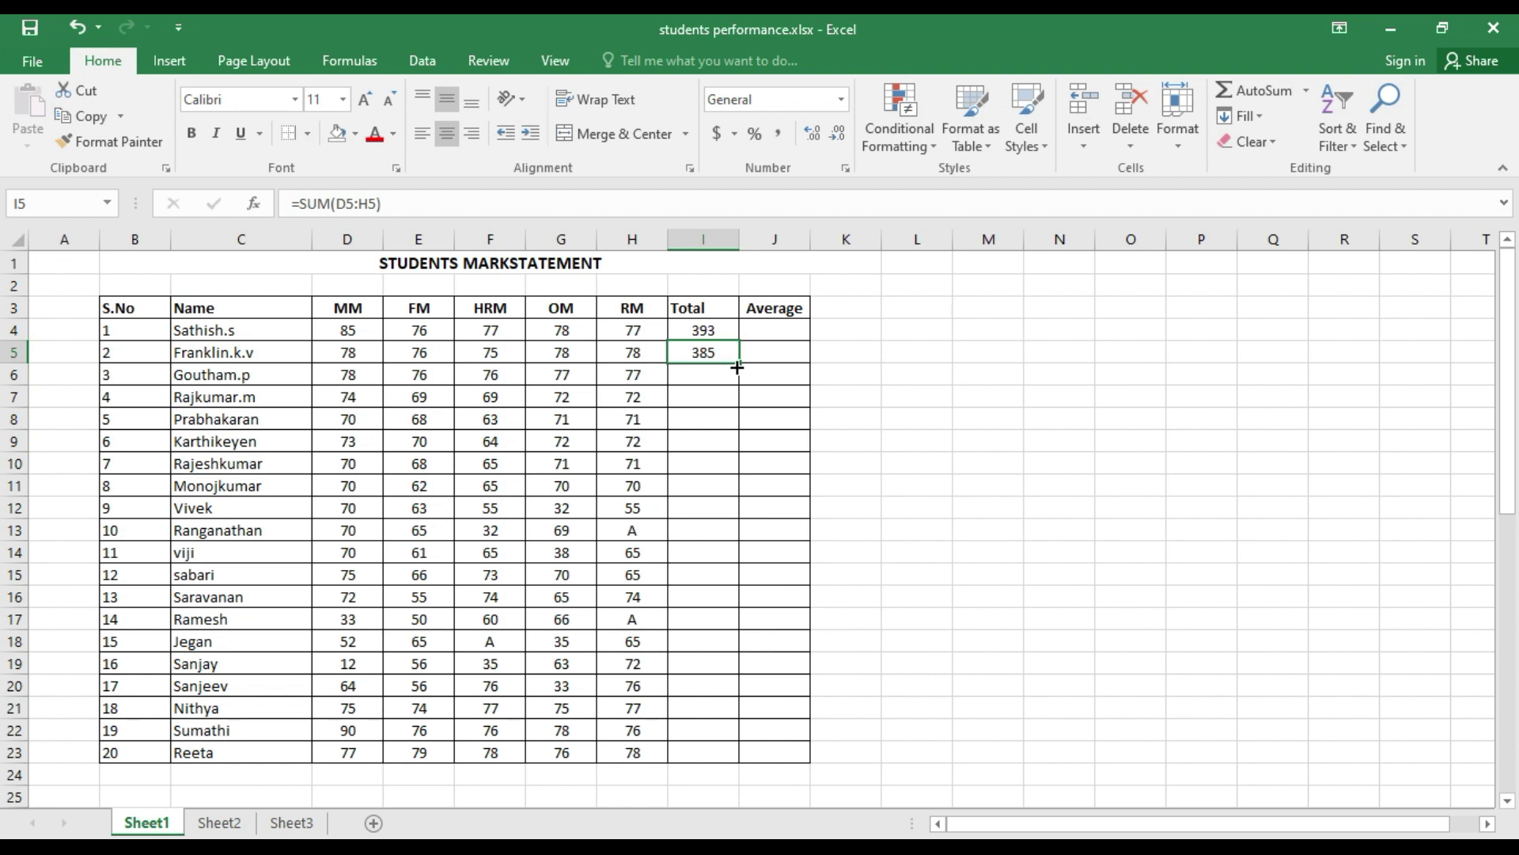
left_click_drag(737, 363, 736, 760)
left_click(1102, 568)
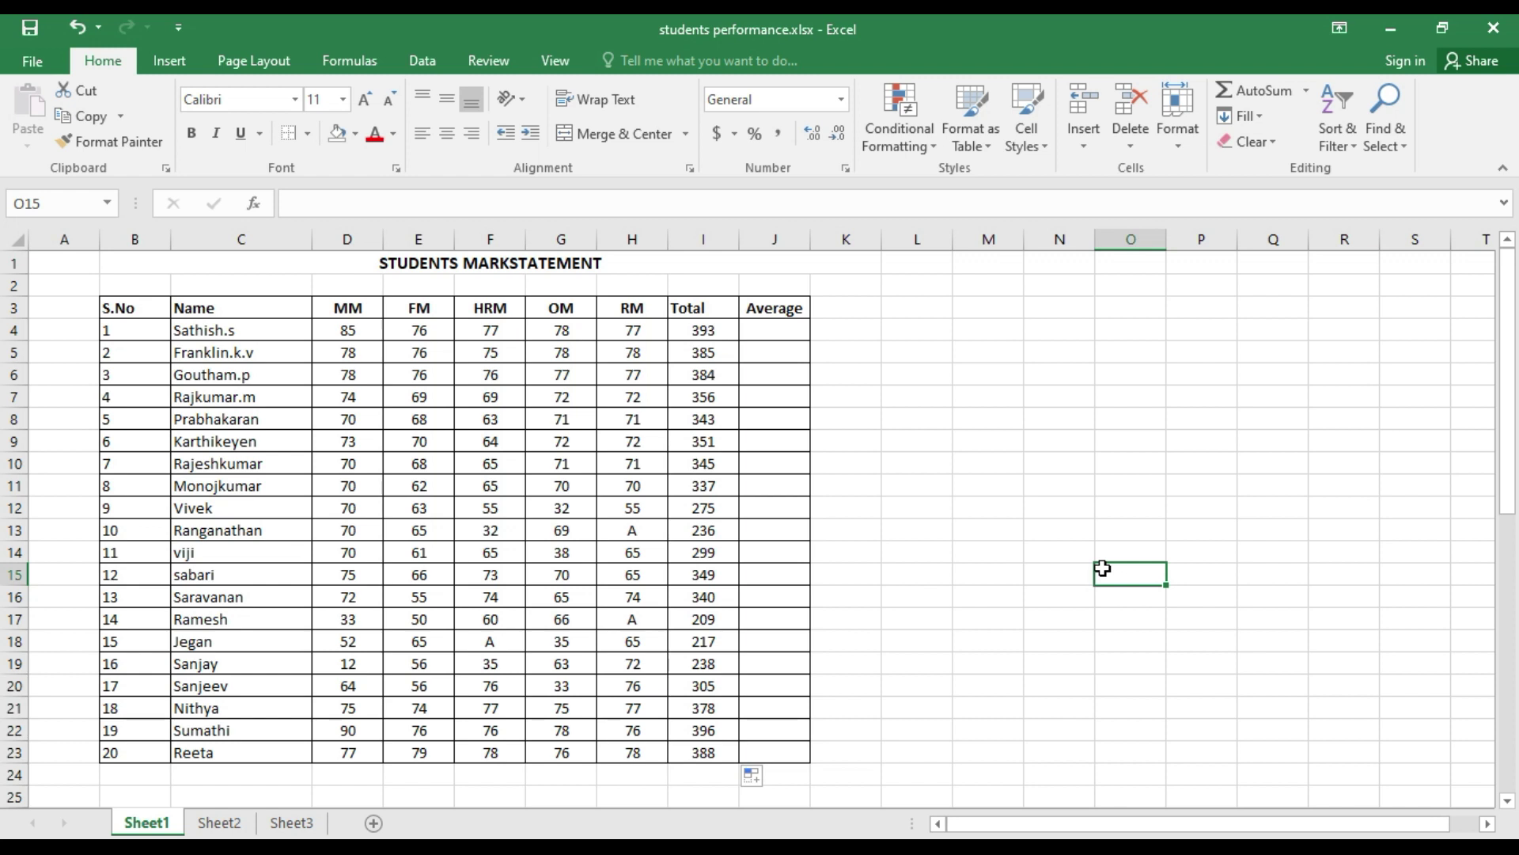
left_click(702, 377)
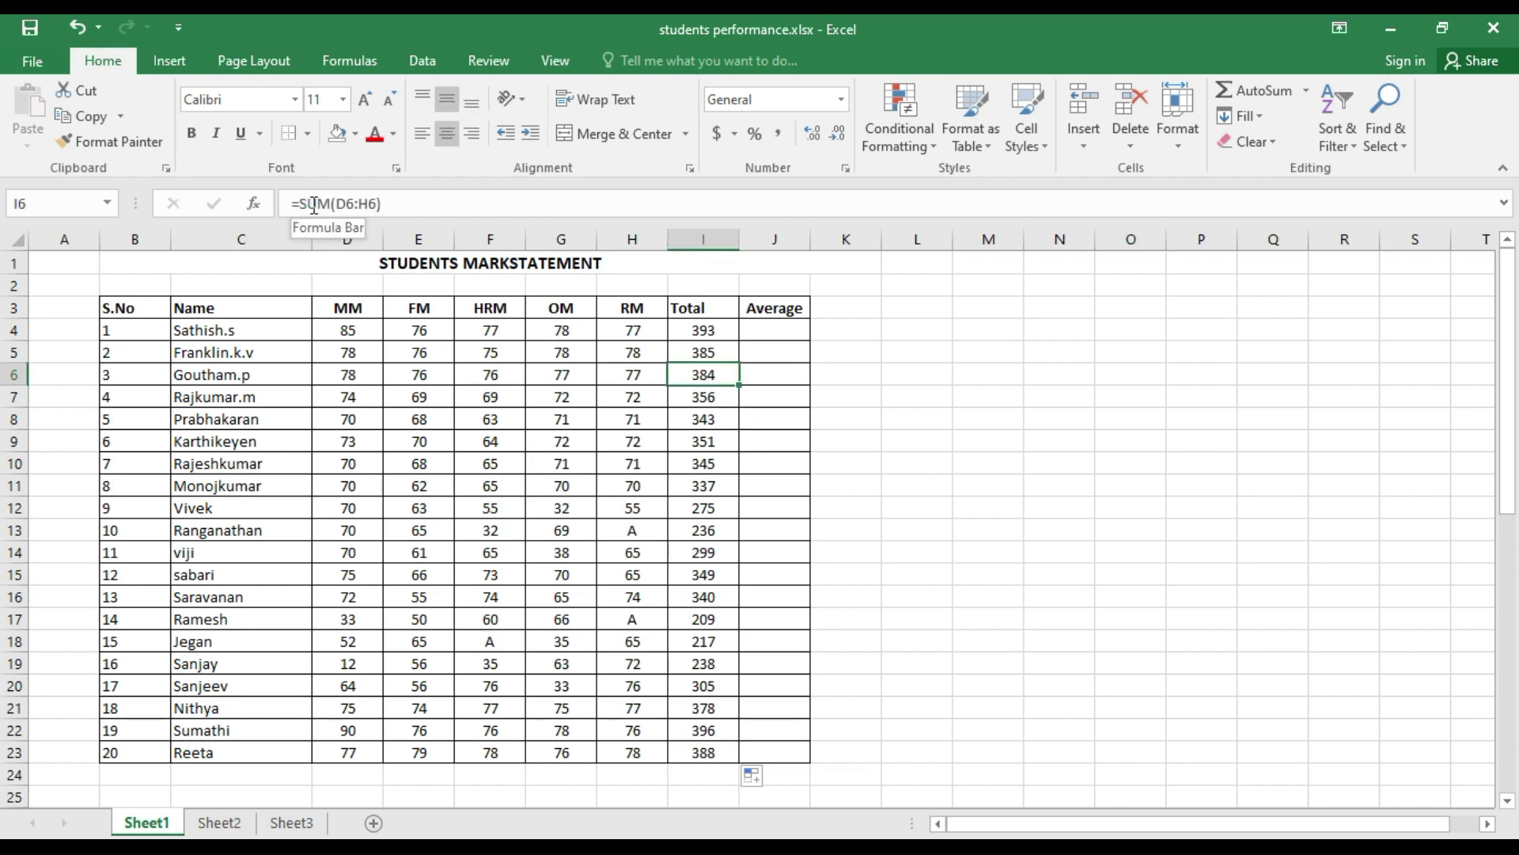
left_click(708, 468)
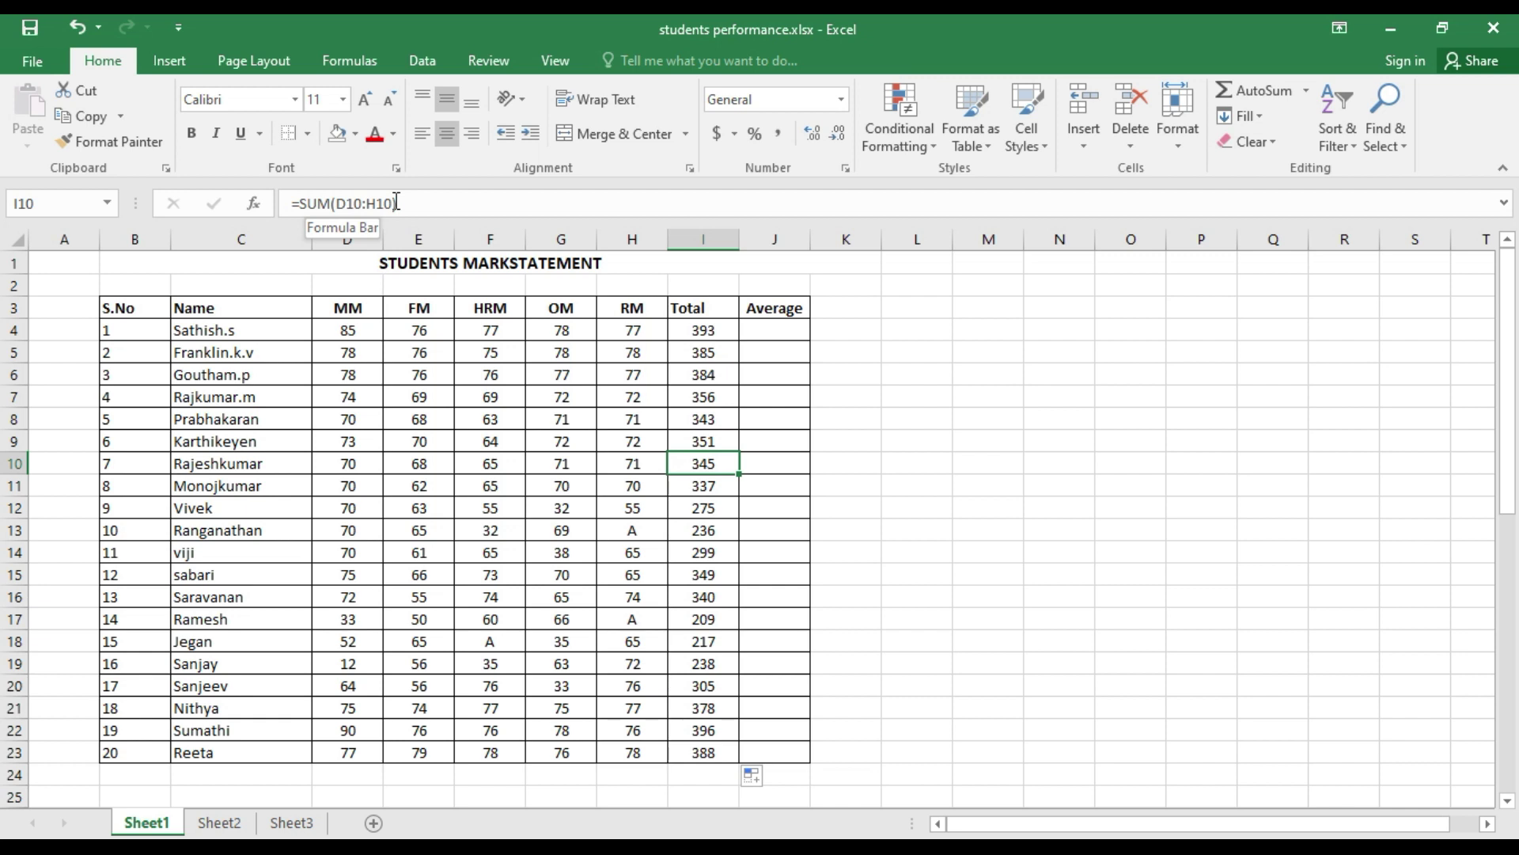
Calculate the first student's average in J4 by dividing the total by five with =I4/5.
left_click(772, 329)
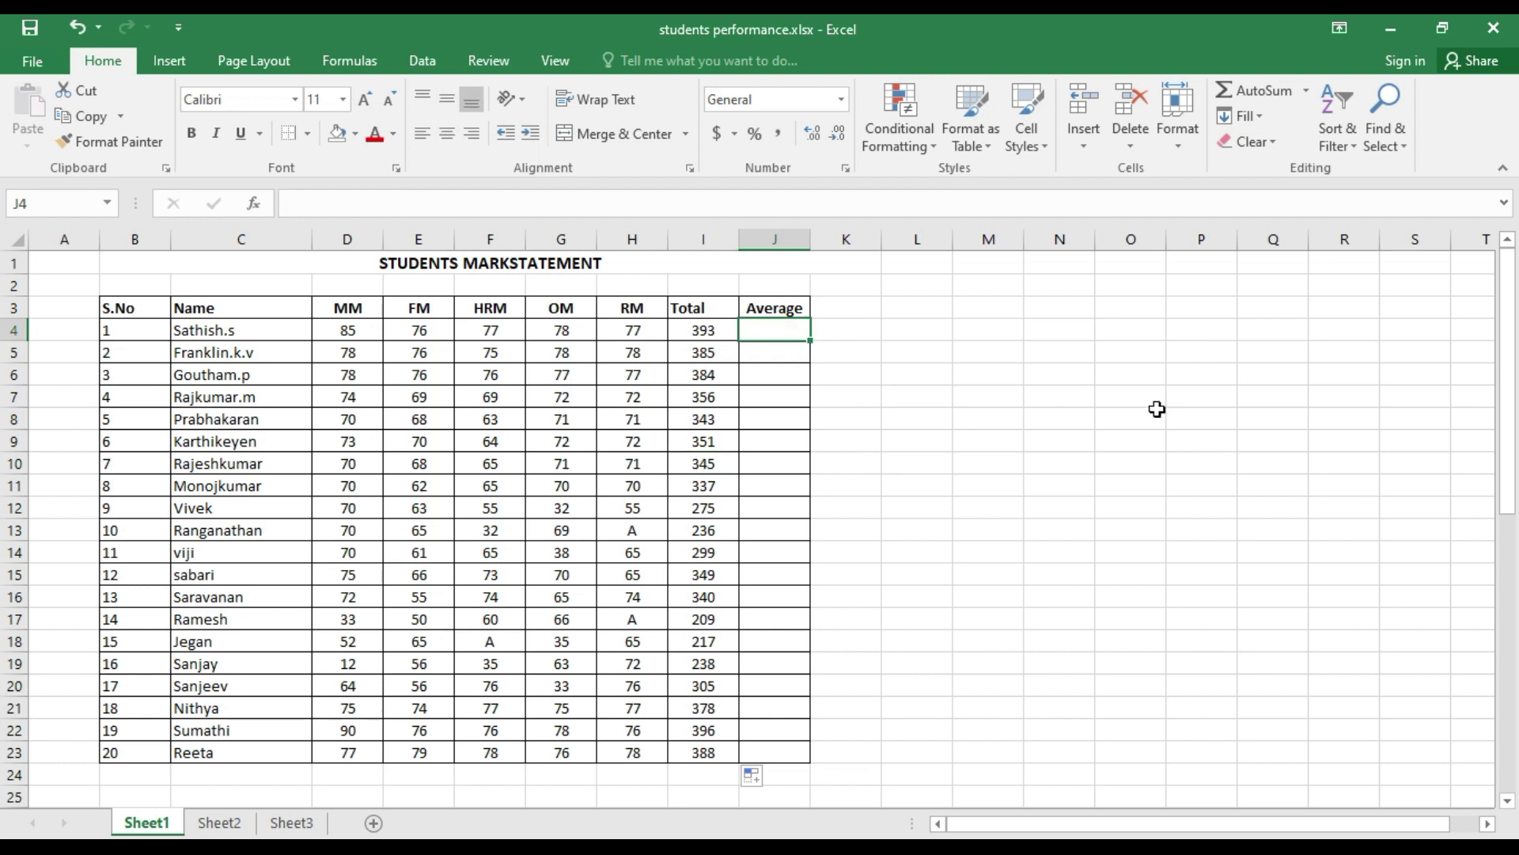
type("=")
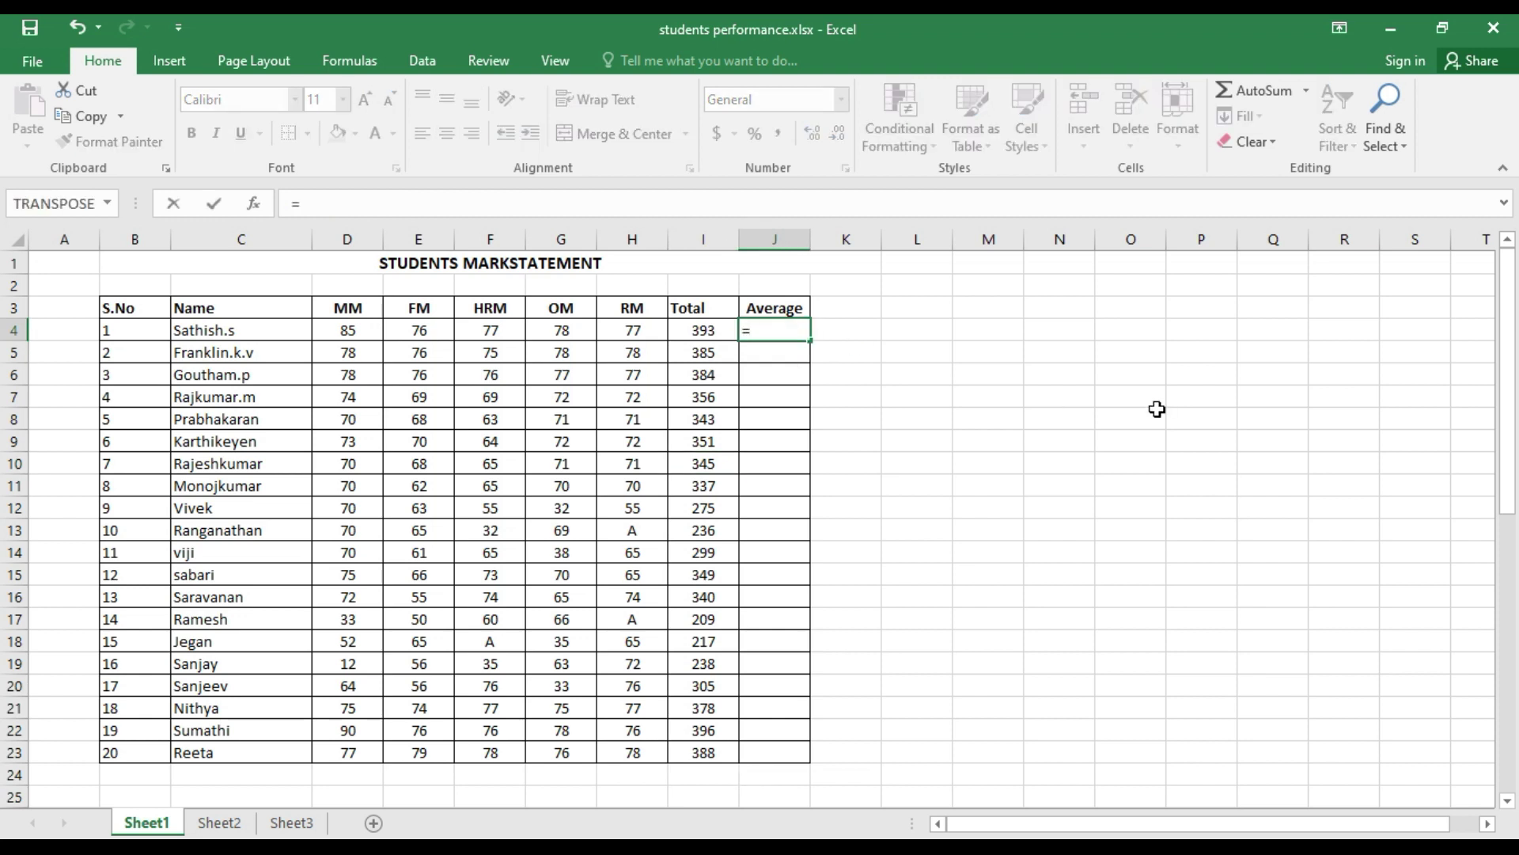
left_click(697, 332)
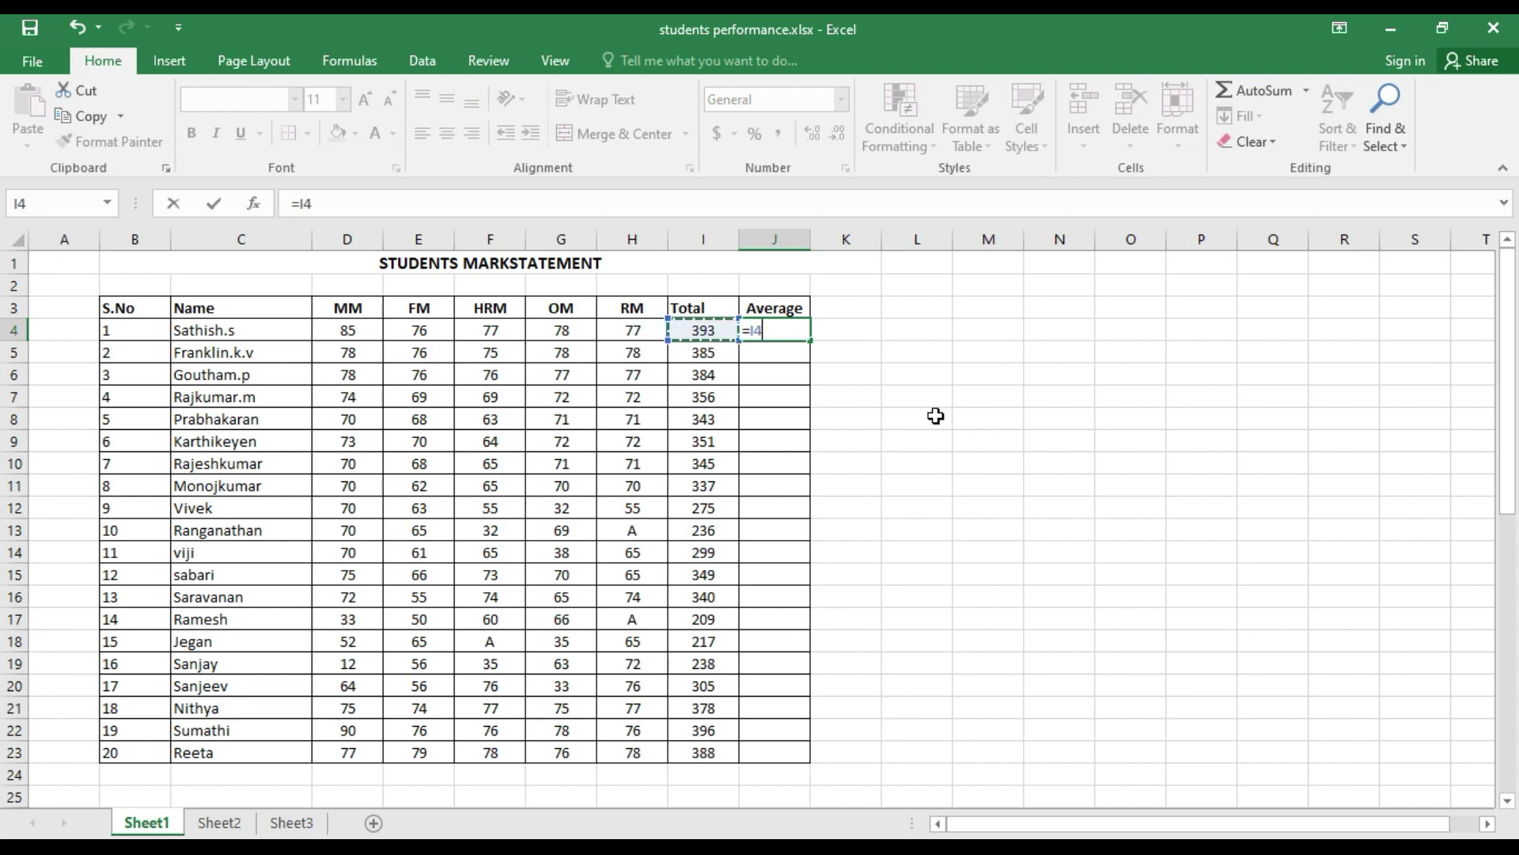
type("/")
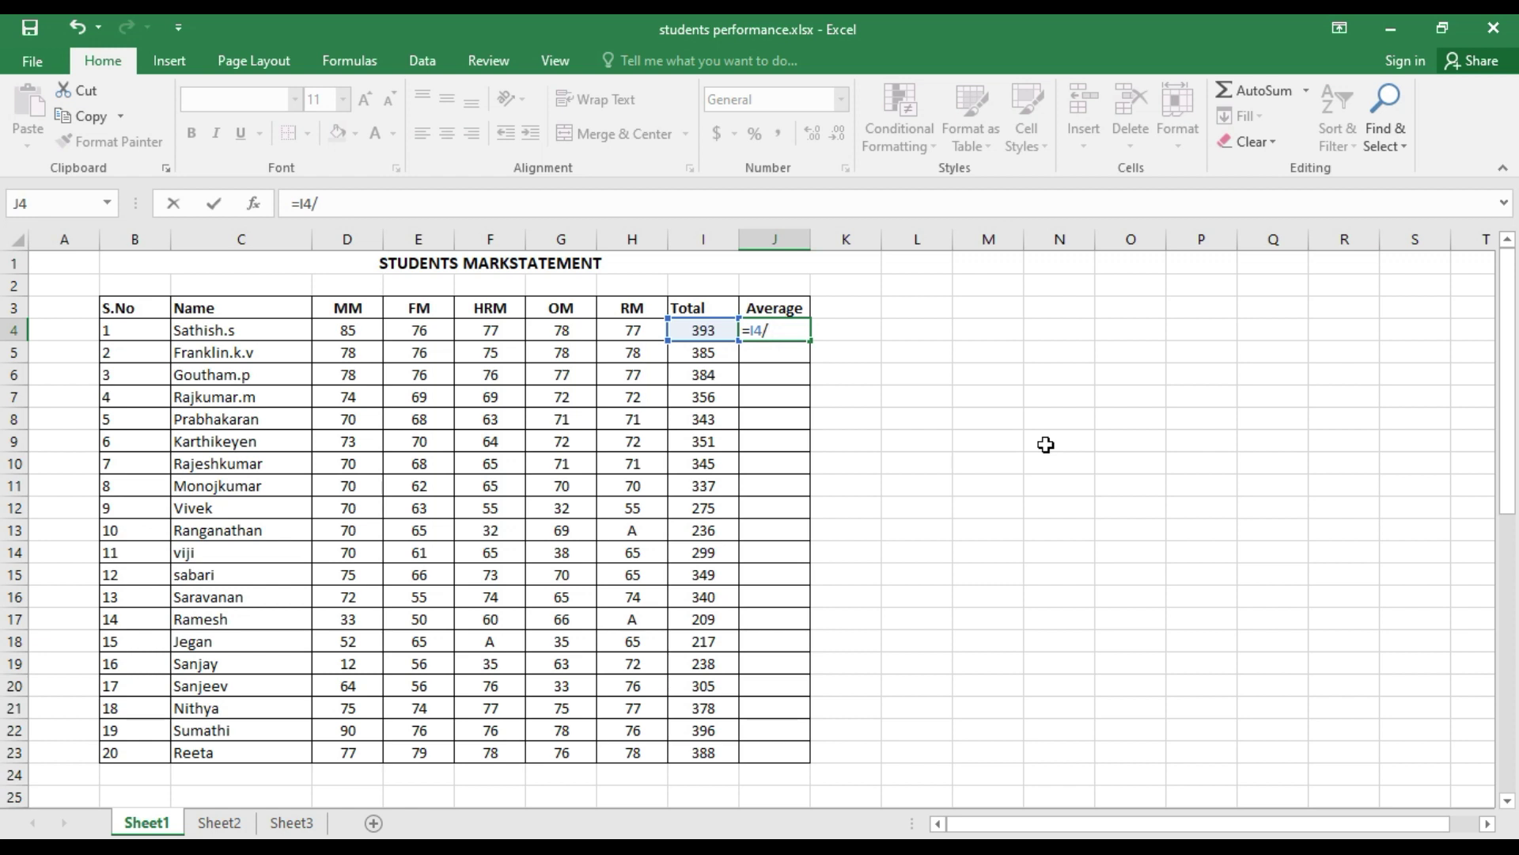
type("5")
key("Return")
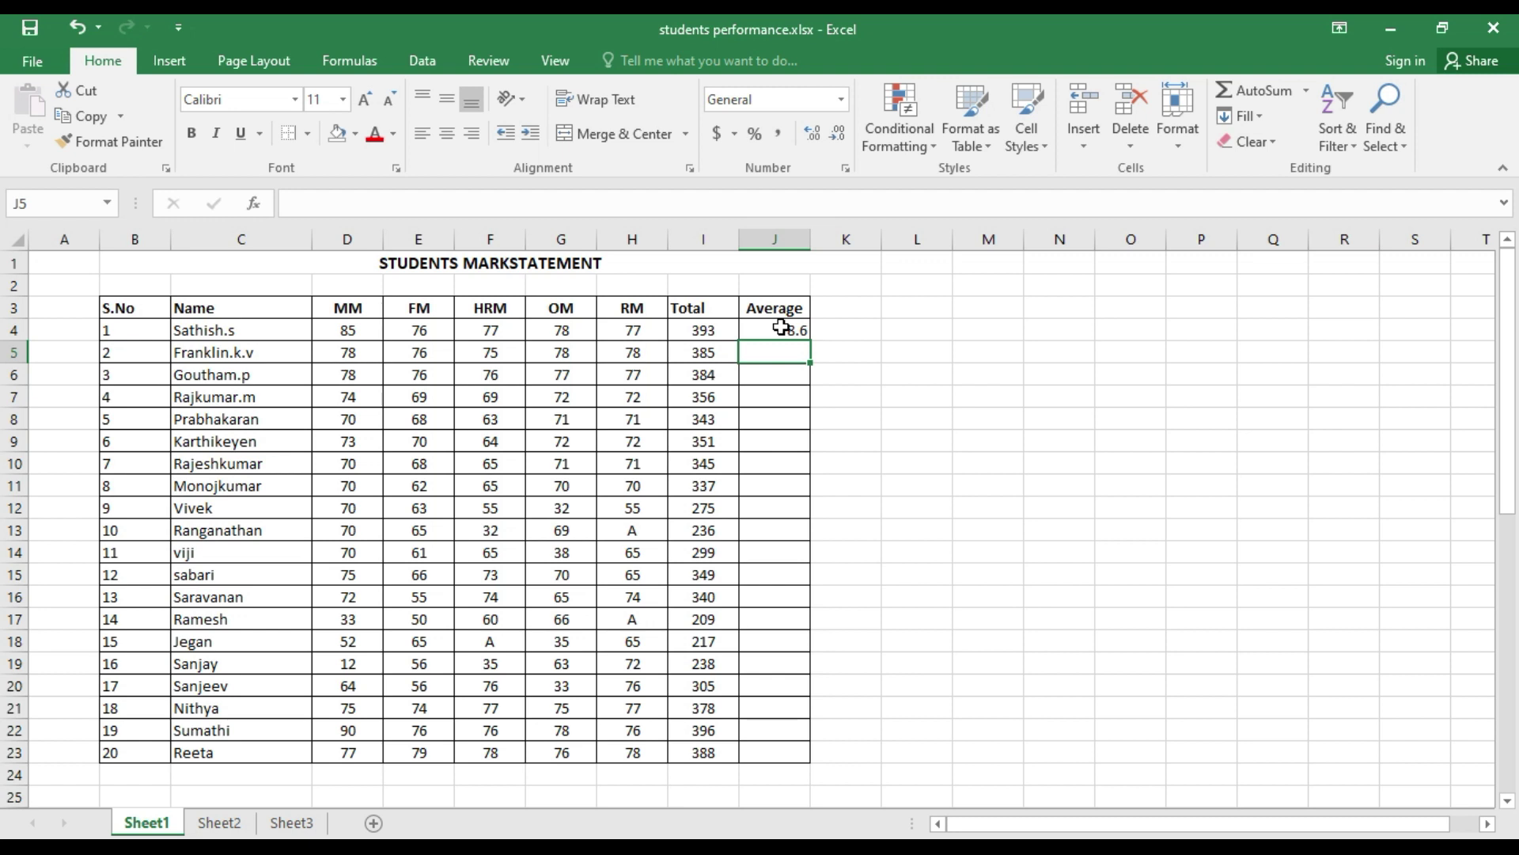
Calculate the second student's average in J5 with =AVERAGE(D5:H5) and check the cell's formula.
type("=AVERAGE(")
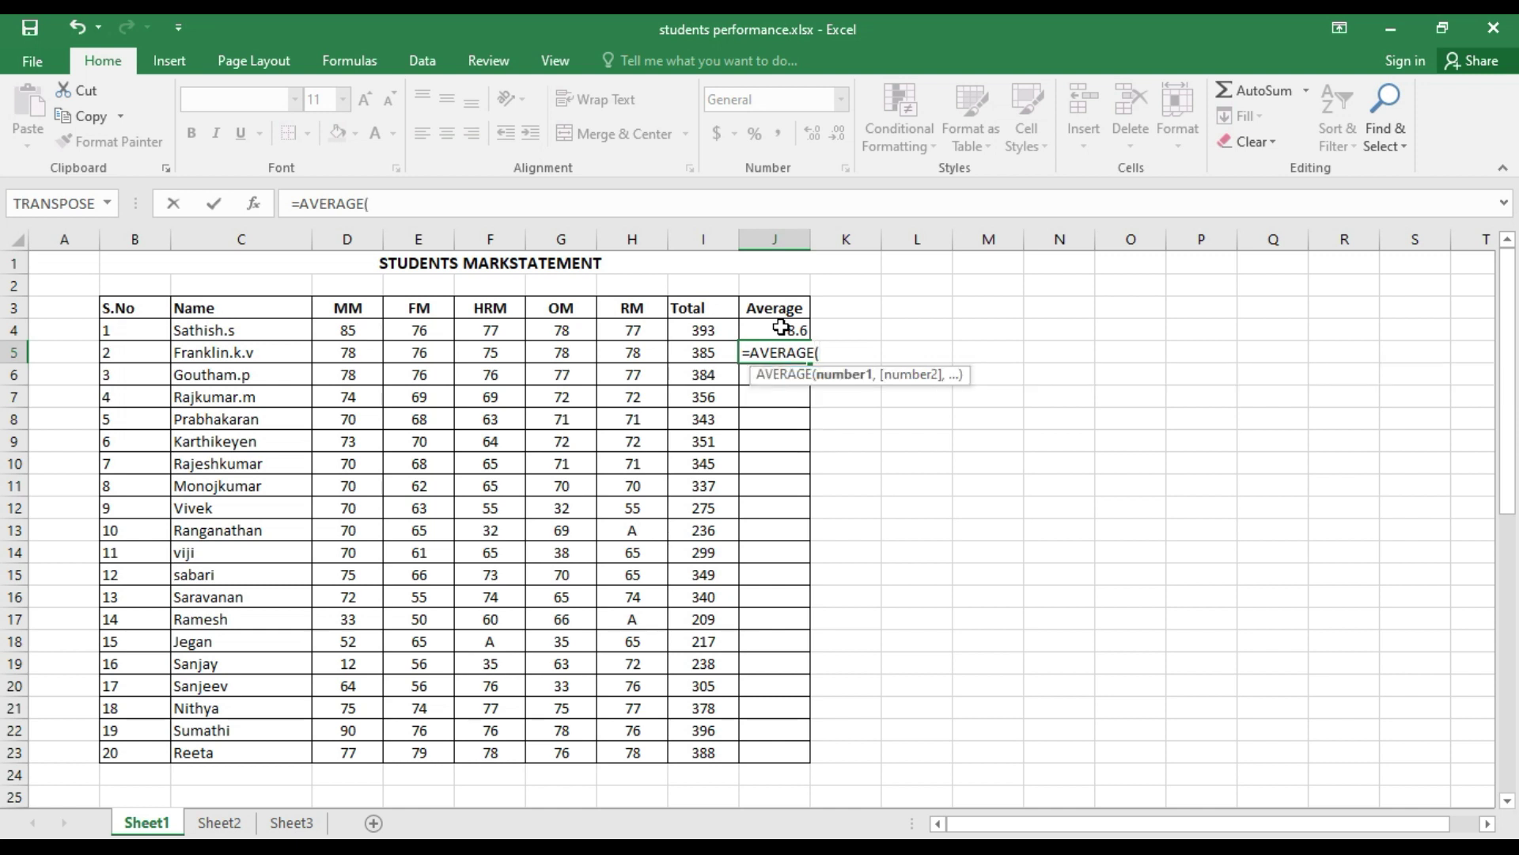
left_click_drag(353, 353, 616, 349)
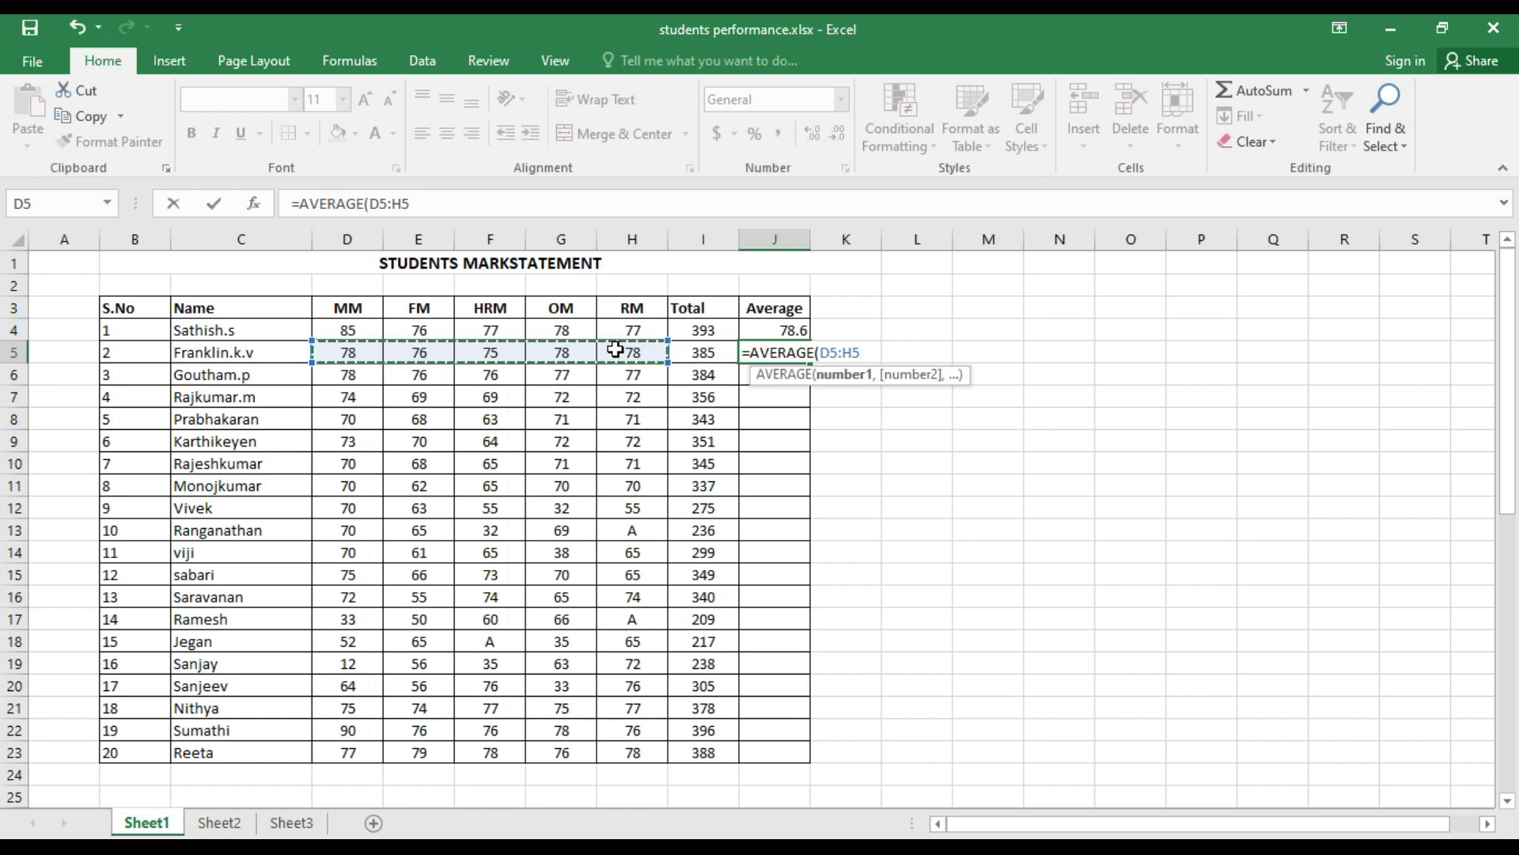
type(")")
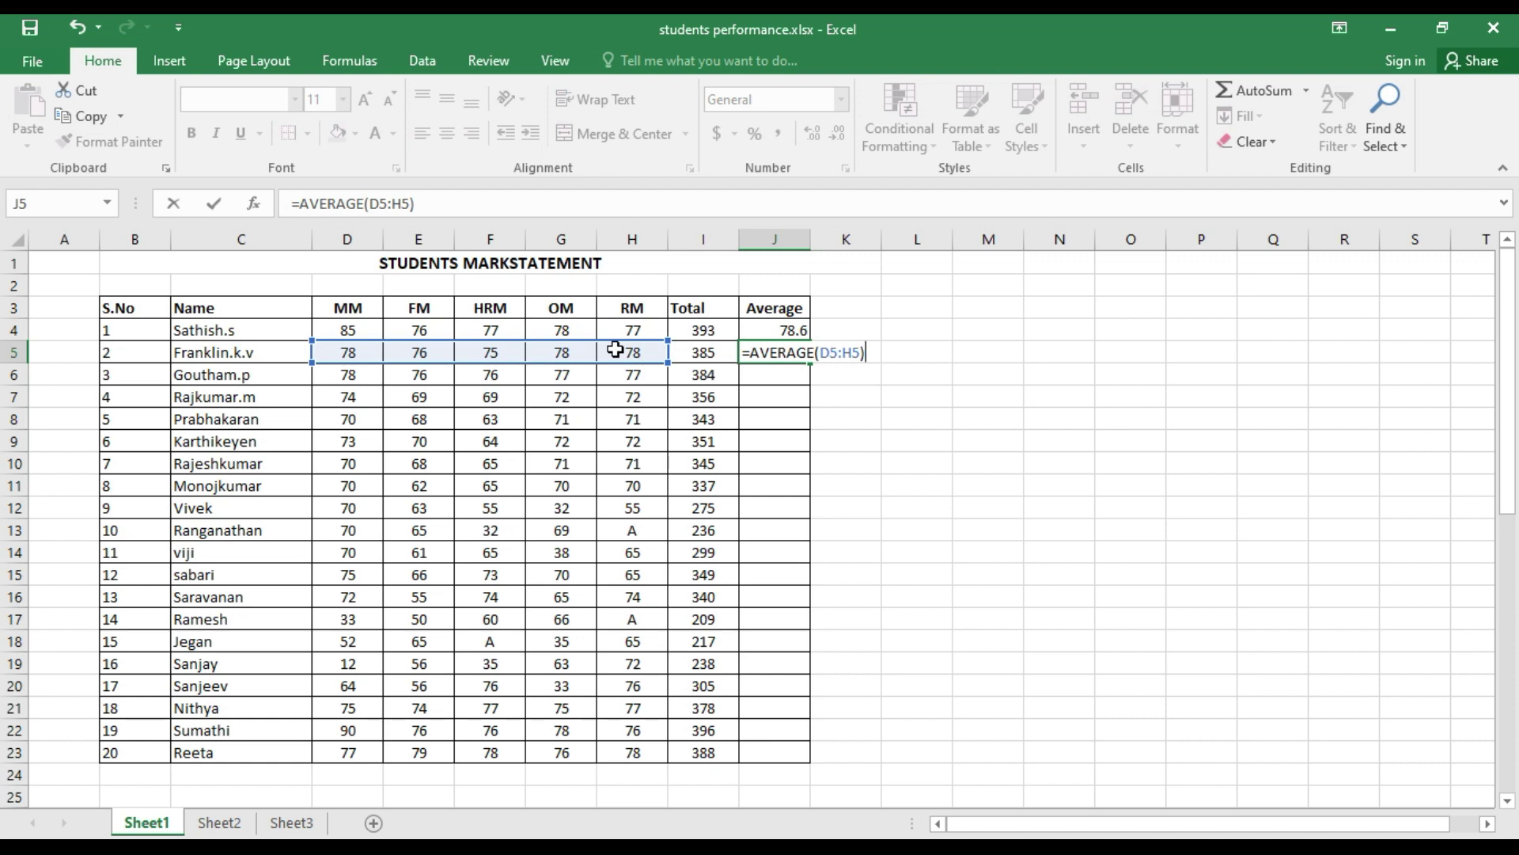
key("Return")
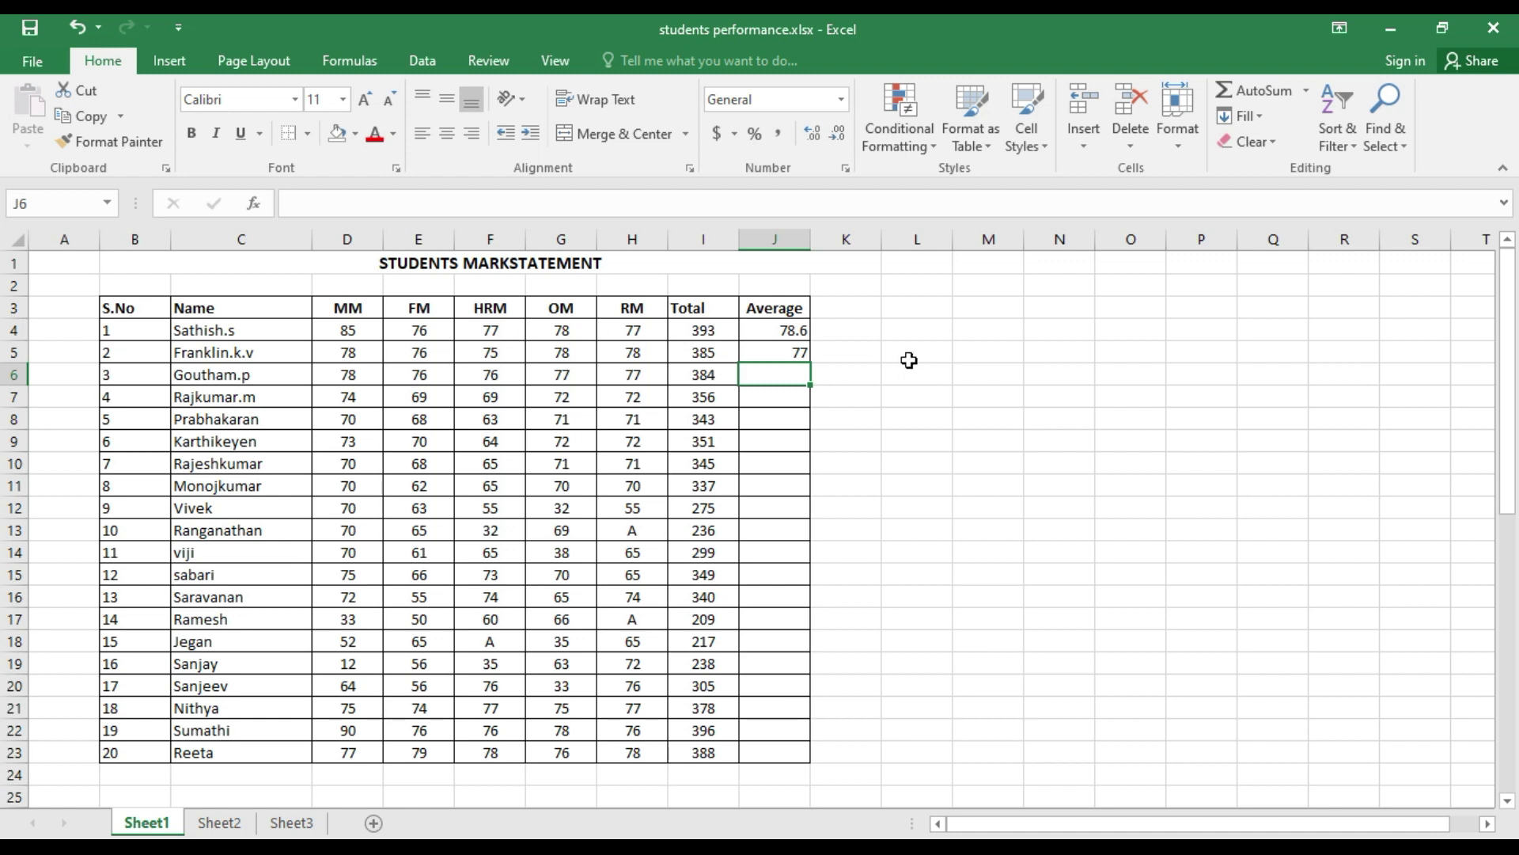
left_click(761, 351)
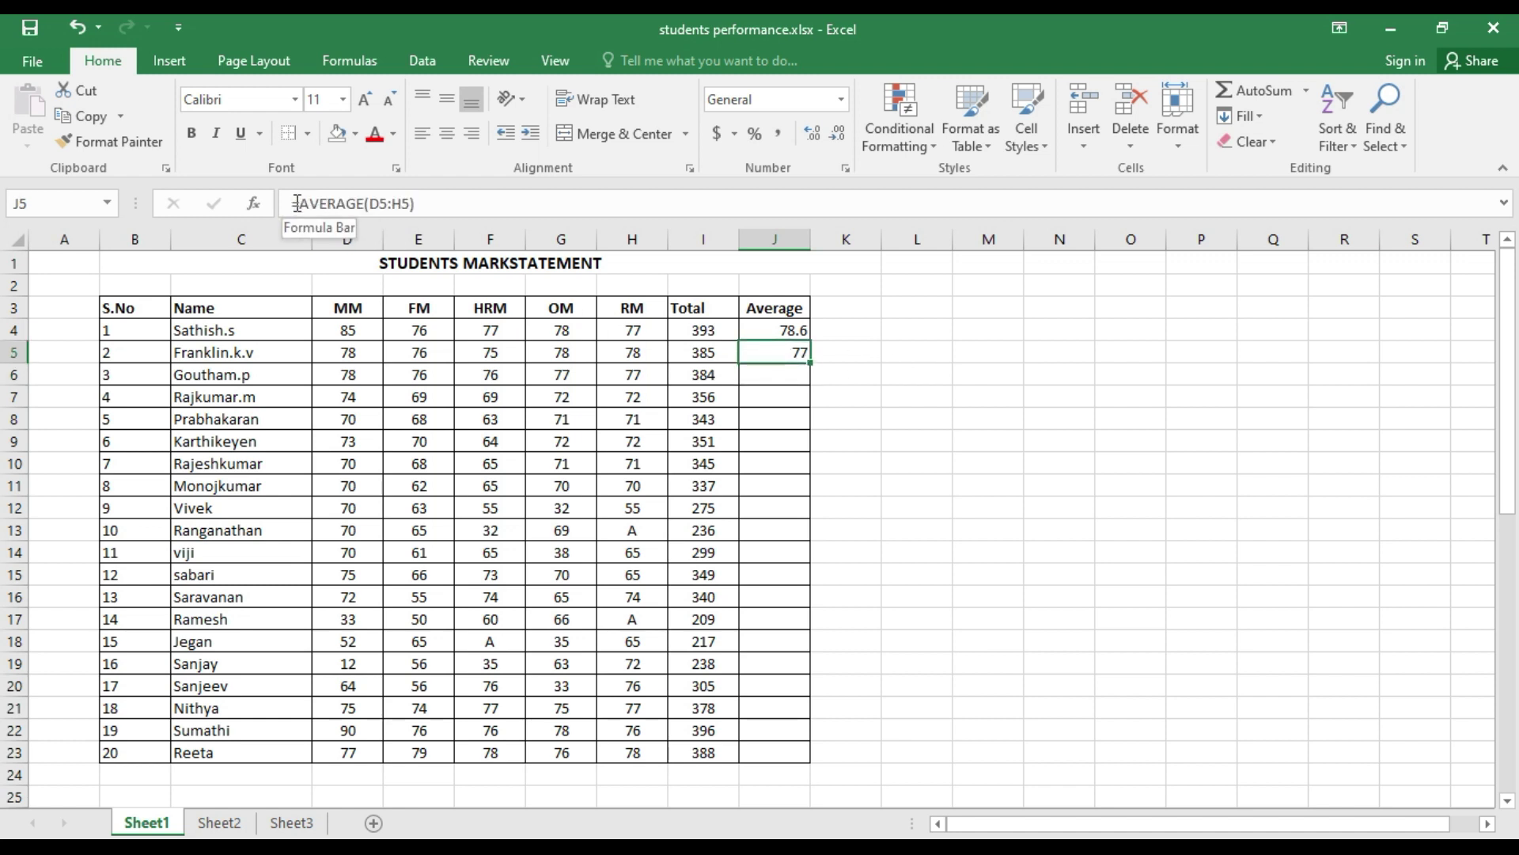
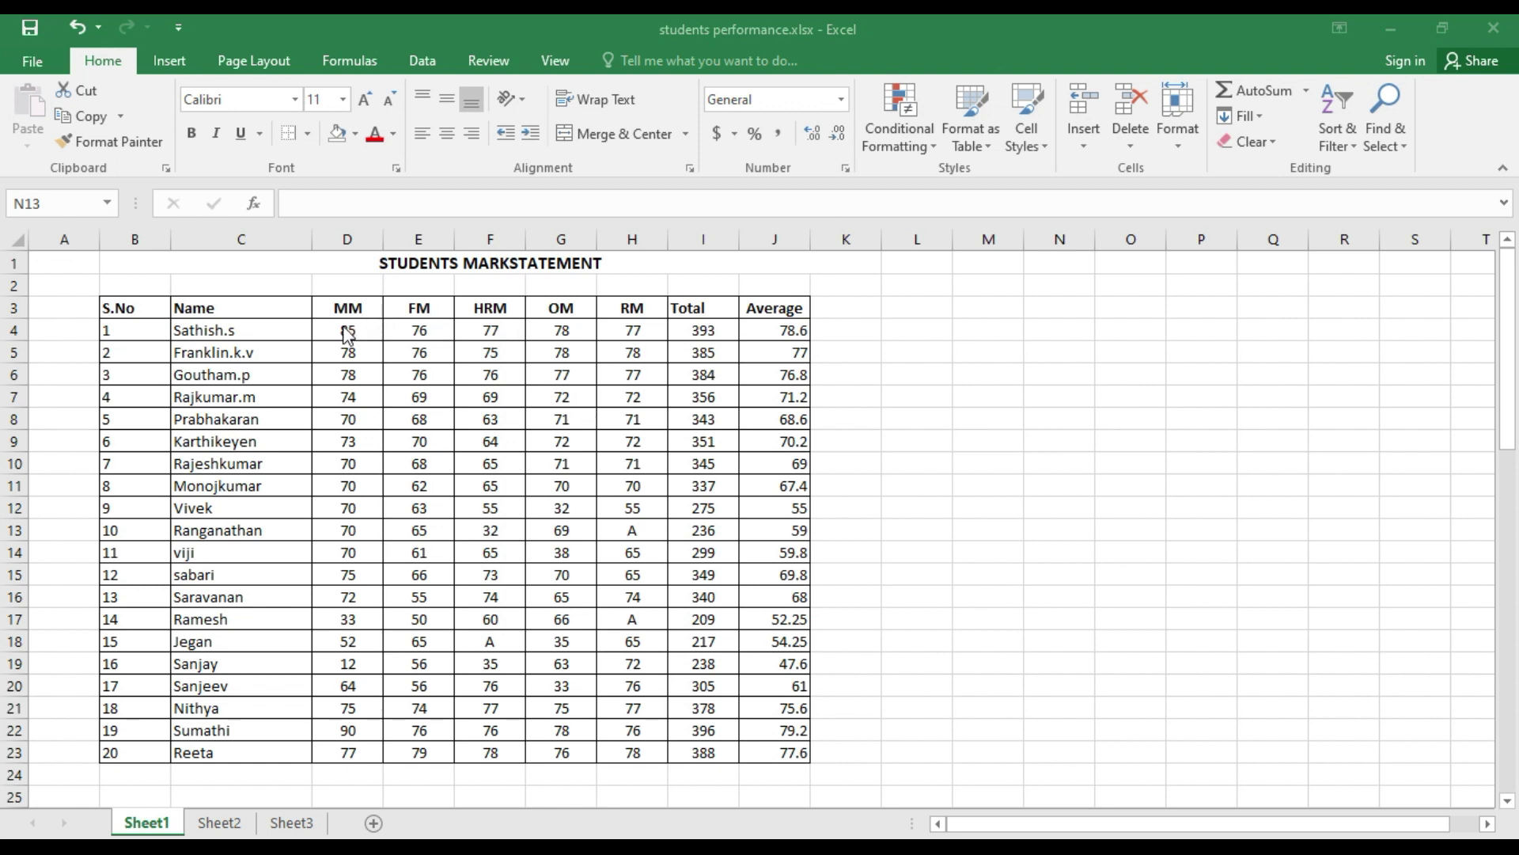
Add a Greater Than conditional formatting rule to marks D4:H23, giving values above 49 Green Fill with Dark Green Text.
left_click_drag(342, 329, 629, 753)
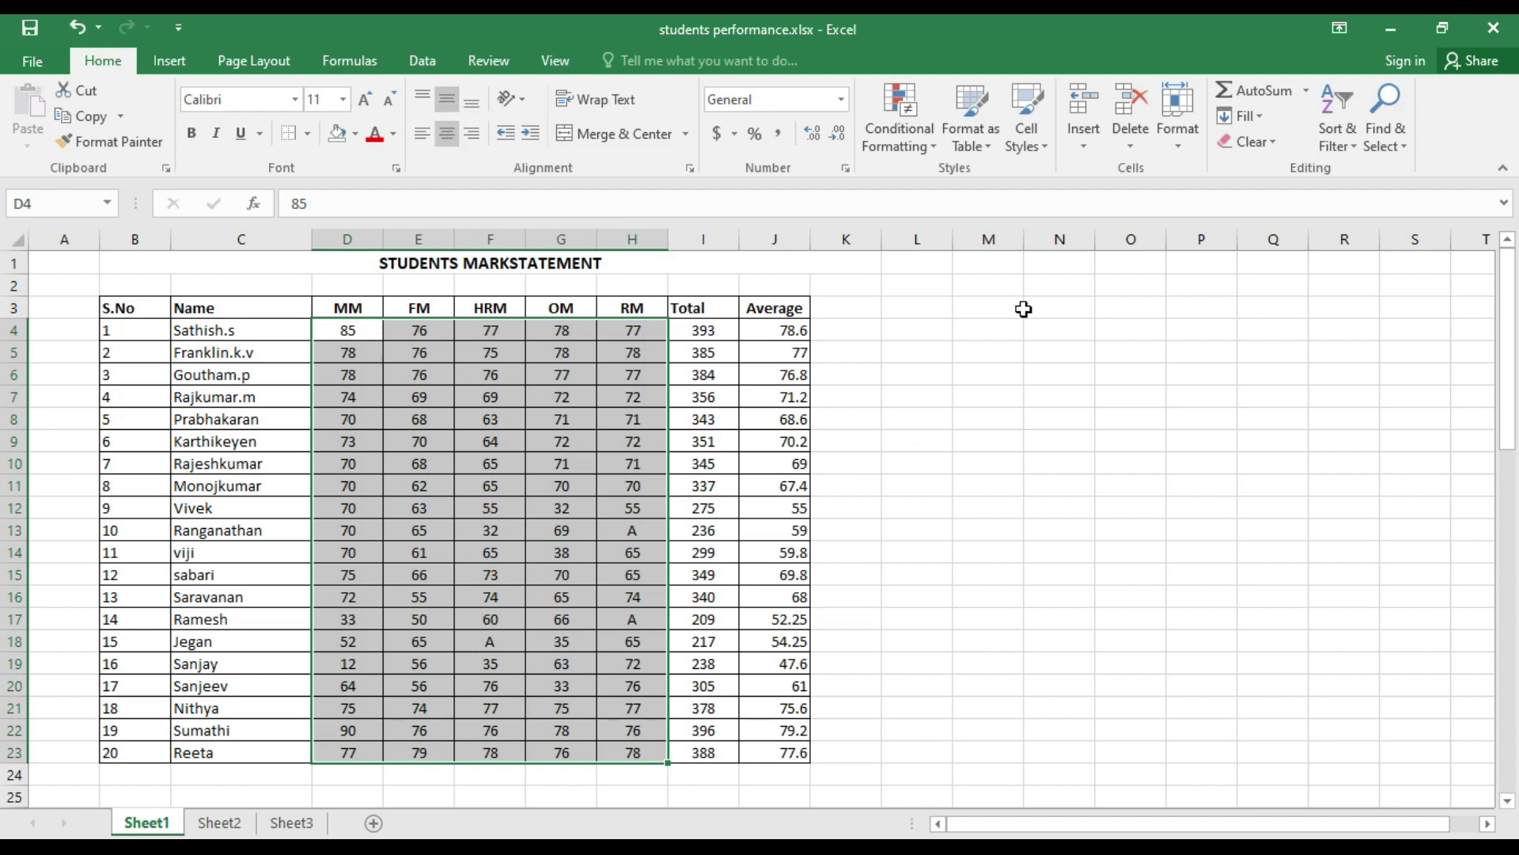
left_click(932, 148)
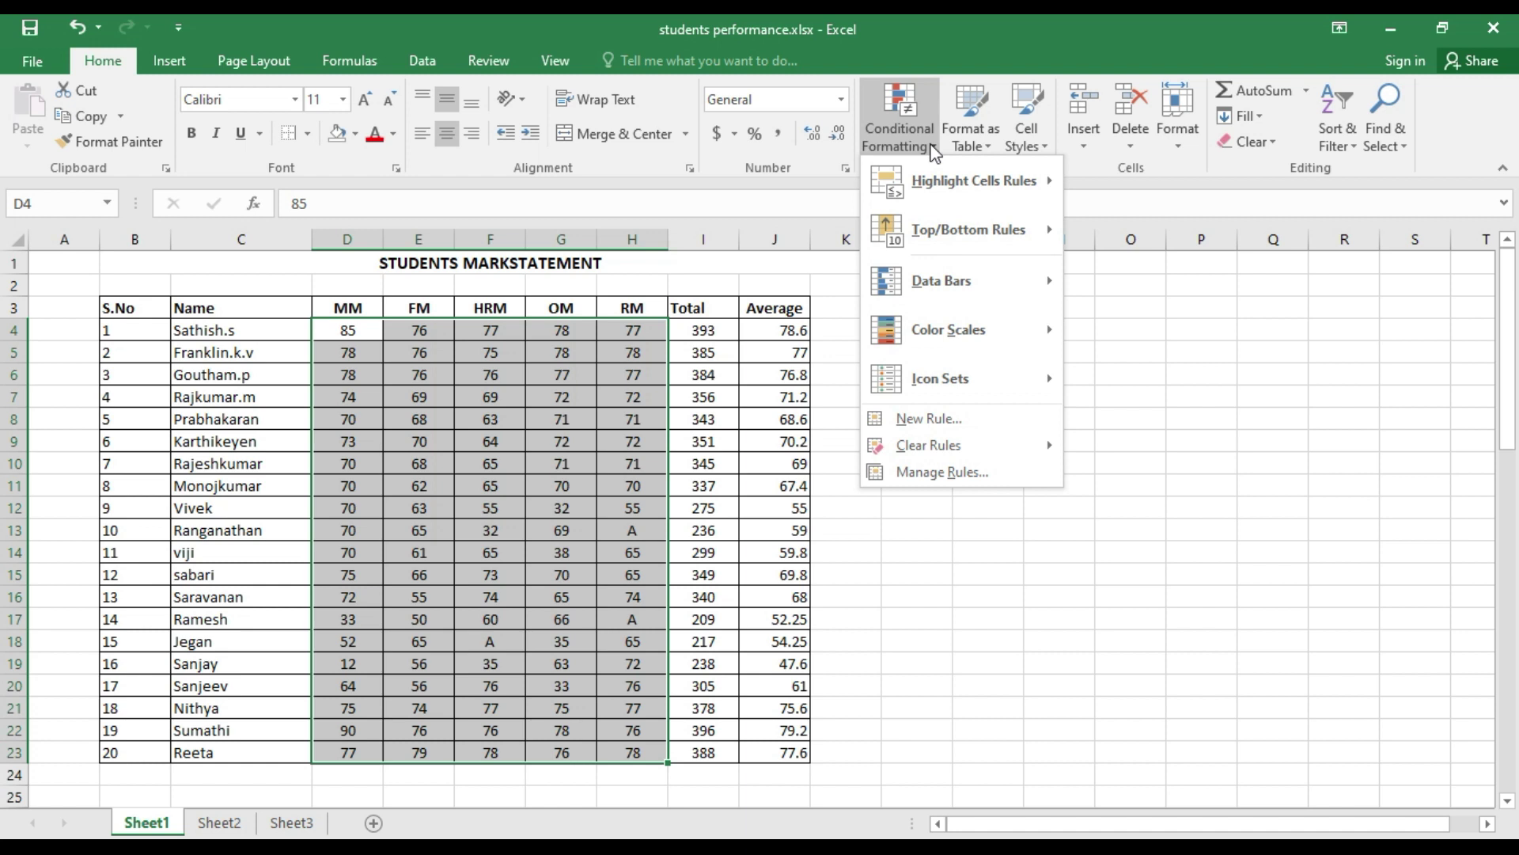
mouse_move(927, 236)
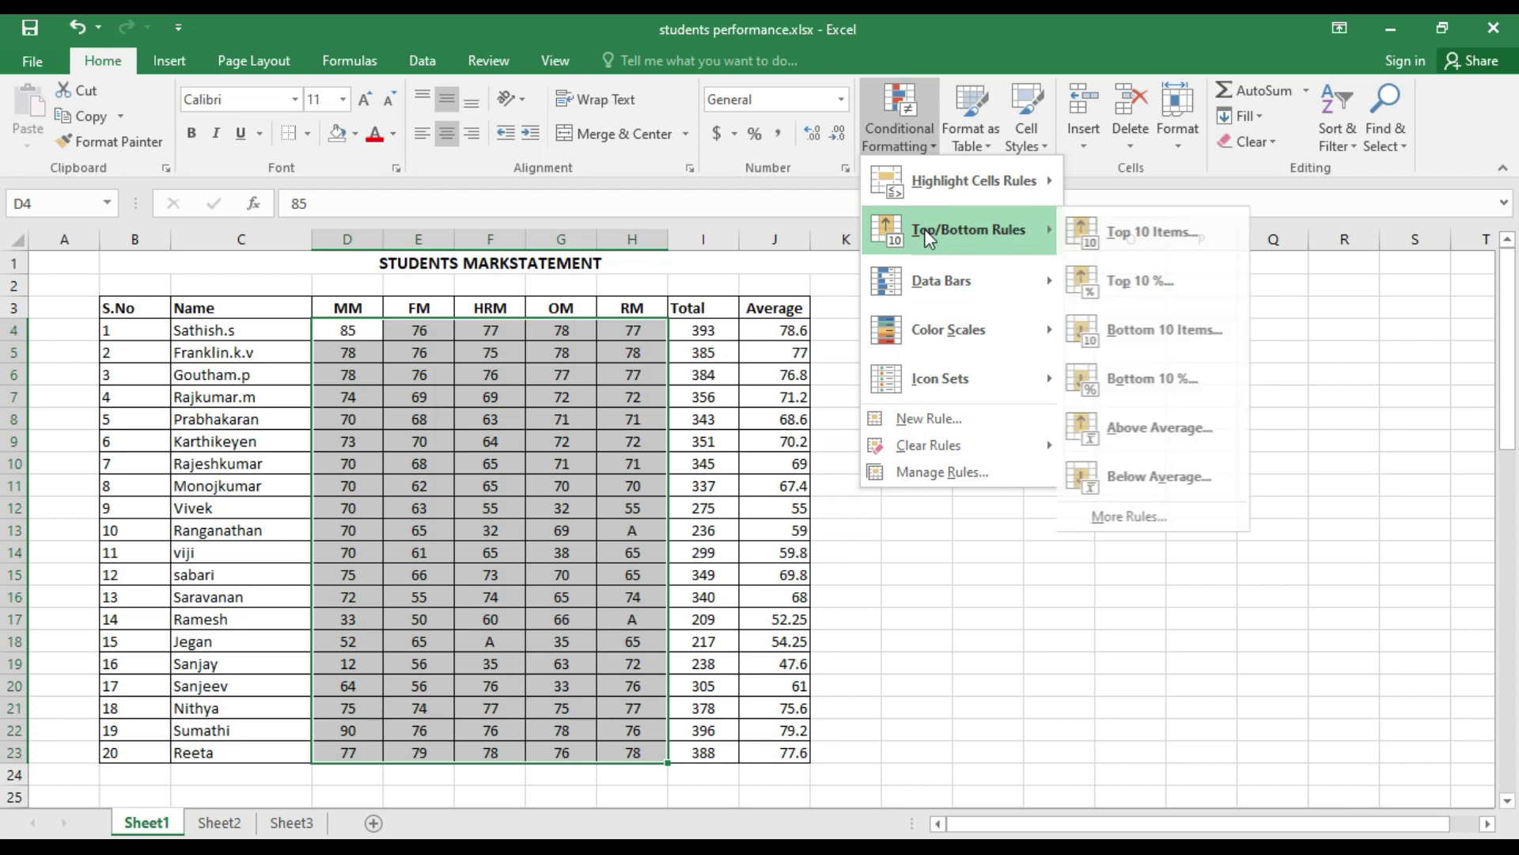
mouse_move(922, 318)
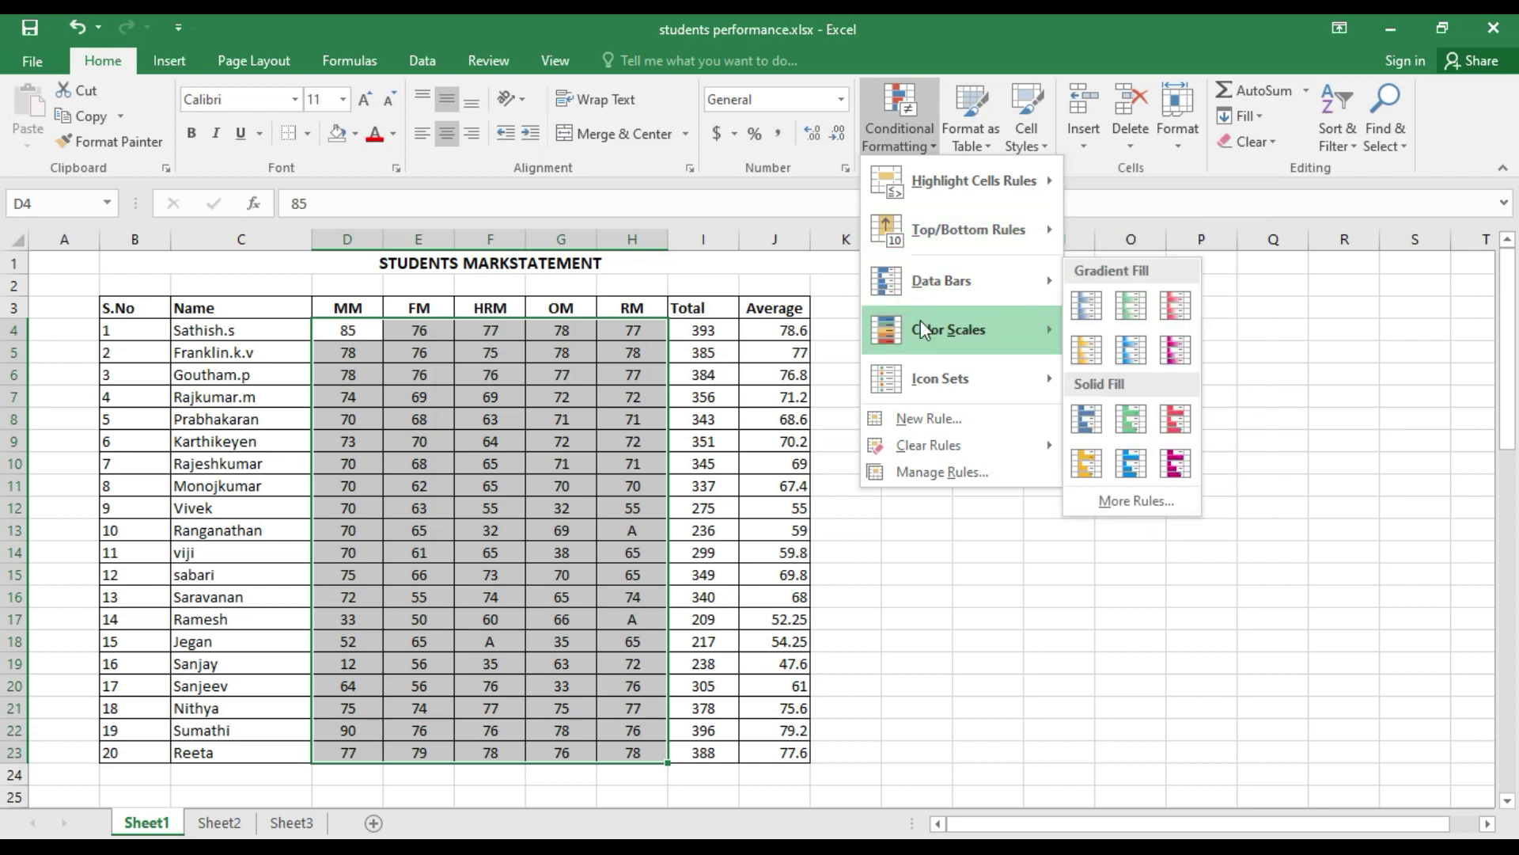
mouse_move(918, 380)
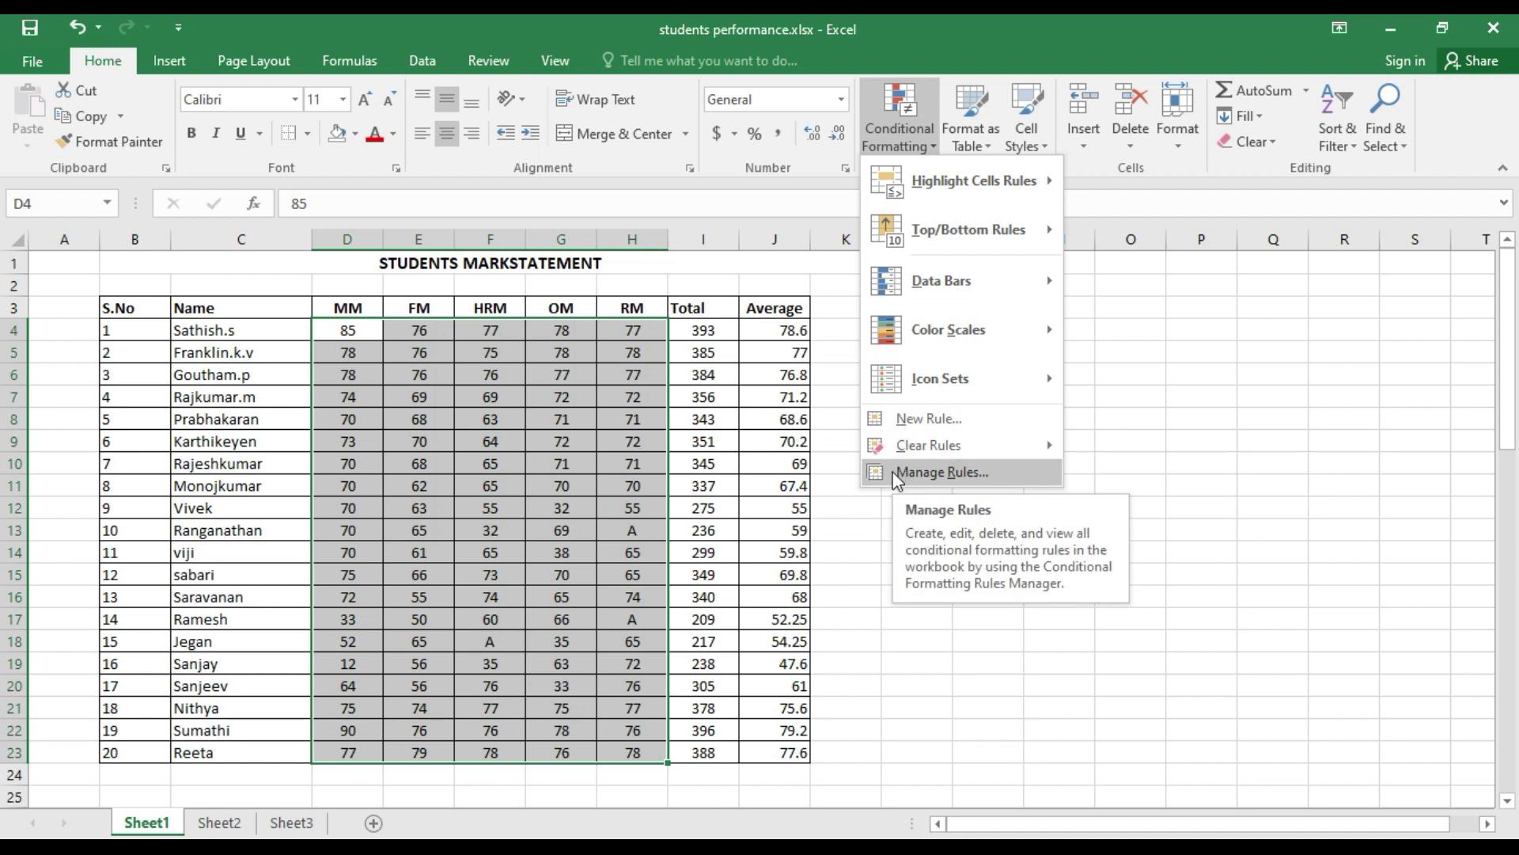
mouse_move(940, 183)
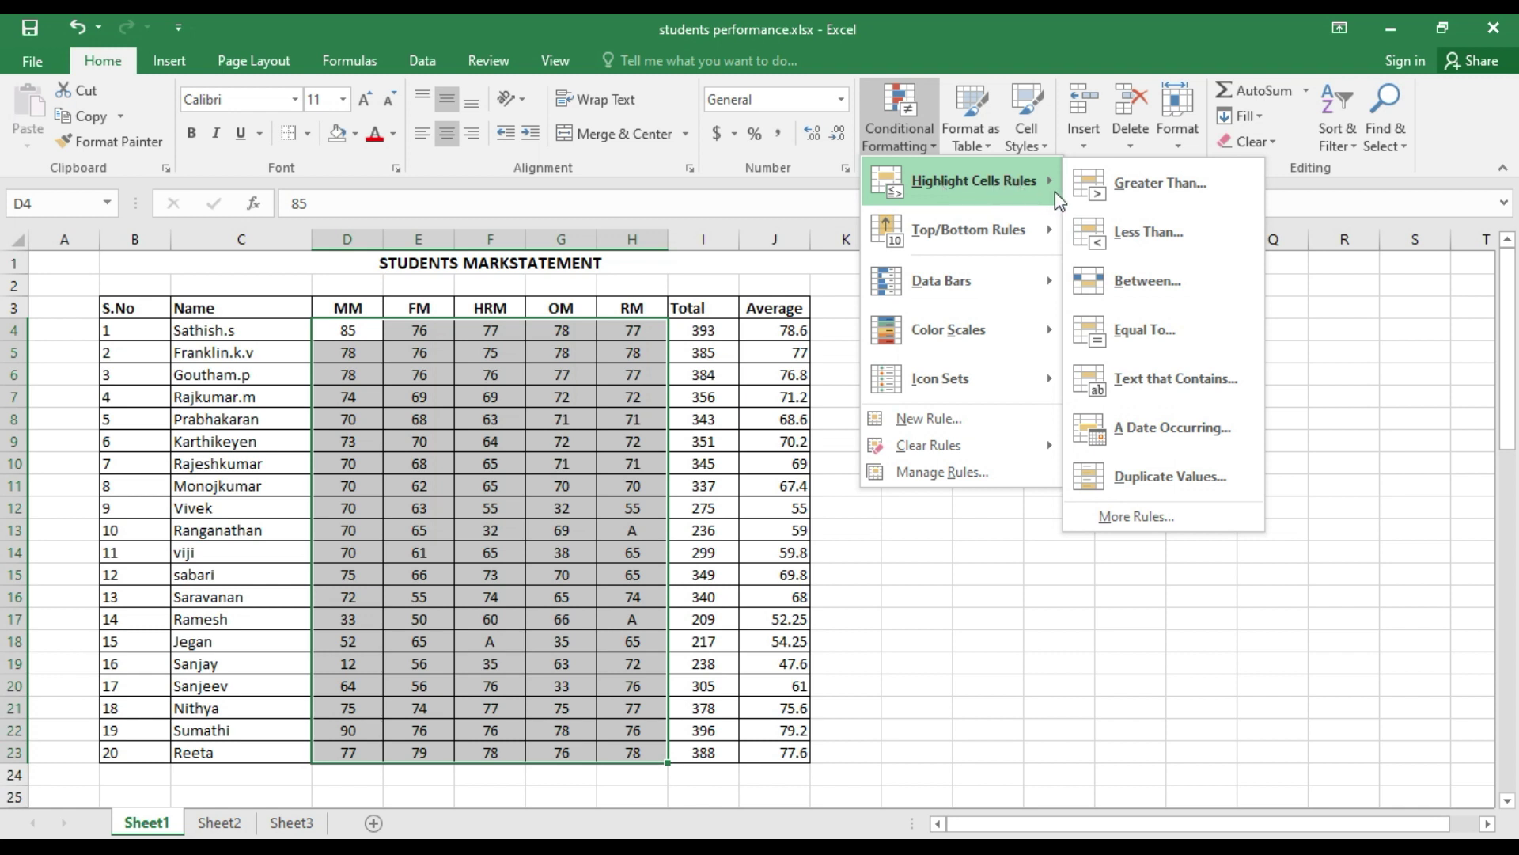
left_click(1123, 184)
type("49")
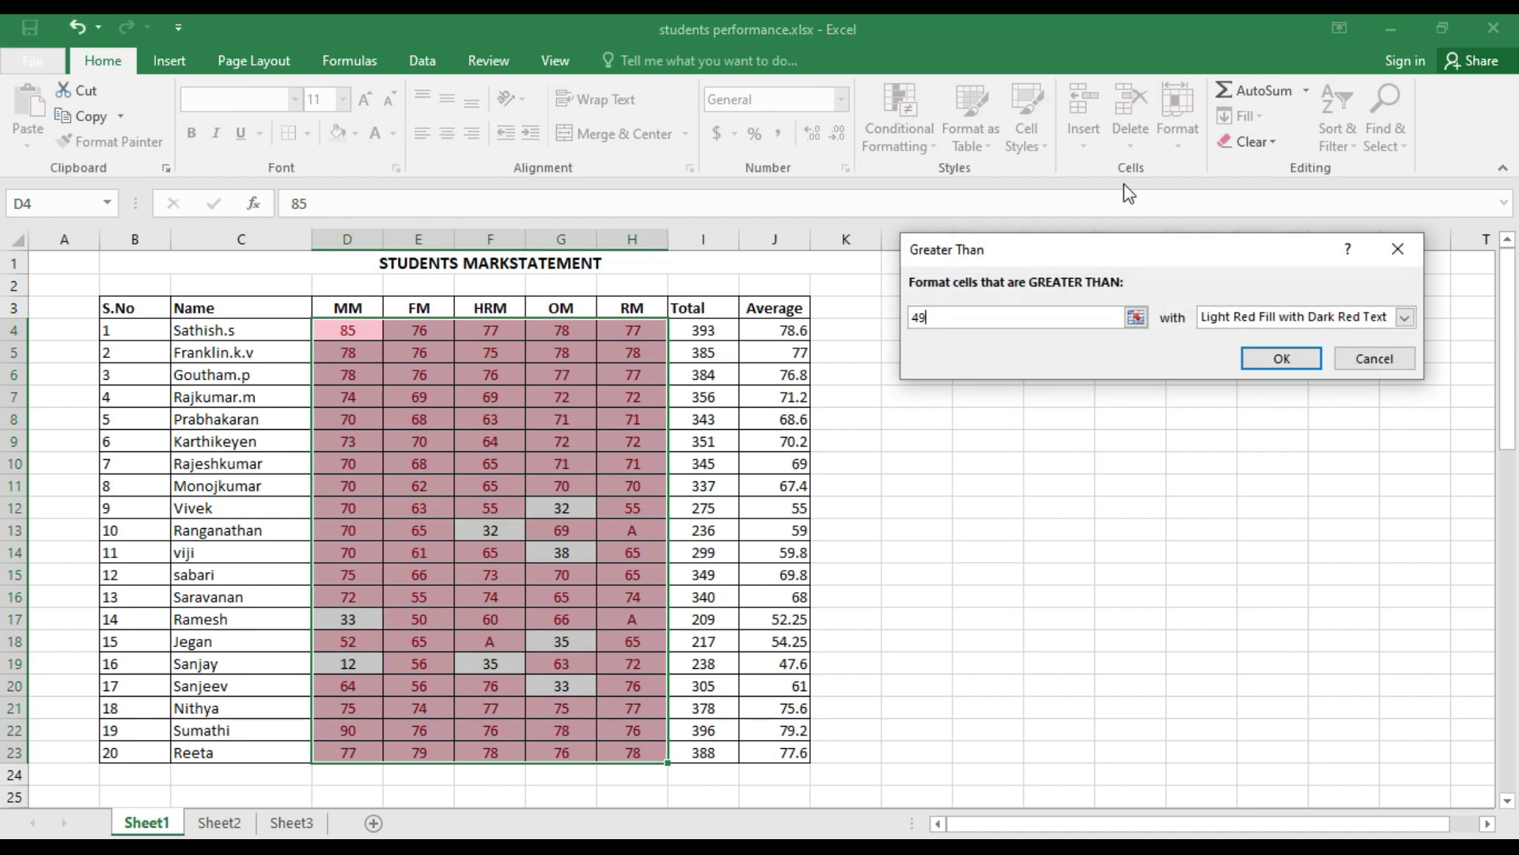
left_click(1405, 318)
left_click(1406, 318)
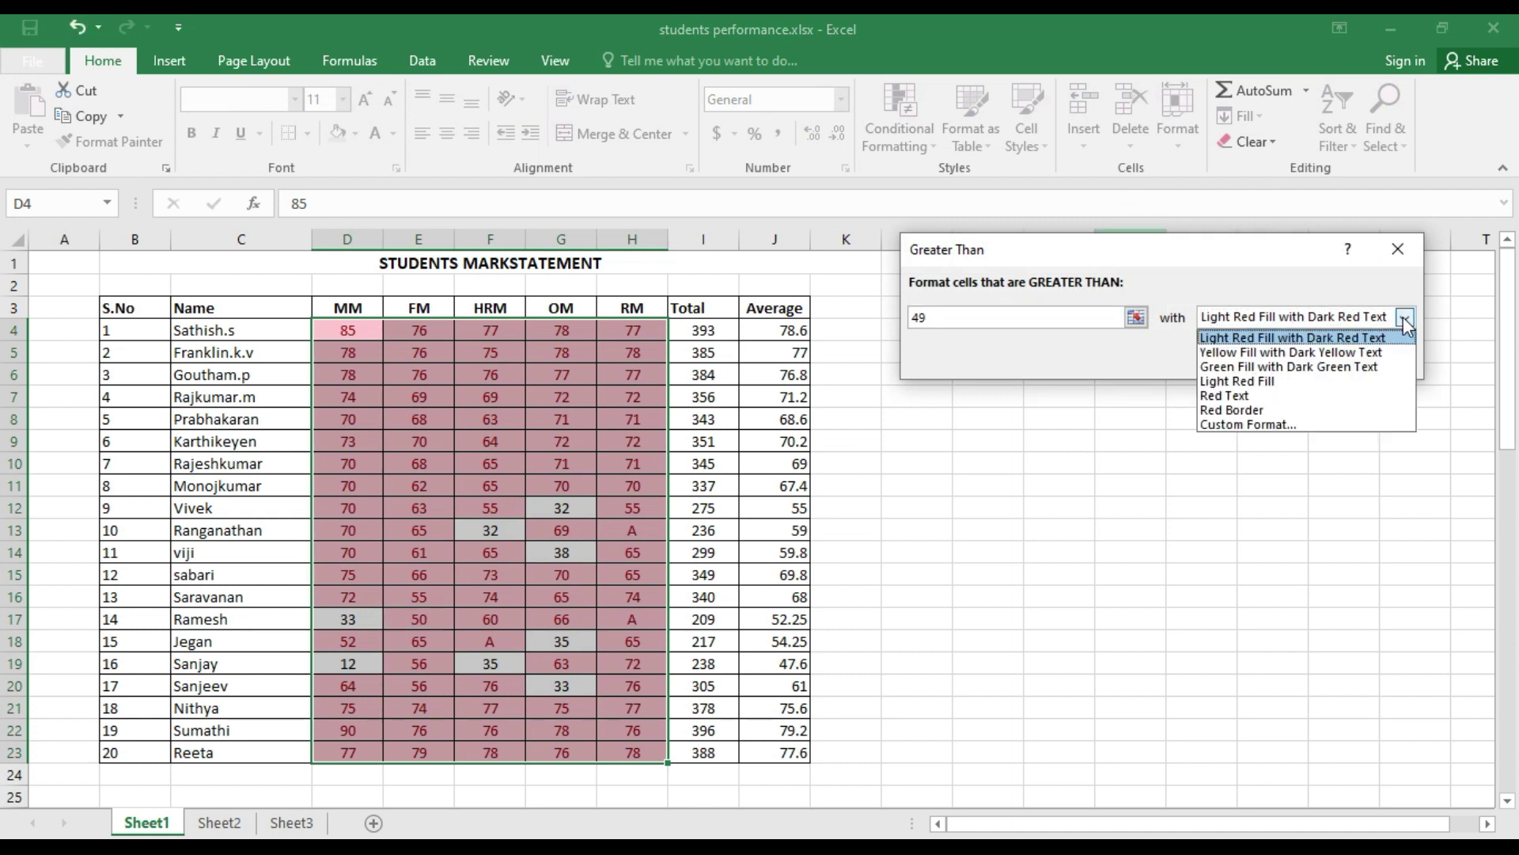
left_click(1368, 366)
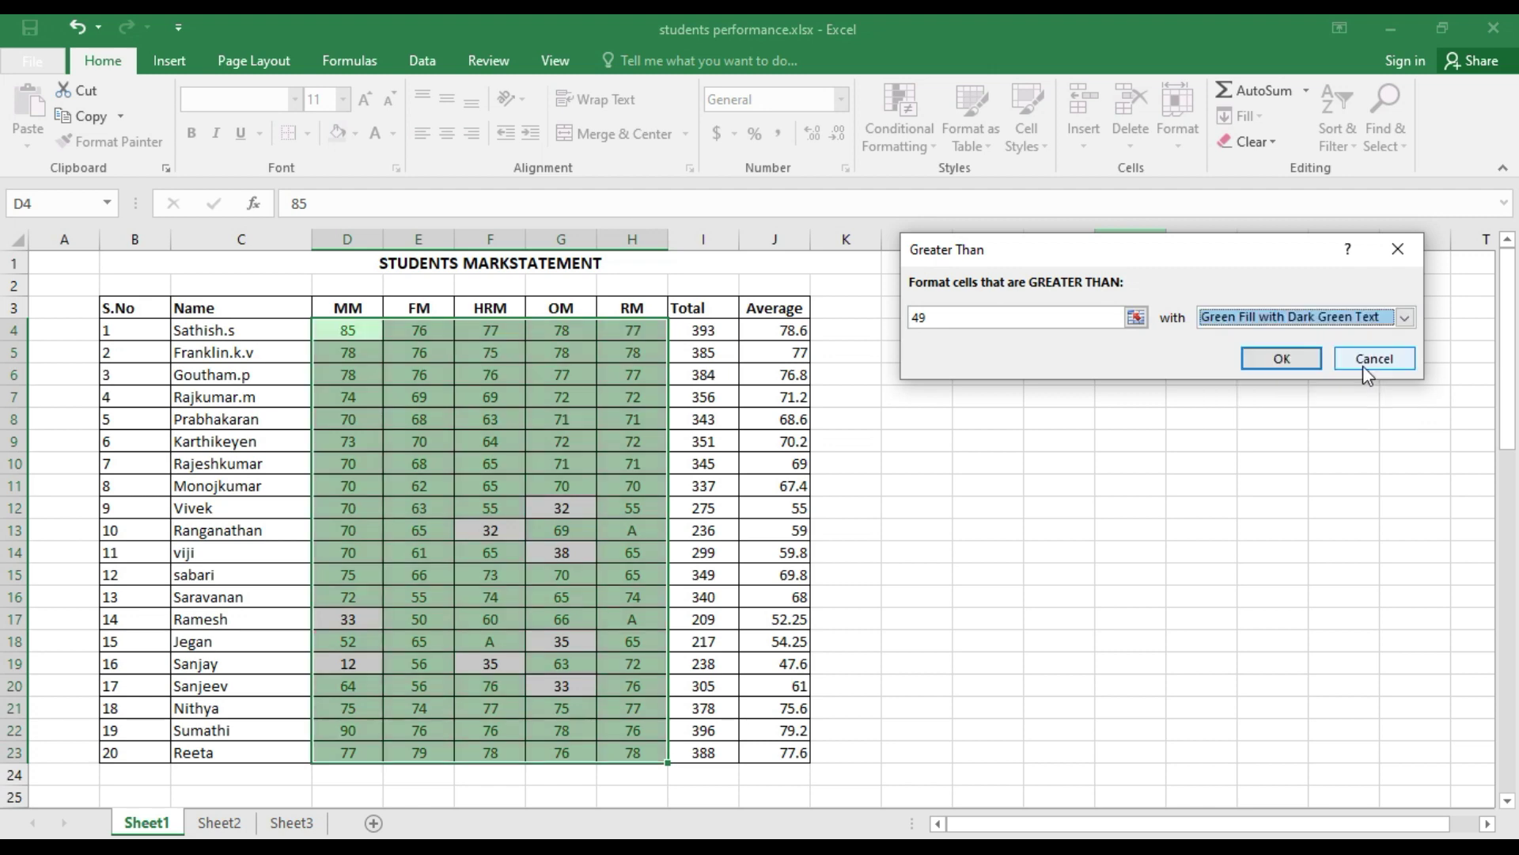
key("Return")
left_click(1202, 418)
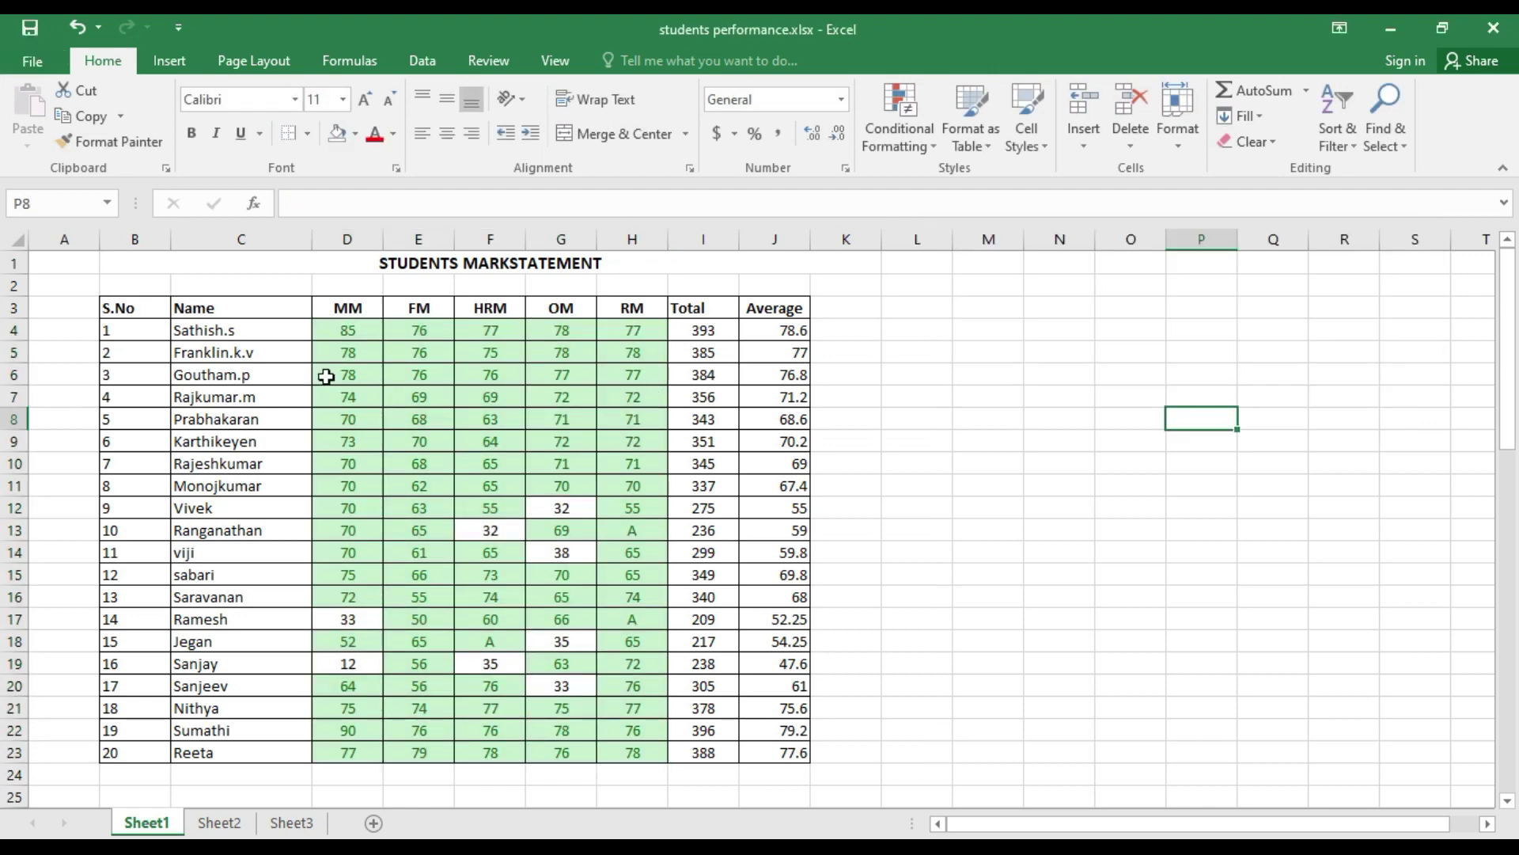
Add a Less Than conditional formatting rule to D4:H23, giving marks below 50 Light Red Fill with Dark Red Text.
left_click_drag(347, 341, 645, 753)
left_click(930, 150)
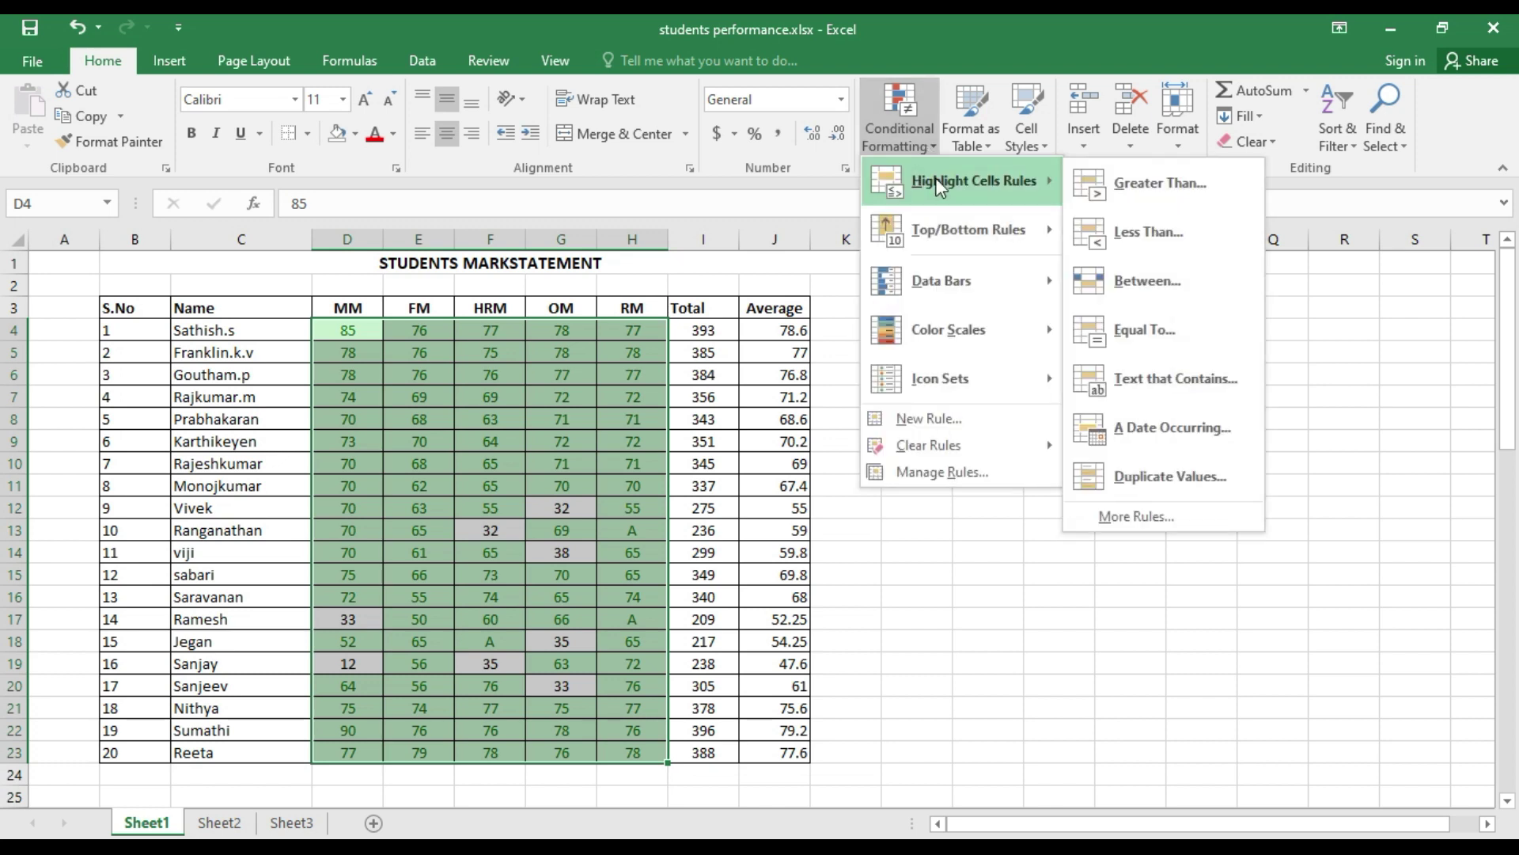
left_click(1212, 232)
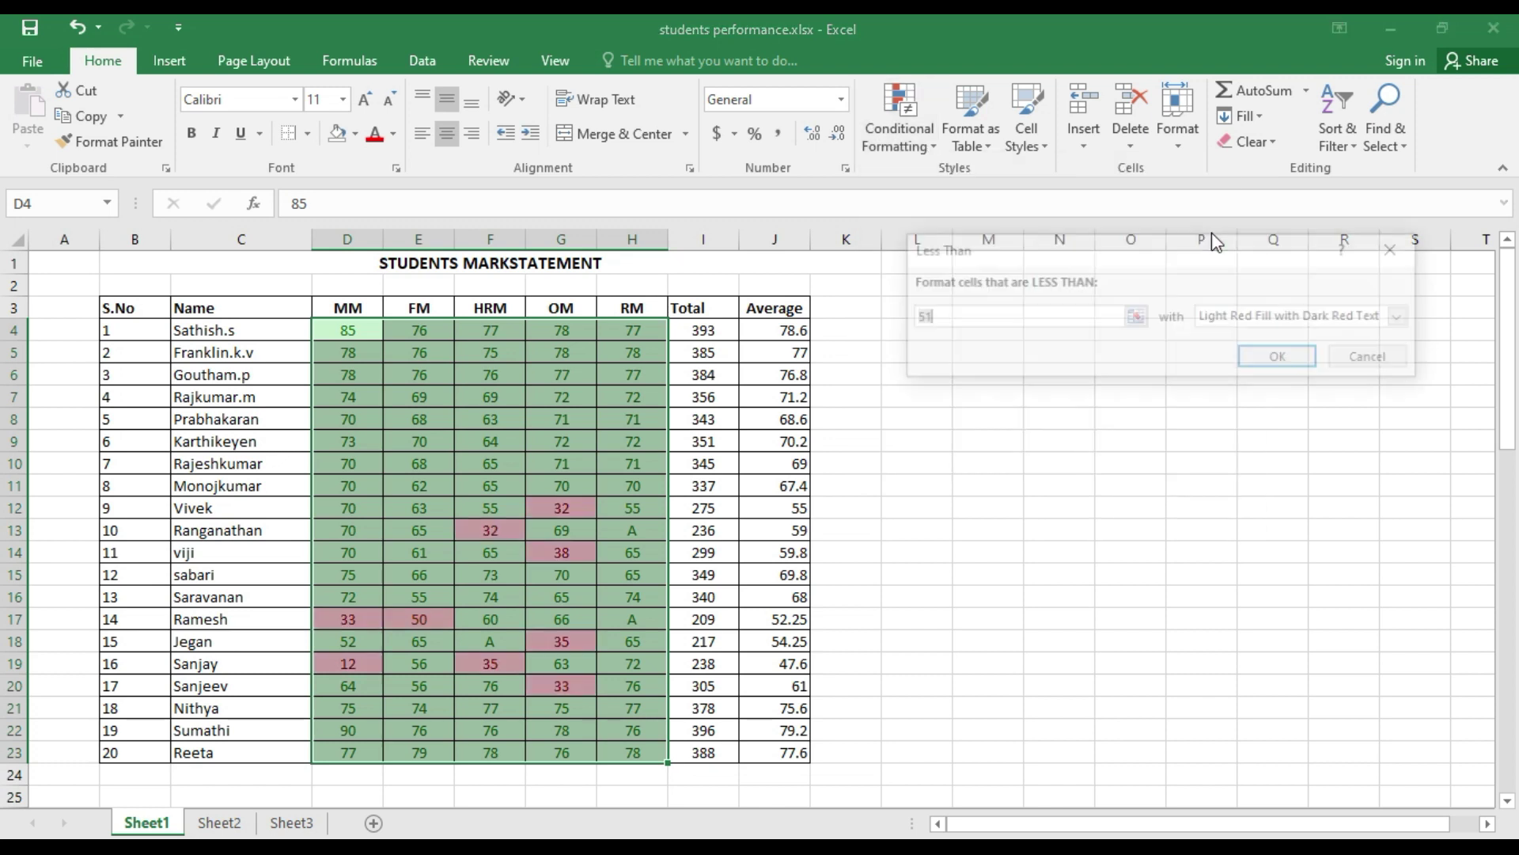
key("BackSpace")
type("0")
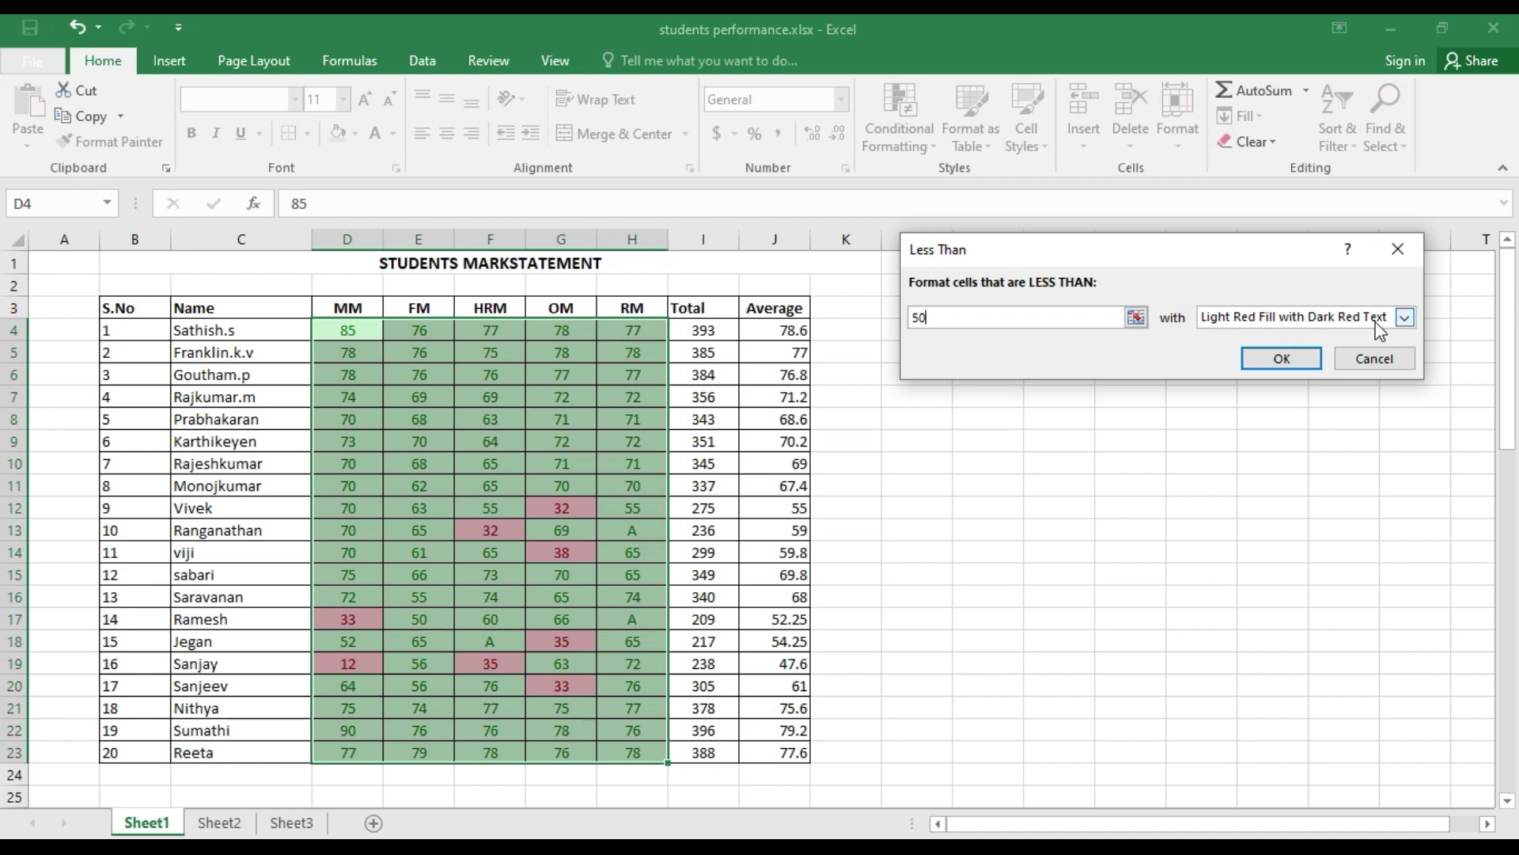
left_click(1279, 360)
left_click(1228, 371)
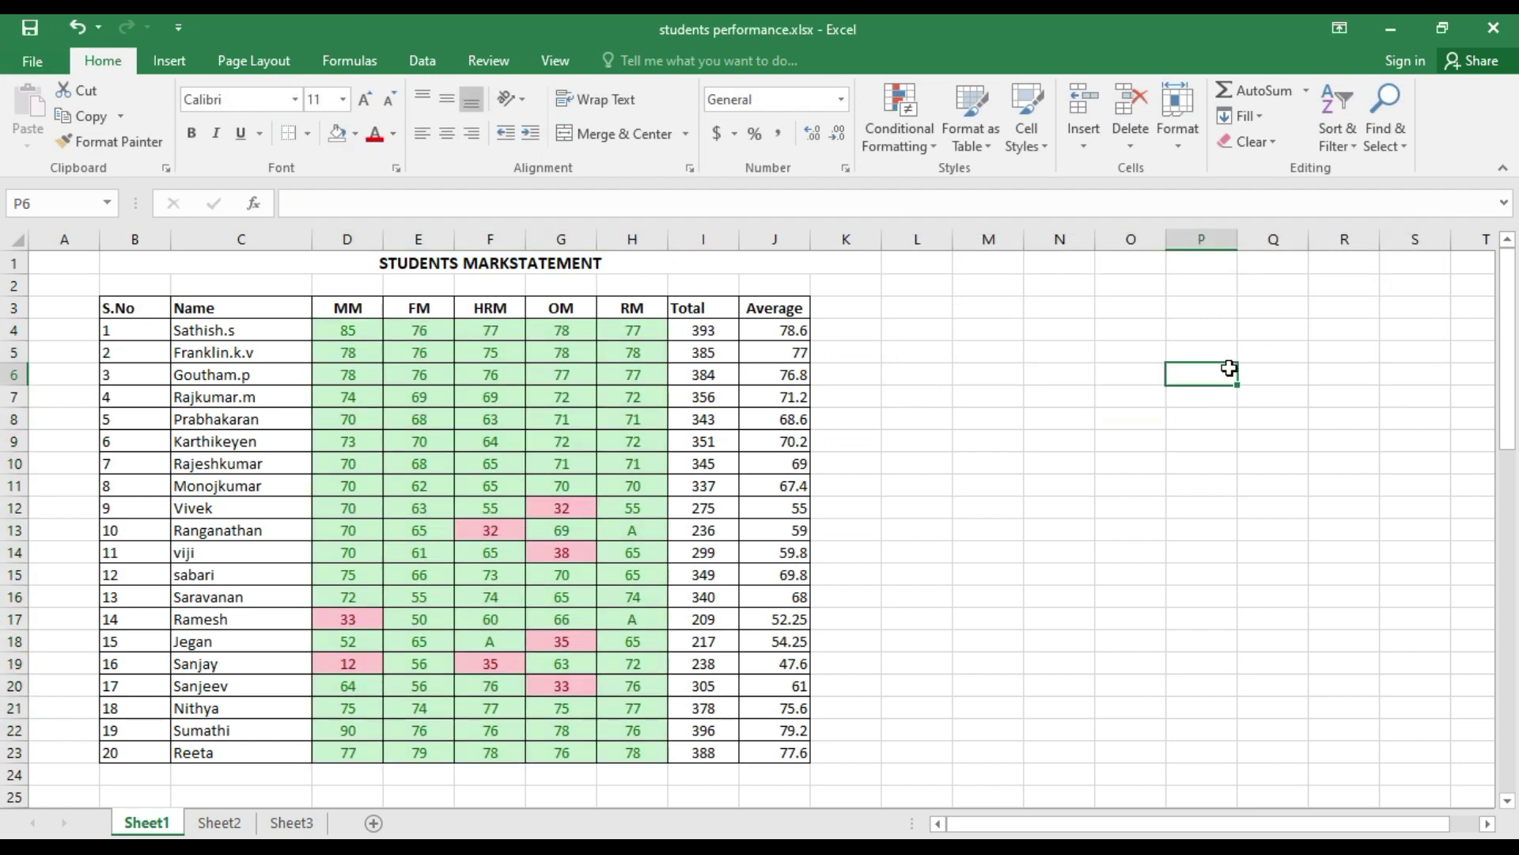
Change the FM mark of student number 7 in E10 to 35 to test the highlighting rules.
scroll(1229, 368, "down", 1)
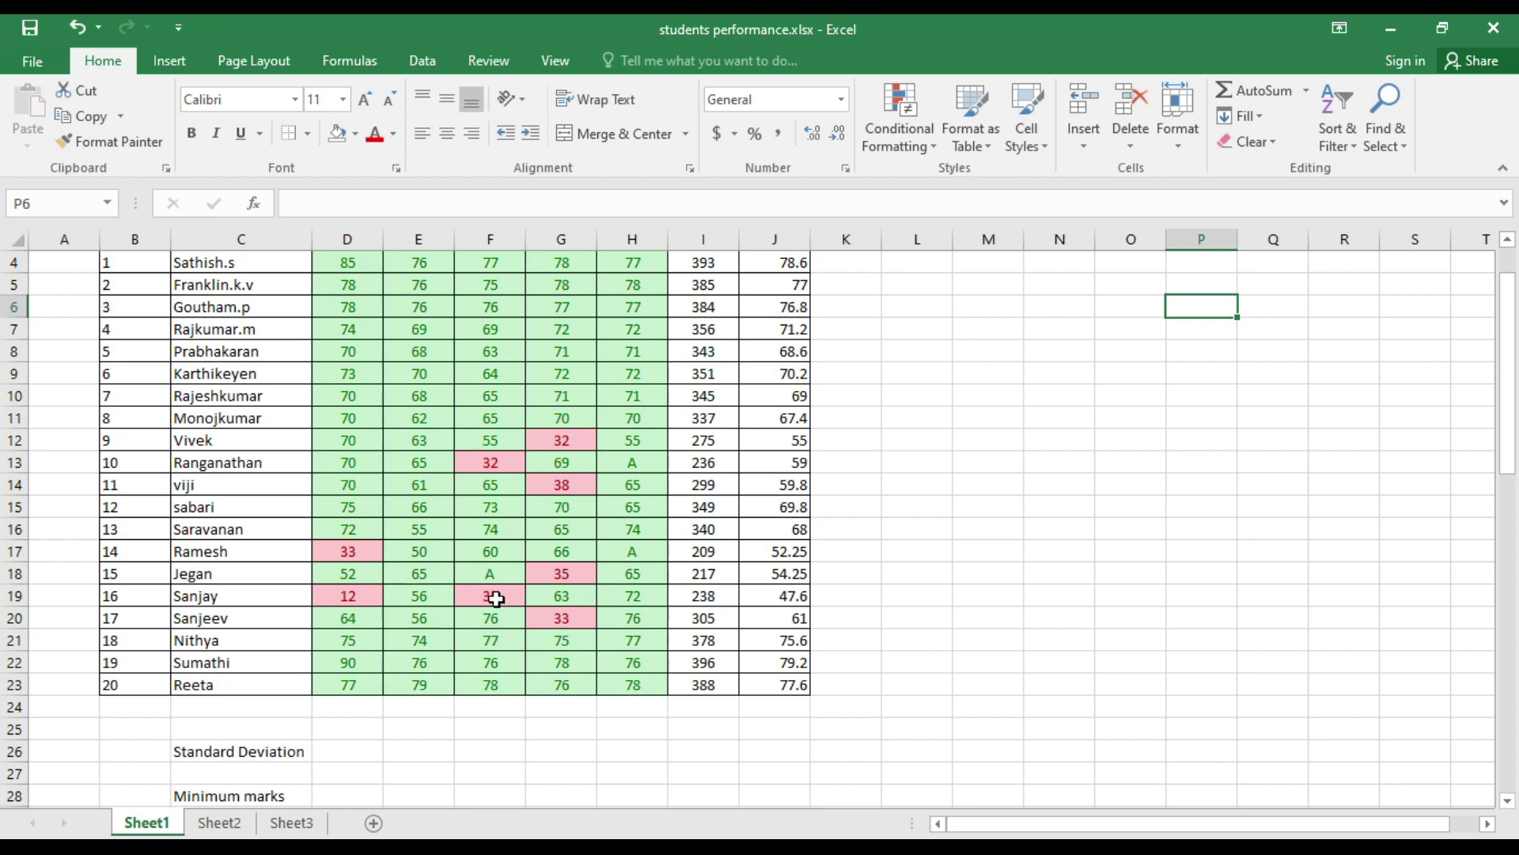
scroll(481, 583, "up", 1)
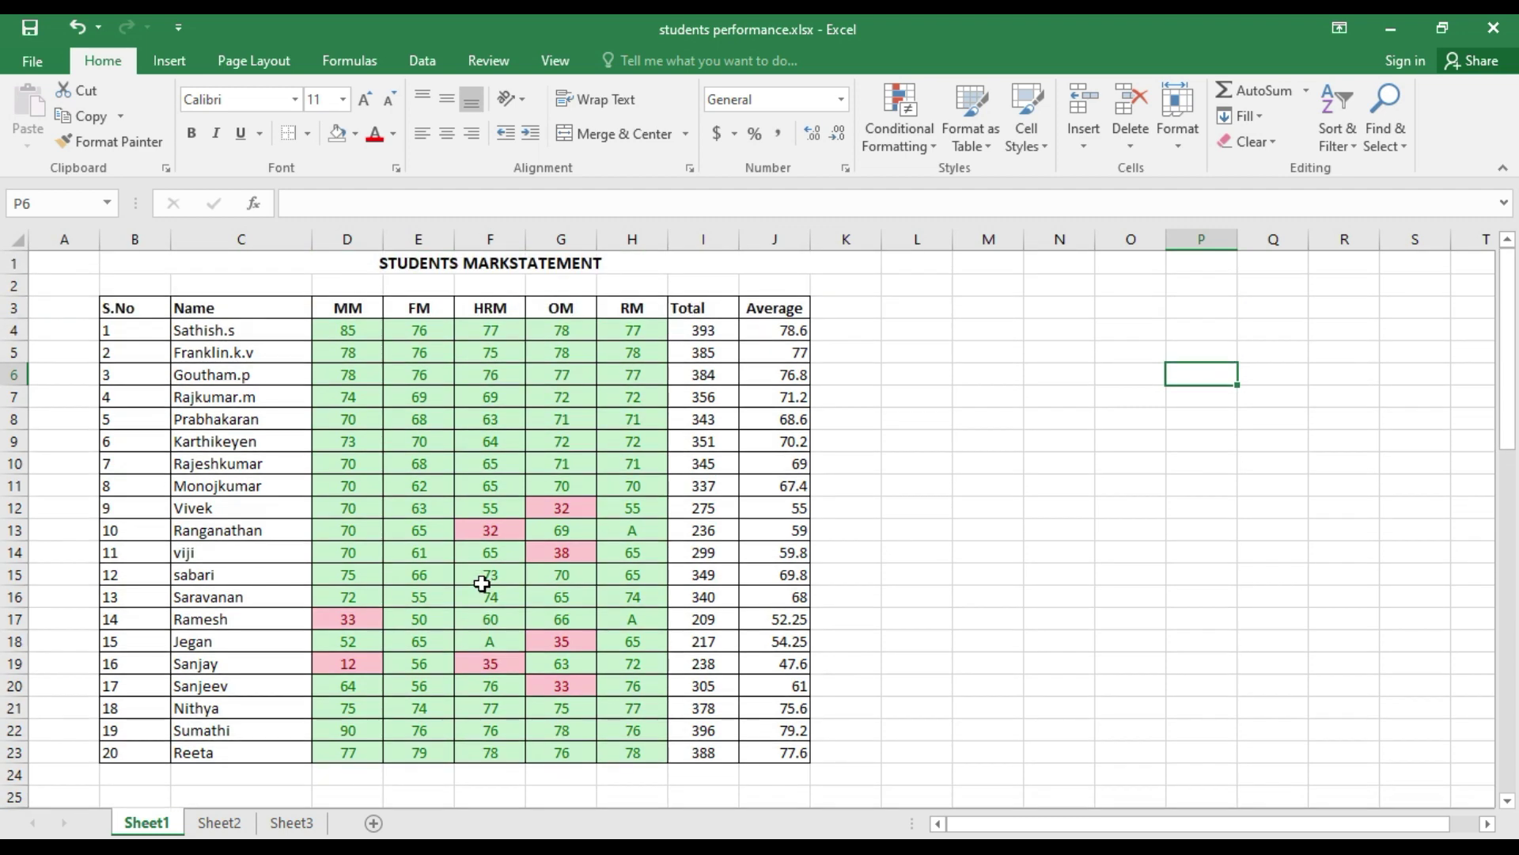
left_click(433, 444)
left_click(416, 466)
type("35")
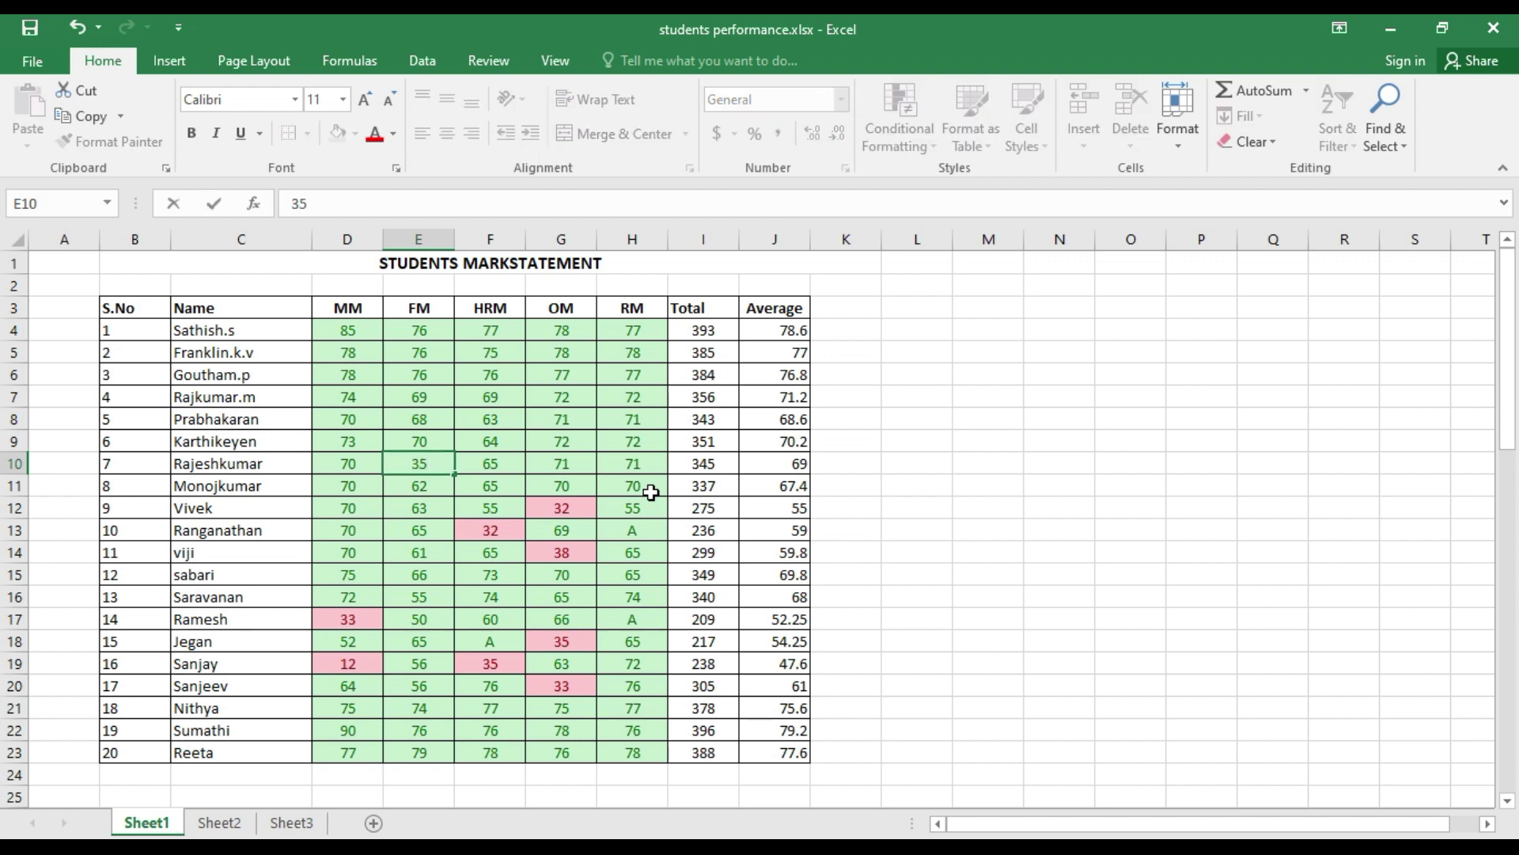
key("Return")
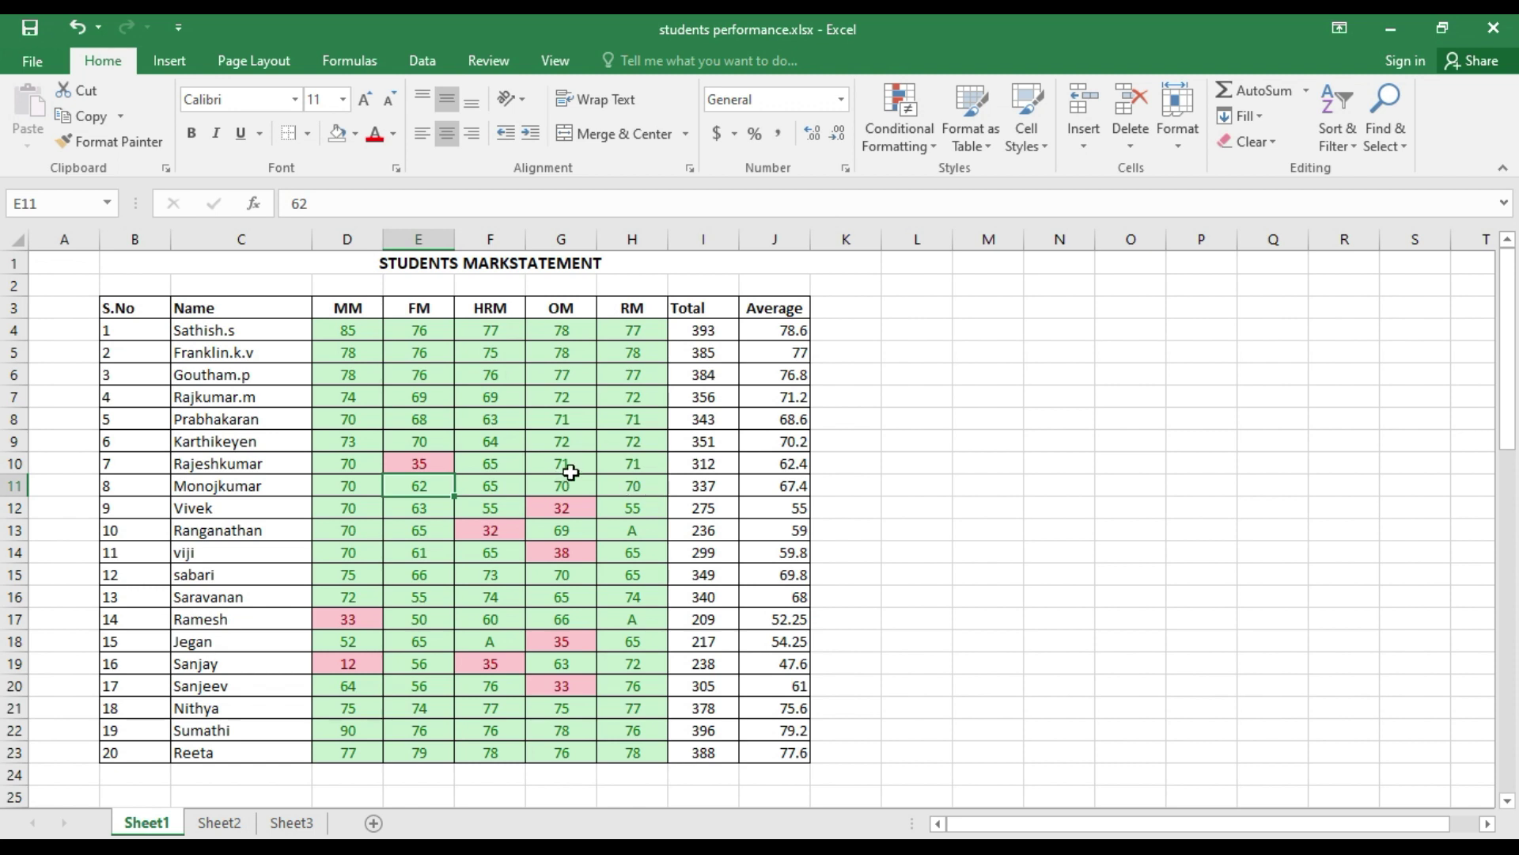
Change the RM mark of student number 5 in H8 to 45.
left_click(611, 464)
left_click(622, 445)
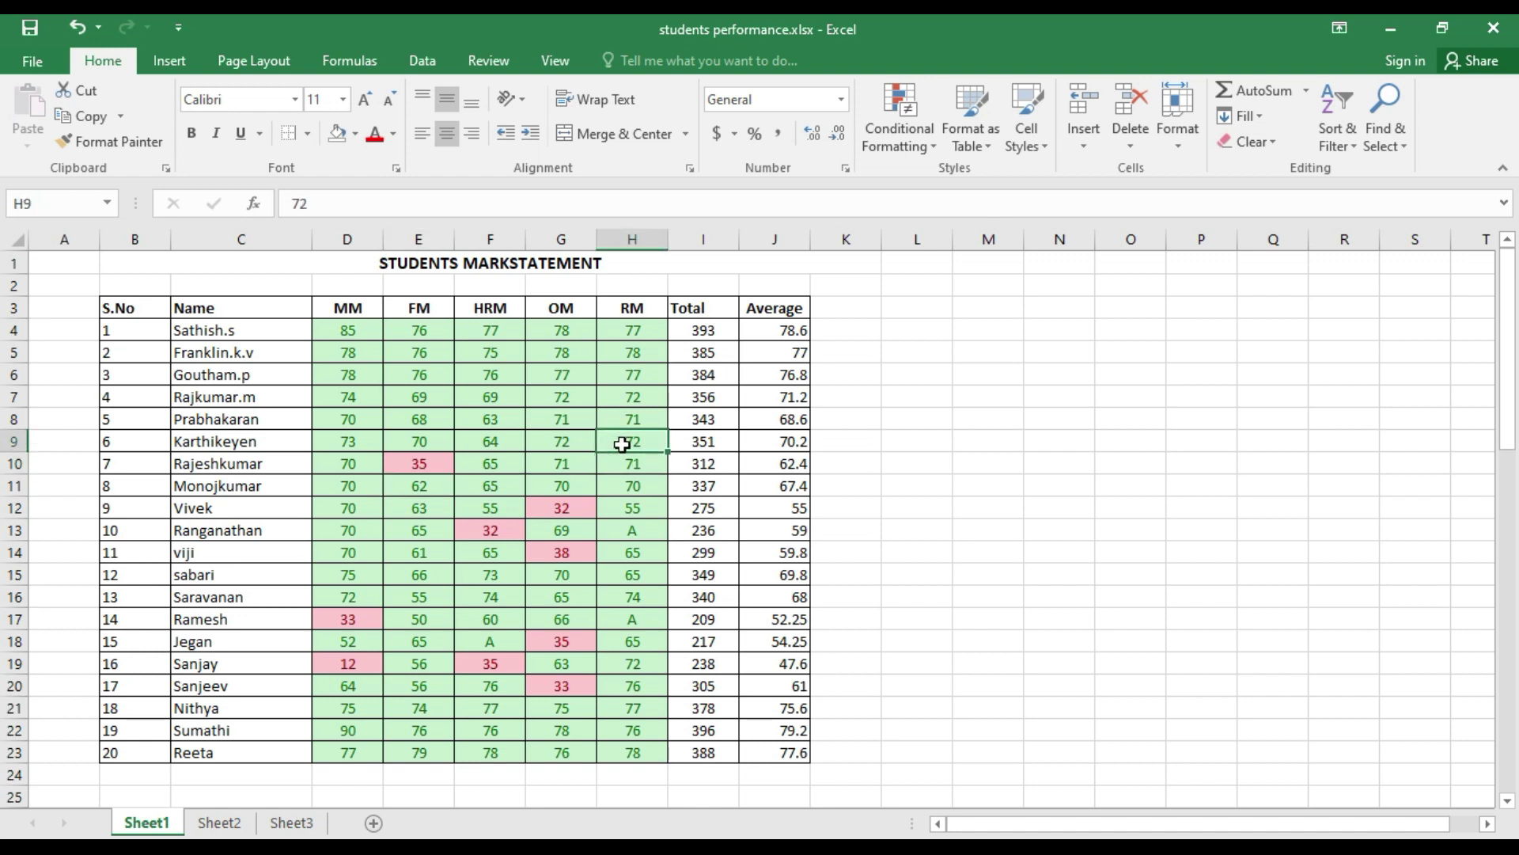
left_click(622, 421)
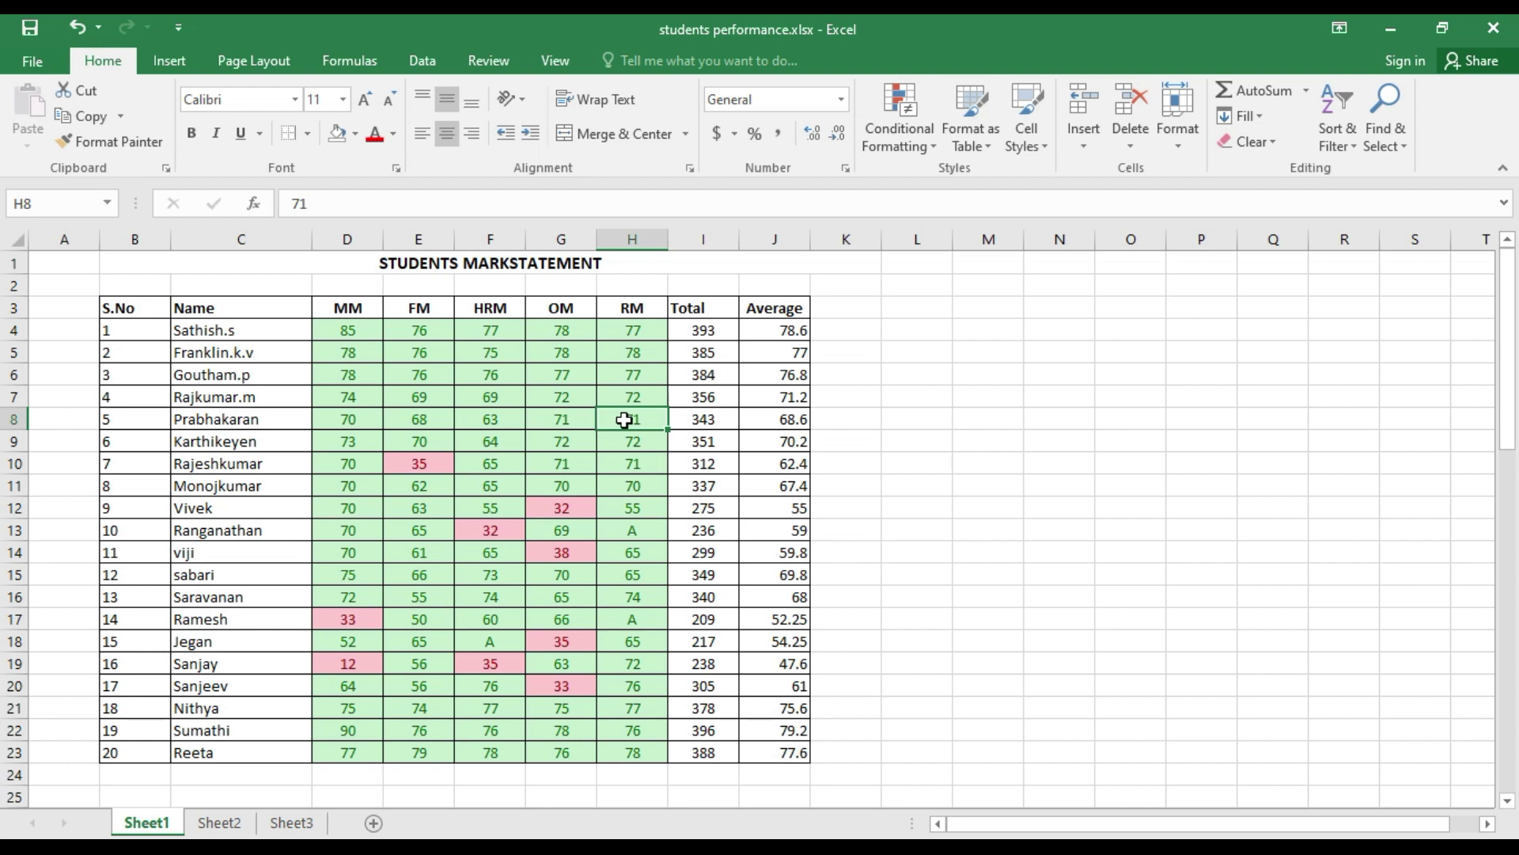
type("35")
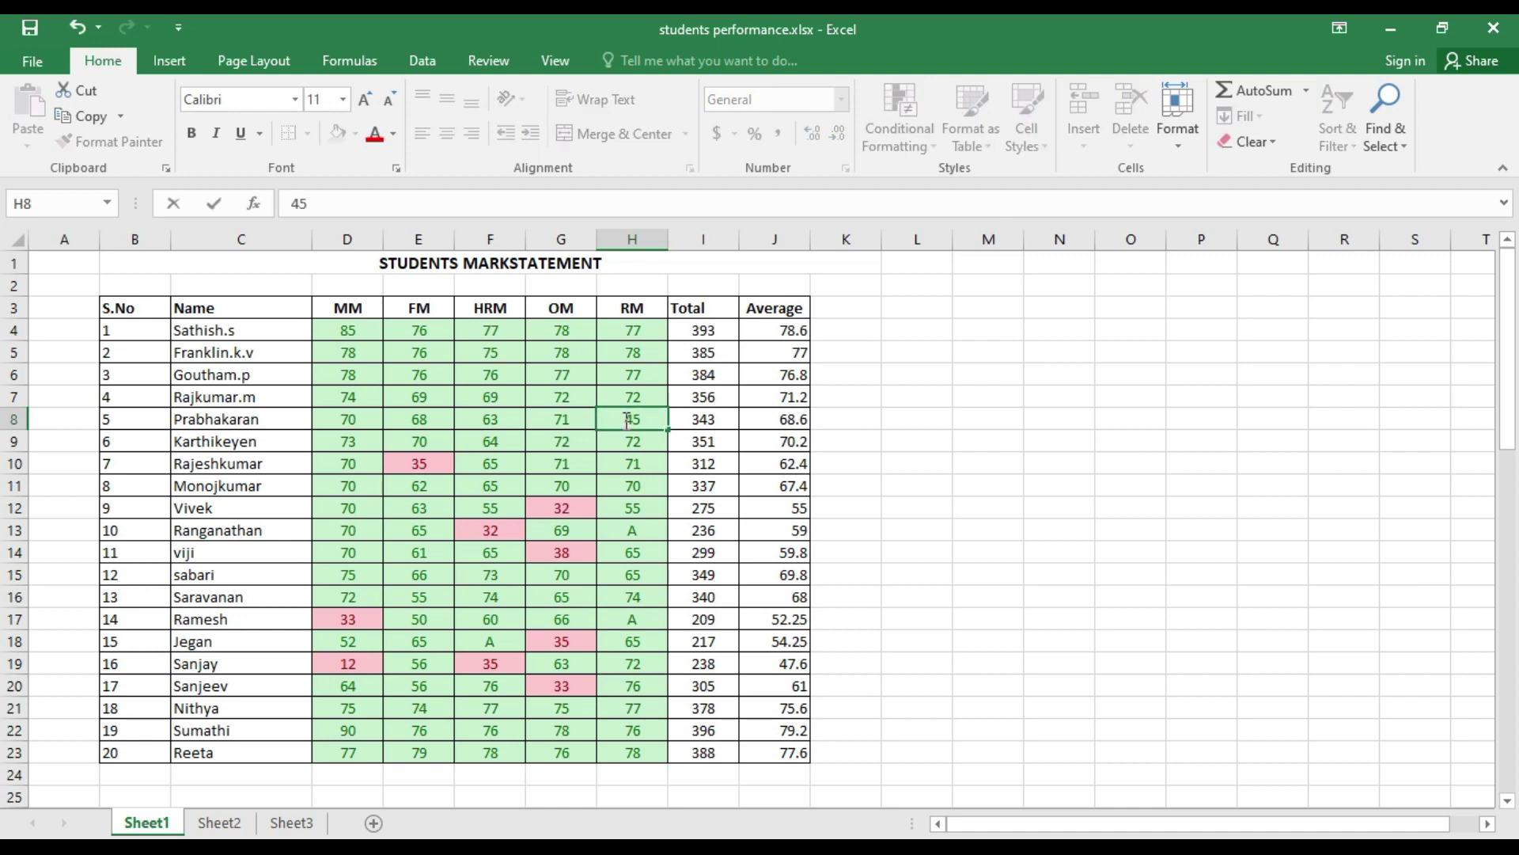
key("Return")
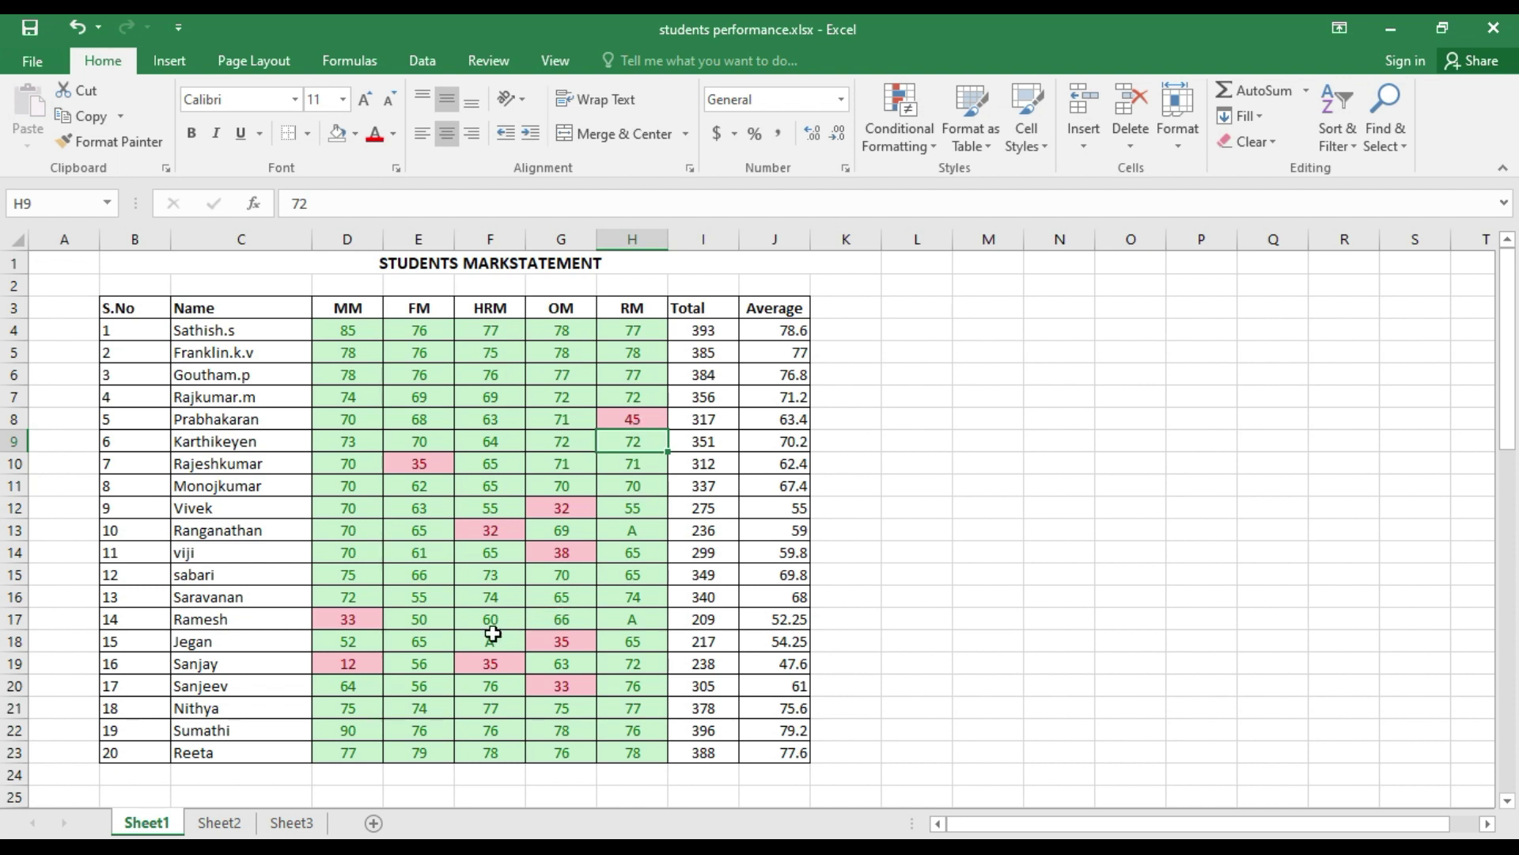
Replace the FM mark of student number 3 in E6 with the absence letter A and check the cell.
left_click(424, 374)
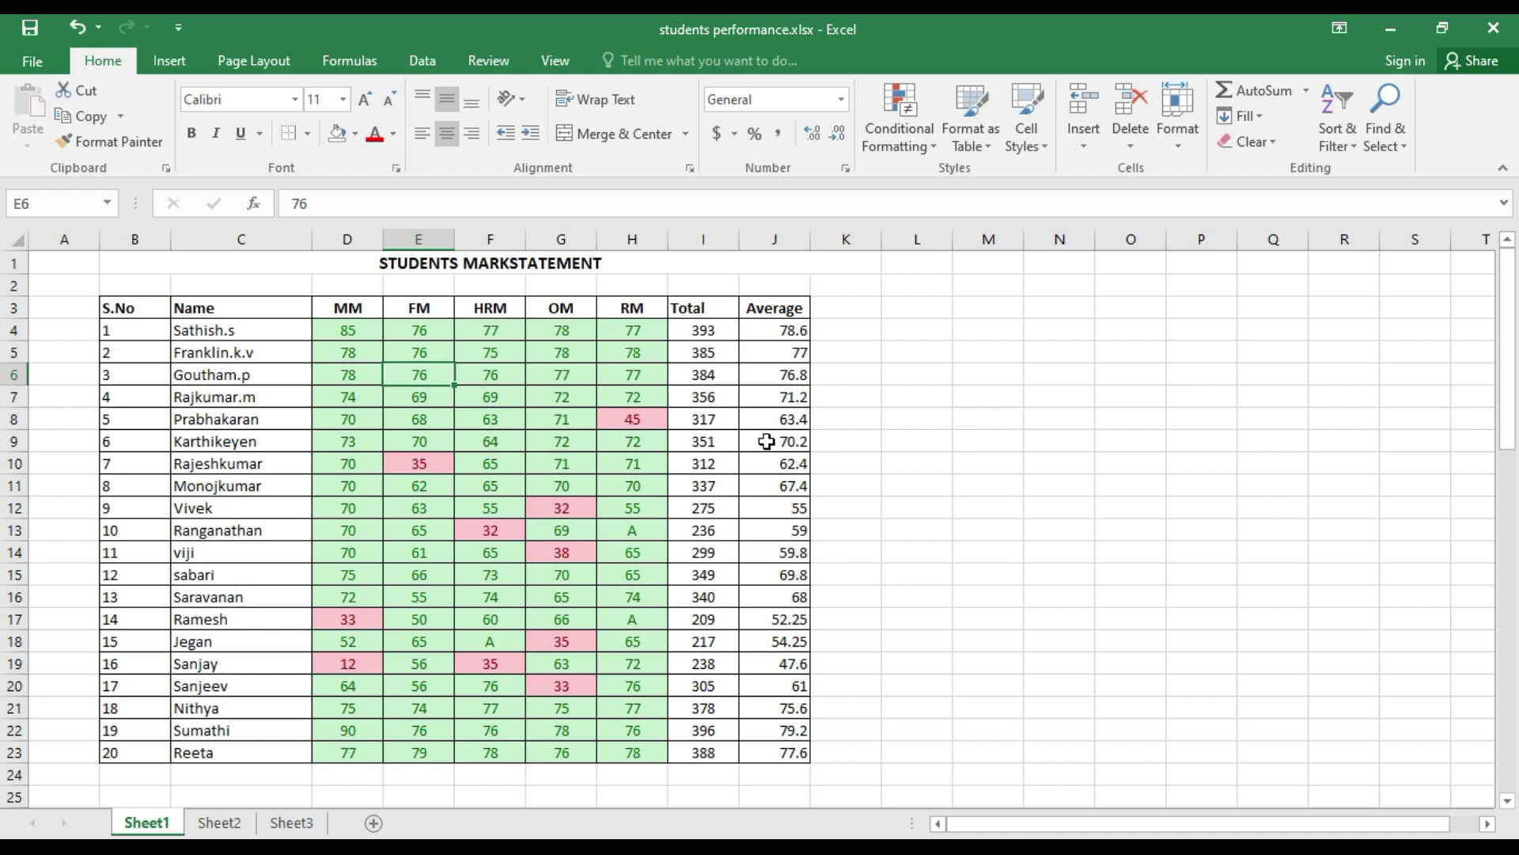
type("A")
key("Return")
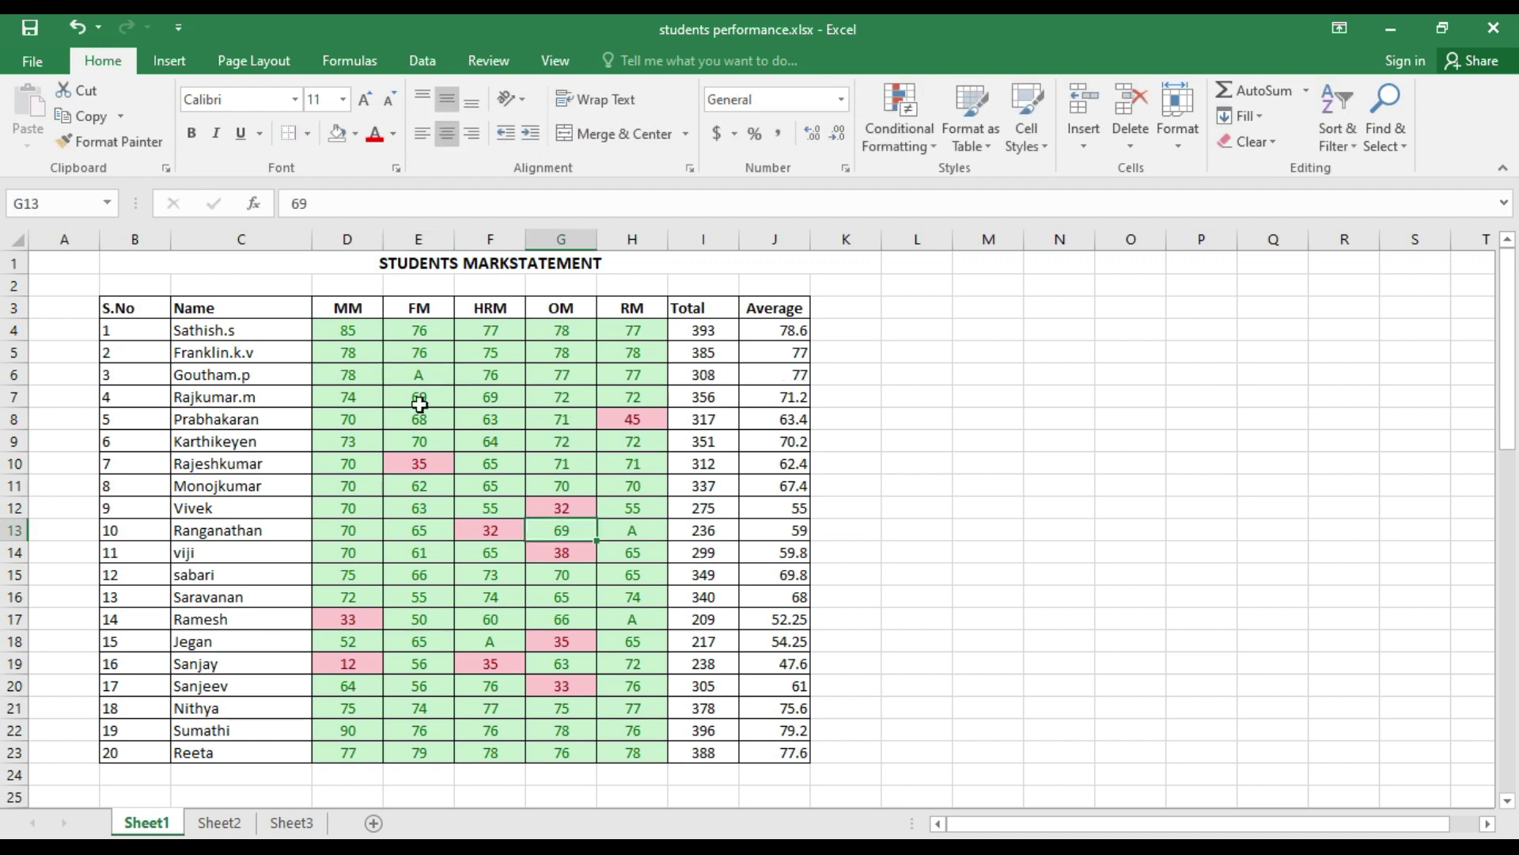
left_click(425, 374)
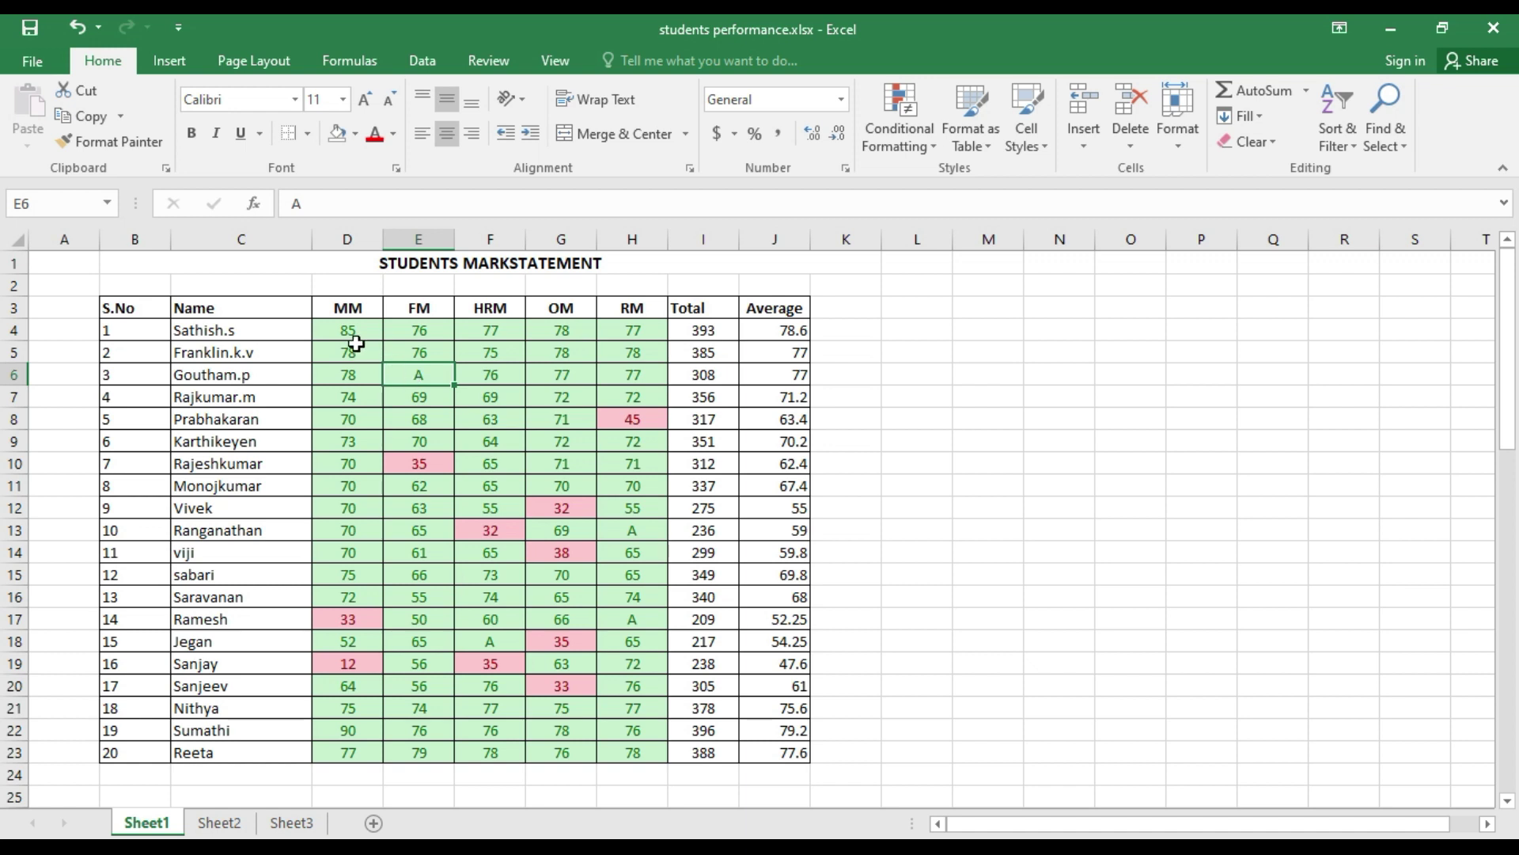
Add a Text that Contains rule to D4:H23, giving cells containing A Yellow Fill with Dark Yellow Text.
mouse_move(341, 331)
left_mouse_down()
mouse_move(587, 404)
mouse_move(654, 634)
mouse_move(669, 742)
mouse_move(657, 759)
left_mouse_up()
left_click(922, 146)
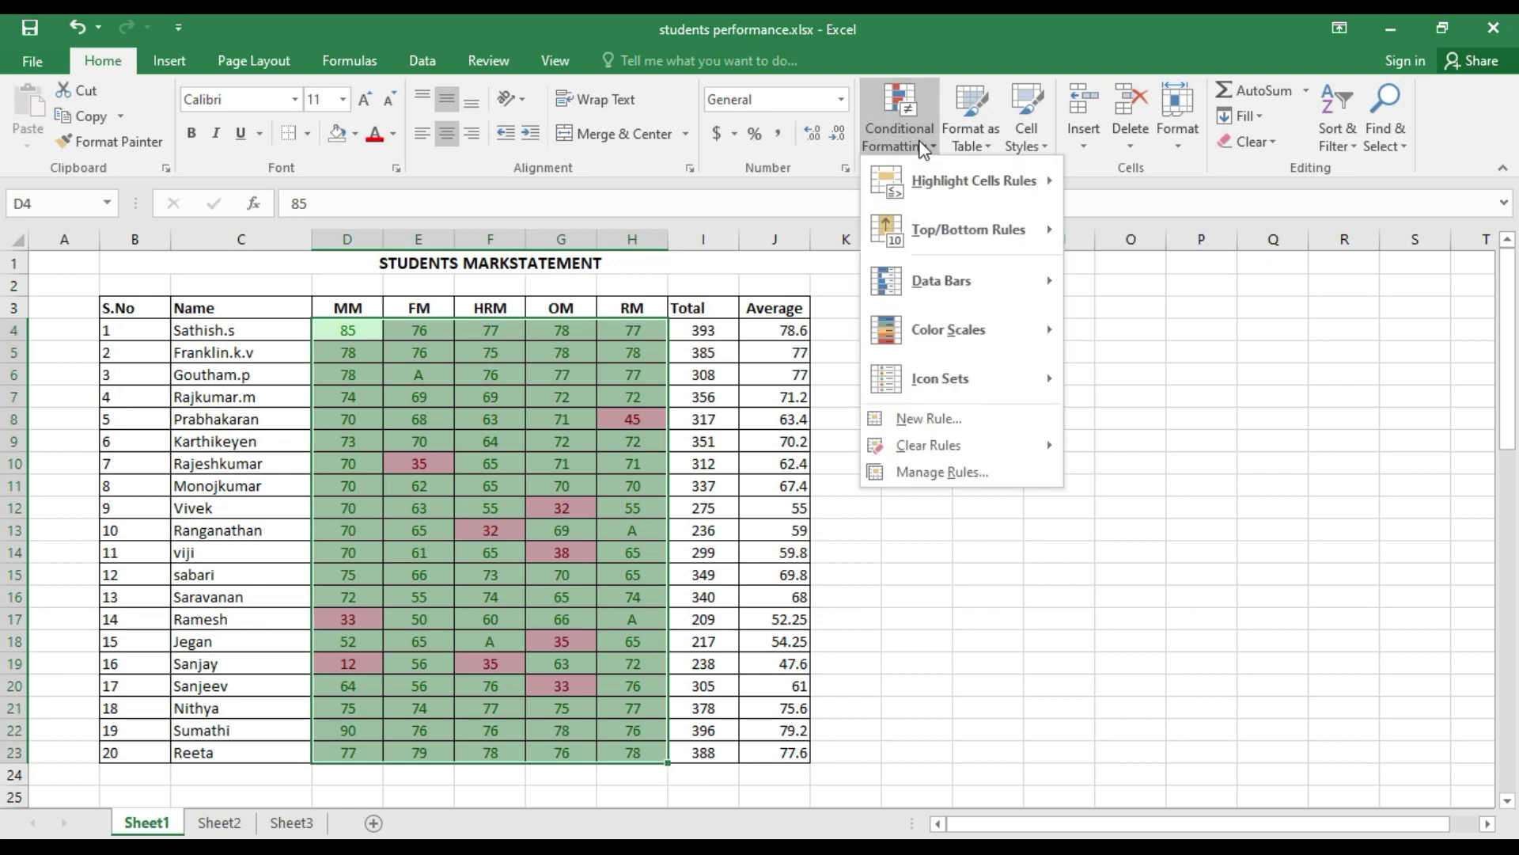
mouse_move(942, 181)
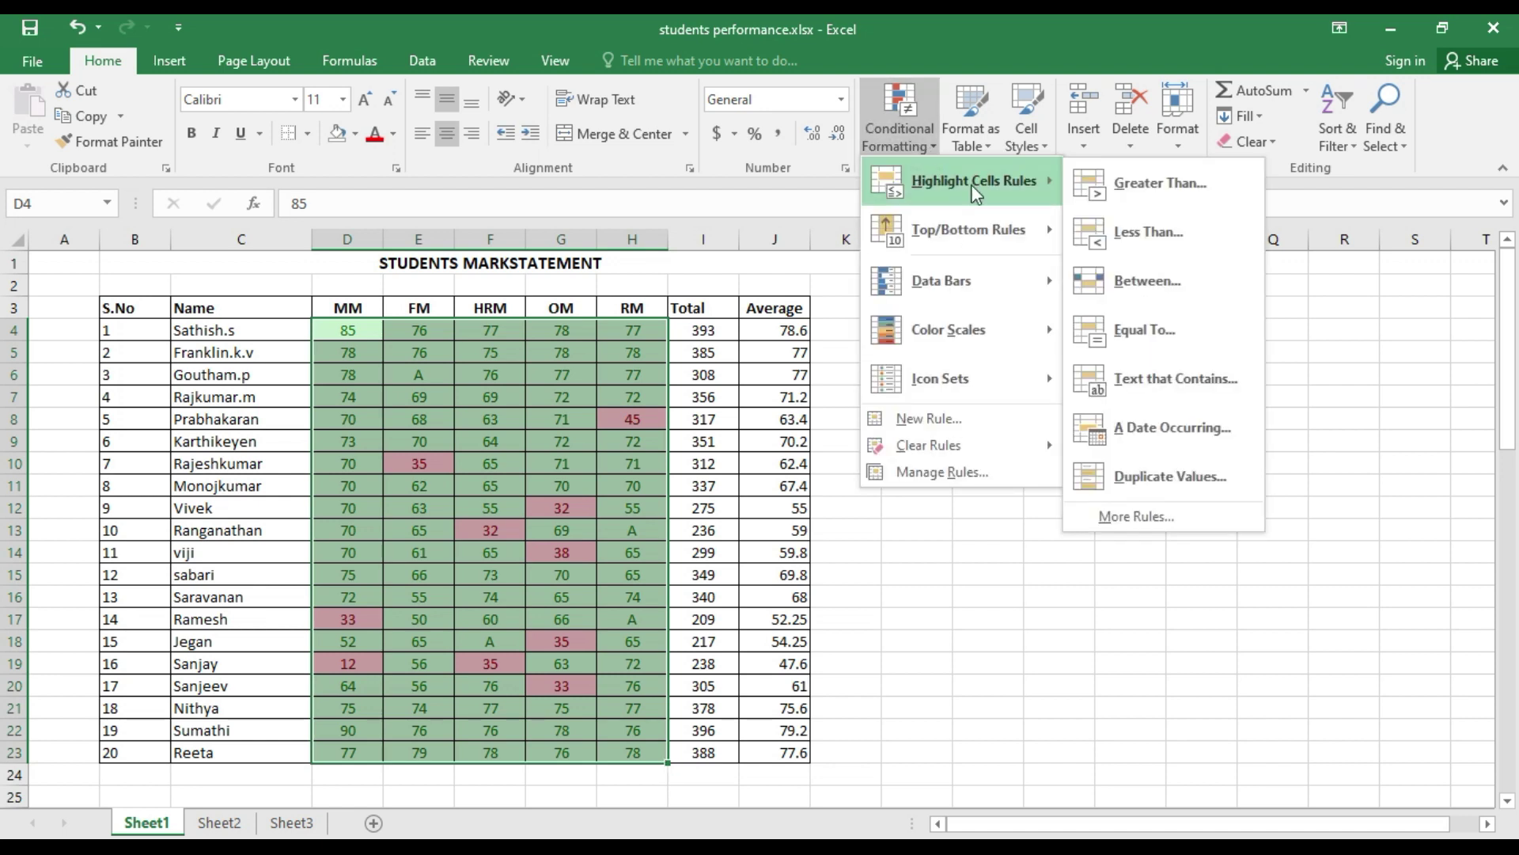
left_click(1118, 378)
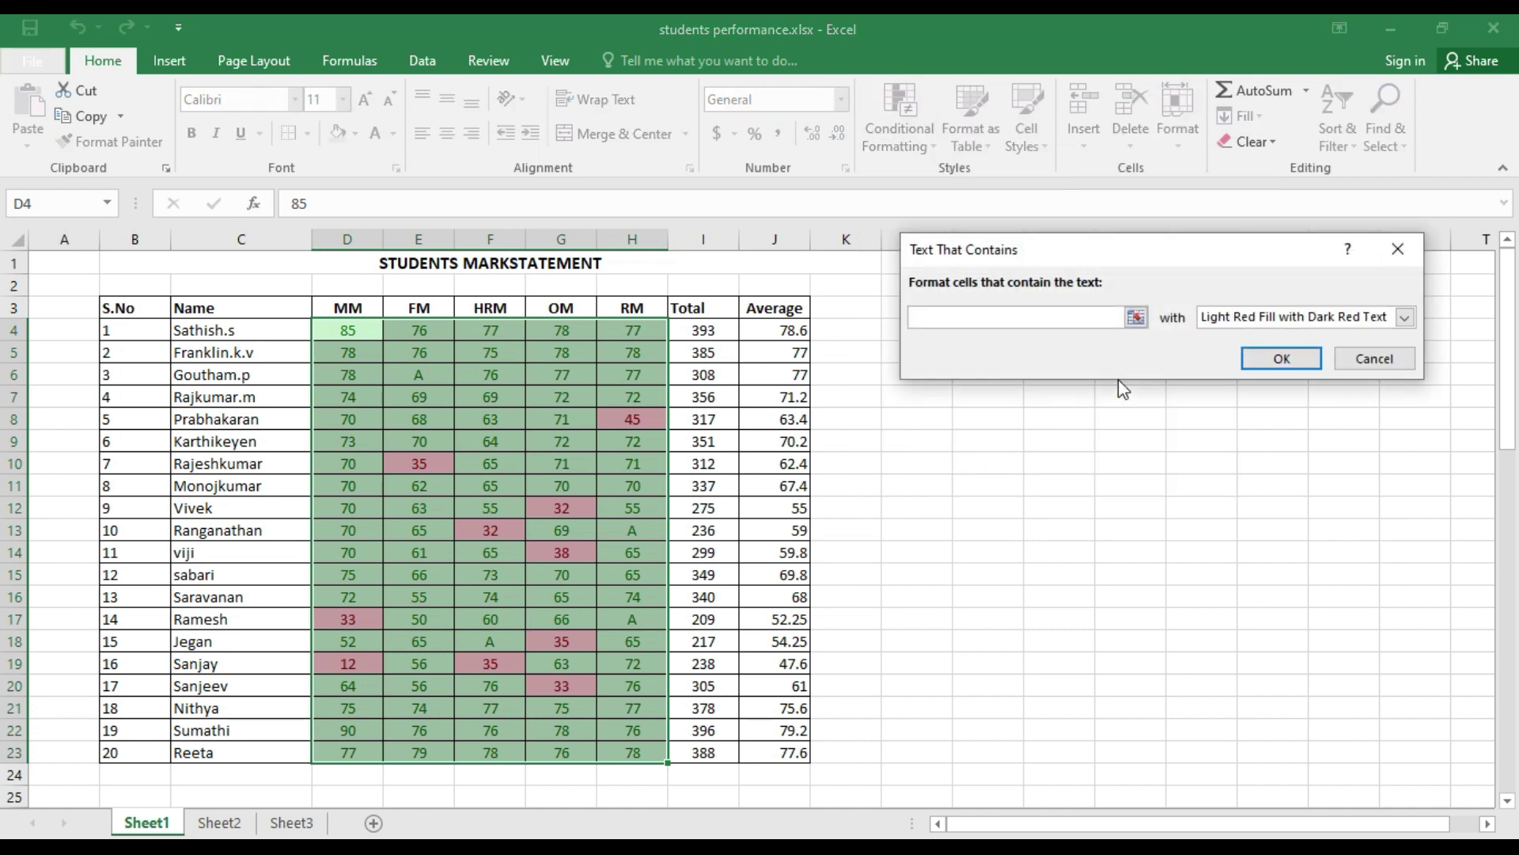
type("A")
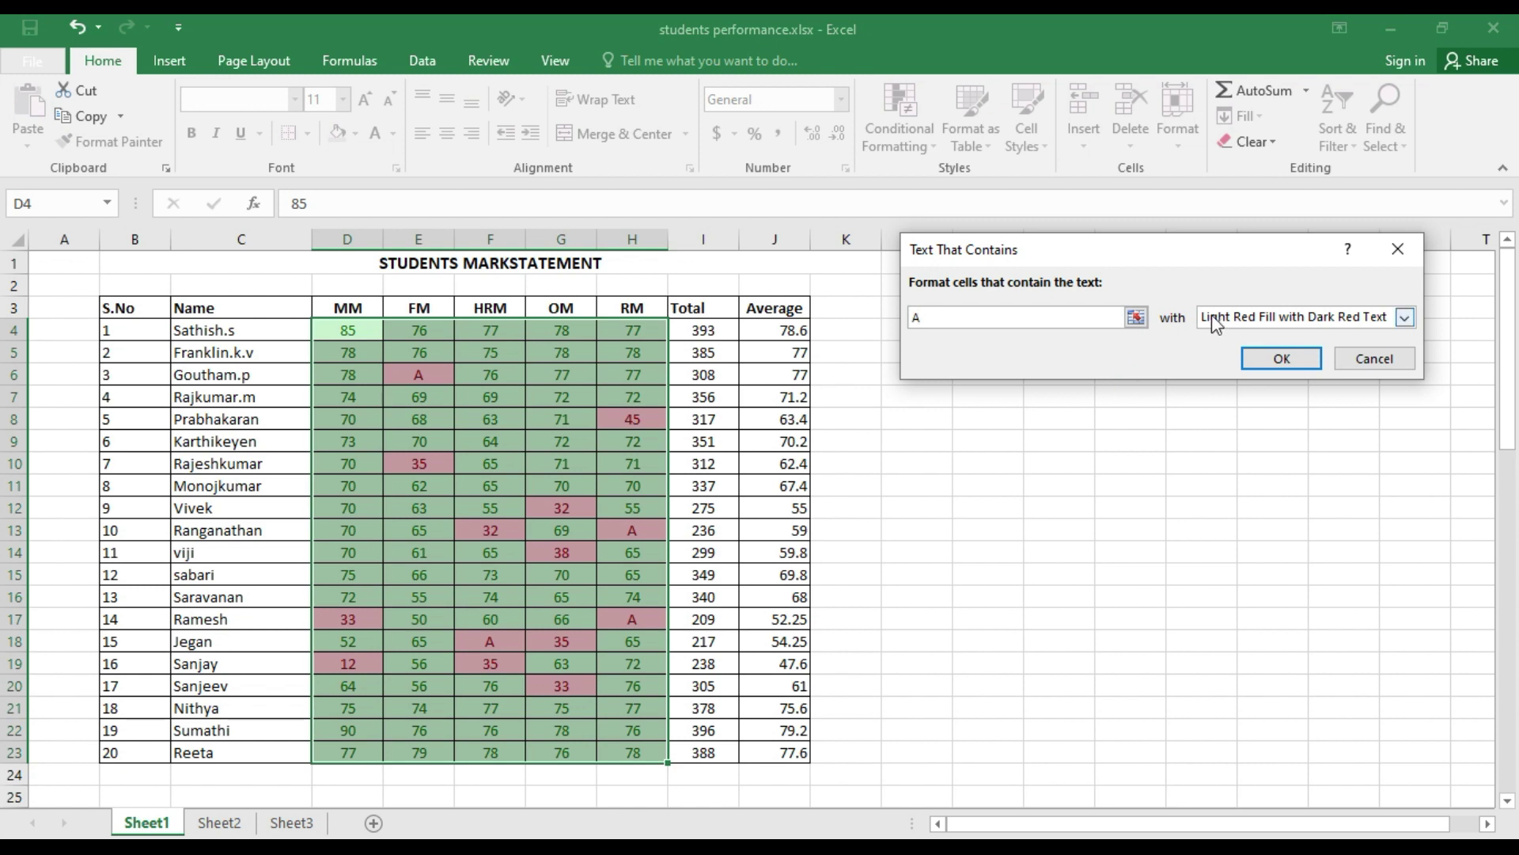
left_click(1404, 319)
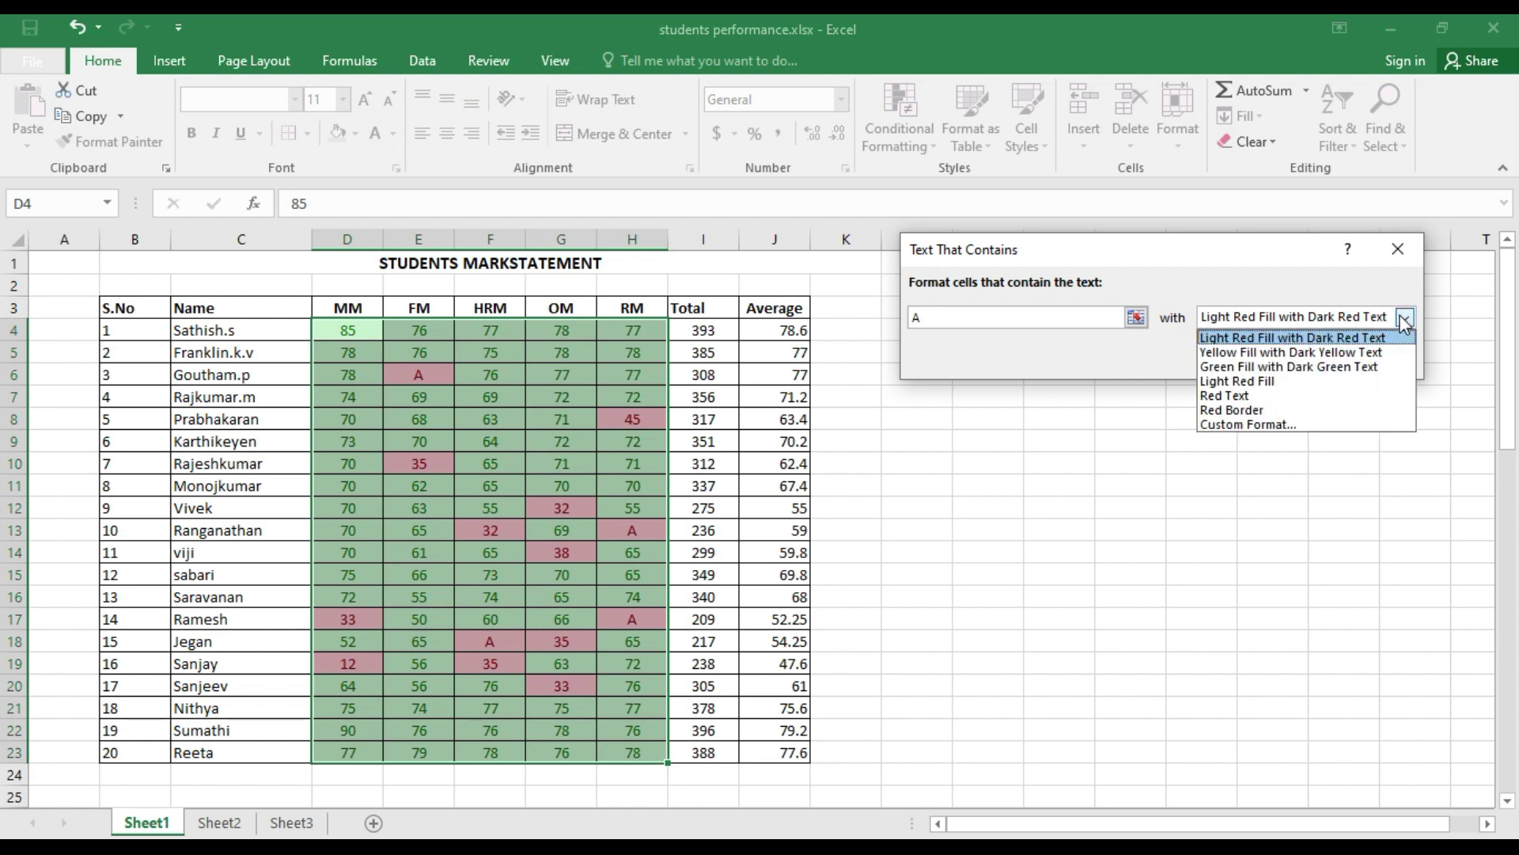
left_click(1361, 352)
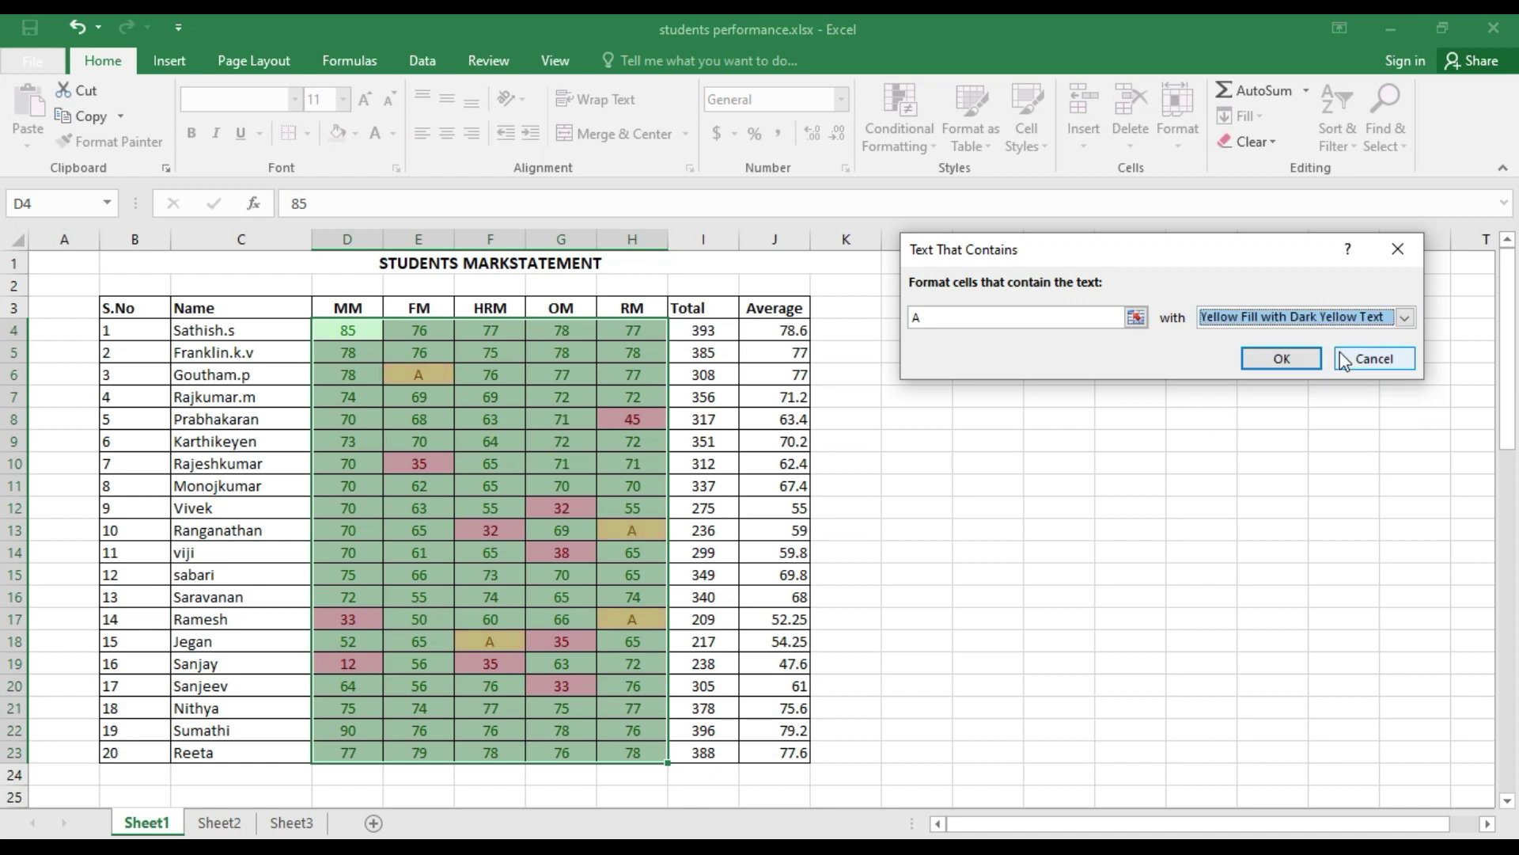
left_click(1280, 360)
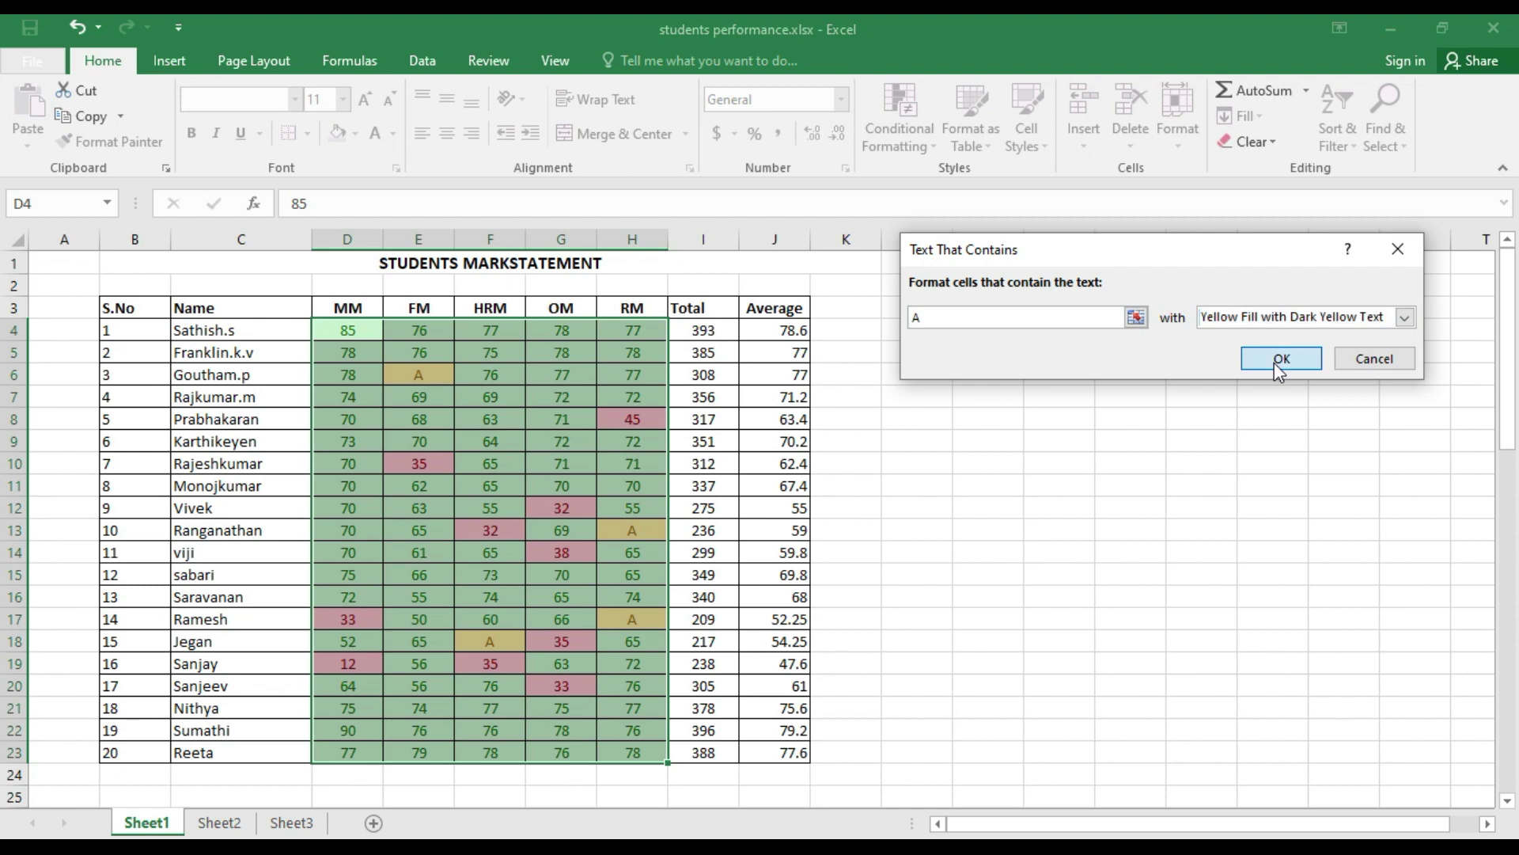
left_click(1092, 483)
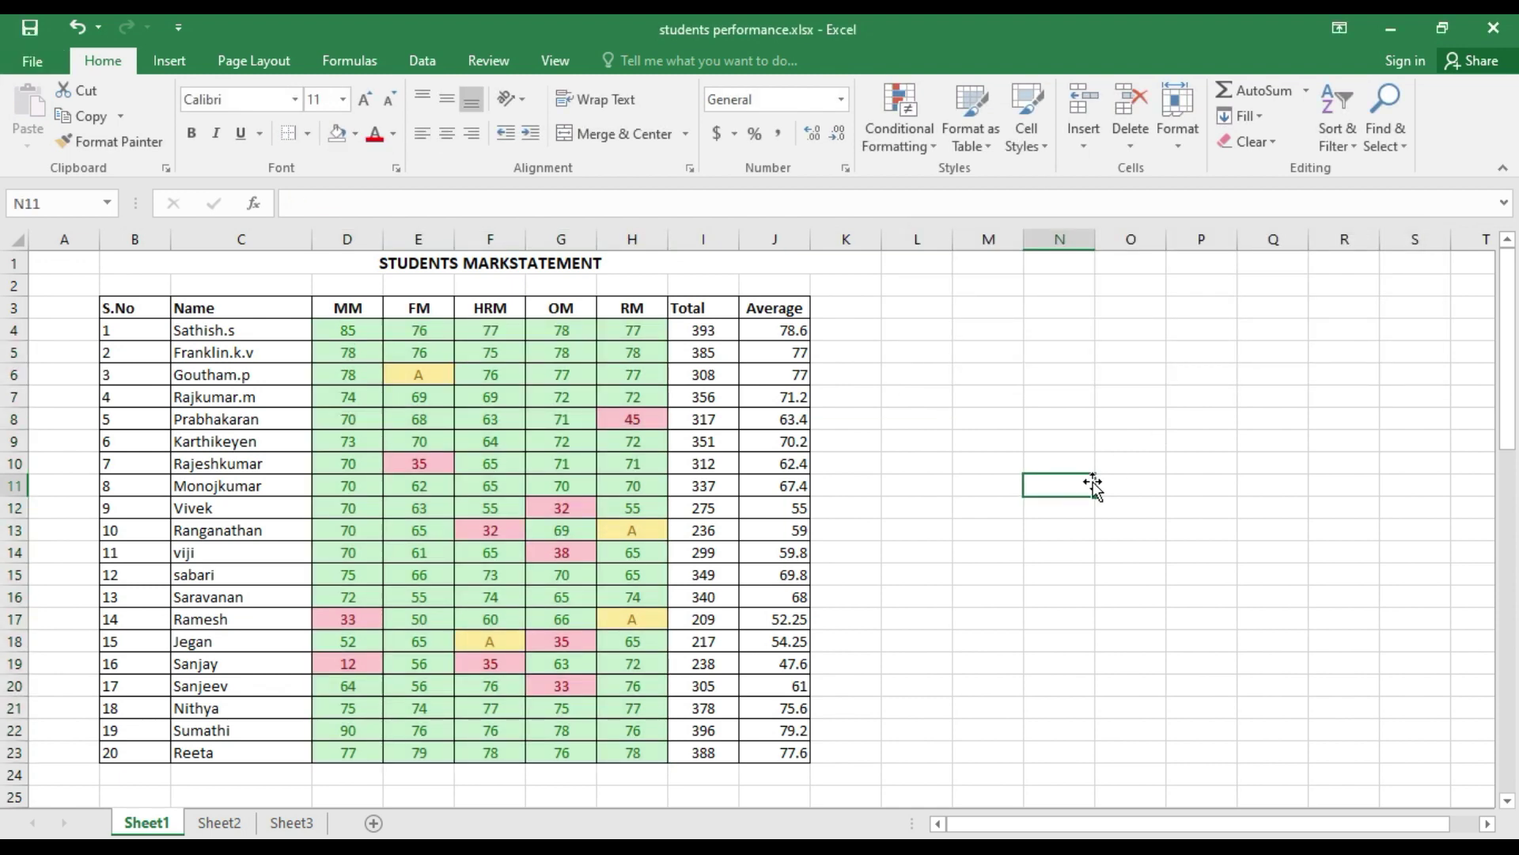
scroll(1092, 483, "down", 1)
scroll(1092, 482, "up", 1)
left_click(560, 513)
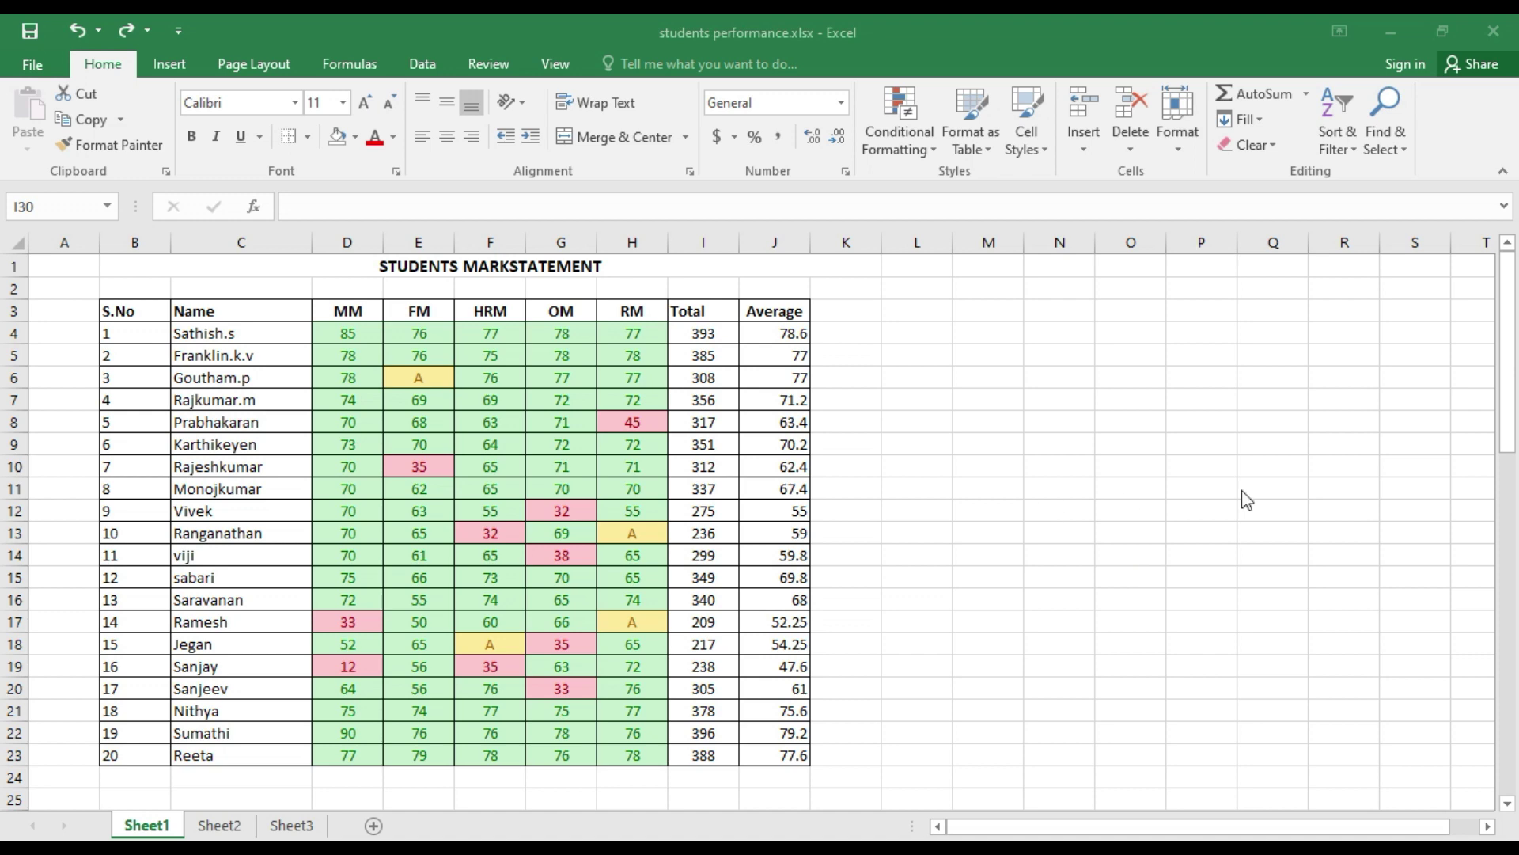
scroll(1279, 473, "down", 2)
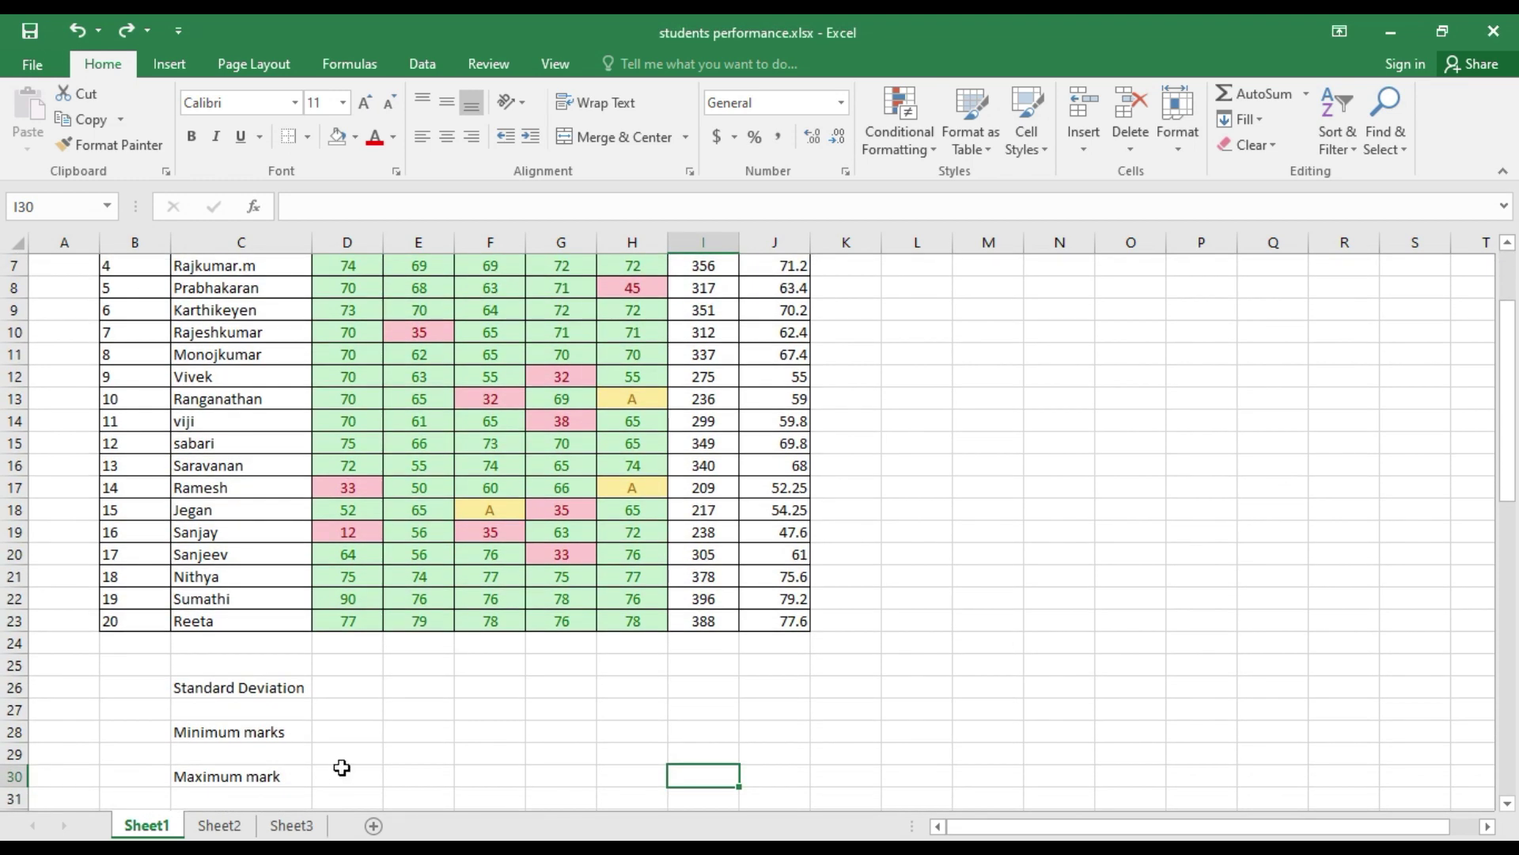
Calculate the standard deviation of the MM marks in D26 with =STDEV(D4:D23).
left_click(358, 692)
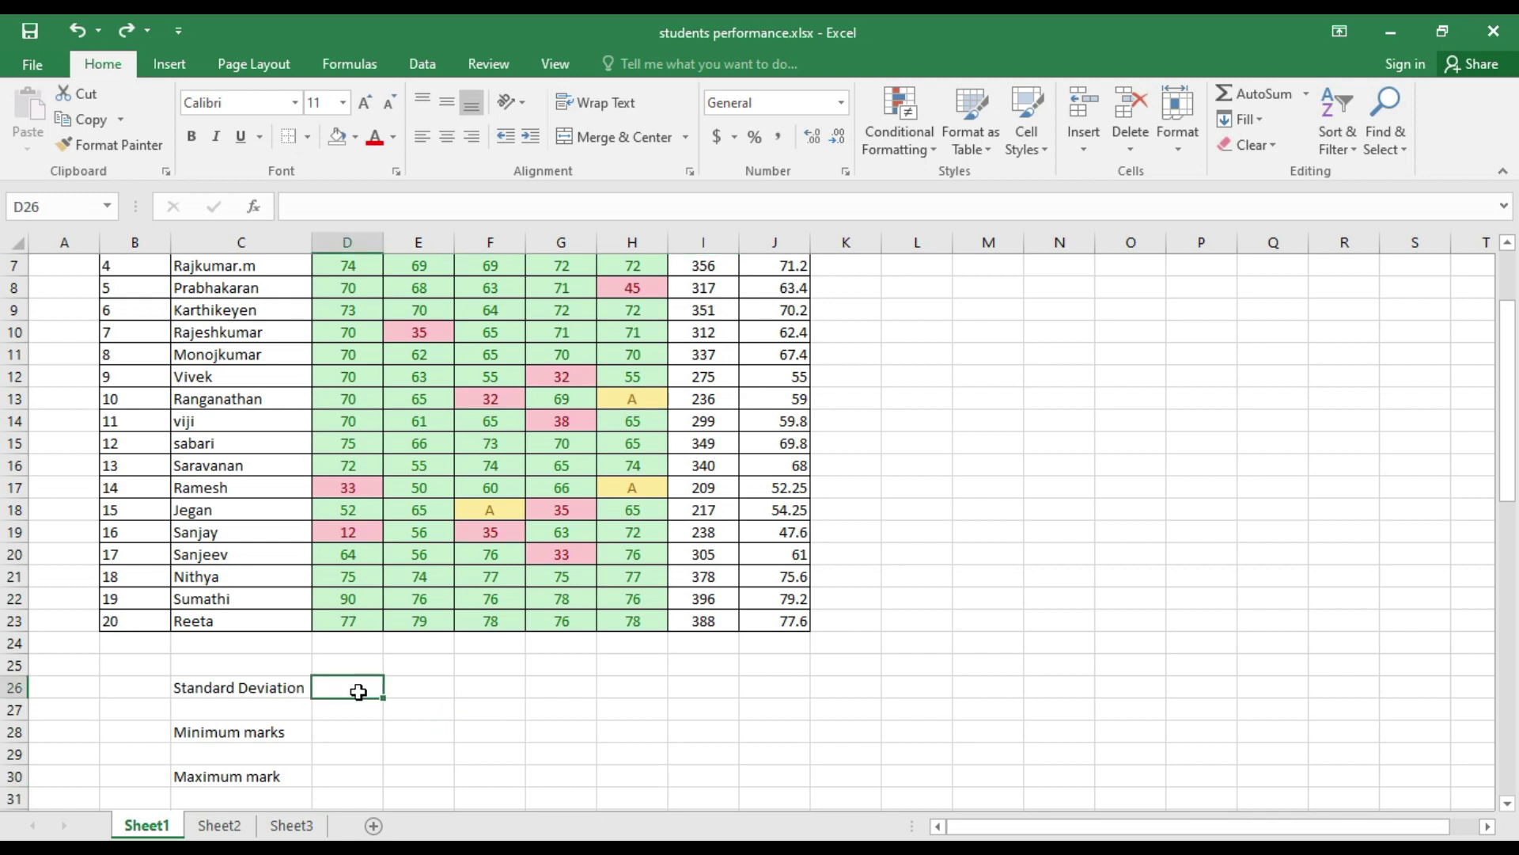
type("=")
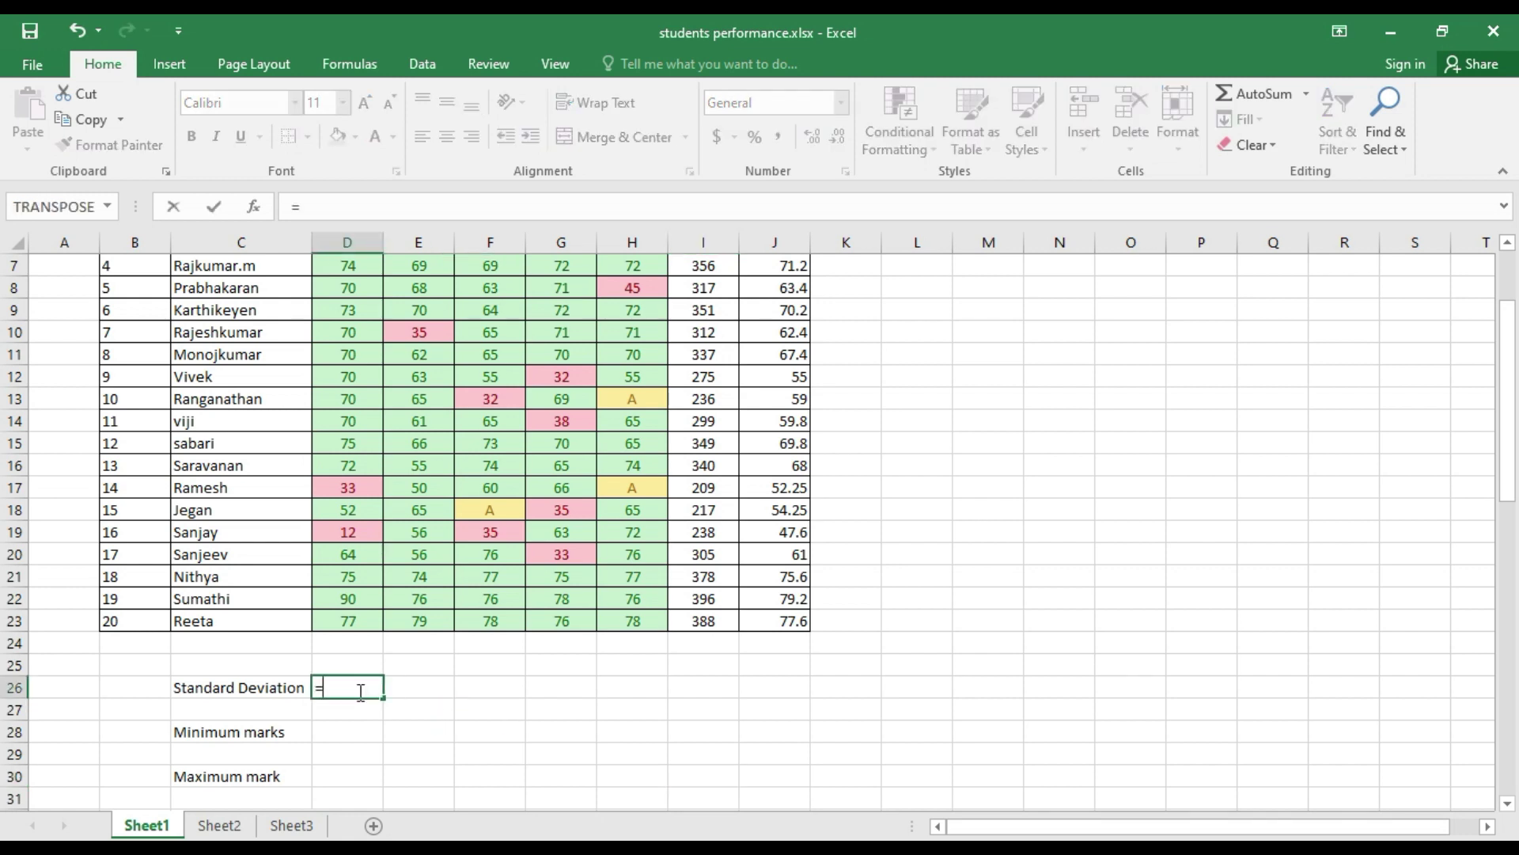
type("st")
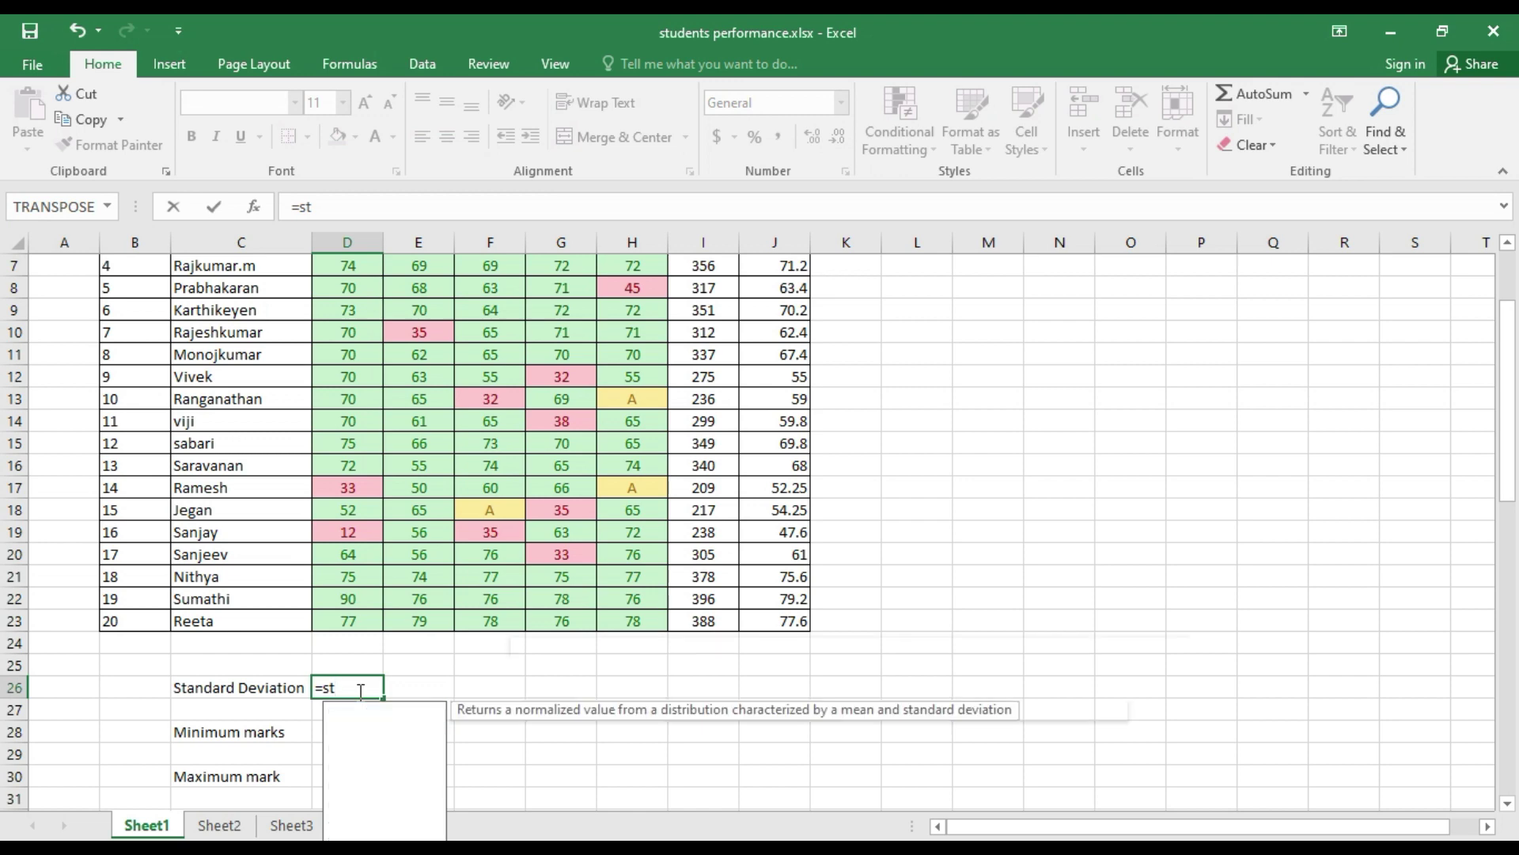
type("dev")
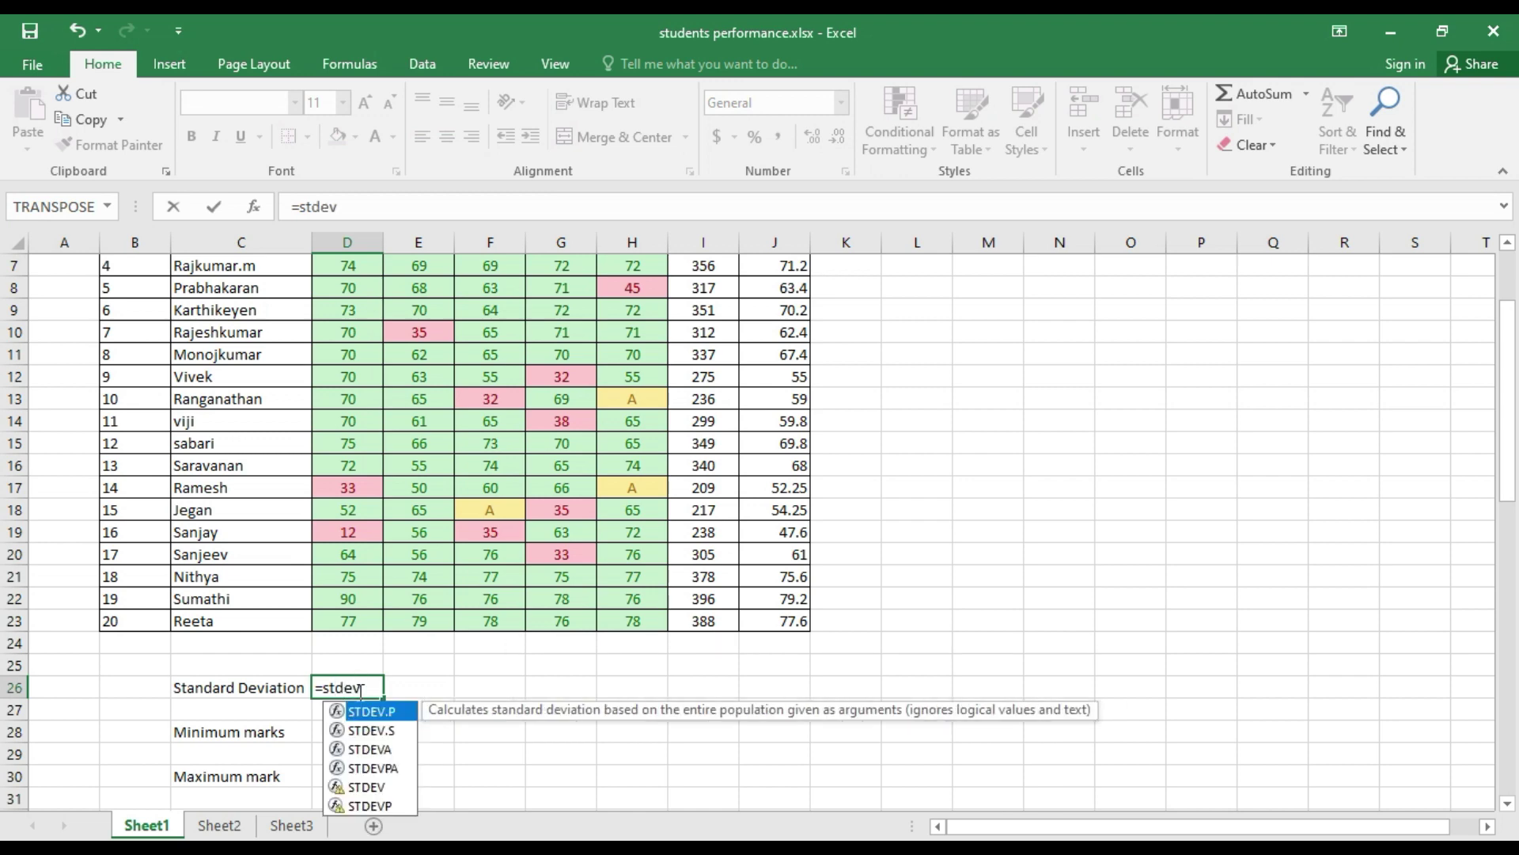
type("(")
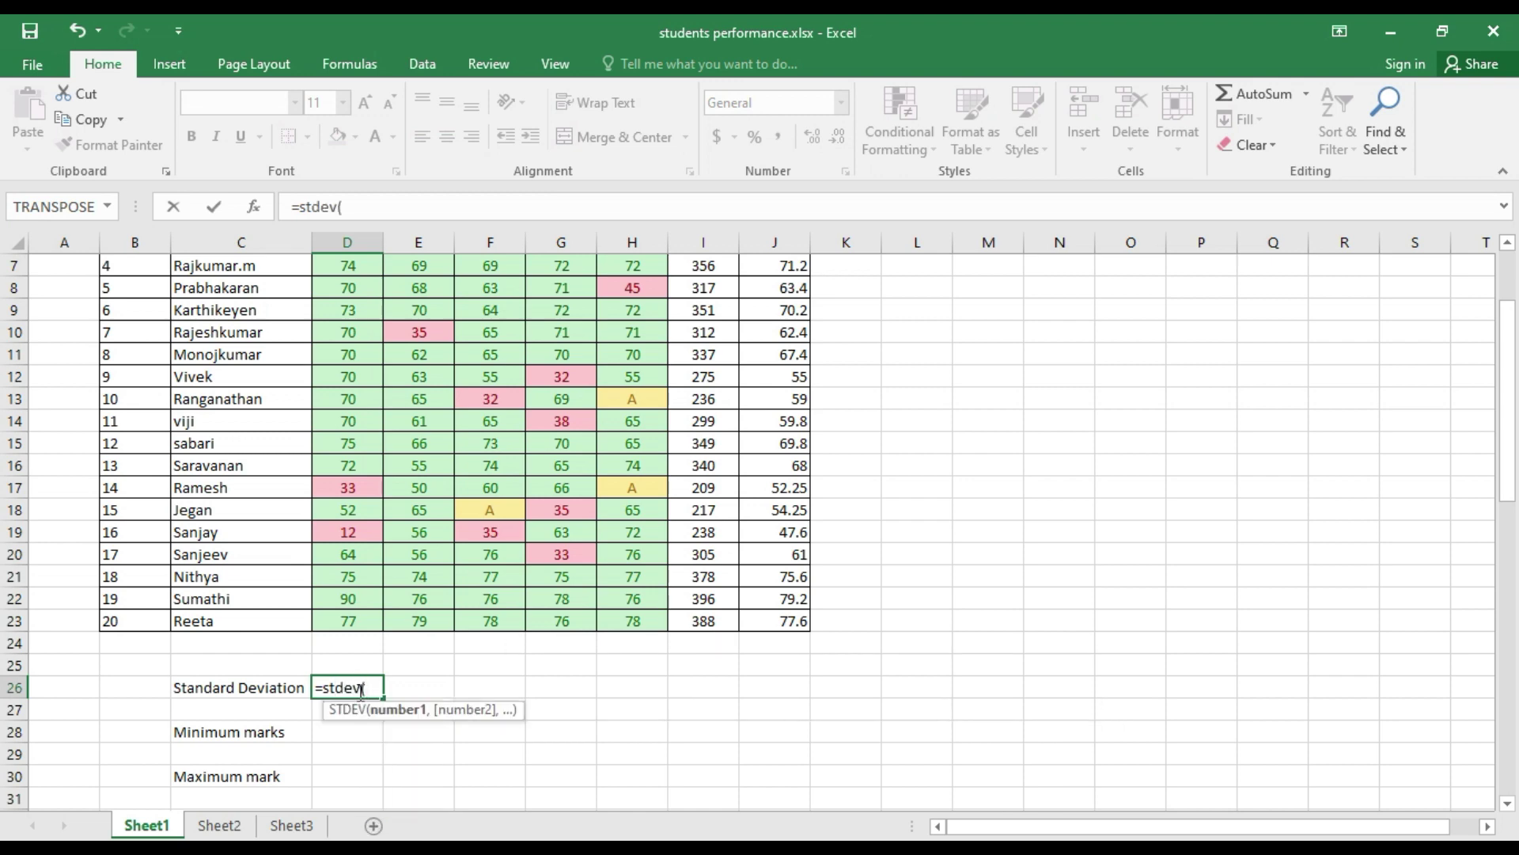
scroll(316, 666, "up", 2)
left_click_drag(362, 328, 346, 748)
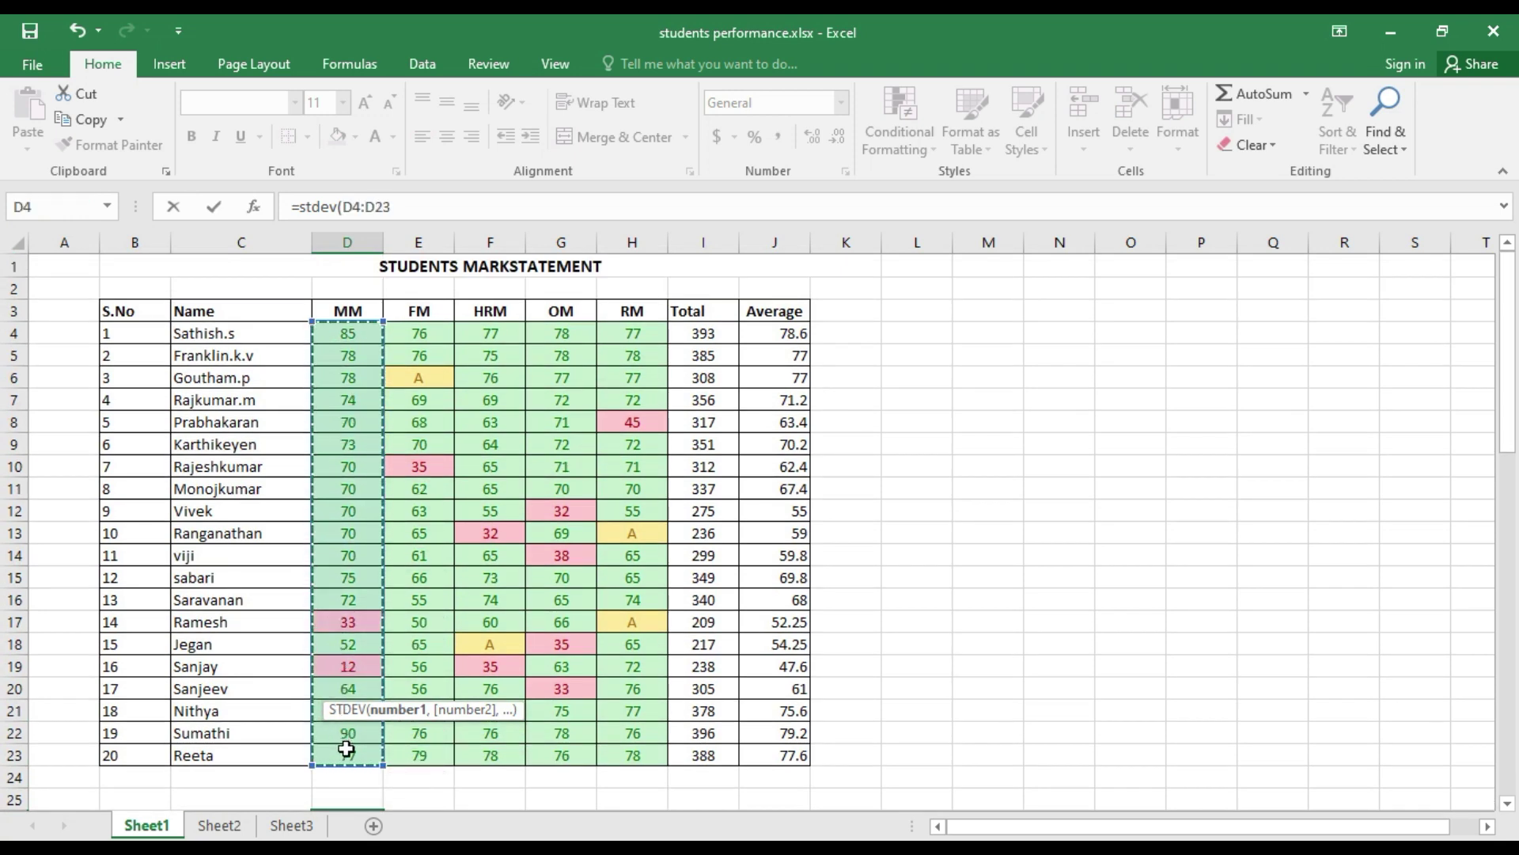
type(")")
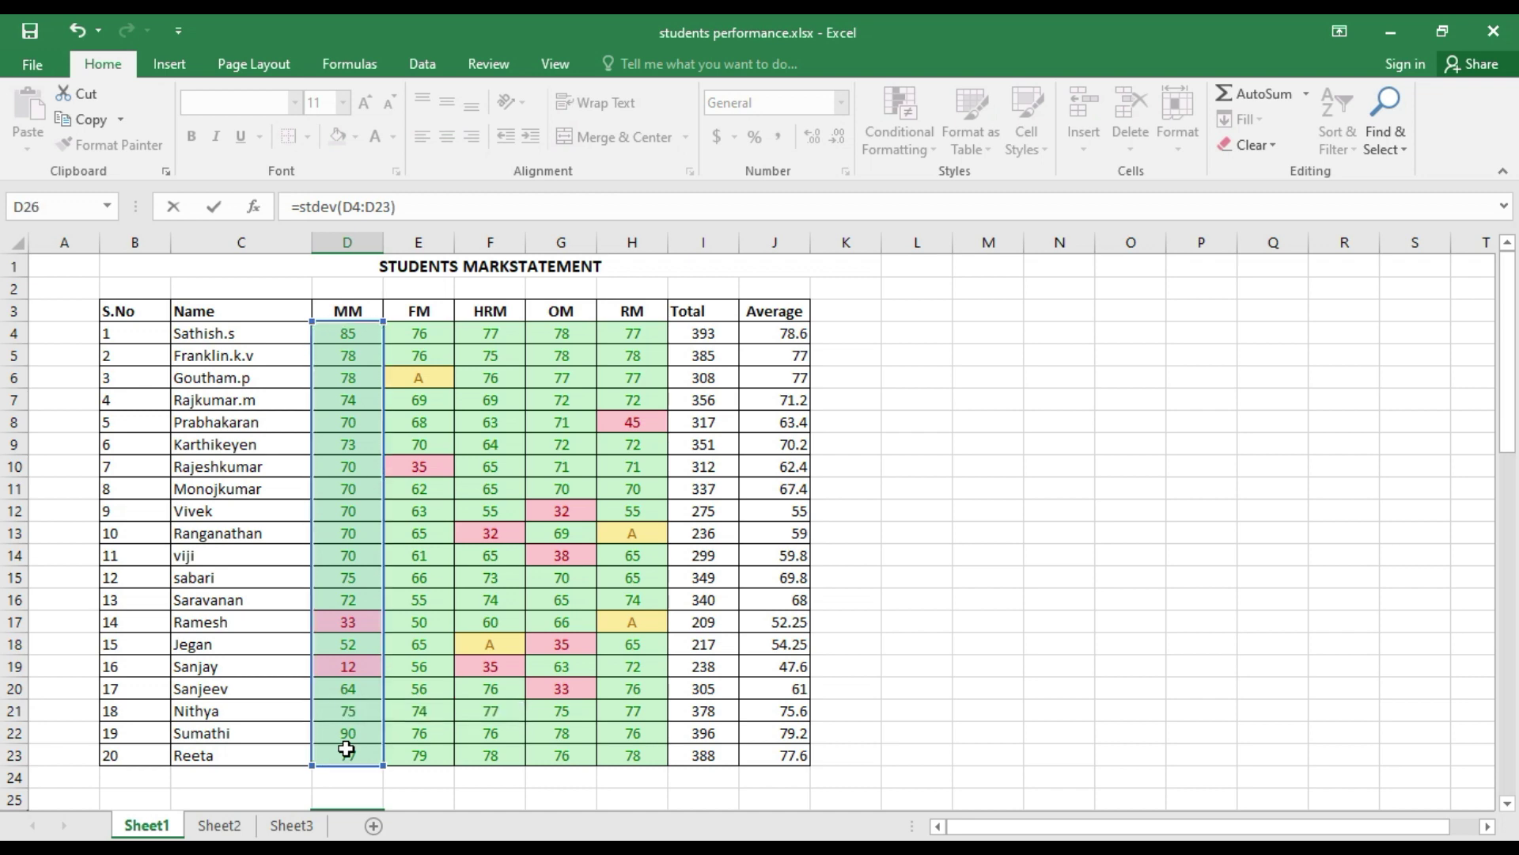
key("Return")
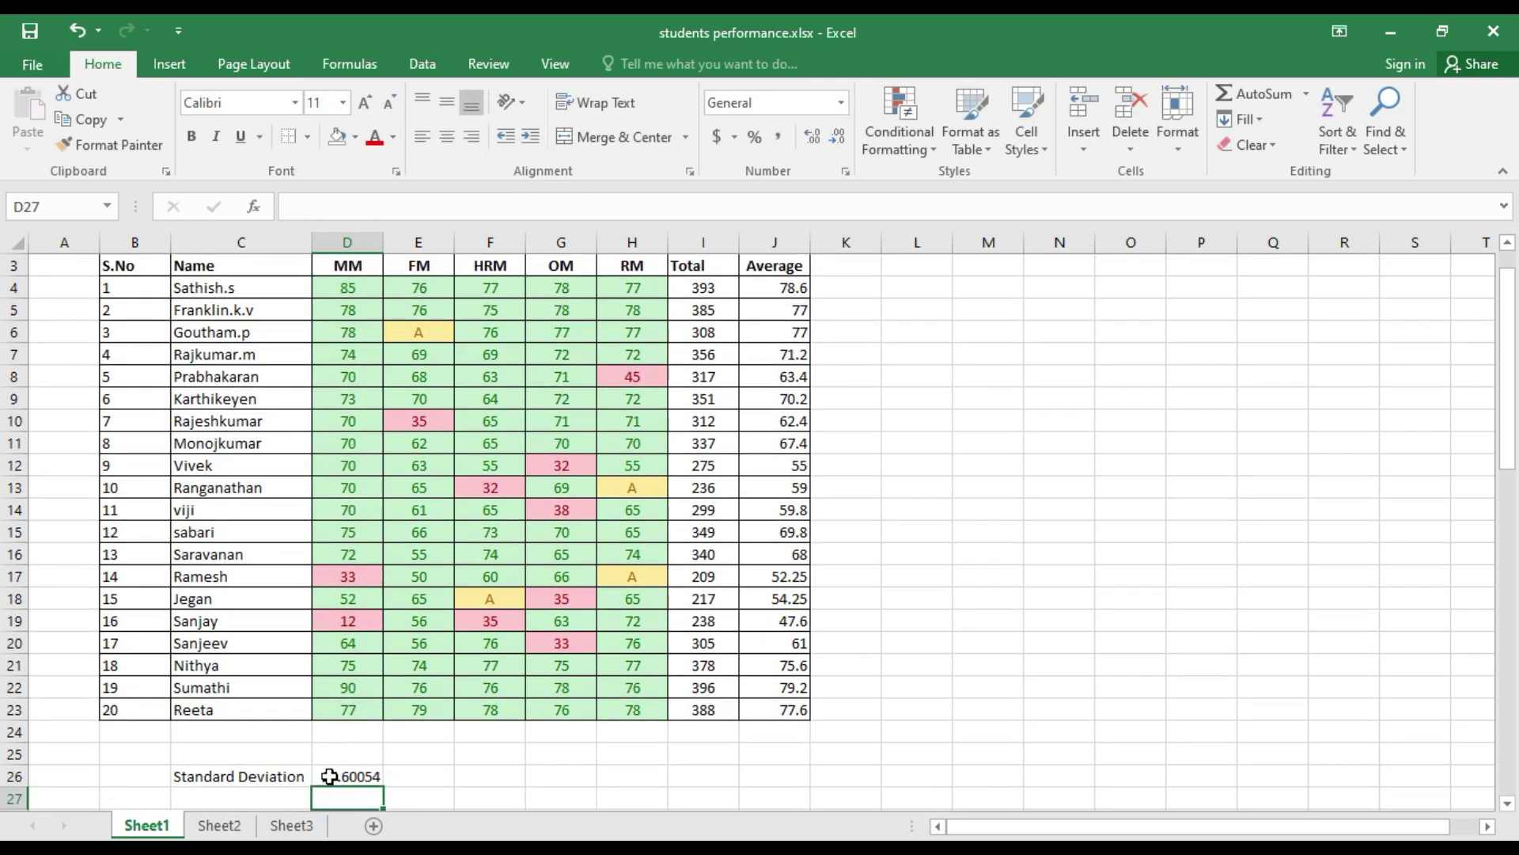
Copy the standard deviation formula from D26 across to H26 for the remaining subjects.
left_click(329, 777)
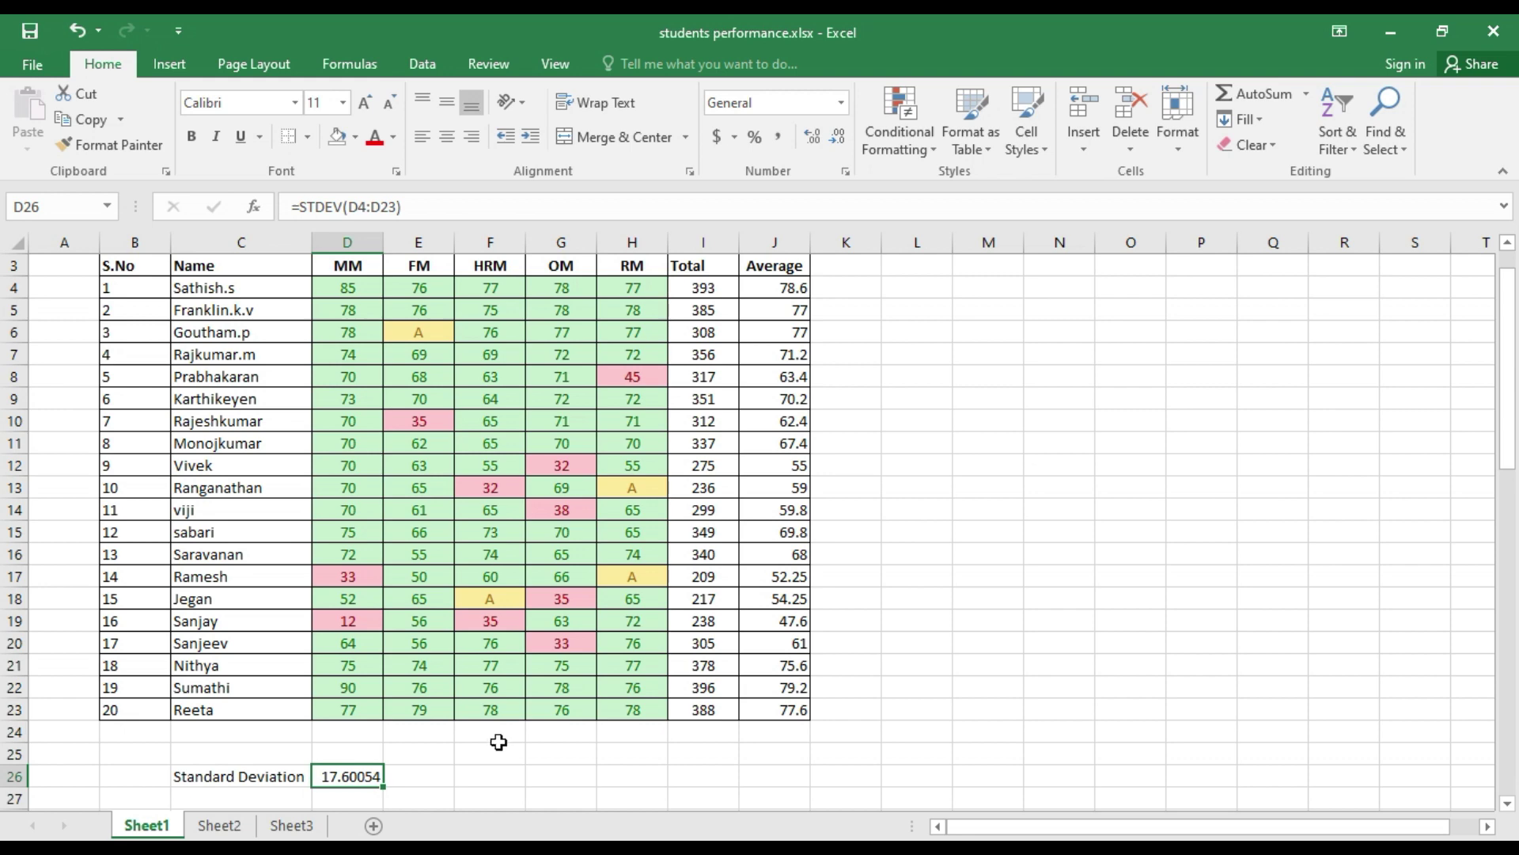
scroll(499, 742, "down", 1)
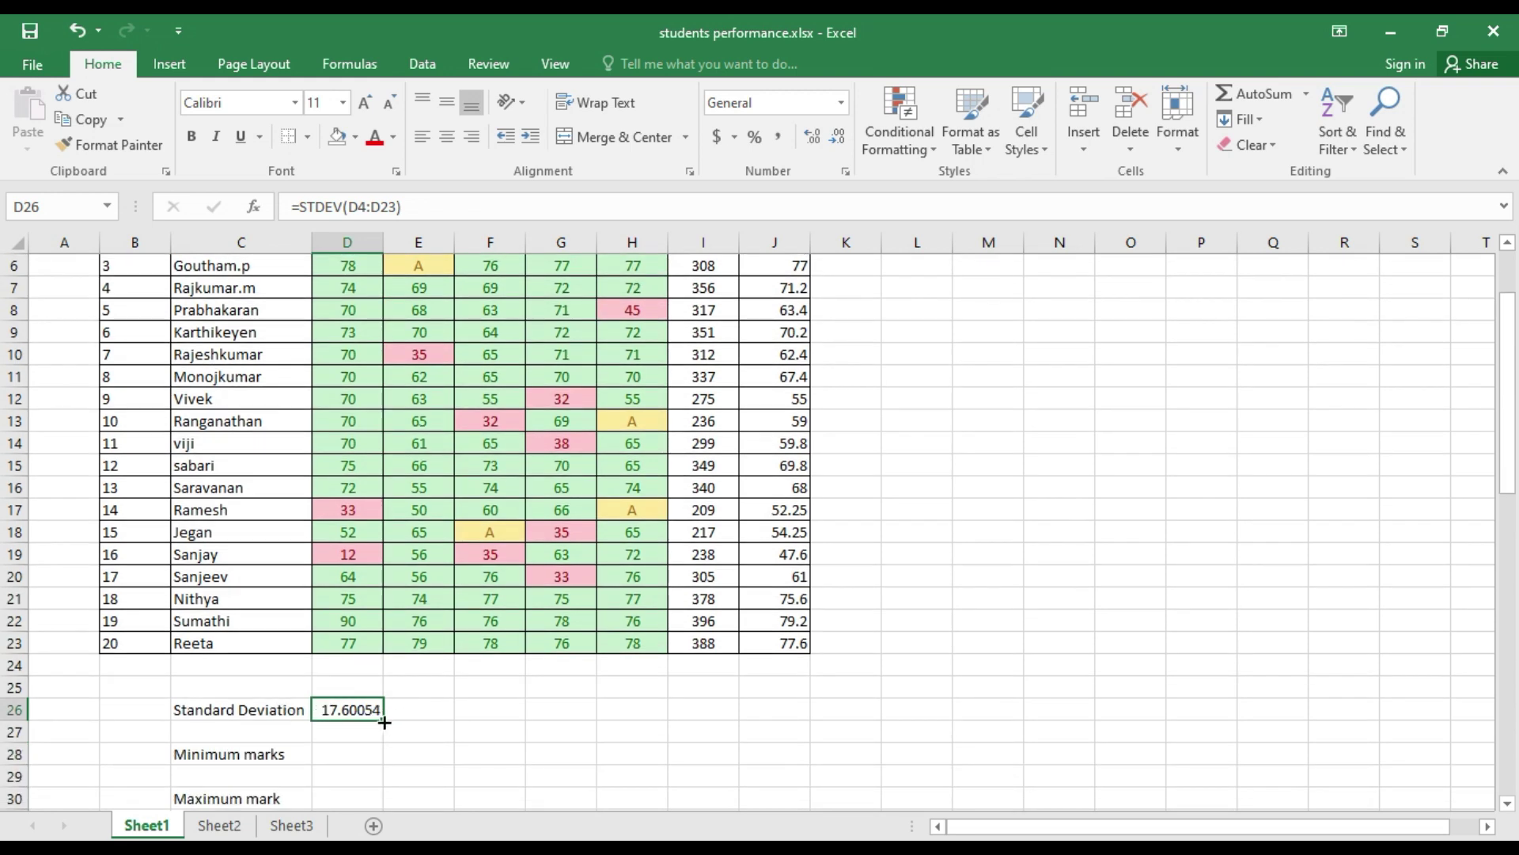
left_click_drag(384, 723, 650, 704)
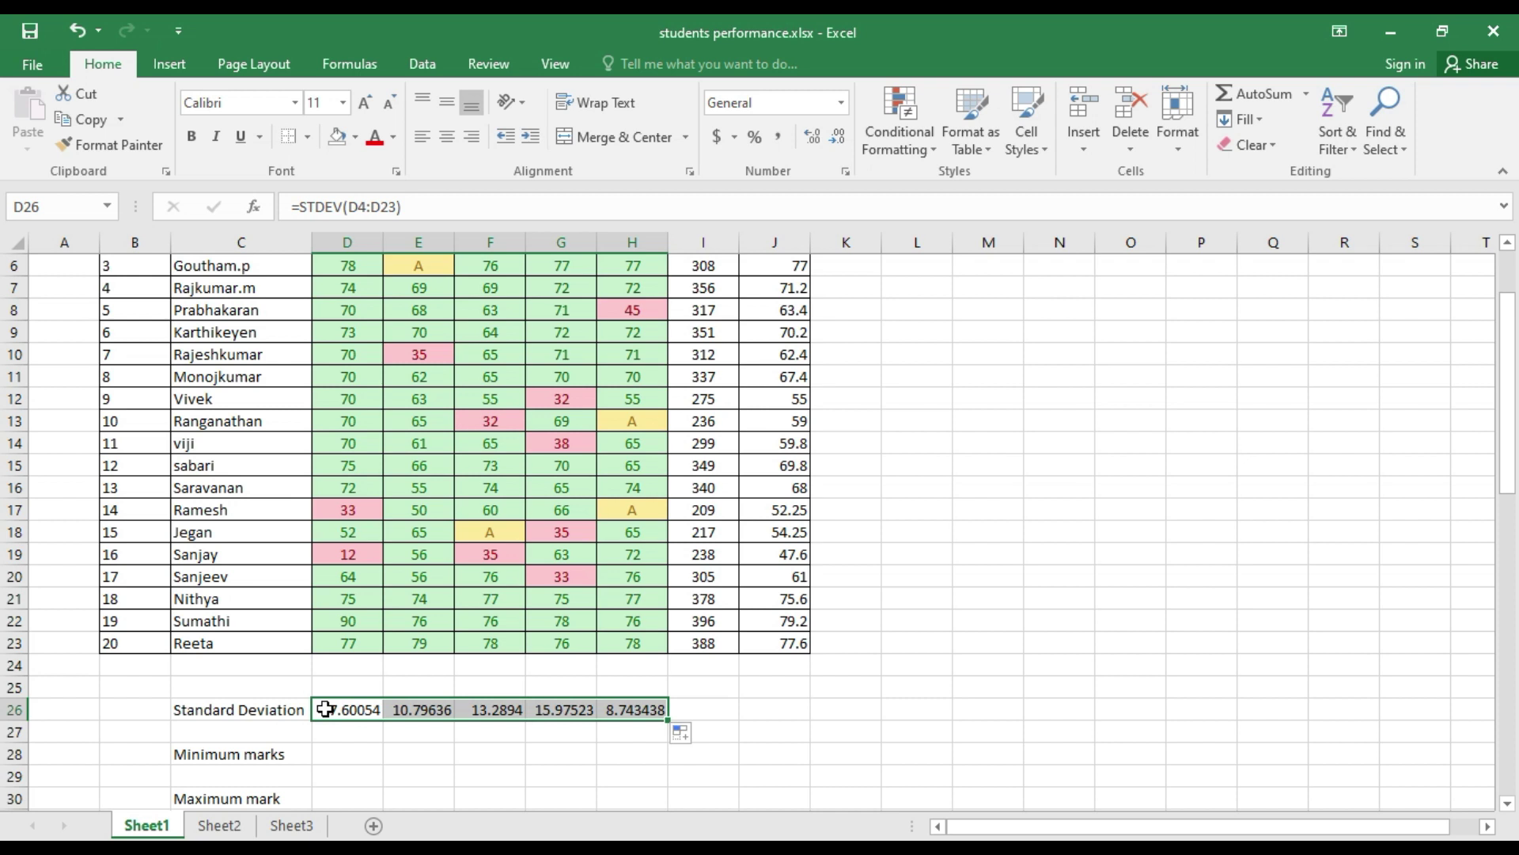
Check the copied standard deviation formula for FM in E26 and leave it without changing it.
left_click(408, 710)
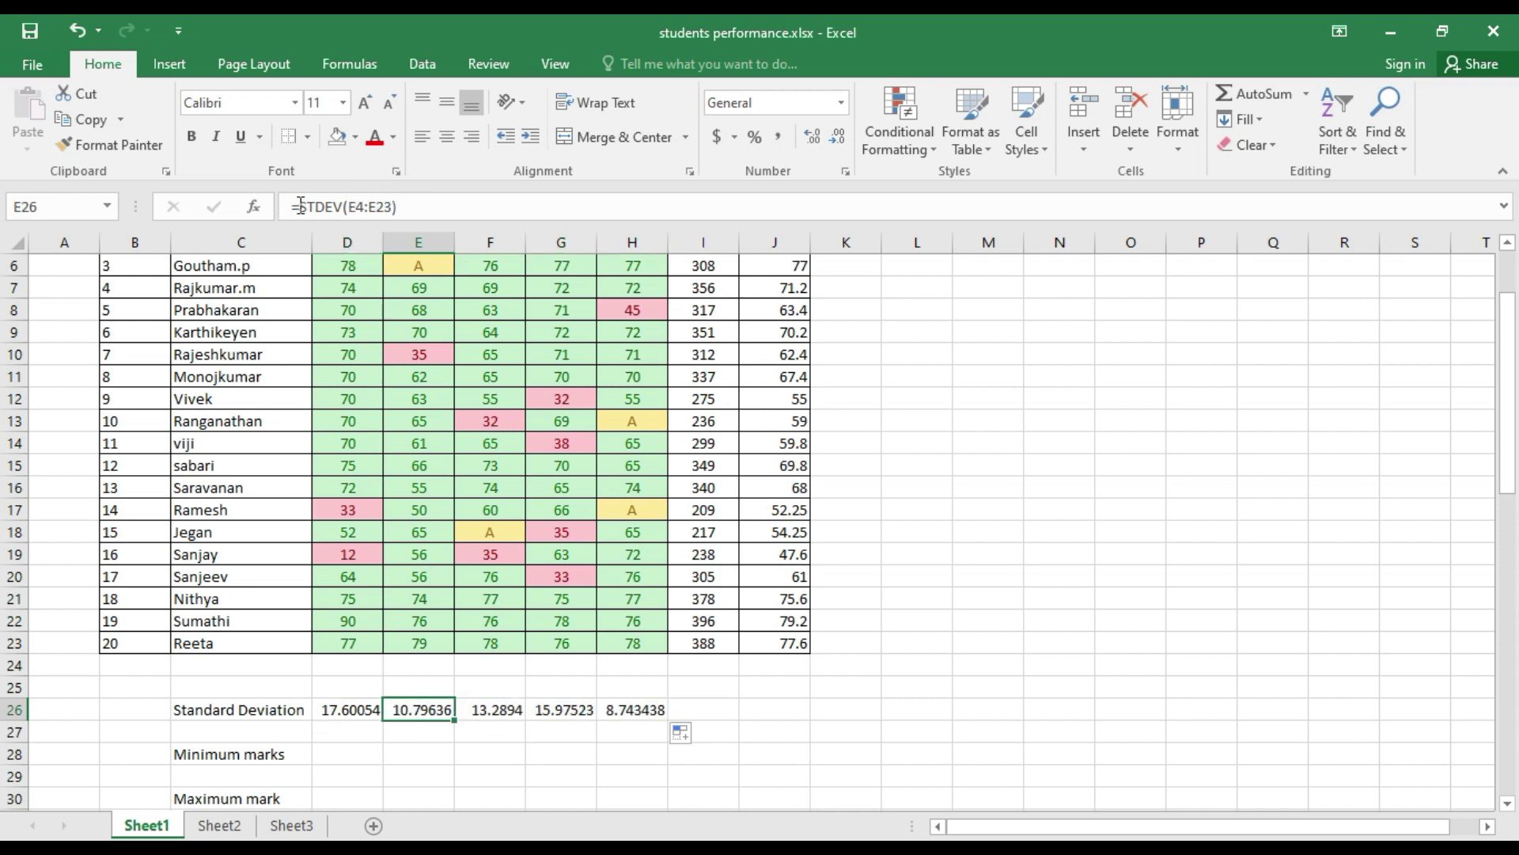
left_click_drag(291, 206, 396, 207)
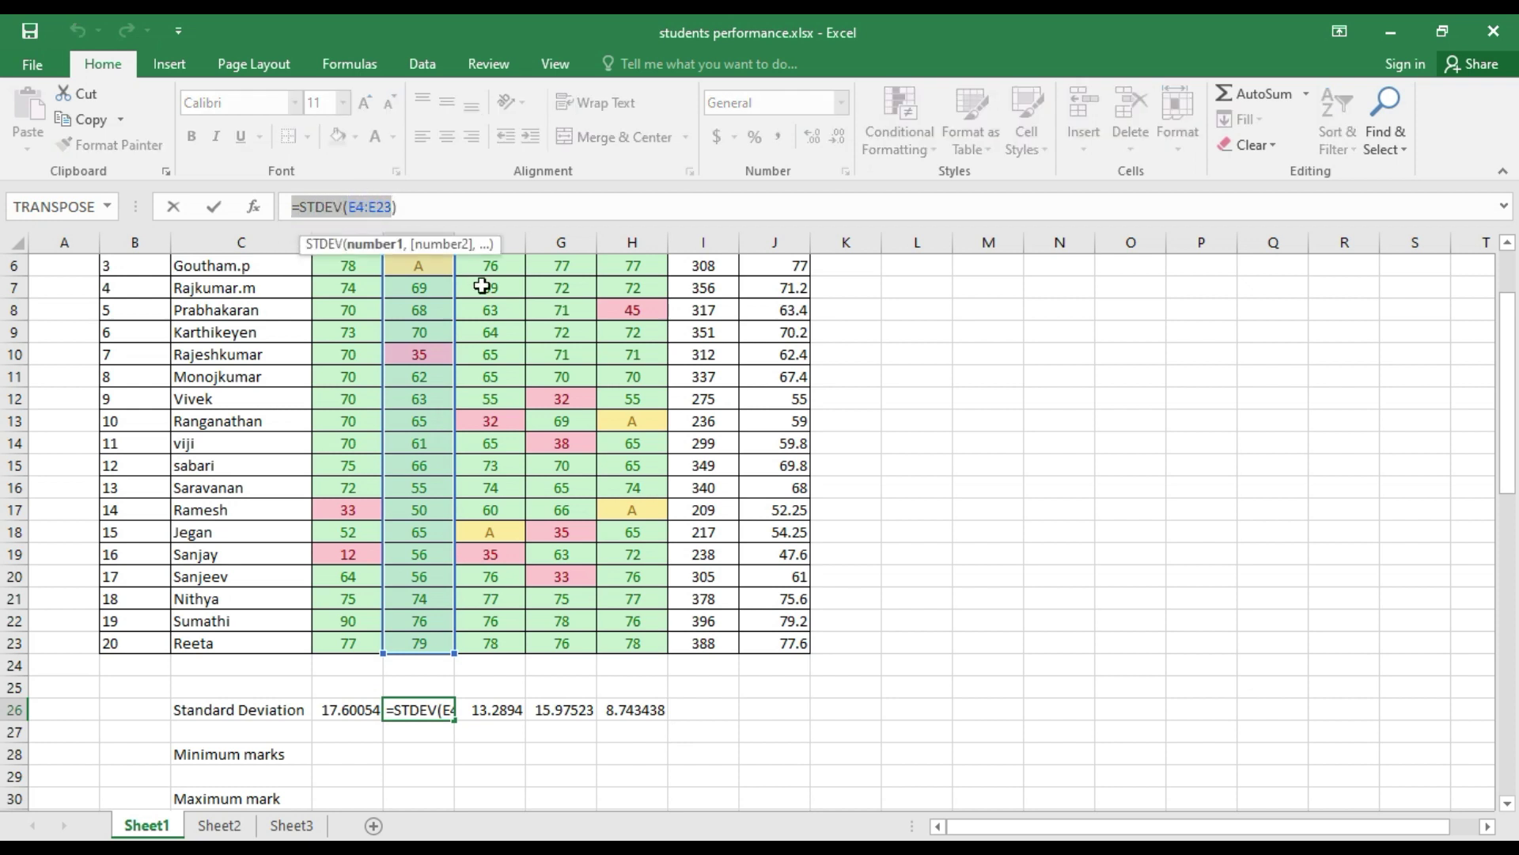
left_click(1270, 530)
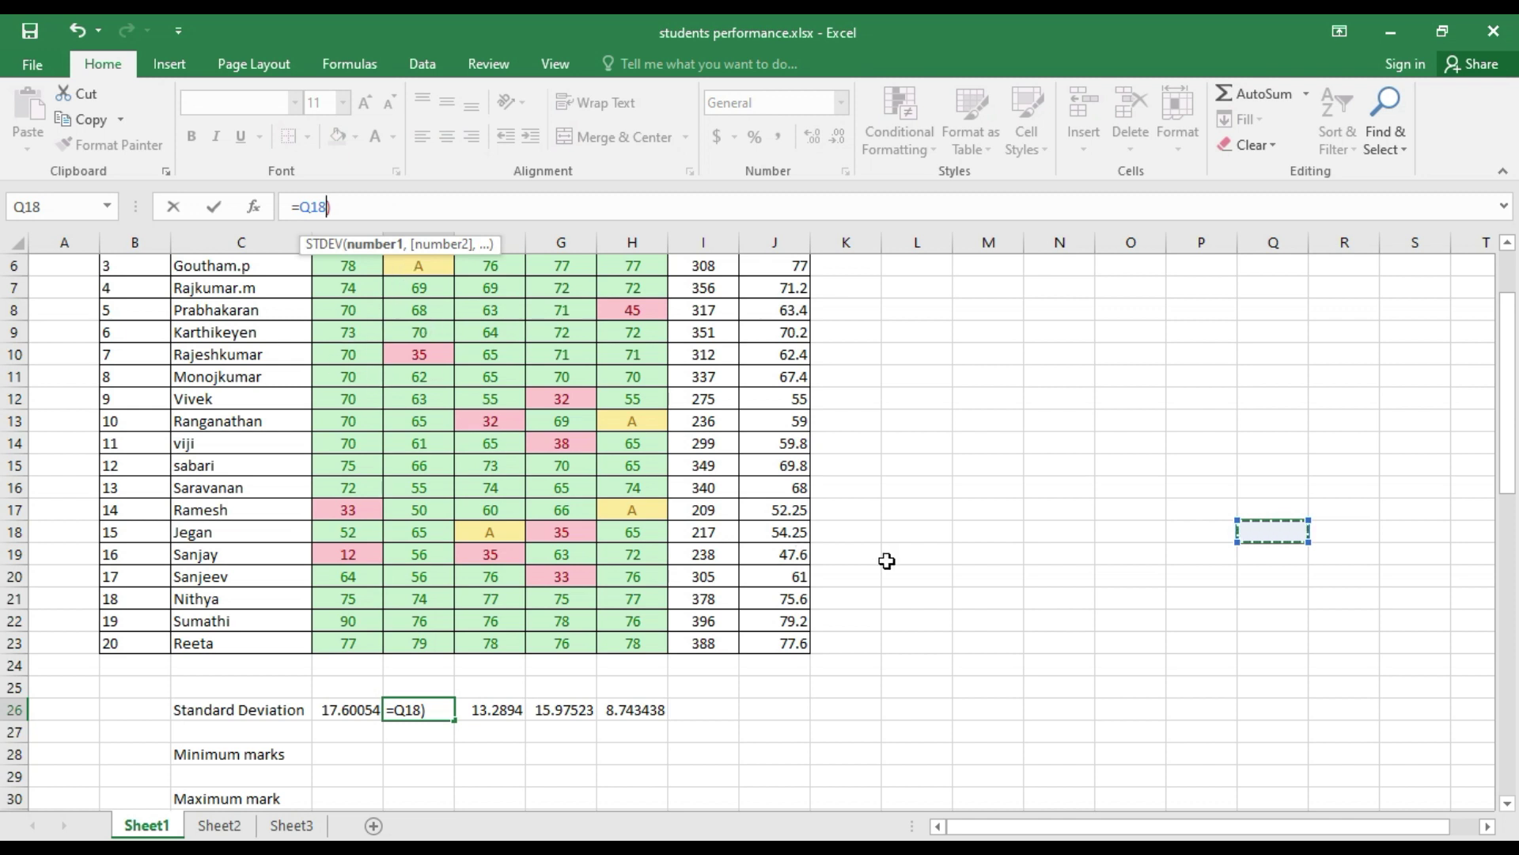
key("Escape")
type("`")
key("Escape")
Calculate the minimum MM mark in D28 with =MIN(D4:D23).
scroll(339, 620, "down", 2)
left_click(341, 621)
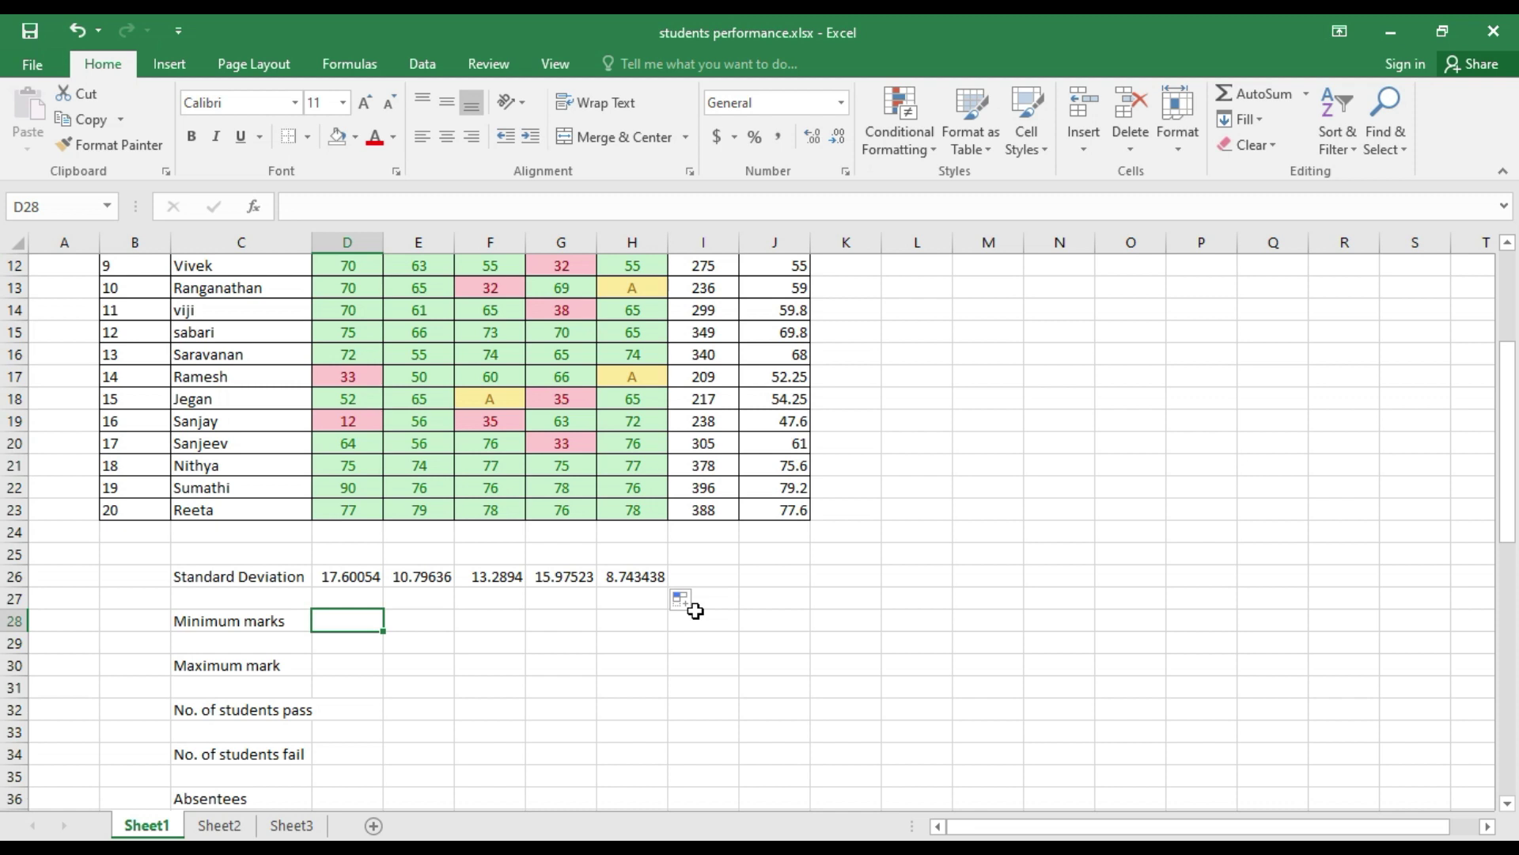
type("=")
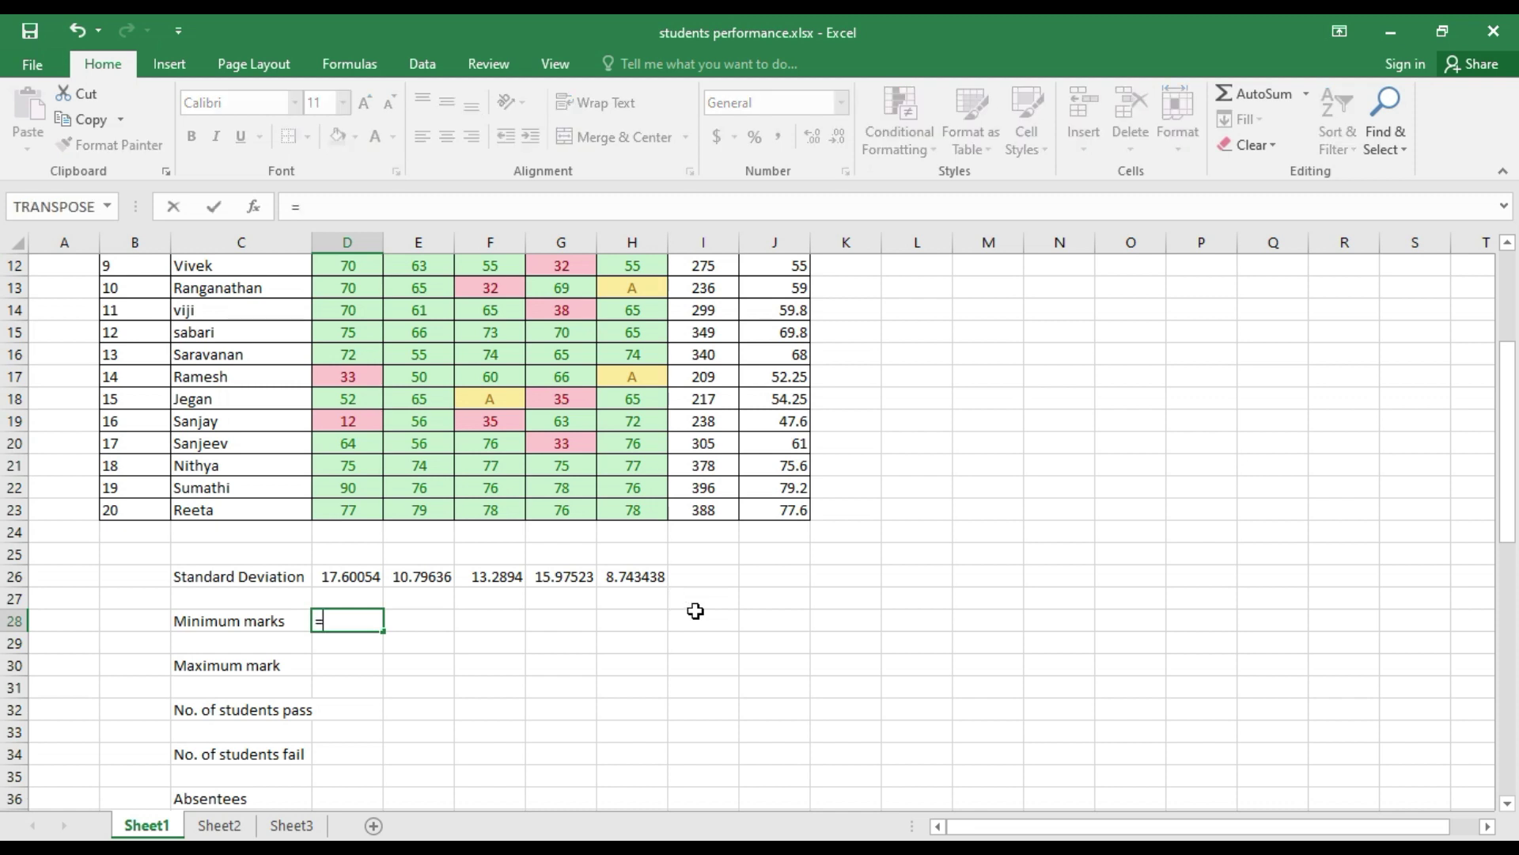
type("mi")
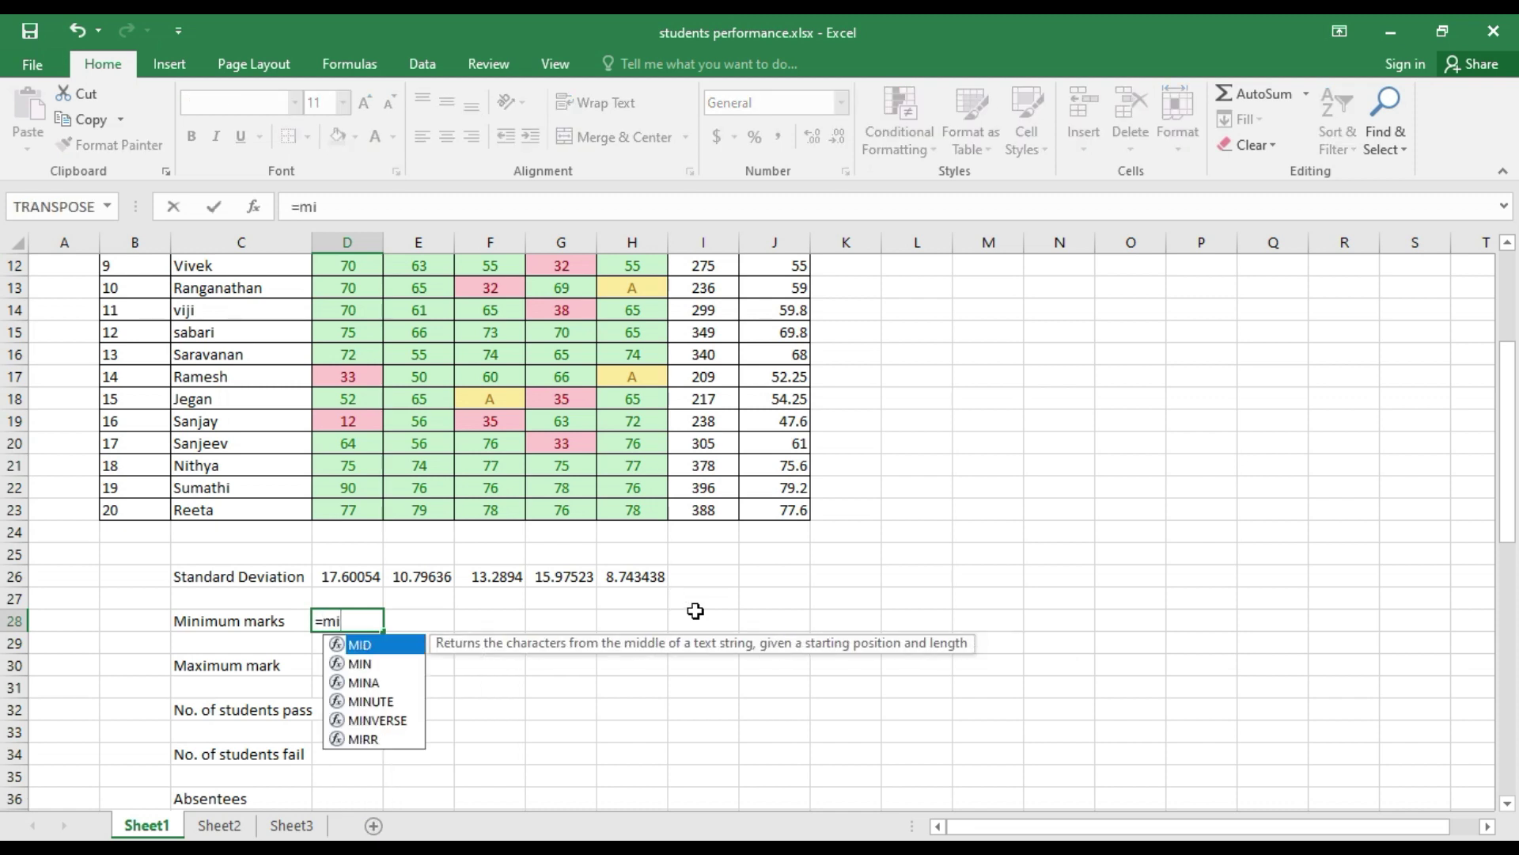
type("n(")
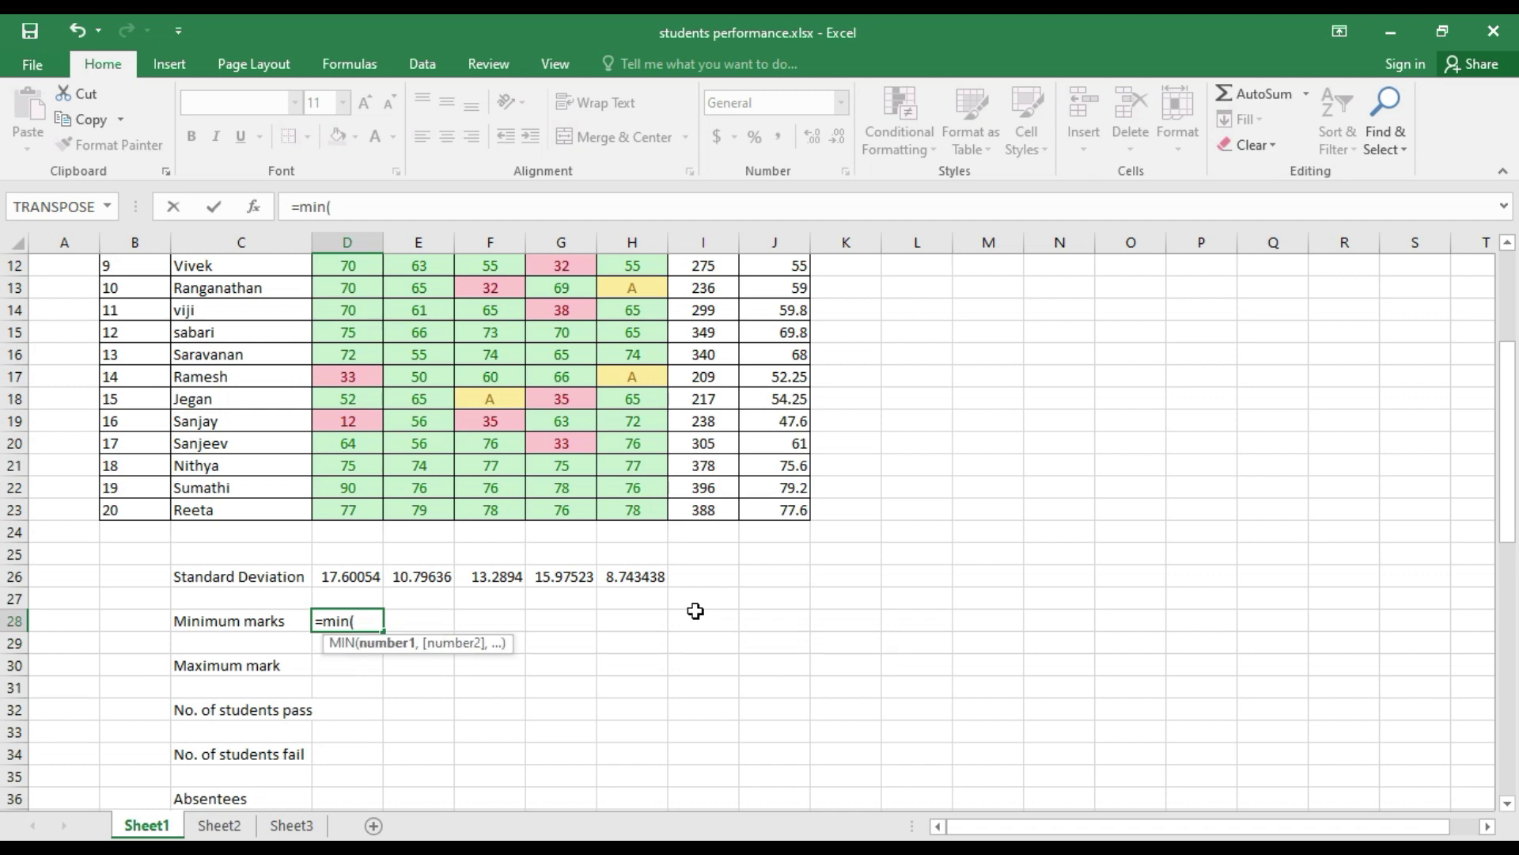
scroll(696, 611, "up", 4)
left_click_drag(351, 333, 382, 748)
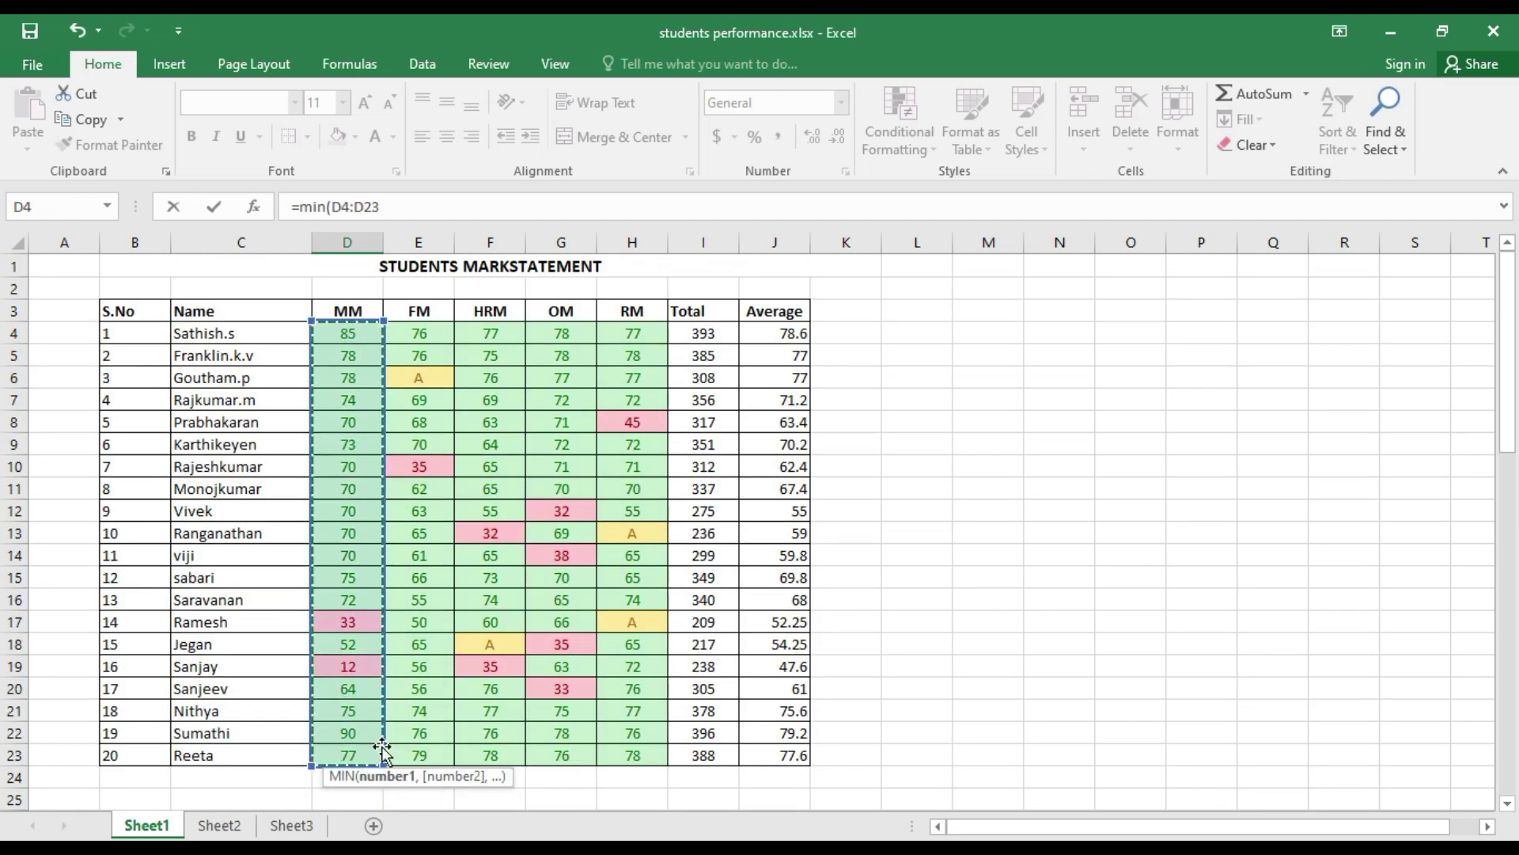
type(")")
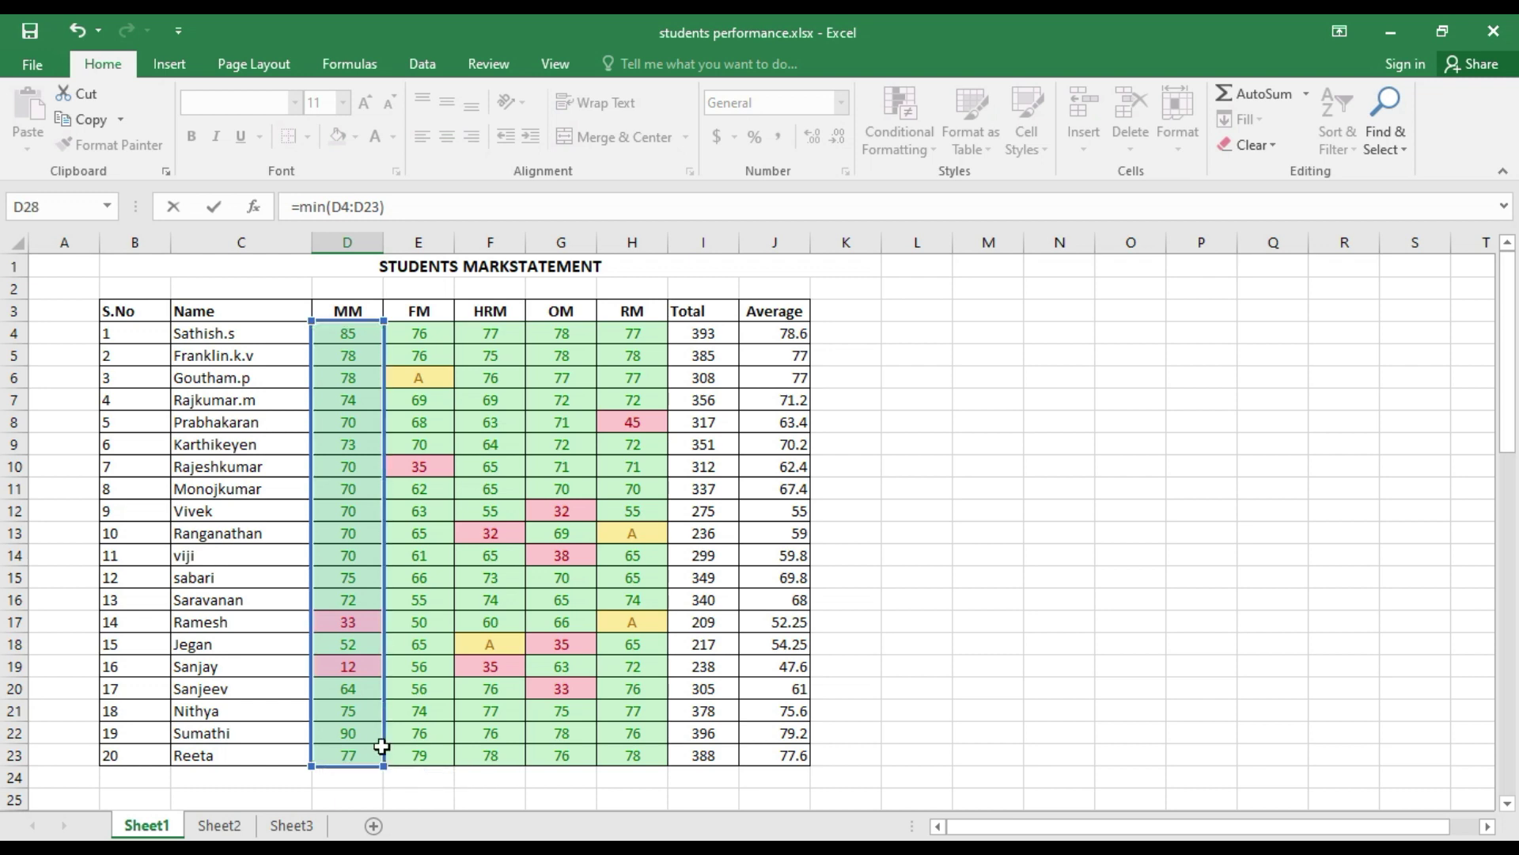
key("Return")
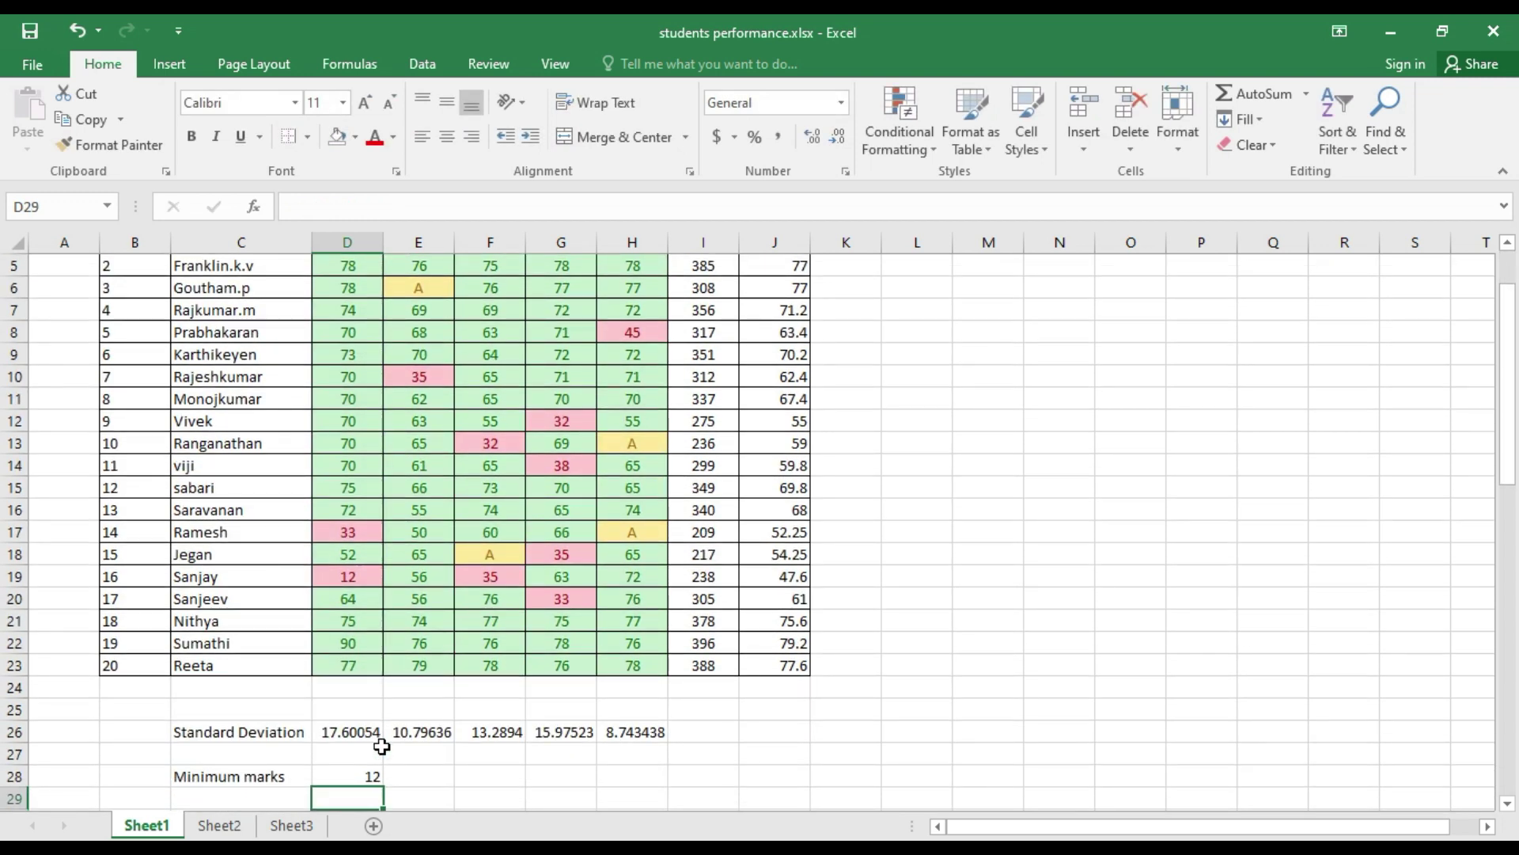
Copy the minimum marks formula from D28 across to H28 for the remaining subjects.
left_click(370, 773)
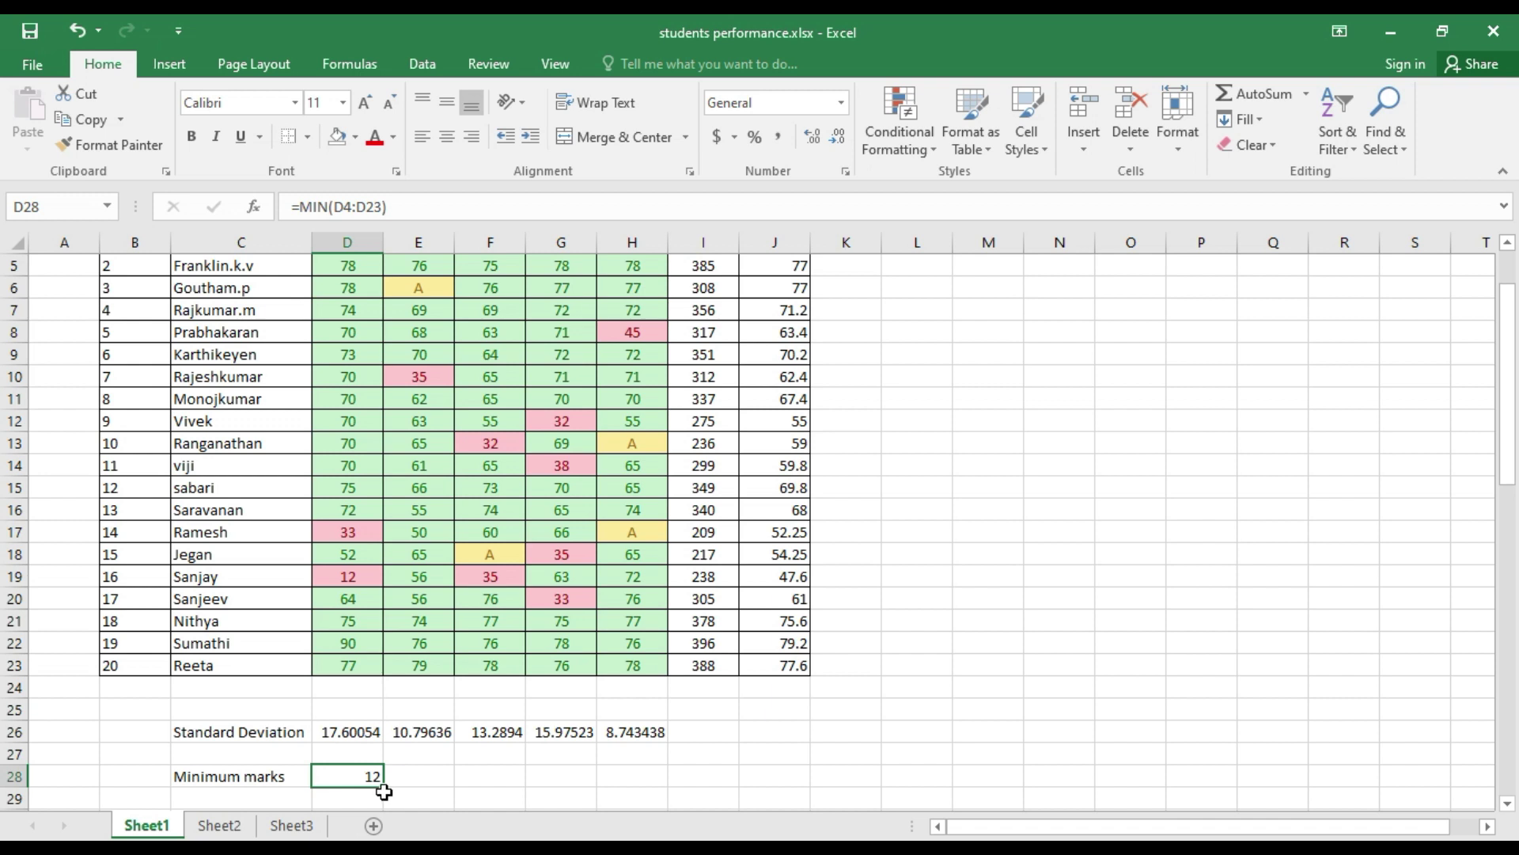
left_click(502, 770)
left_click(366, 773)
left_click_drag(381, 783, 656, 772)
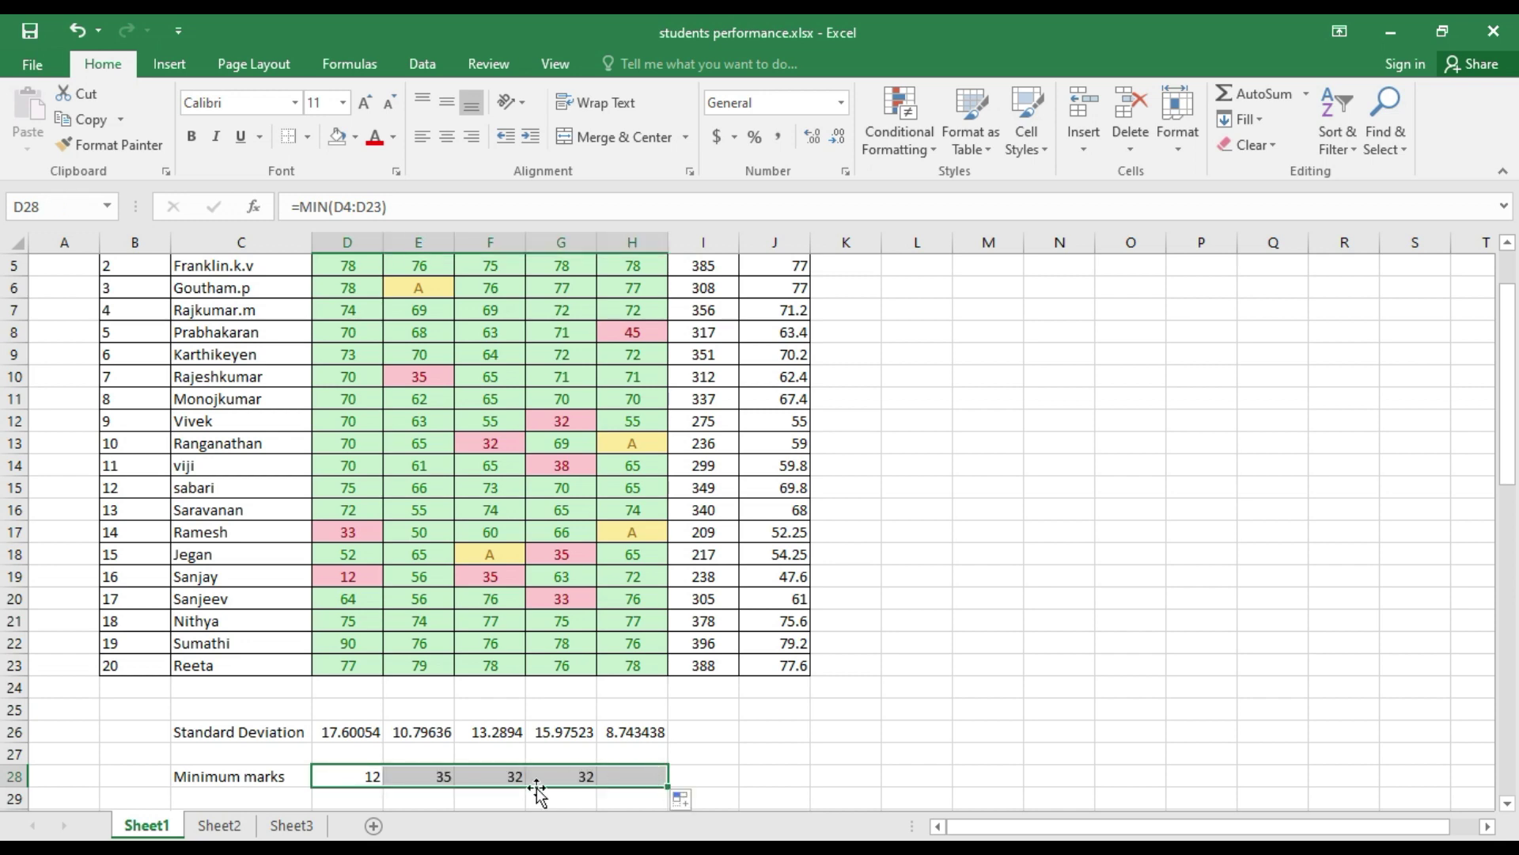
Check the copied minimum formulas in E28 to H28 against the marks in their subject columns.
left_click(428, 784)
scroll(424, 782, "up", 2)
scroll(427, 781, "down", 1)
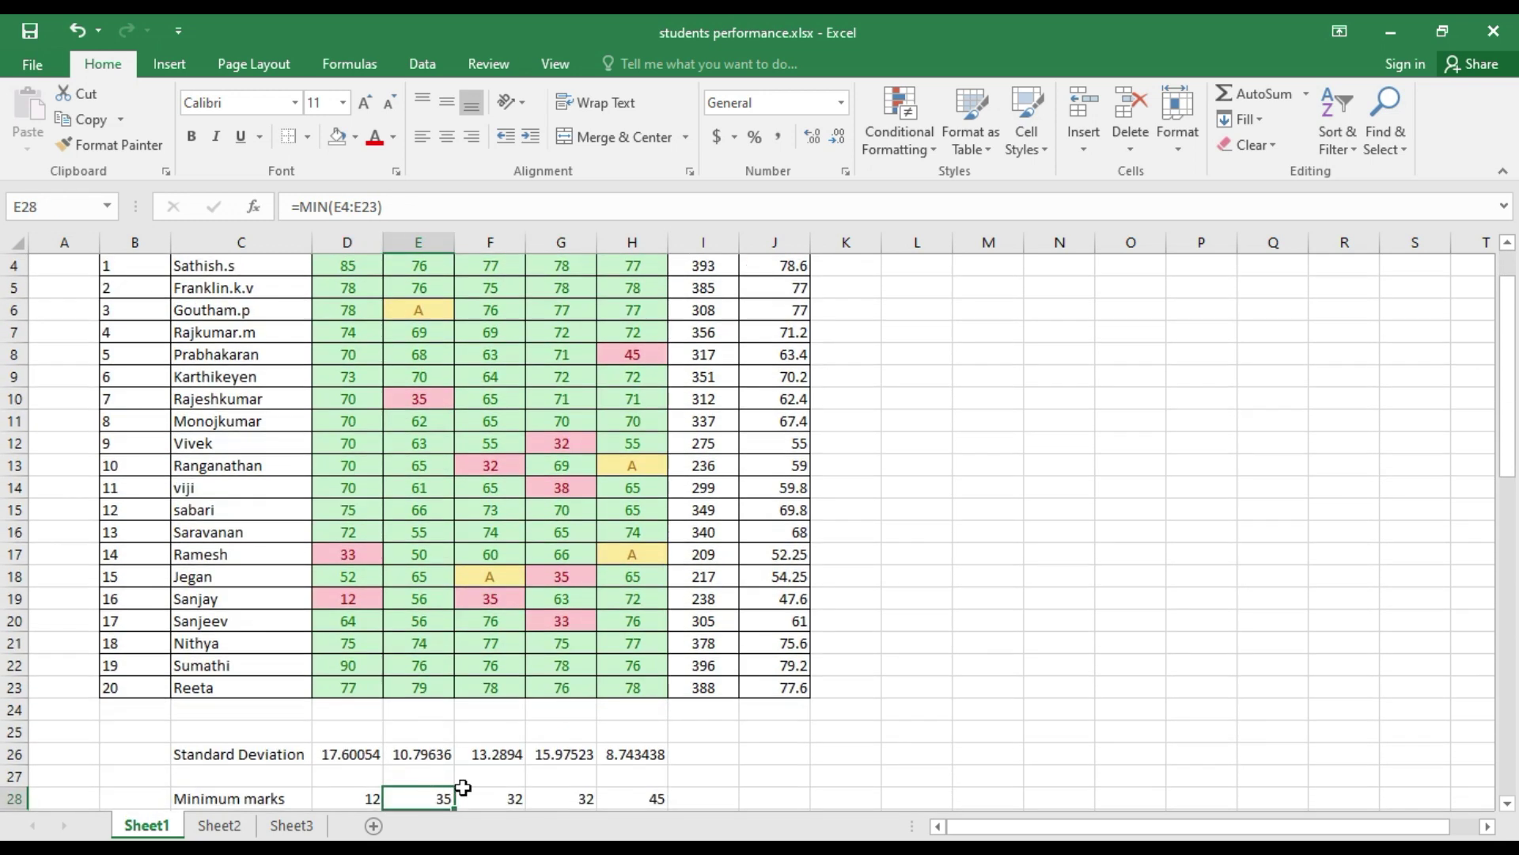
left_click(499, 798)
scroll(501, 797, "up", 1)
scroll(503, 798, "down", 2)
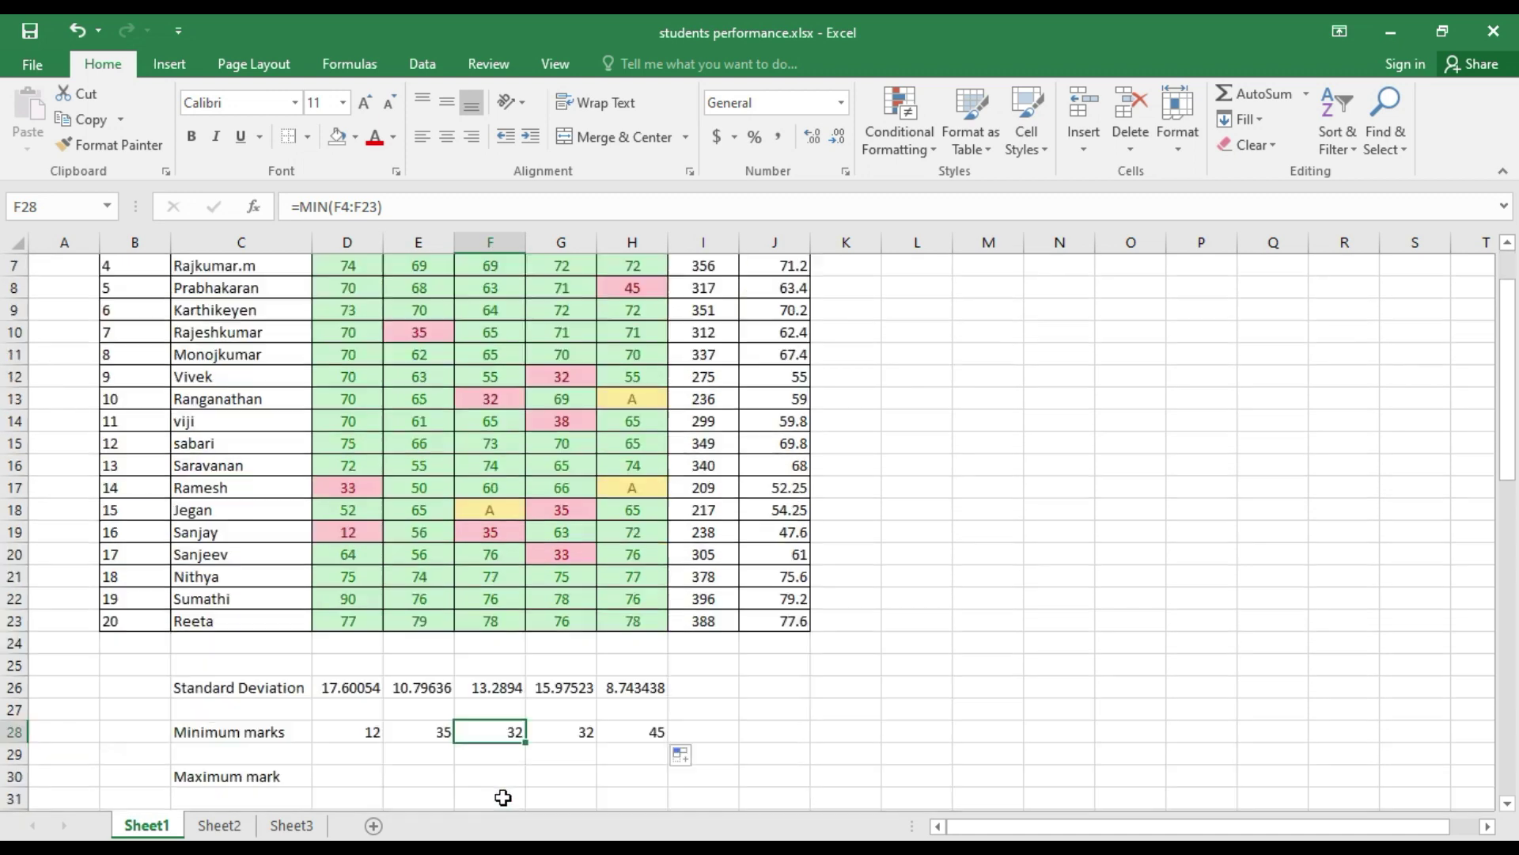
left_click(580, 734)
scroll(577, 740, "up", 1)
scroll(578, 739, "up", 2)
scroll(578, 738, "down", 2)
left_click(636, 728)
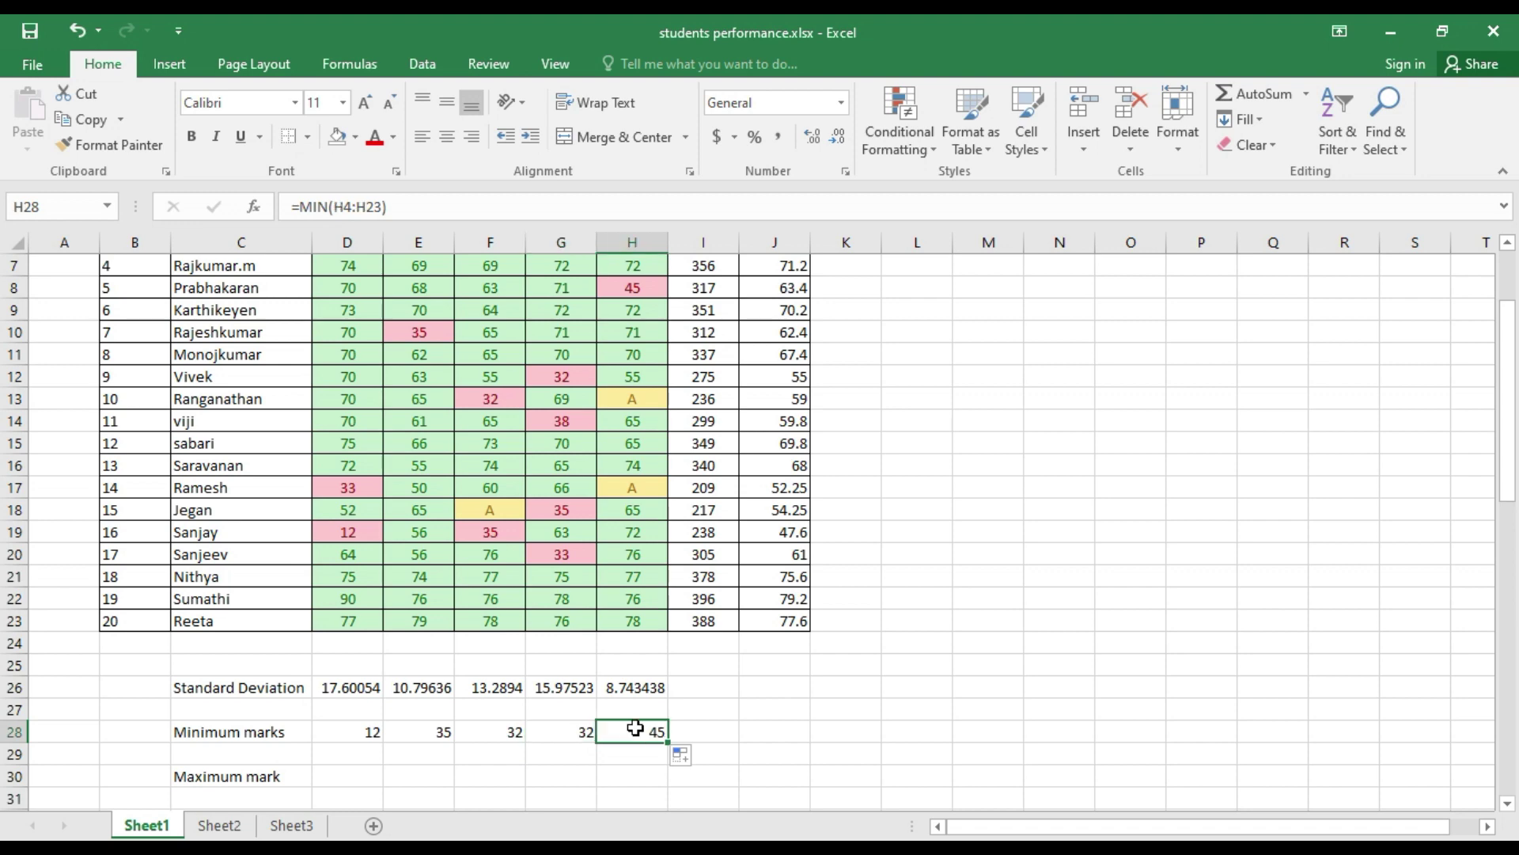
scroll(635, 728, "up", 2)
scroll(636, 724, "down", 2)
Calculate the maximum MM mark in D30 with =MAX(D4:D23).
left_click(372, 775)
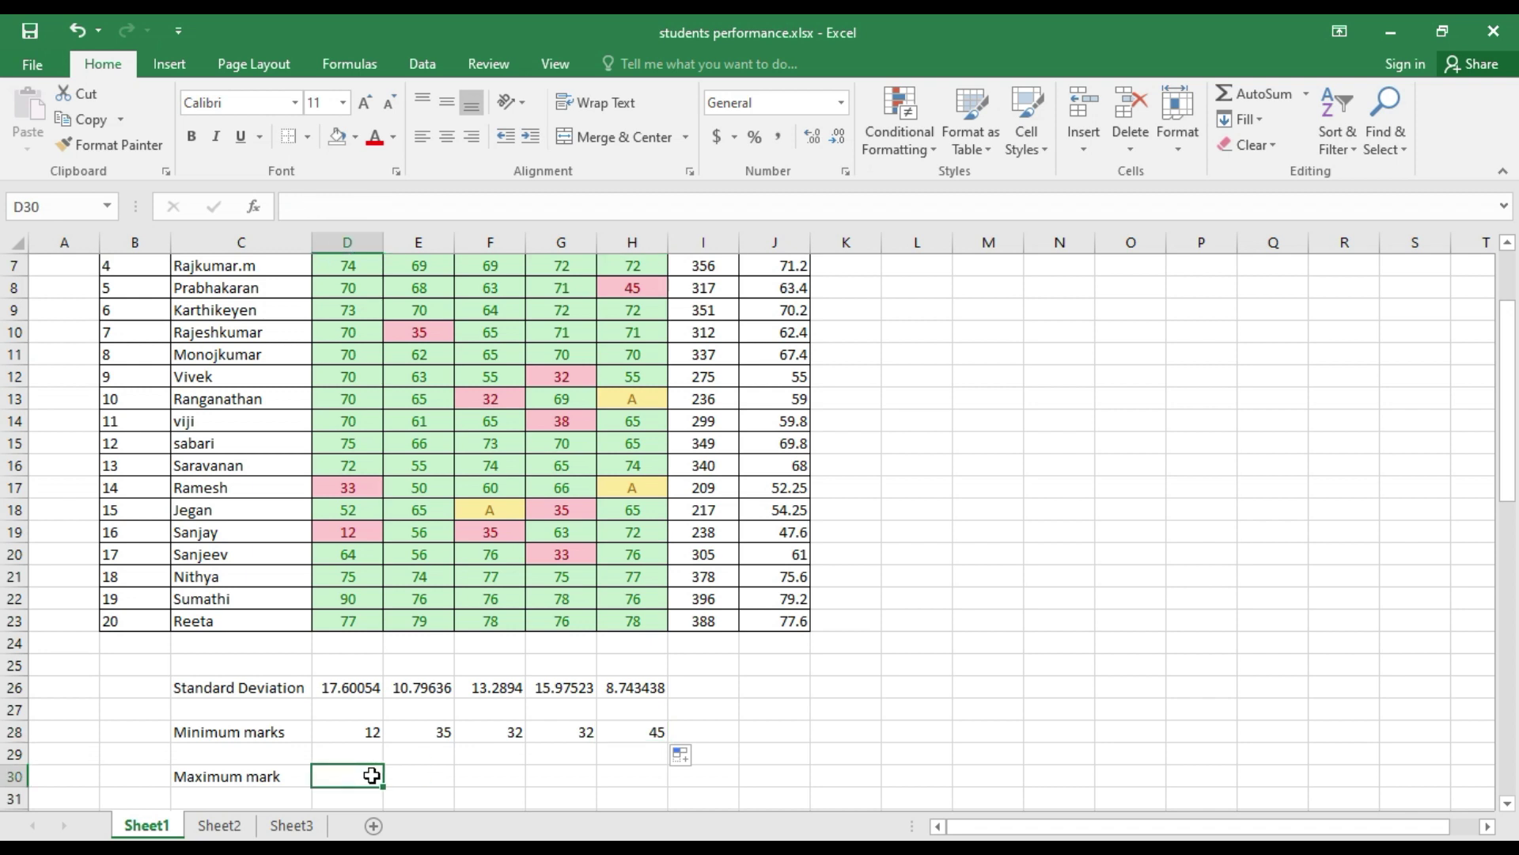
type("=m")
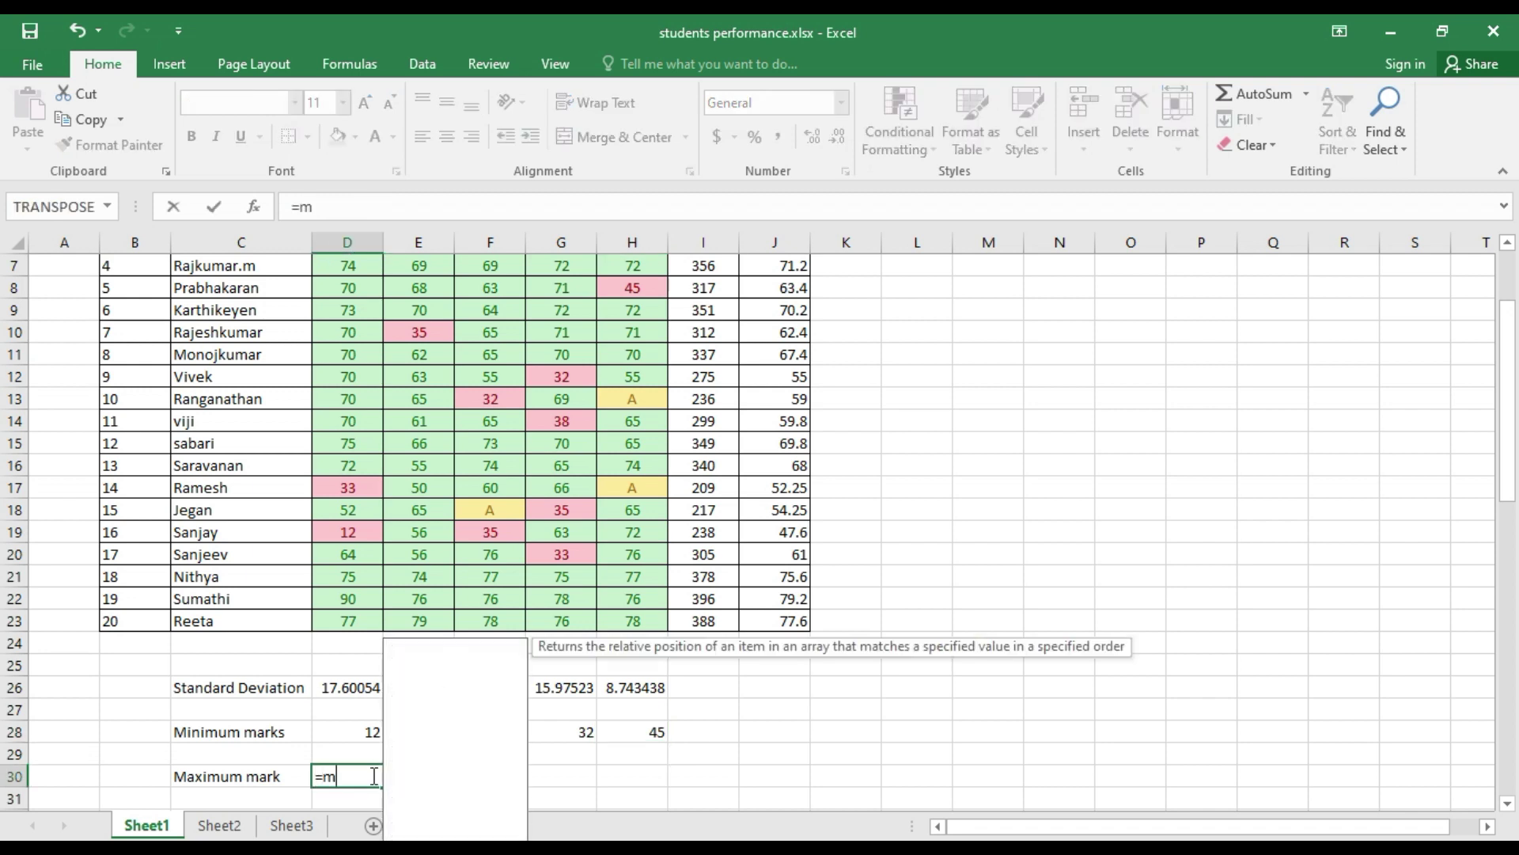
type("ax(")
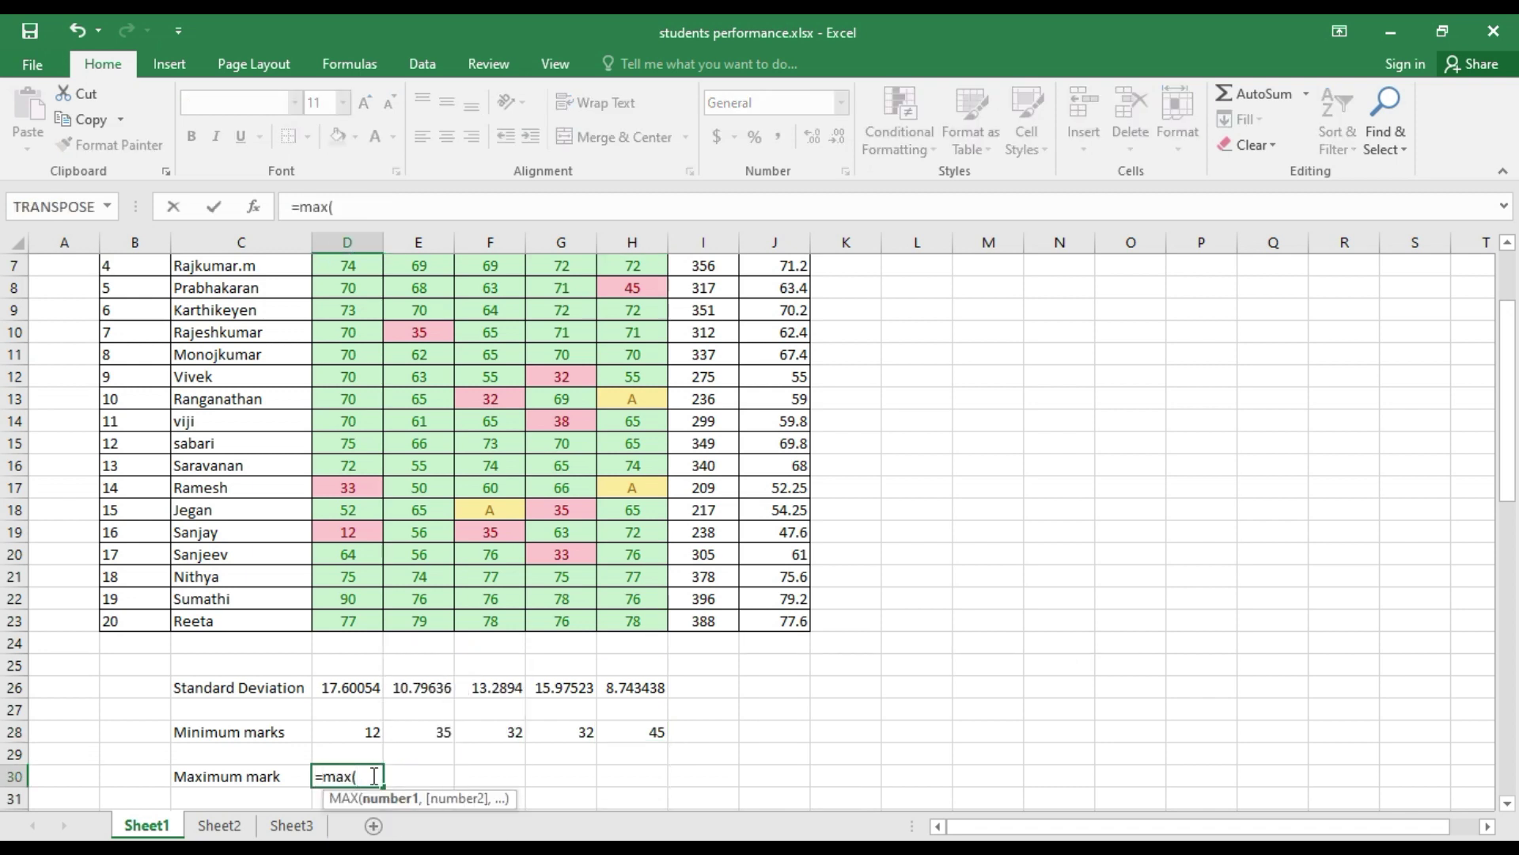
scroll(395, 766, "up", 2)
left_click_drag(337, 332, 336, 748)
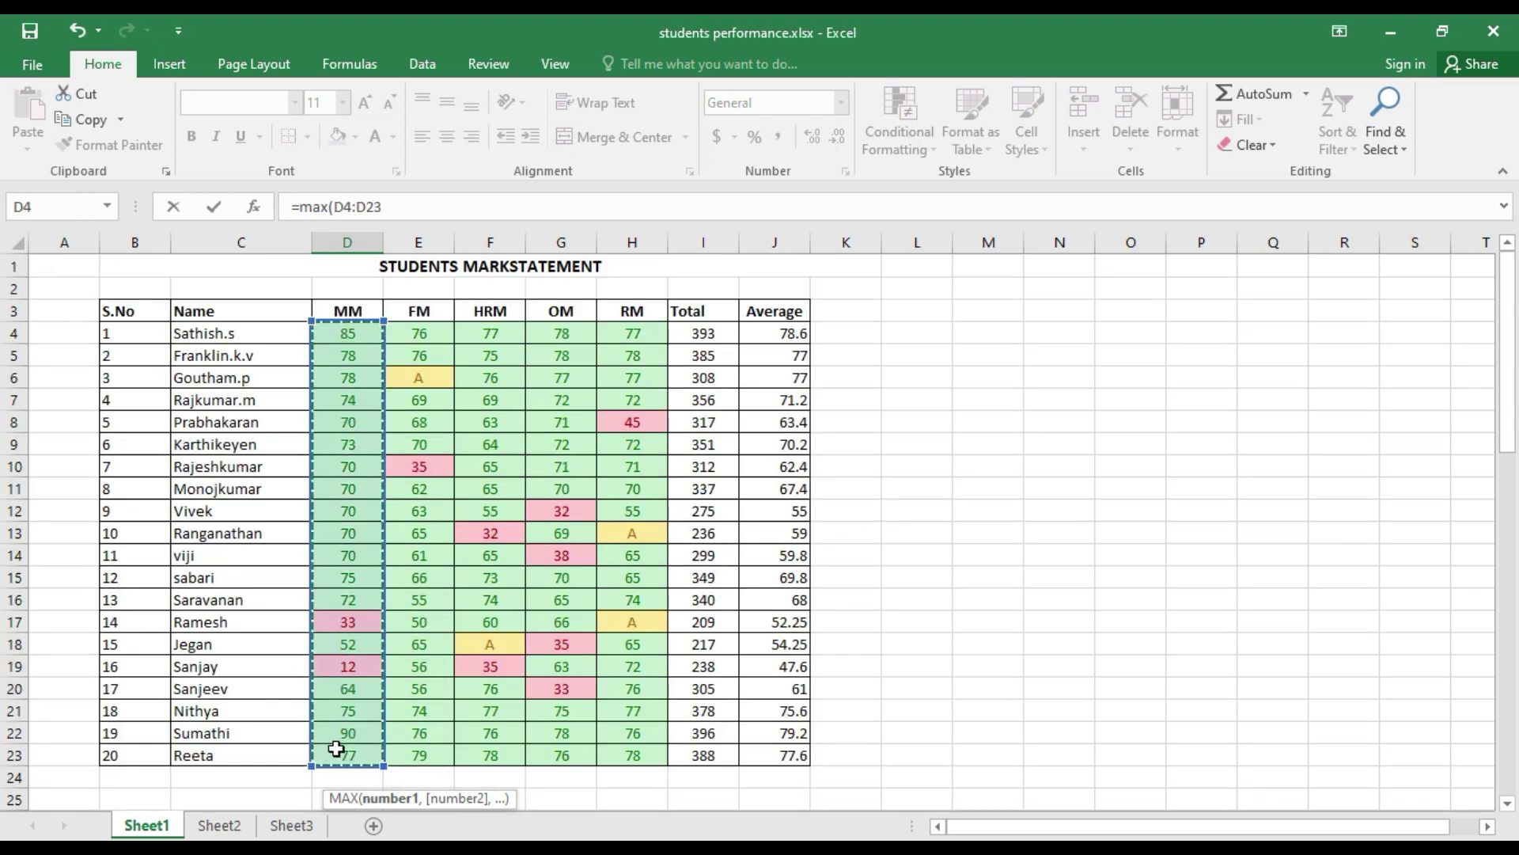
key("Return")
Copy the maximum mark formula from D30 across to H30 for the remaining subjects.
scroll(337, 748, "down", 2)
left_click(354, 706)
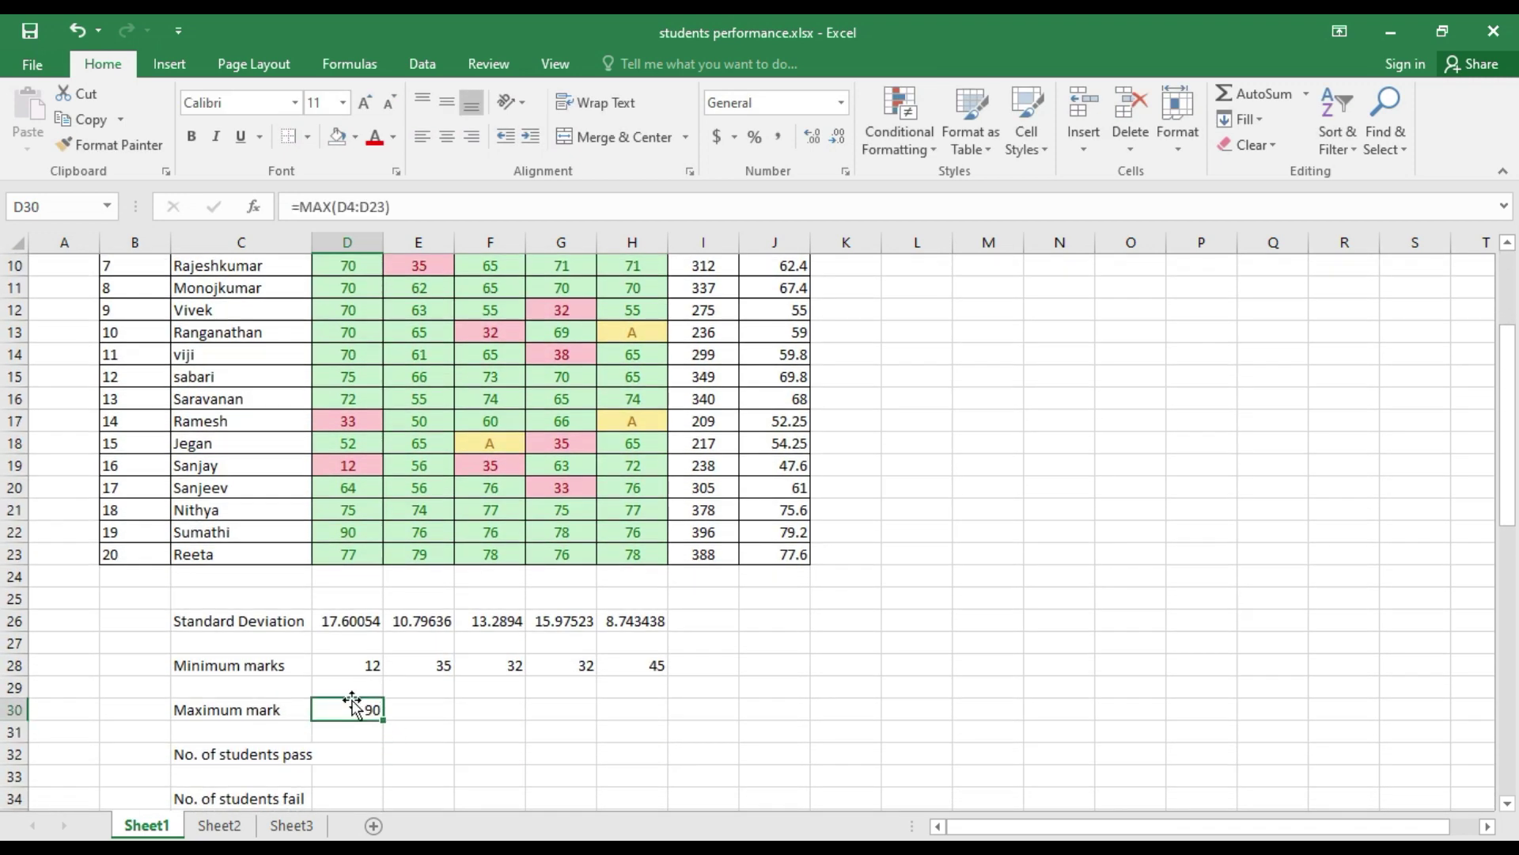
left_click_drag(384, 720, 669, 717)
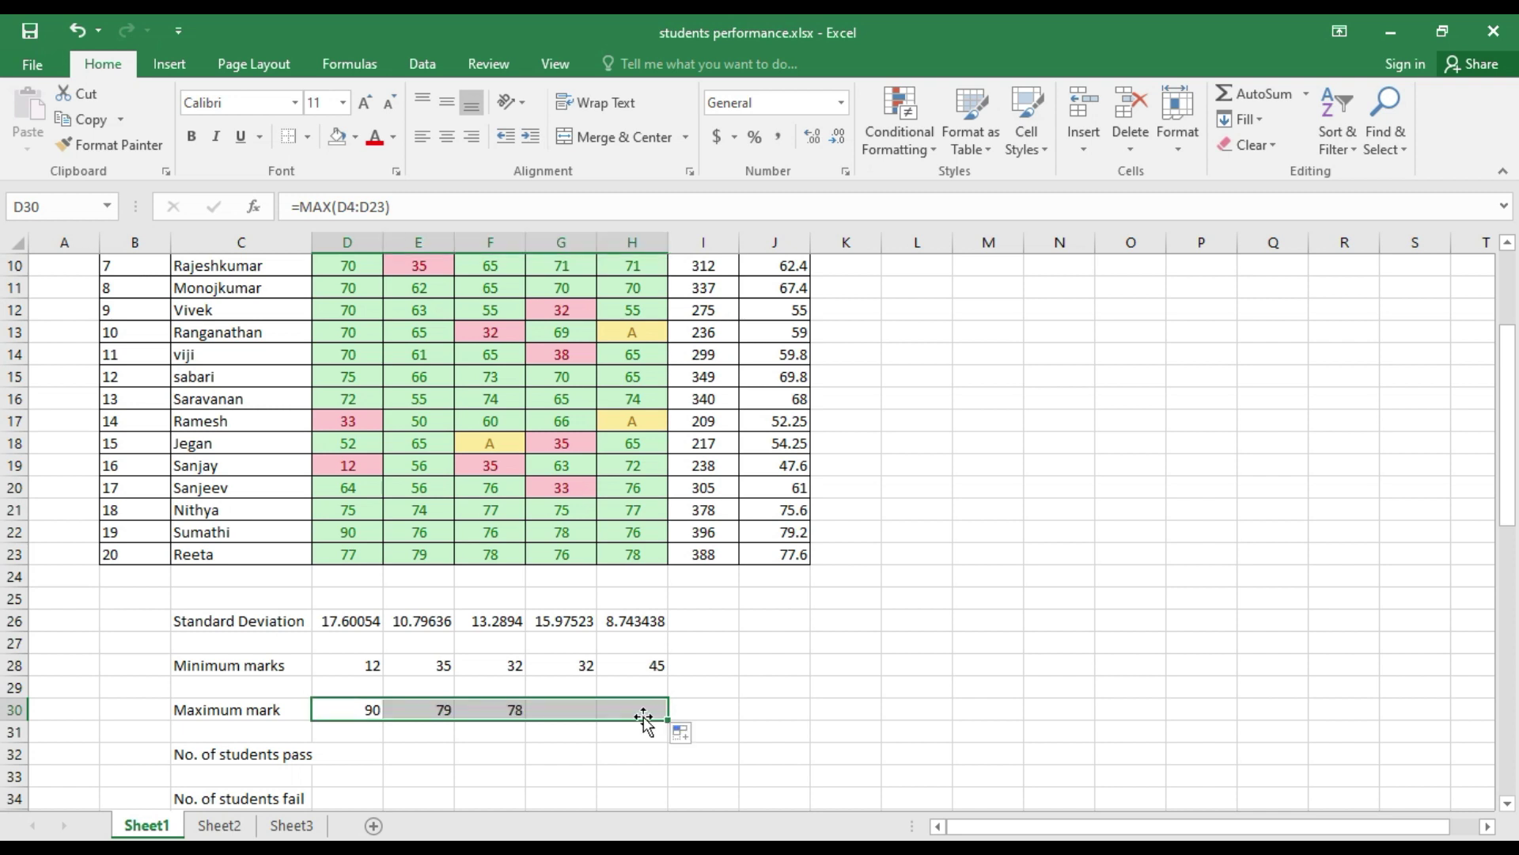
left_click(445, 756)
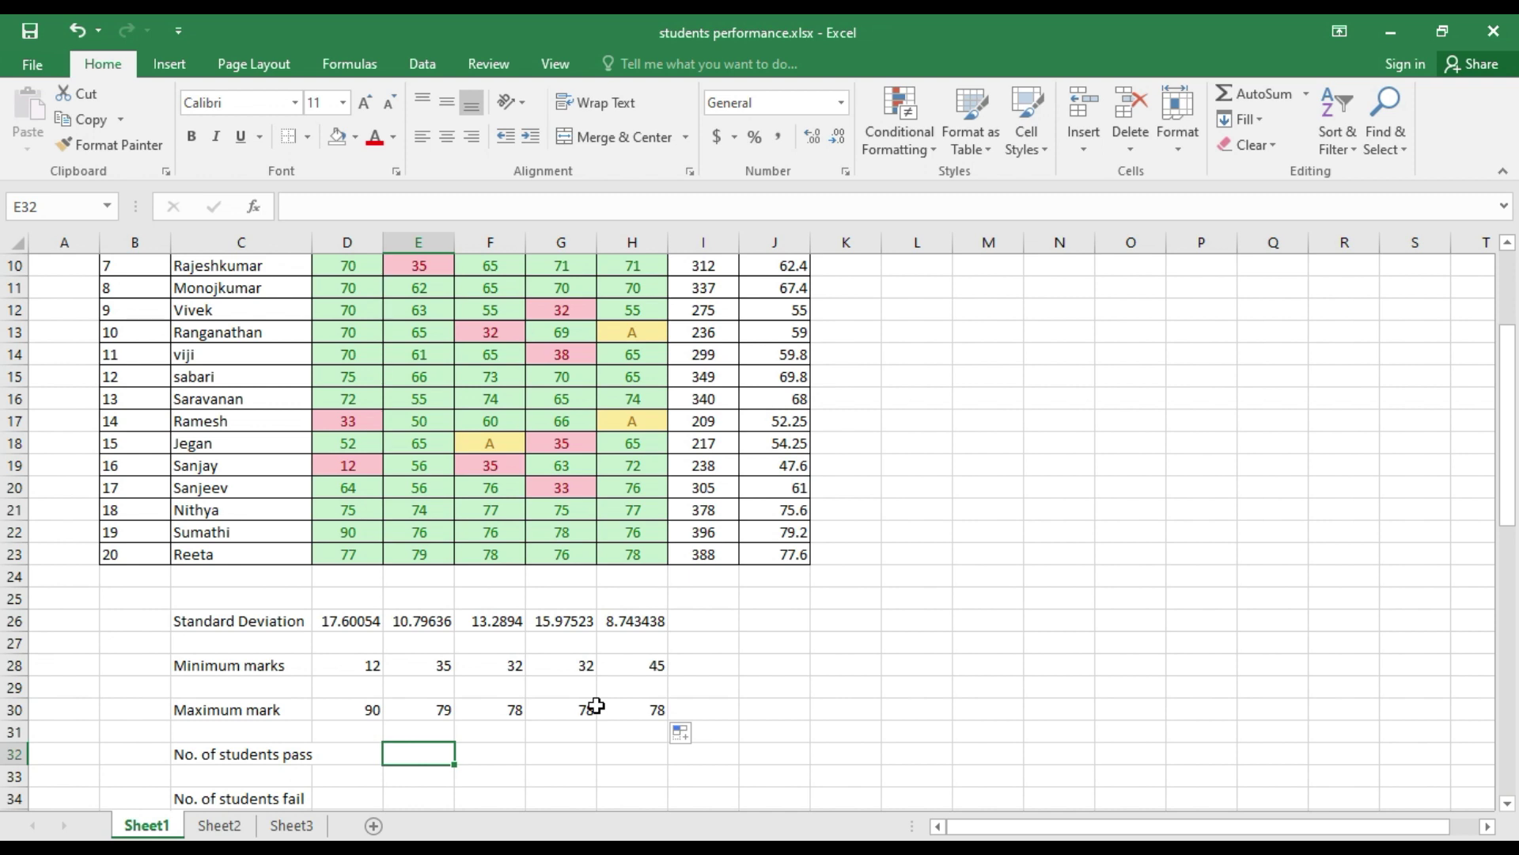
Count the students who passed MM in D32 with =COUNTIF(D4:D23,">=50").
left_click(363, 752)
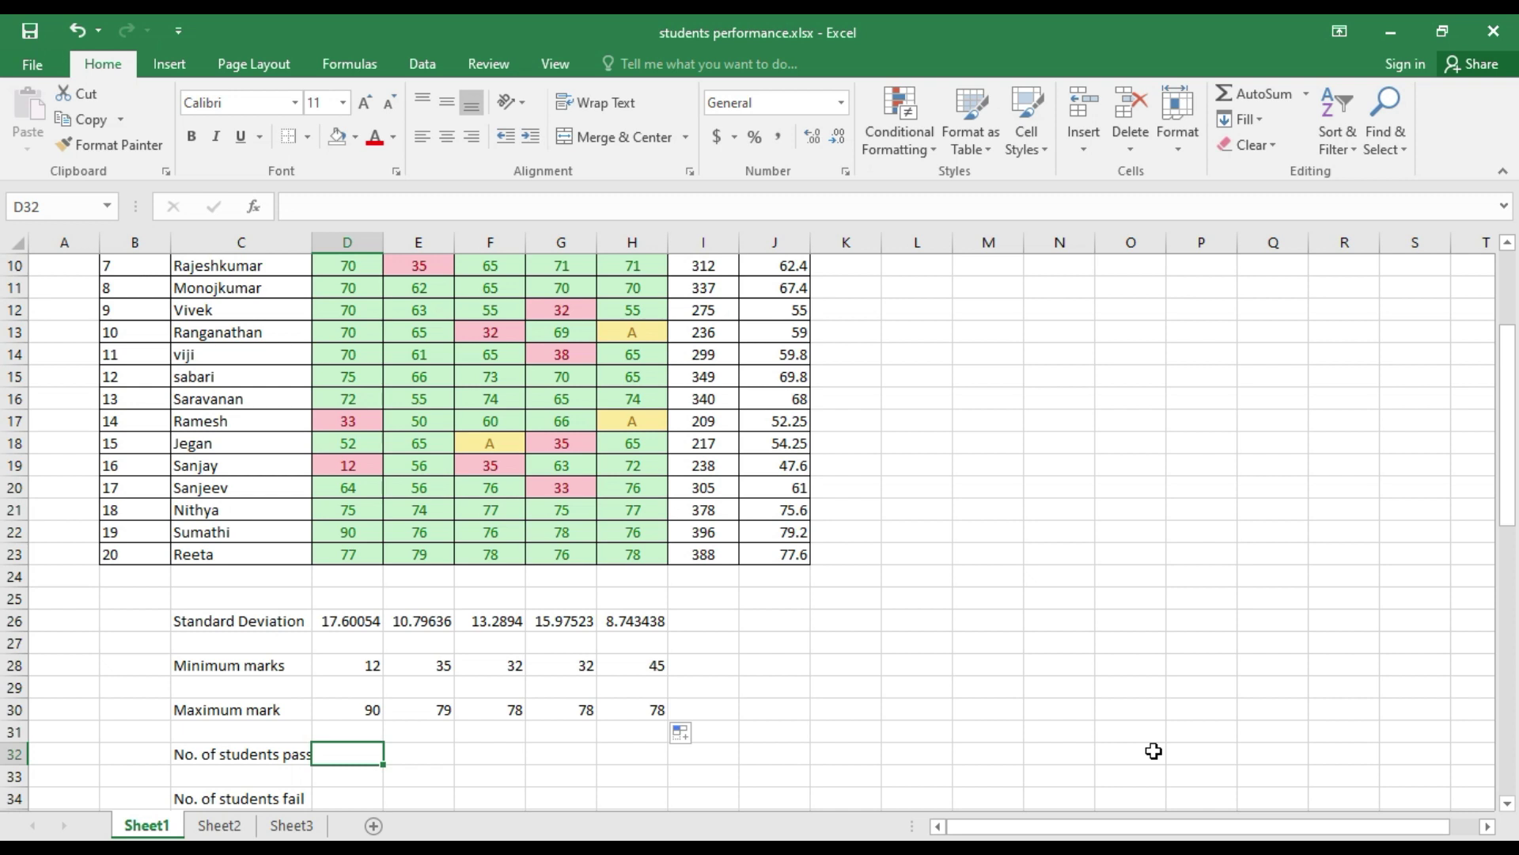
type("=counti")
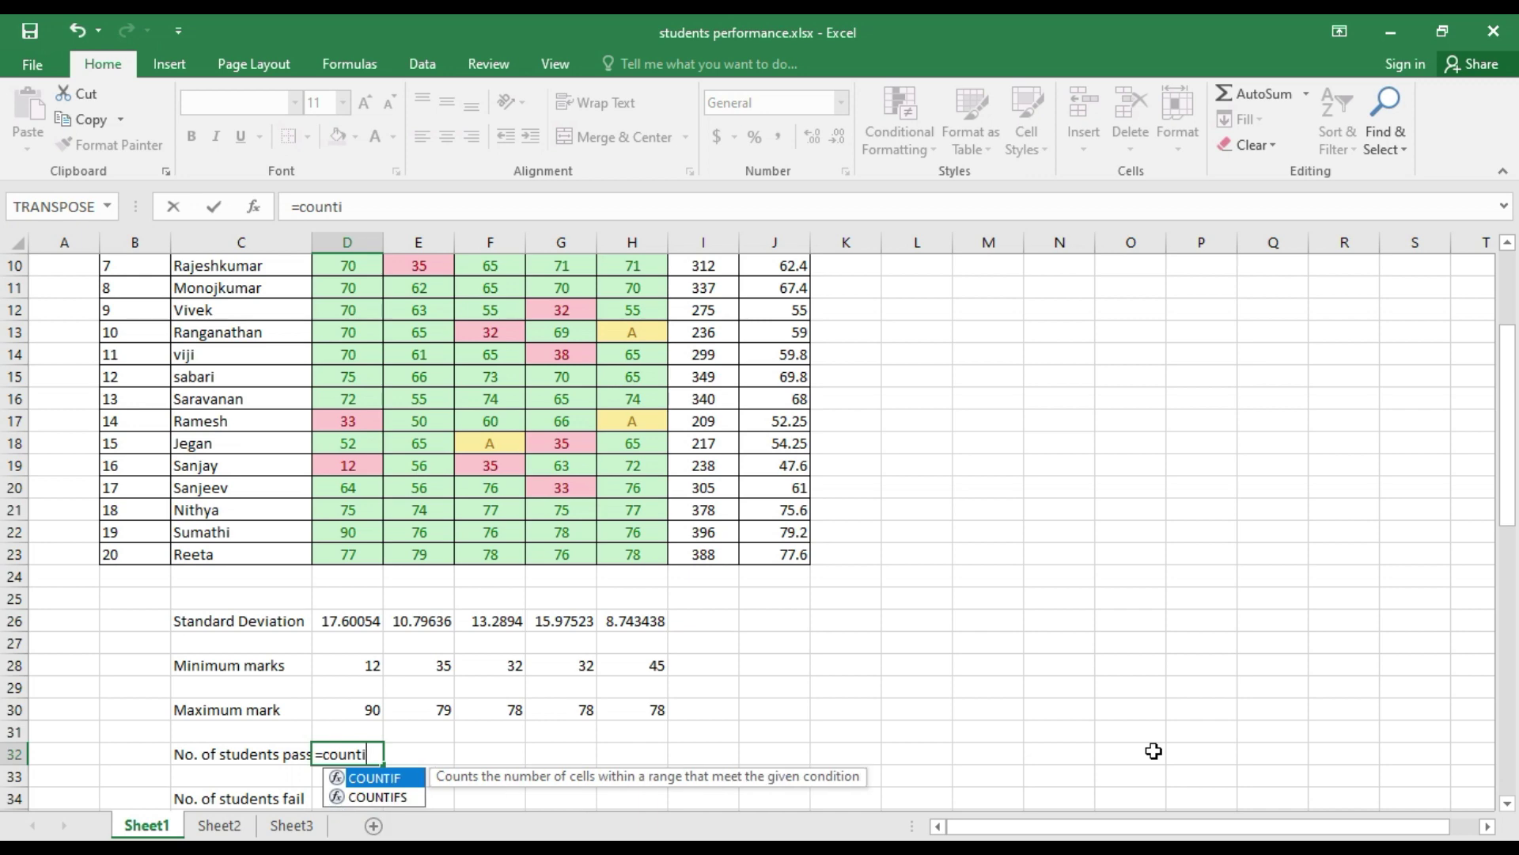
type("f(")
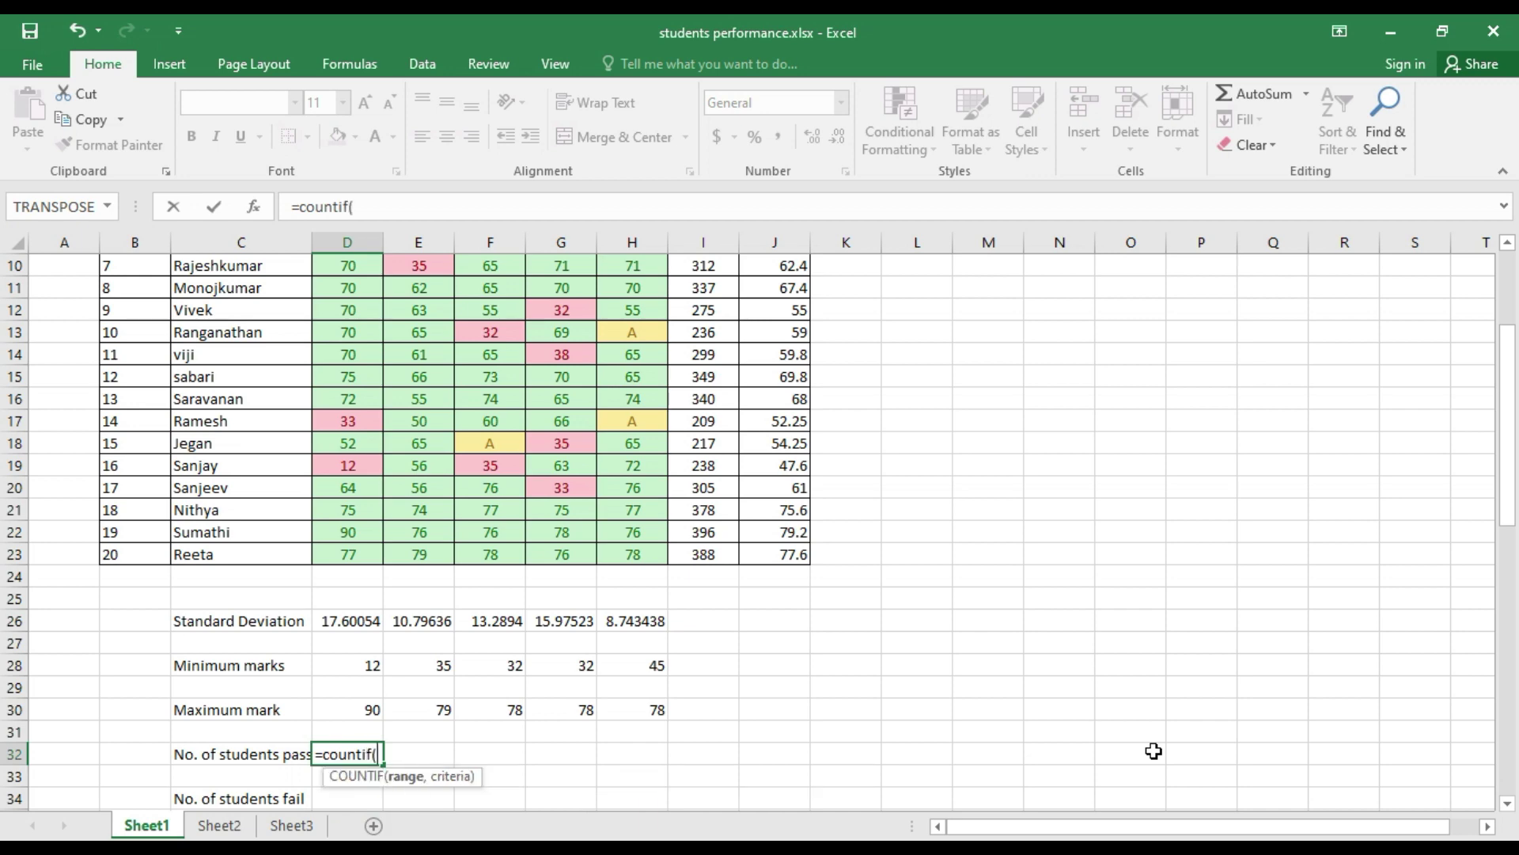
scroll(440, 633, "up", 2)
scroll(440, 633, "up", 3)
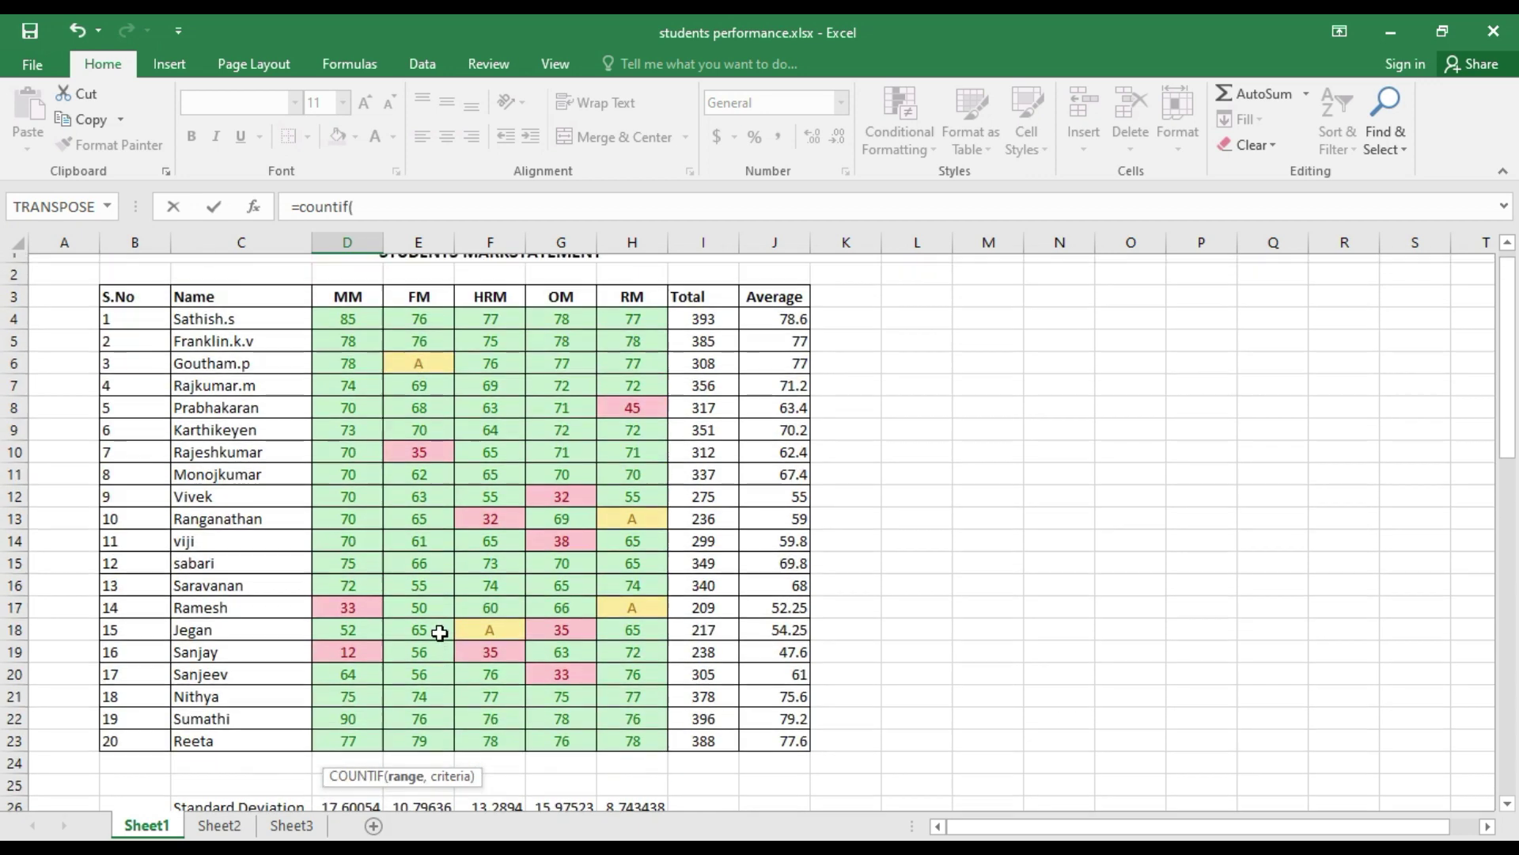
left_click_drag(360, 333, 353, 745)
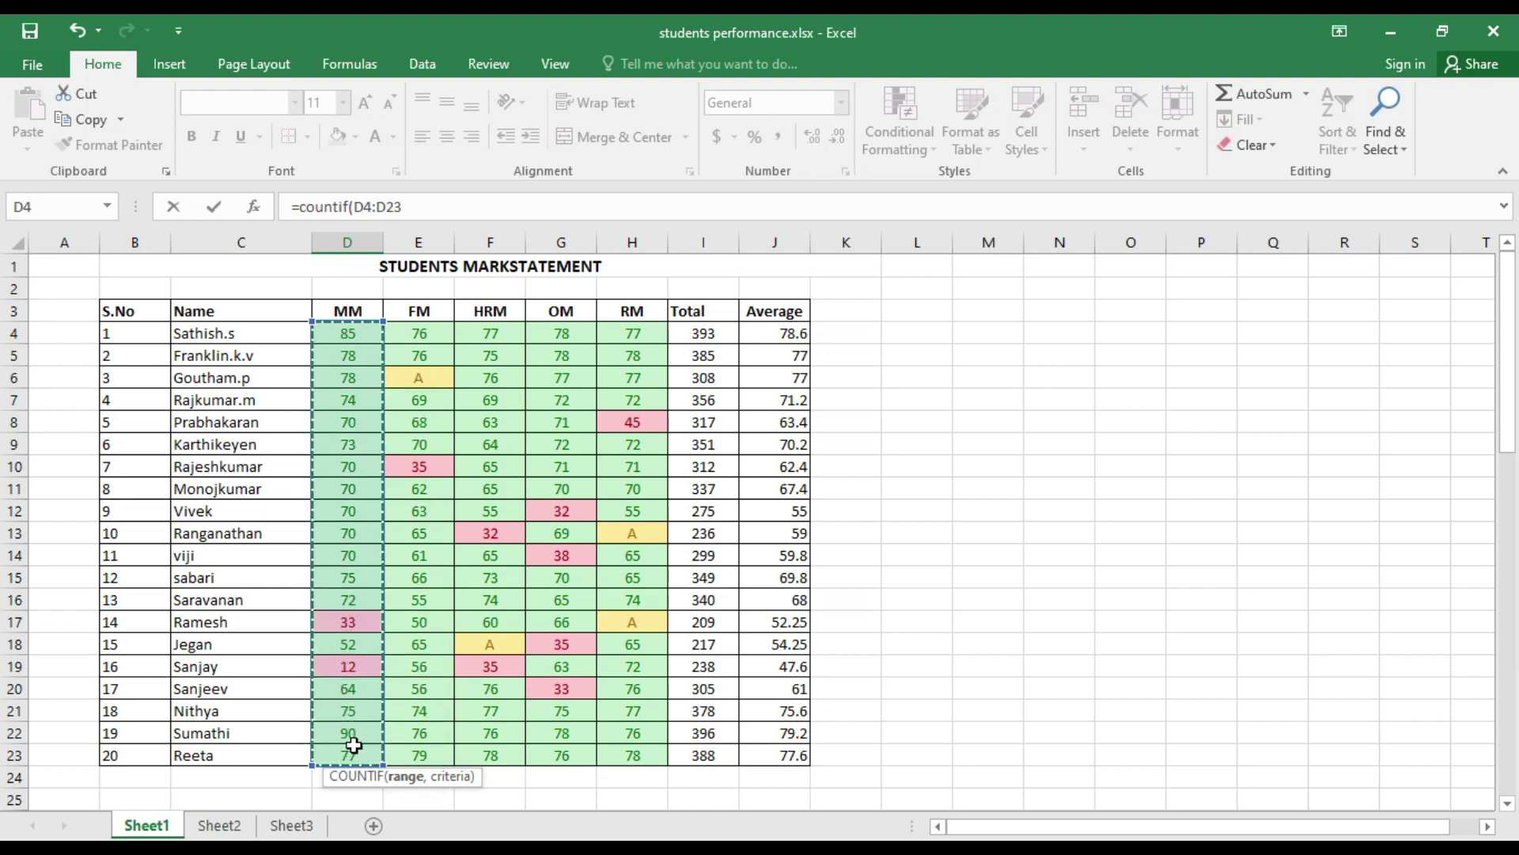
scroll(354, 745, "down", 4)
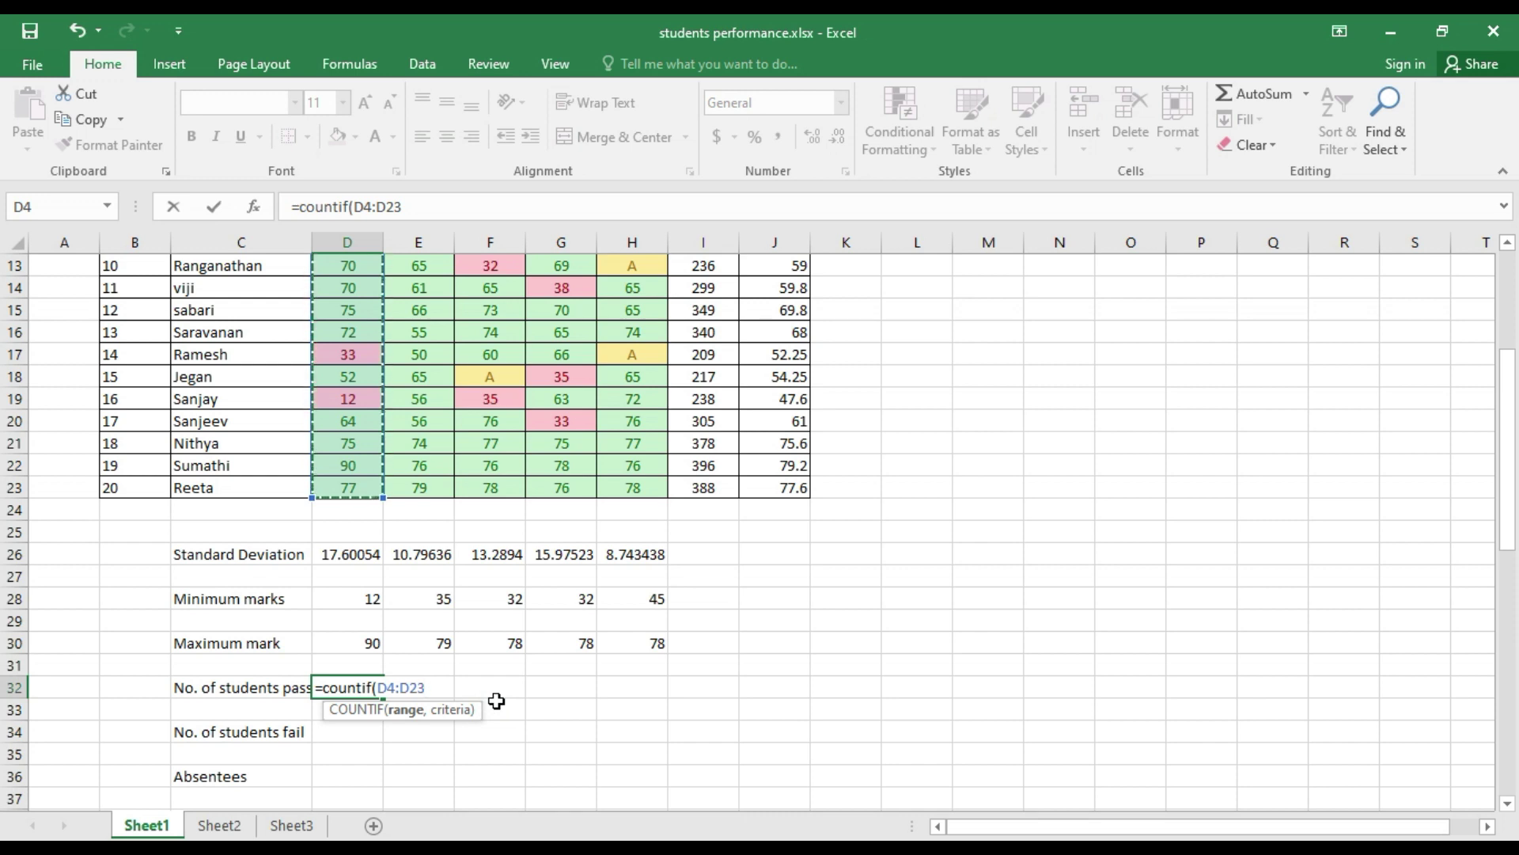
type(",")
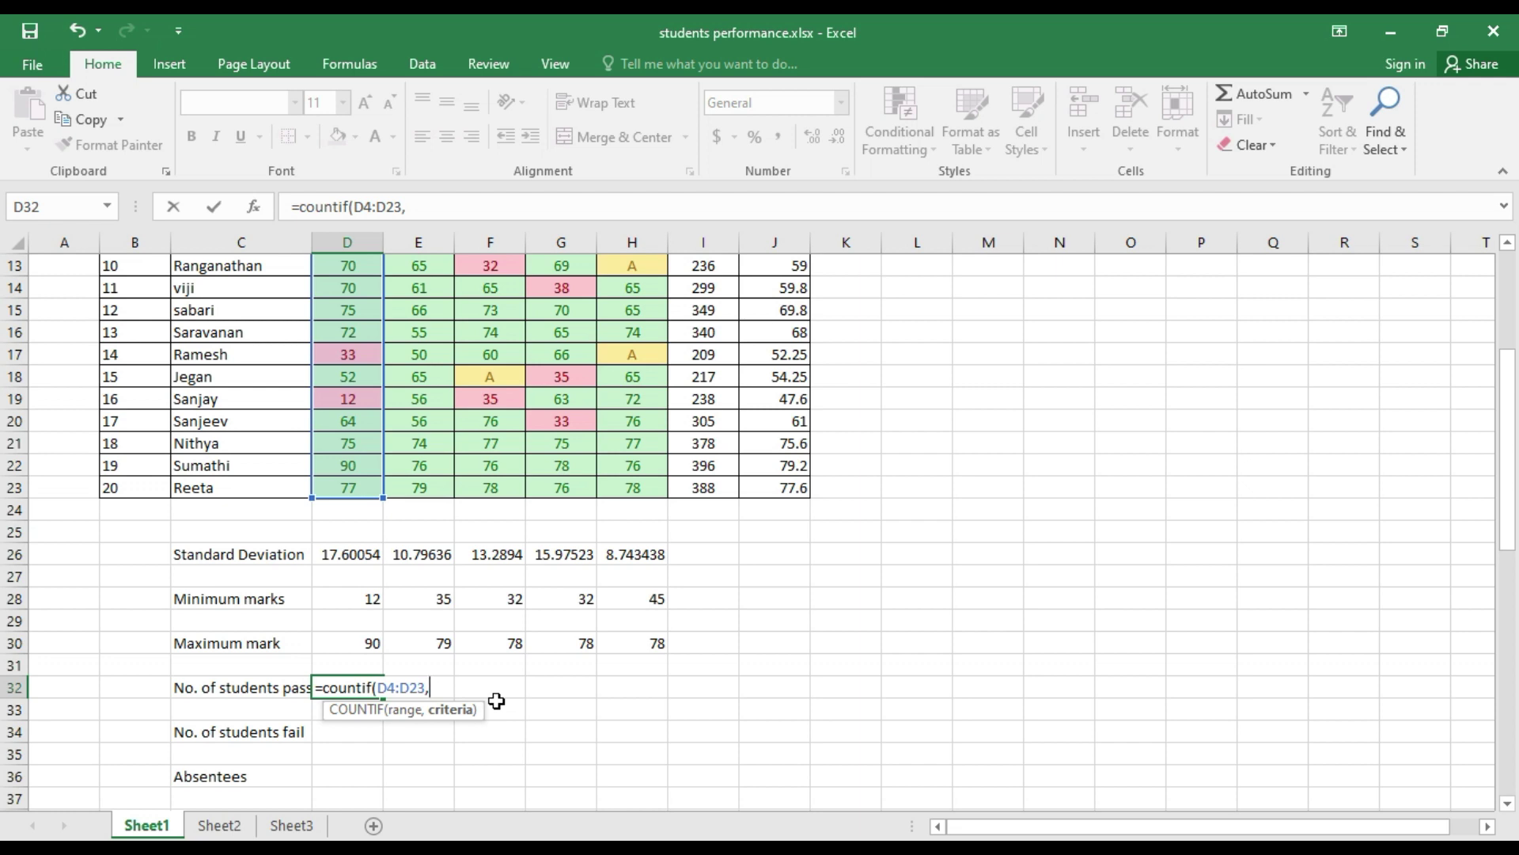
type("\"")
type("<")
key("BackSpace")
type(">=50\")")
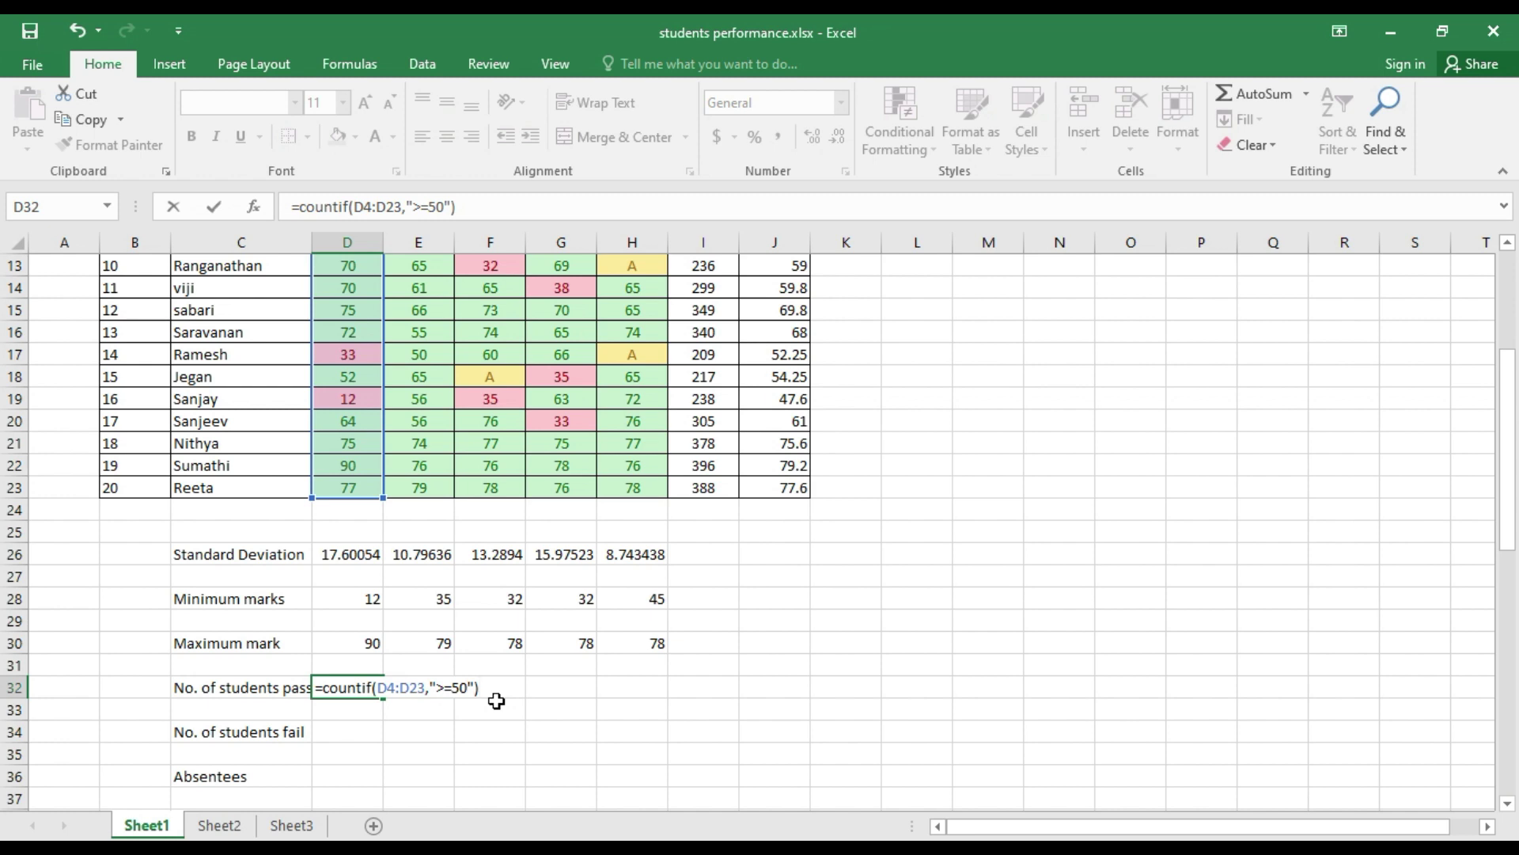
key("Return")
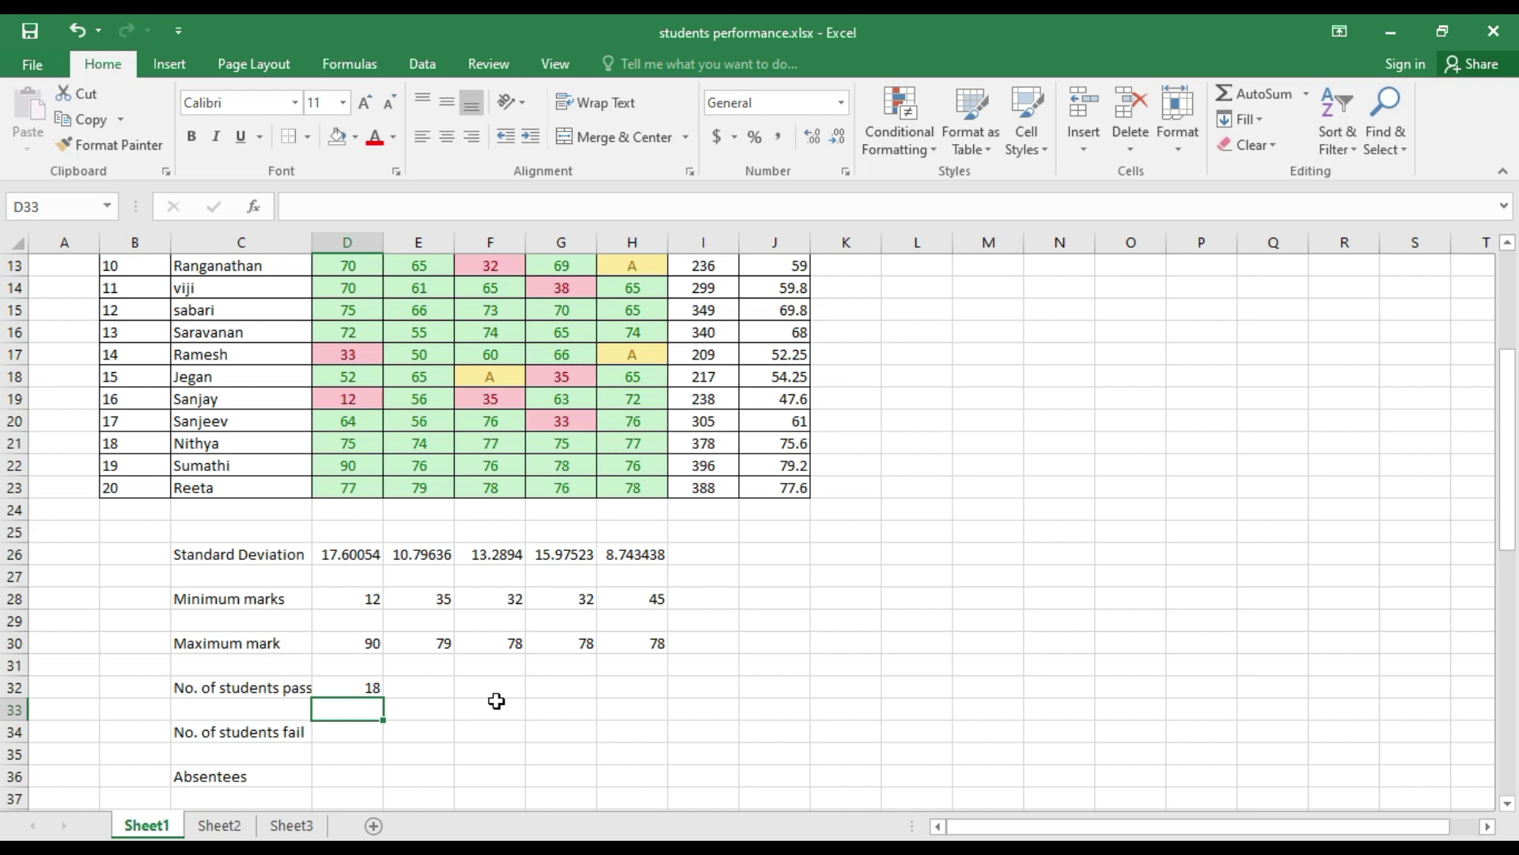
Copy the pass count formula from D32 across to H32 for the remaining subjects.
left_click(358, 688)
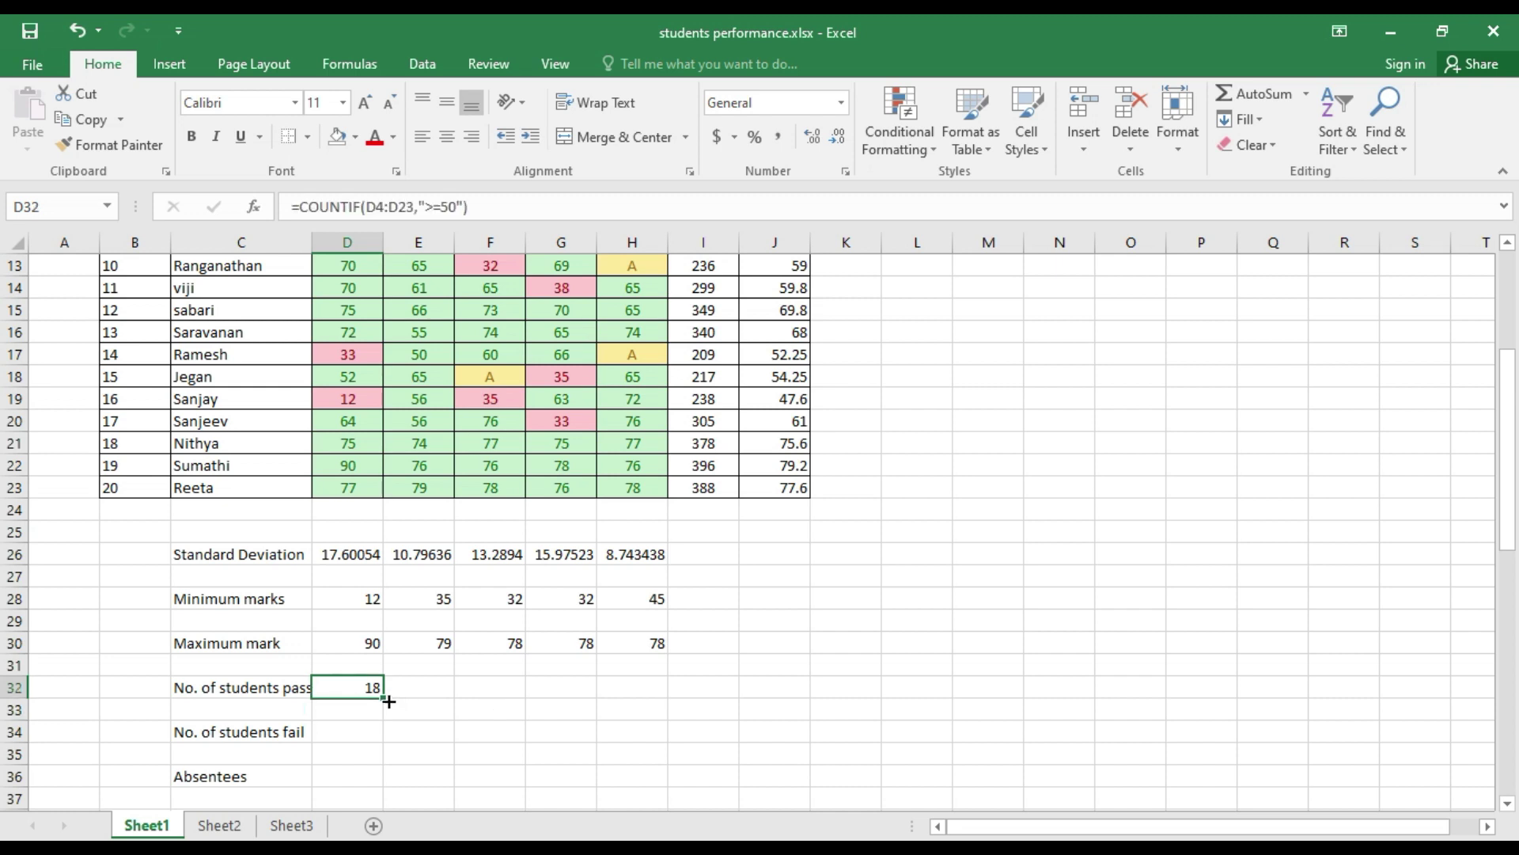
left_click_drag(456, 695, 629, 692)
left_click(411, 724)
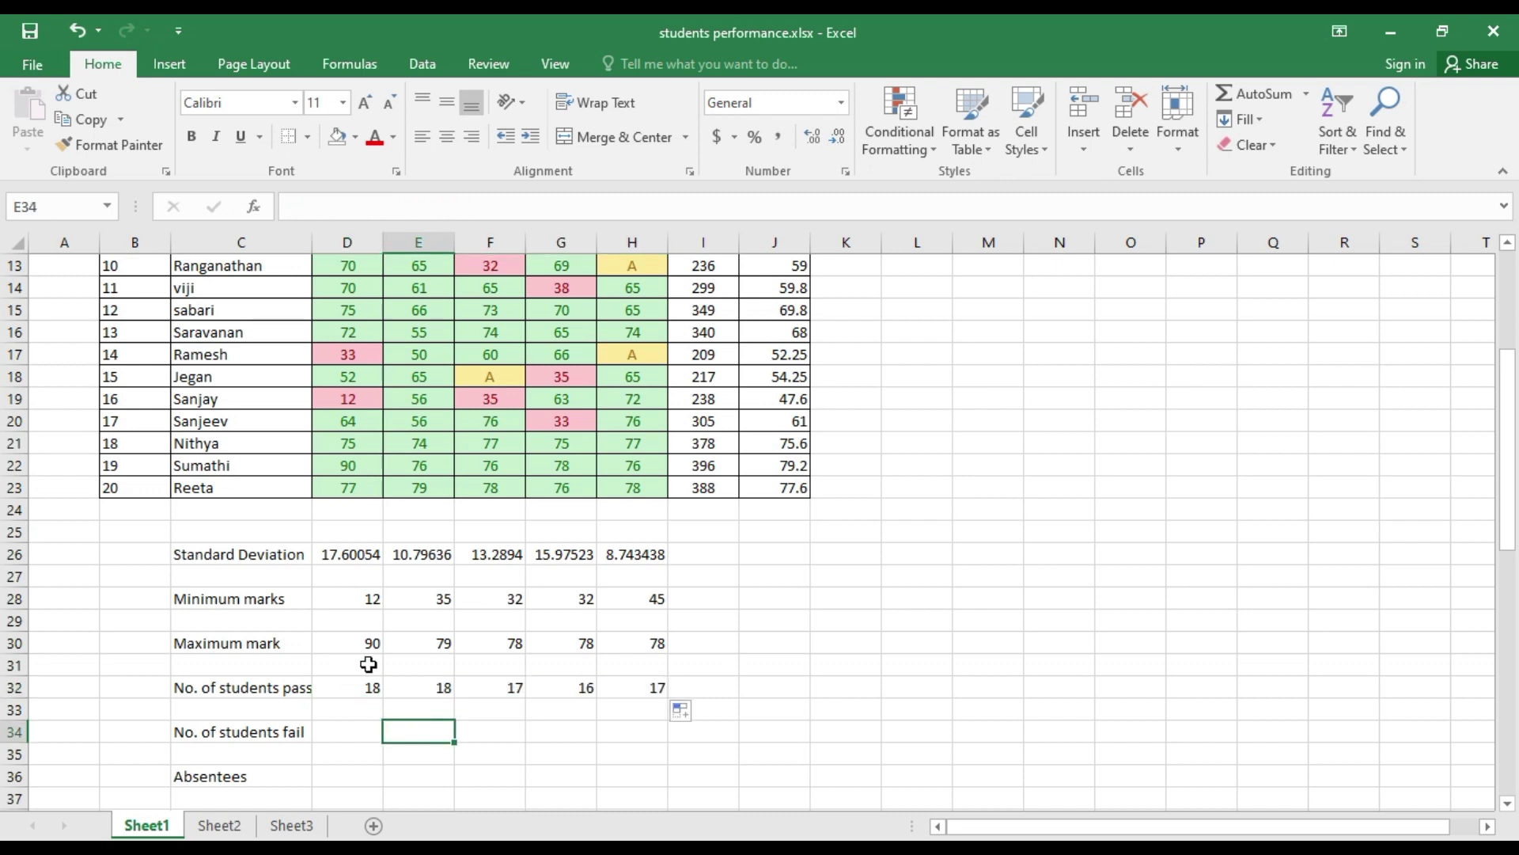
Count the students who failed MM in D34 with =COUNTIF(D4:D22,"<50").
left_click(350, 734)
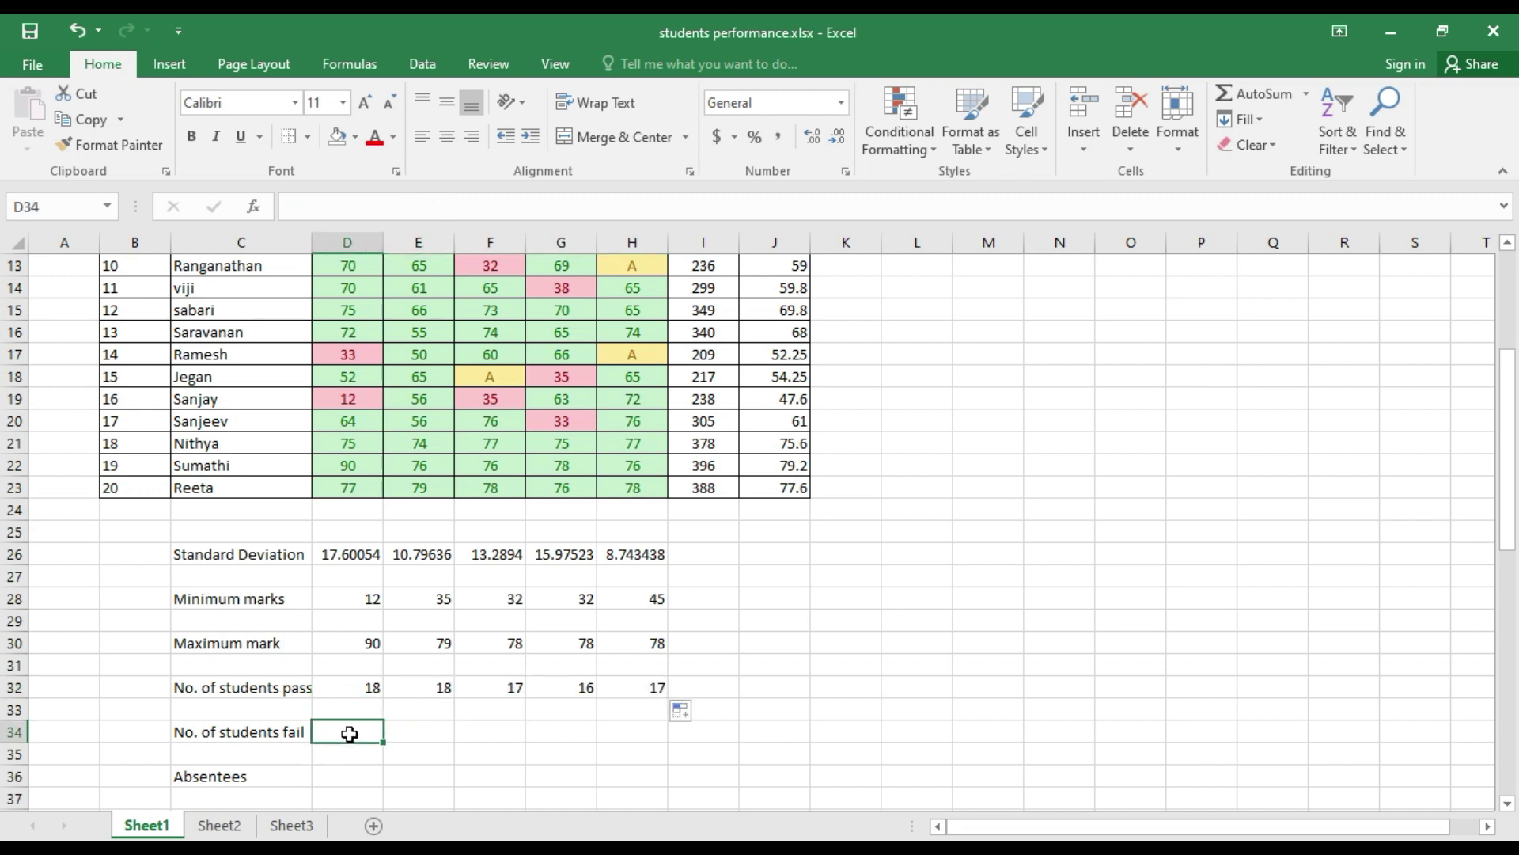
type("=")
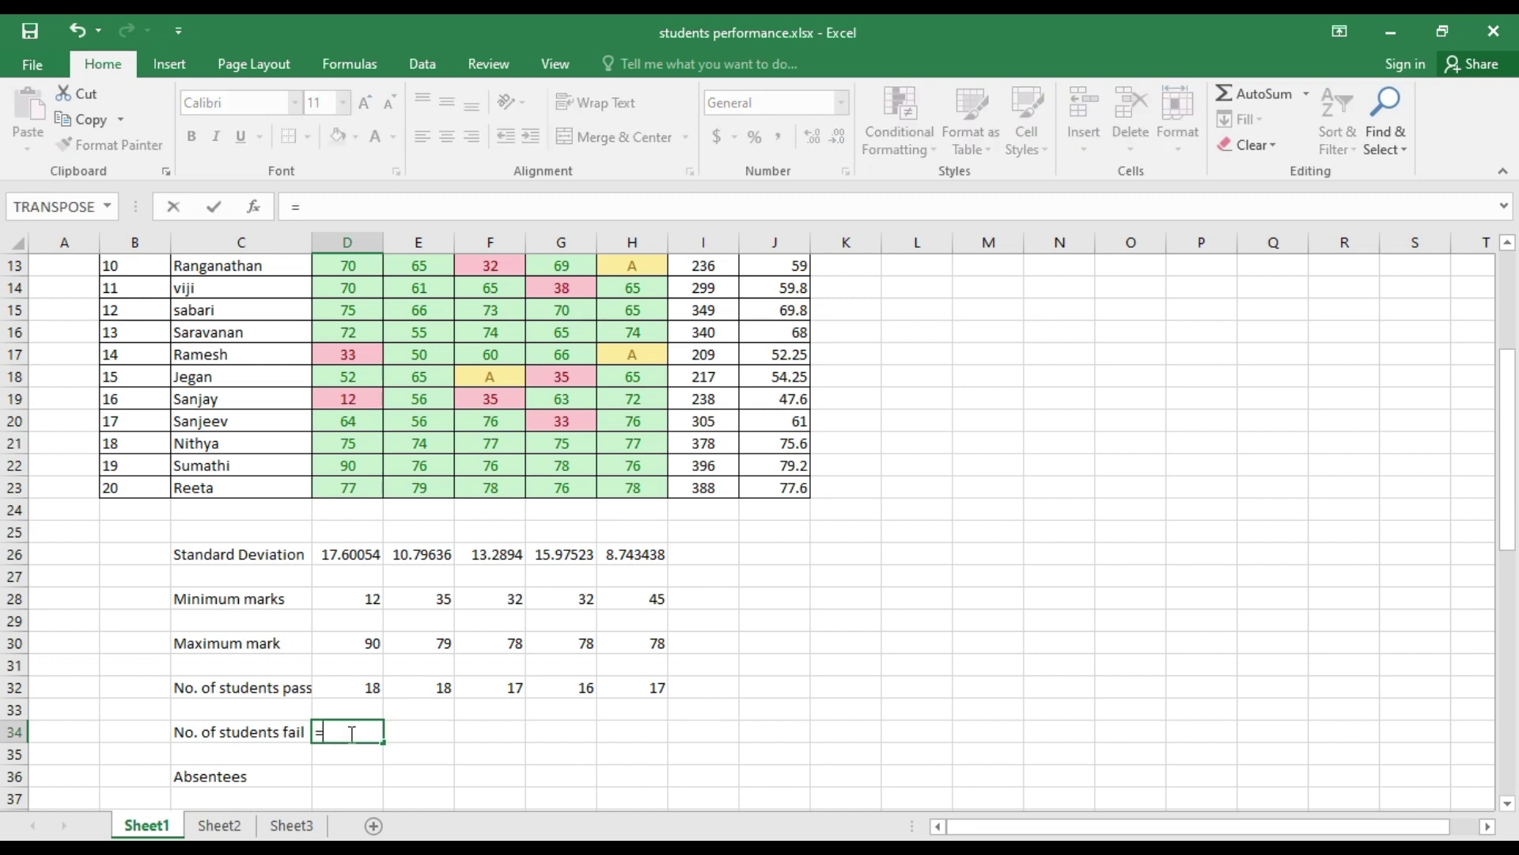
type("count")
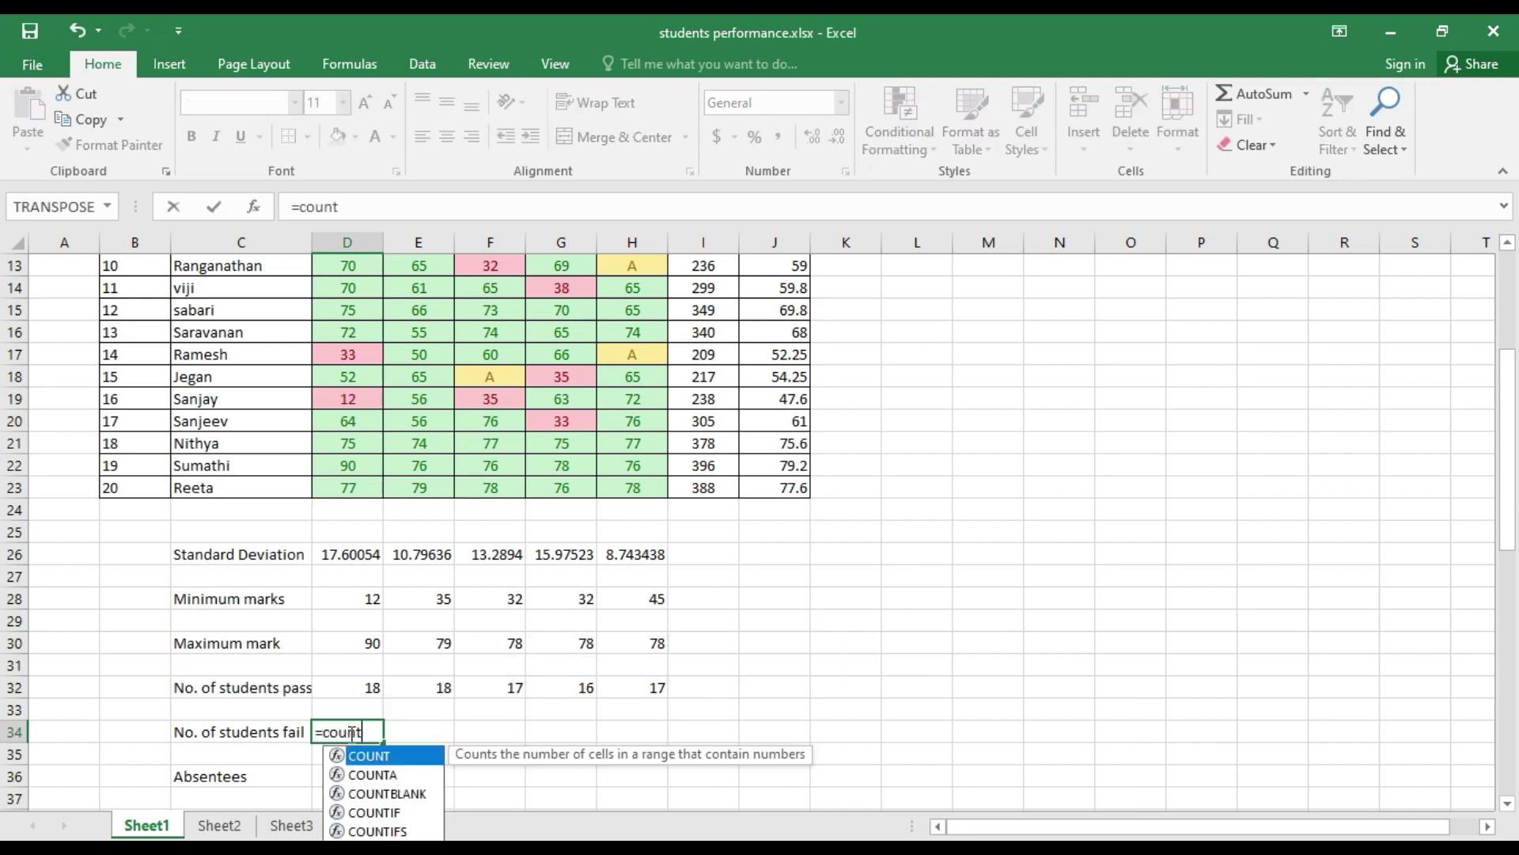
type("if(")
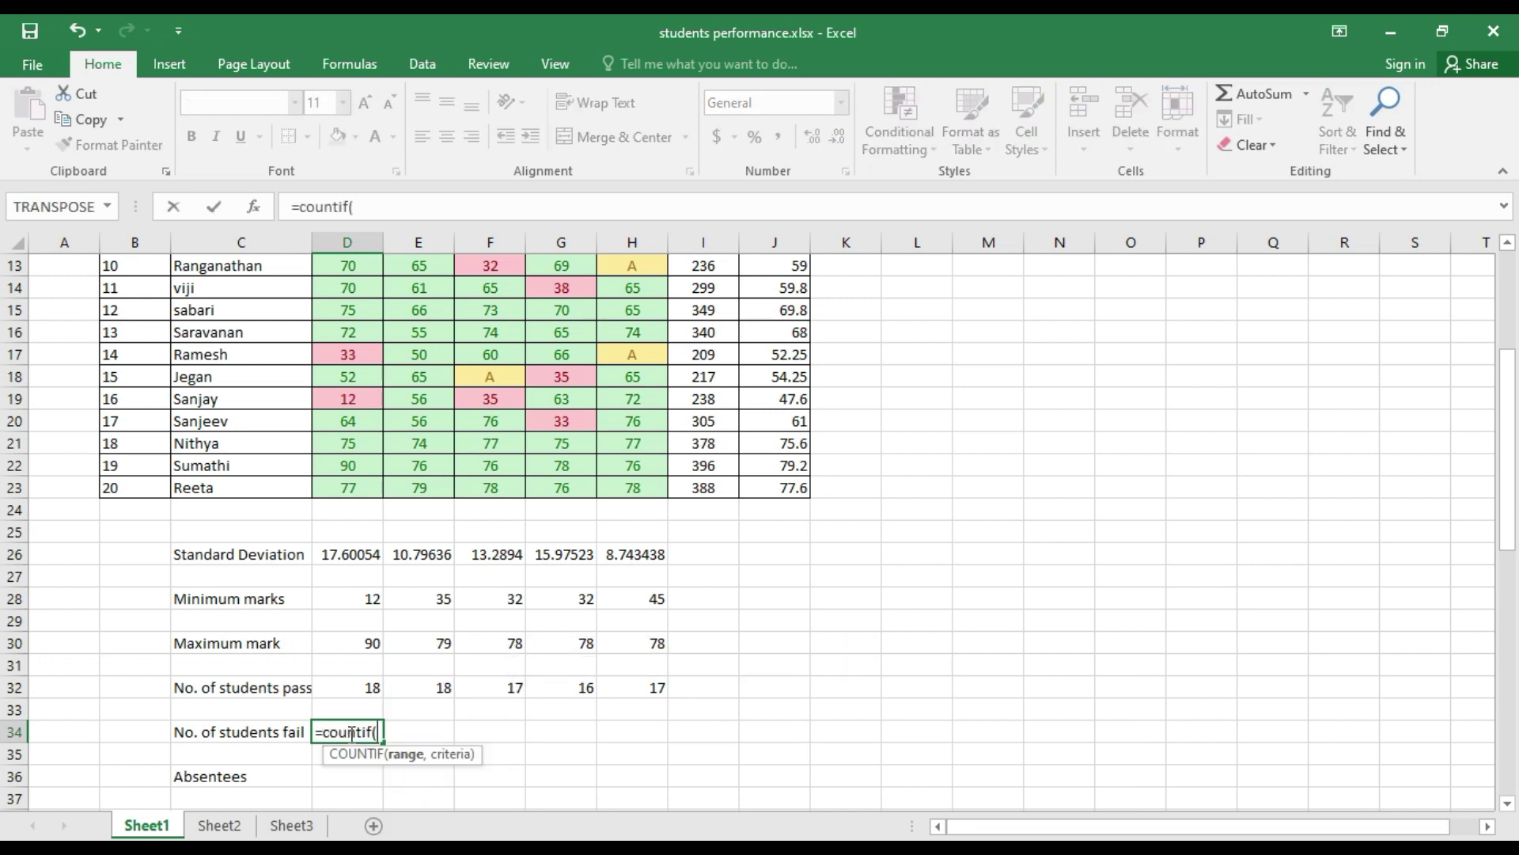
scroll(316, 689, "up", 4)
left_click_drag(354, 336, 356, 729)
scroll(430, 689, "down", 5)
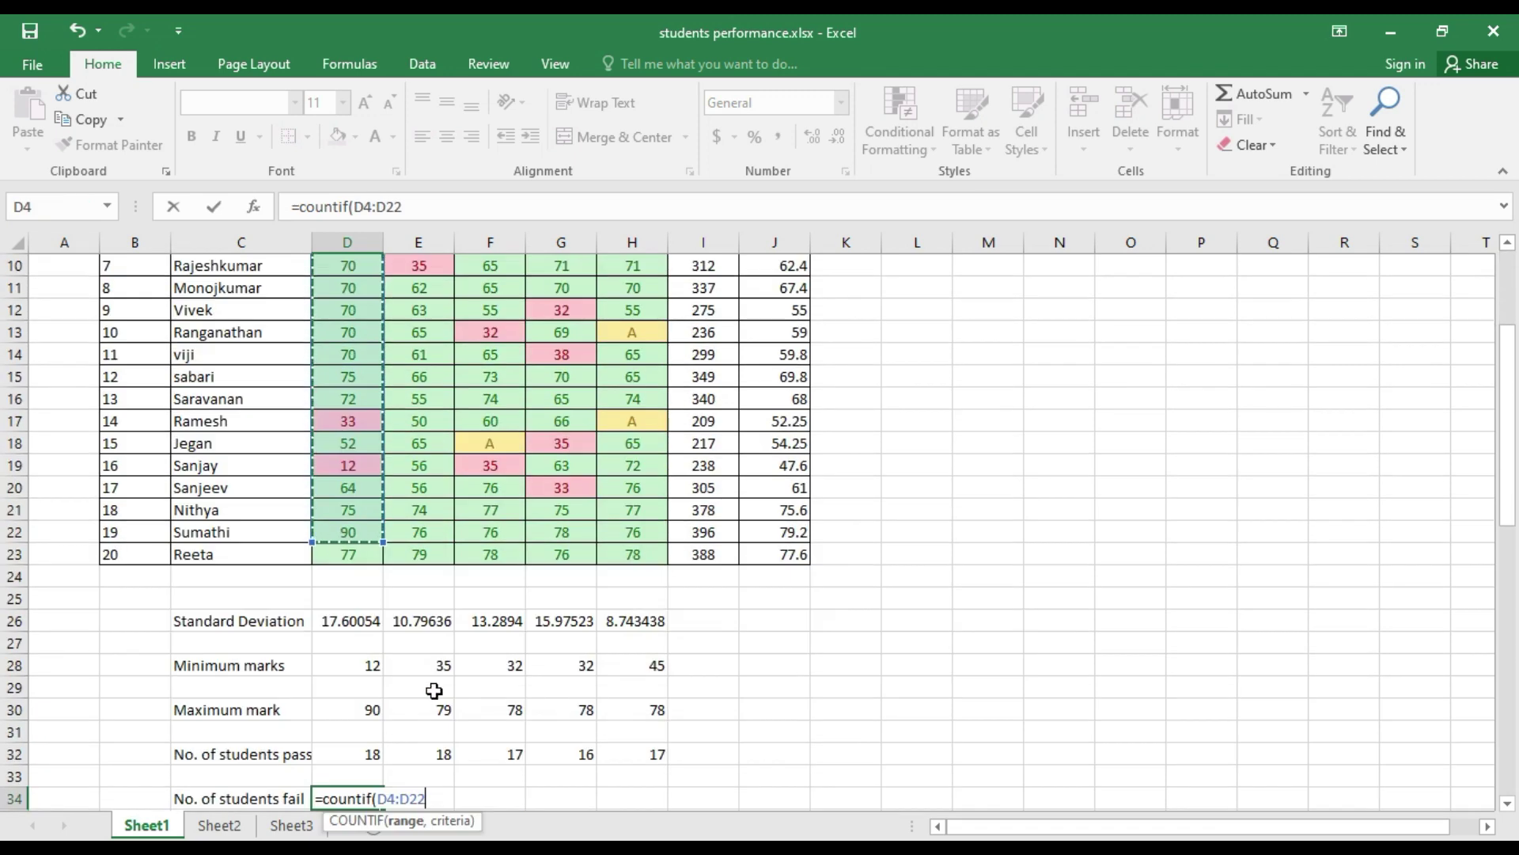
type(",")
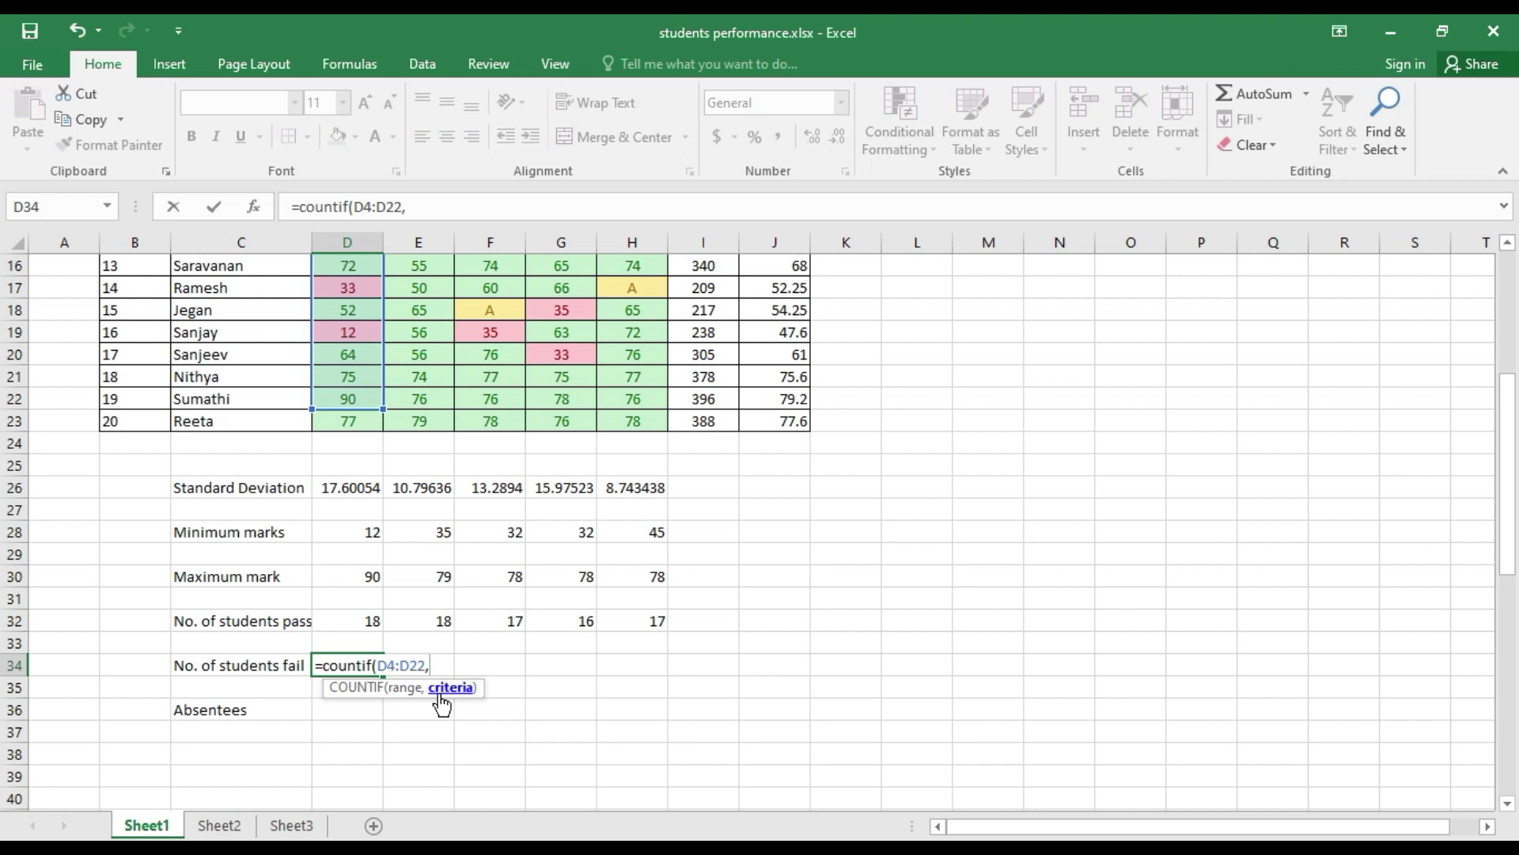
type("\"<50\")")
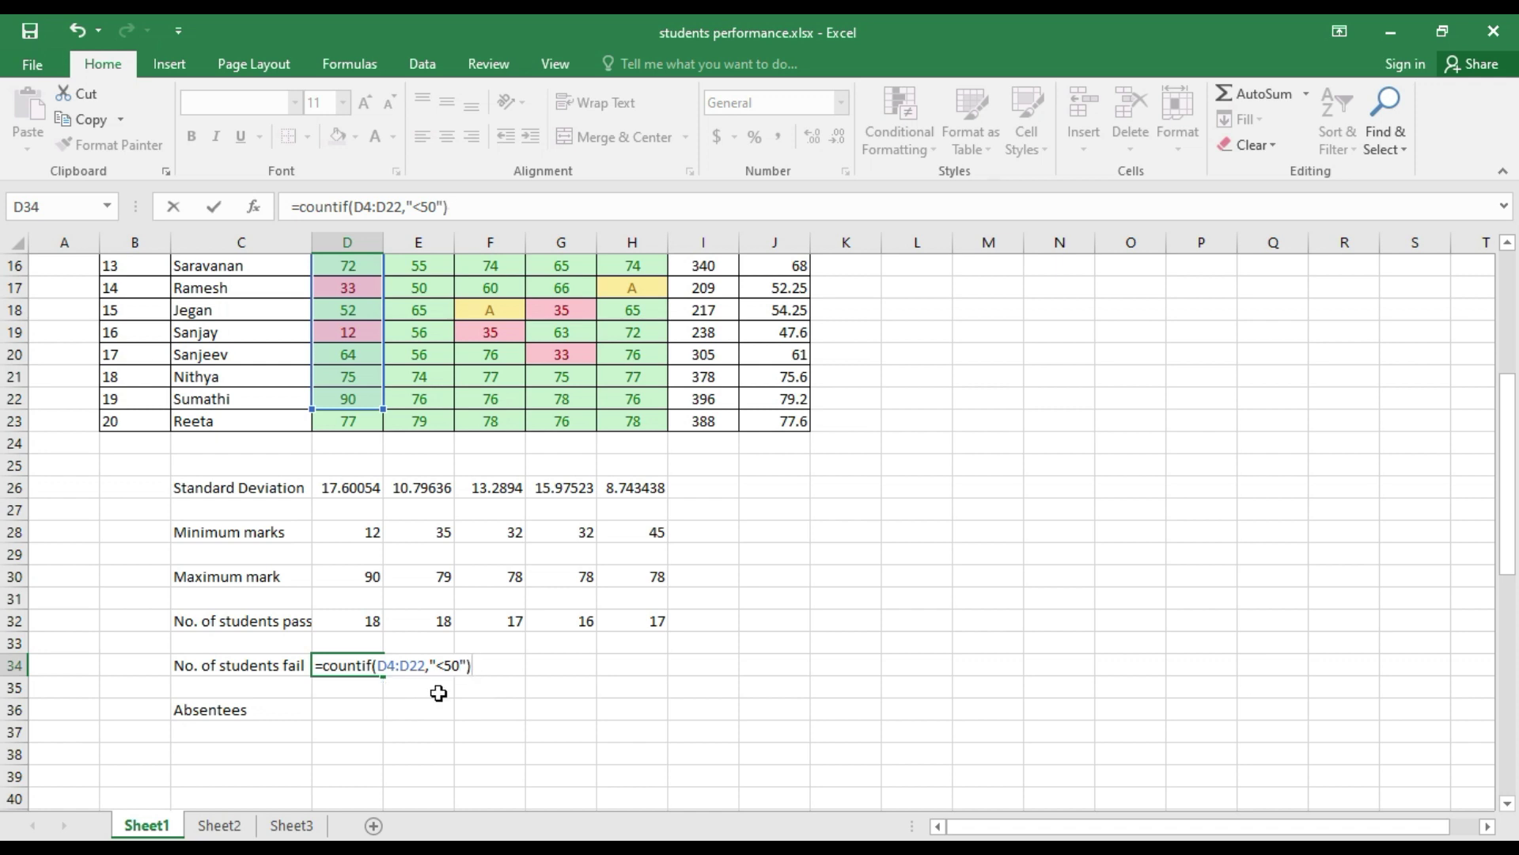
key("Return")
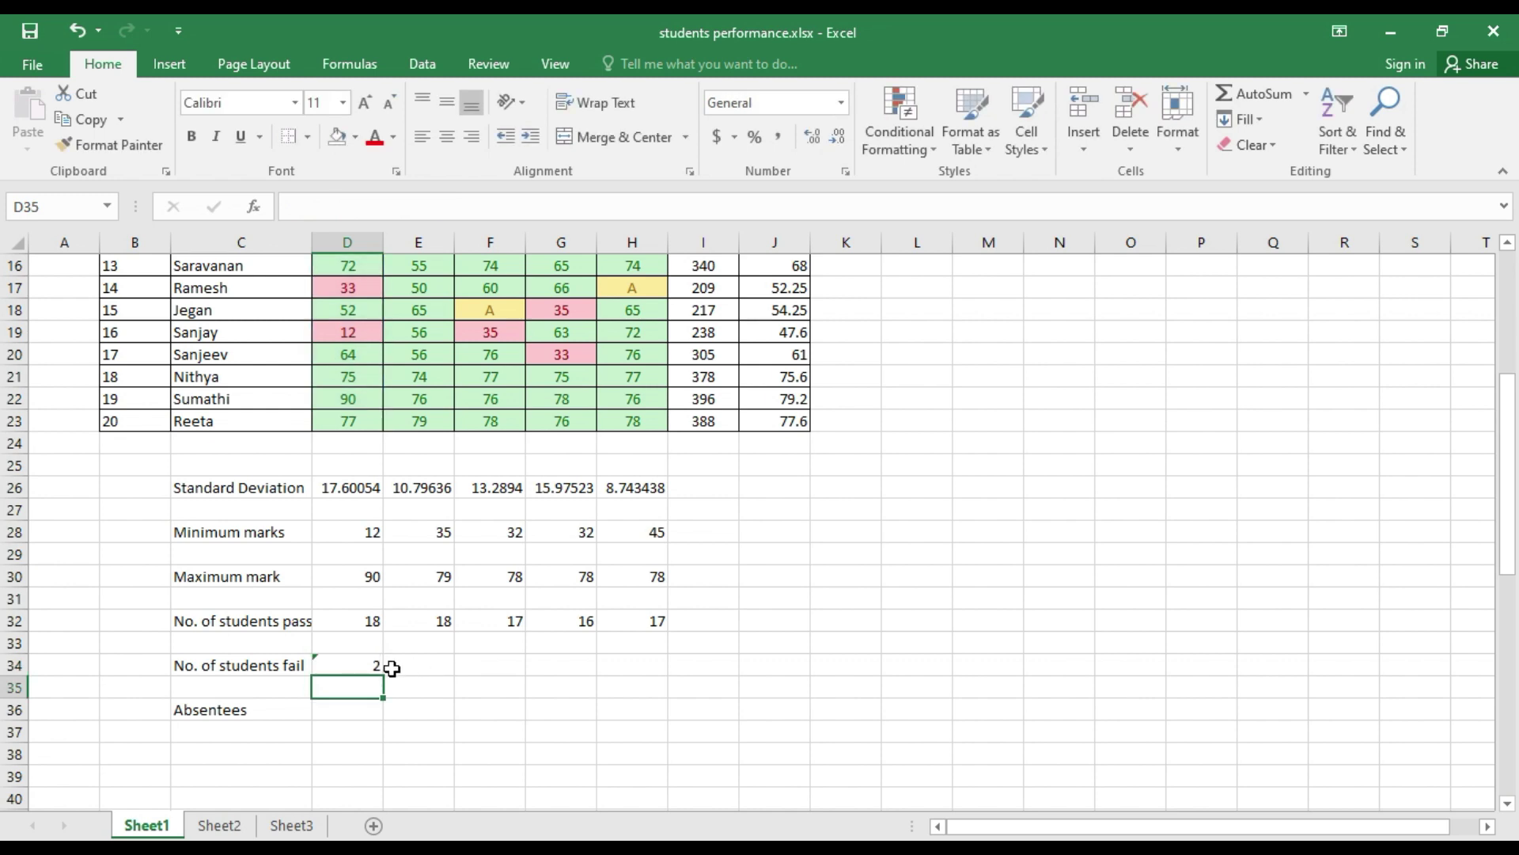
Copy the fail count formula from D34 across to H34 for the remaining subjects.
left_click(367, 666)
left_click_drag(383, 679, 663, 678)
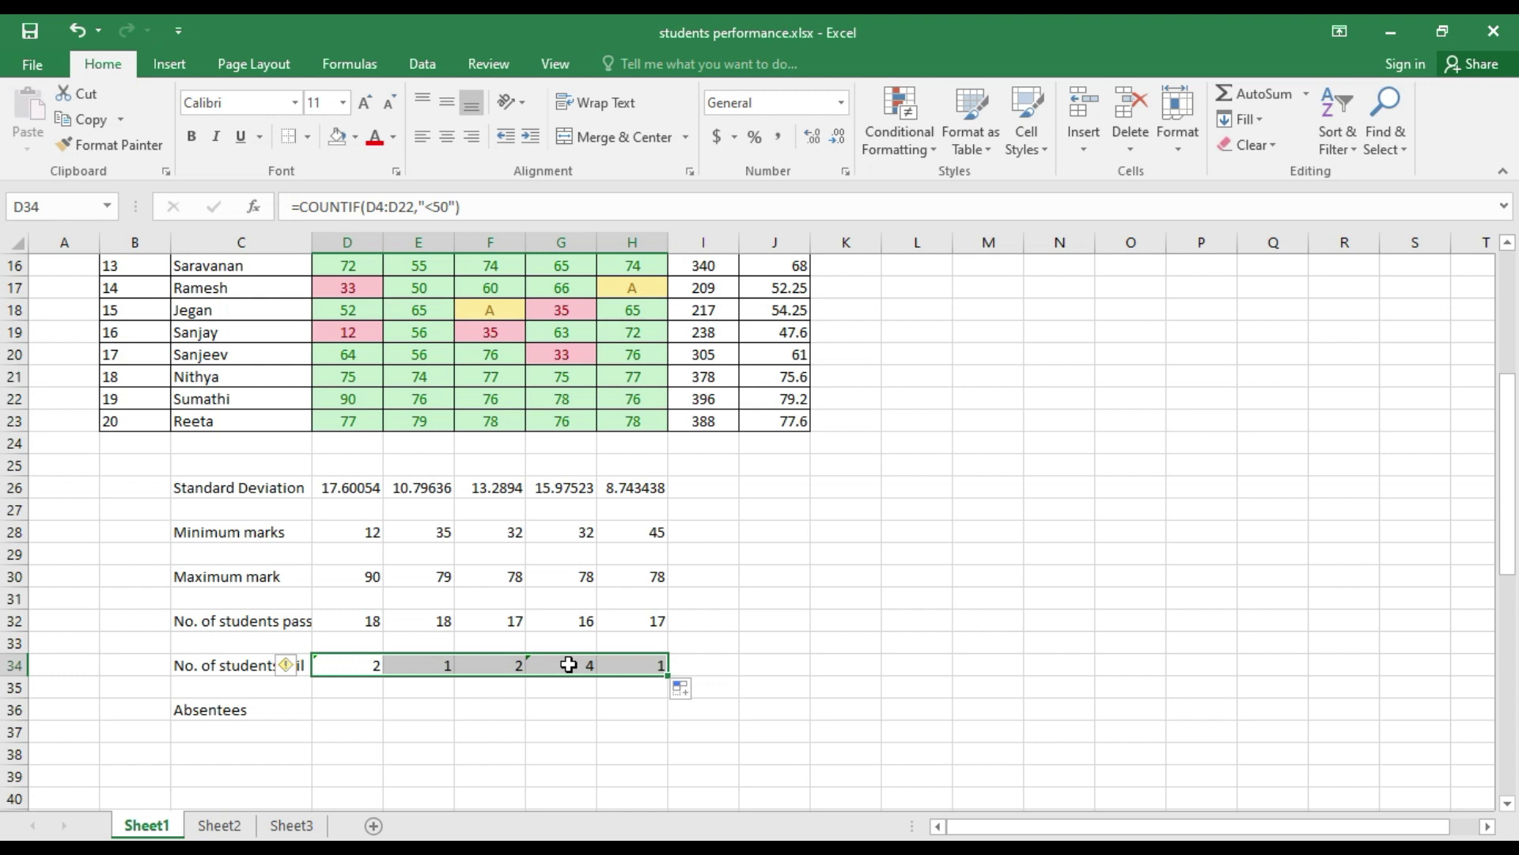
left_click(541, 724)
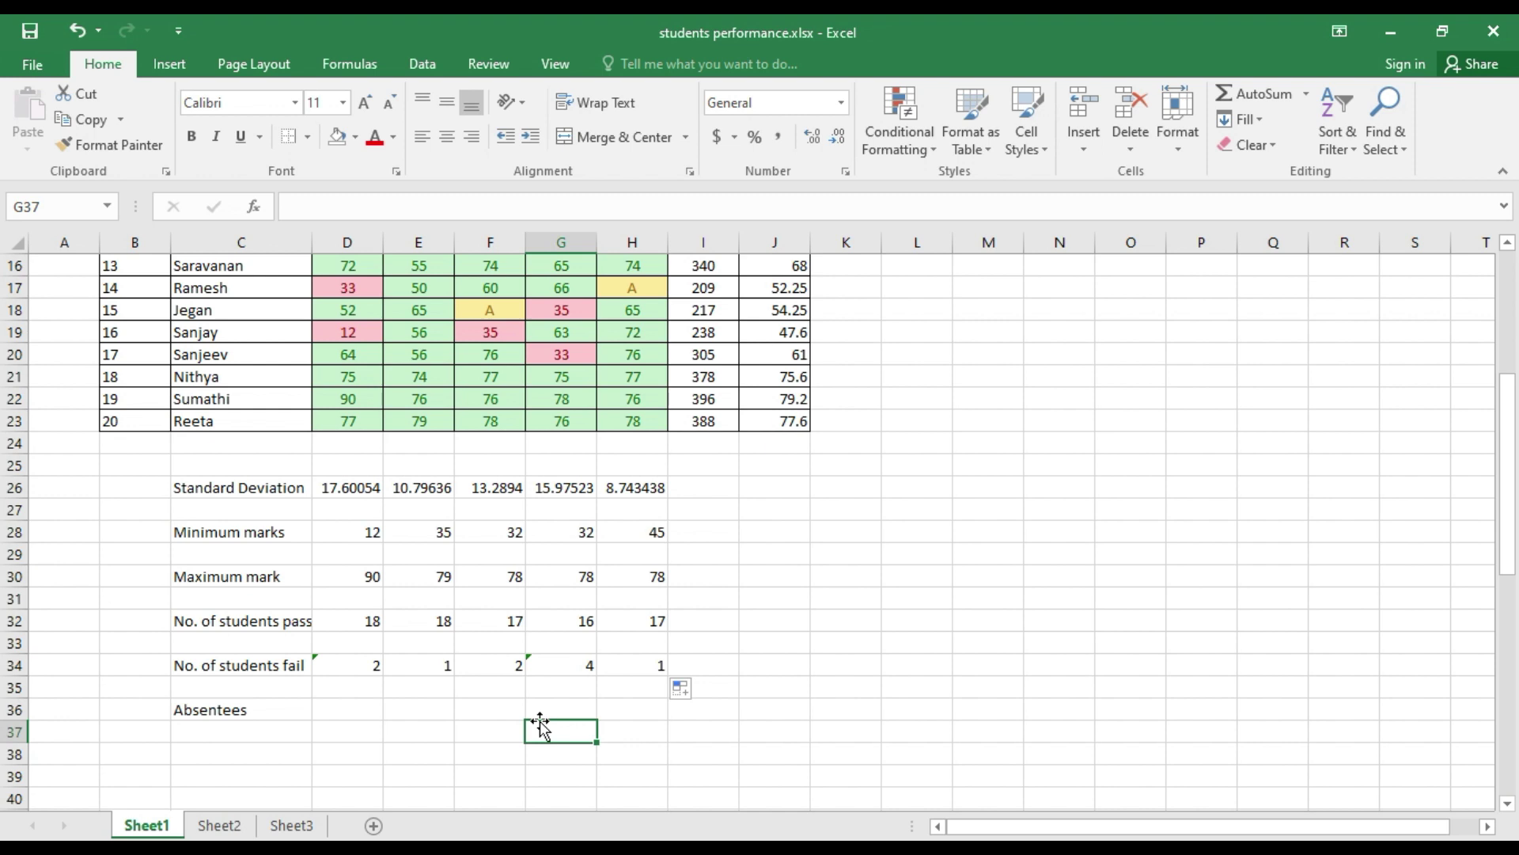
Count the MM absentees in D36 with =COUNTIF(D4:D23,"A").
left_click(330, 712)
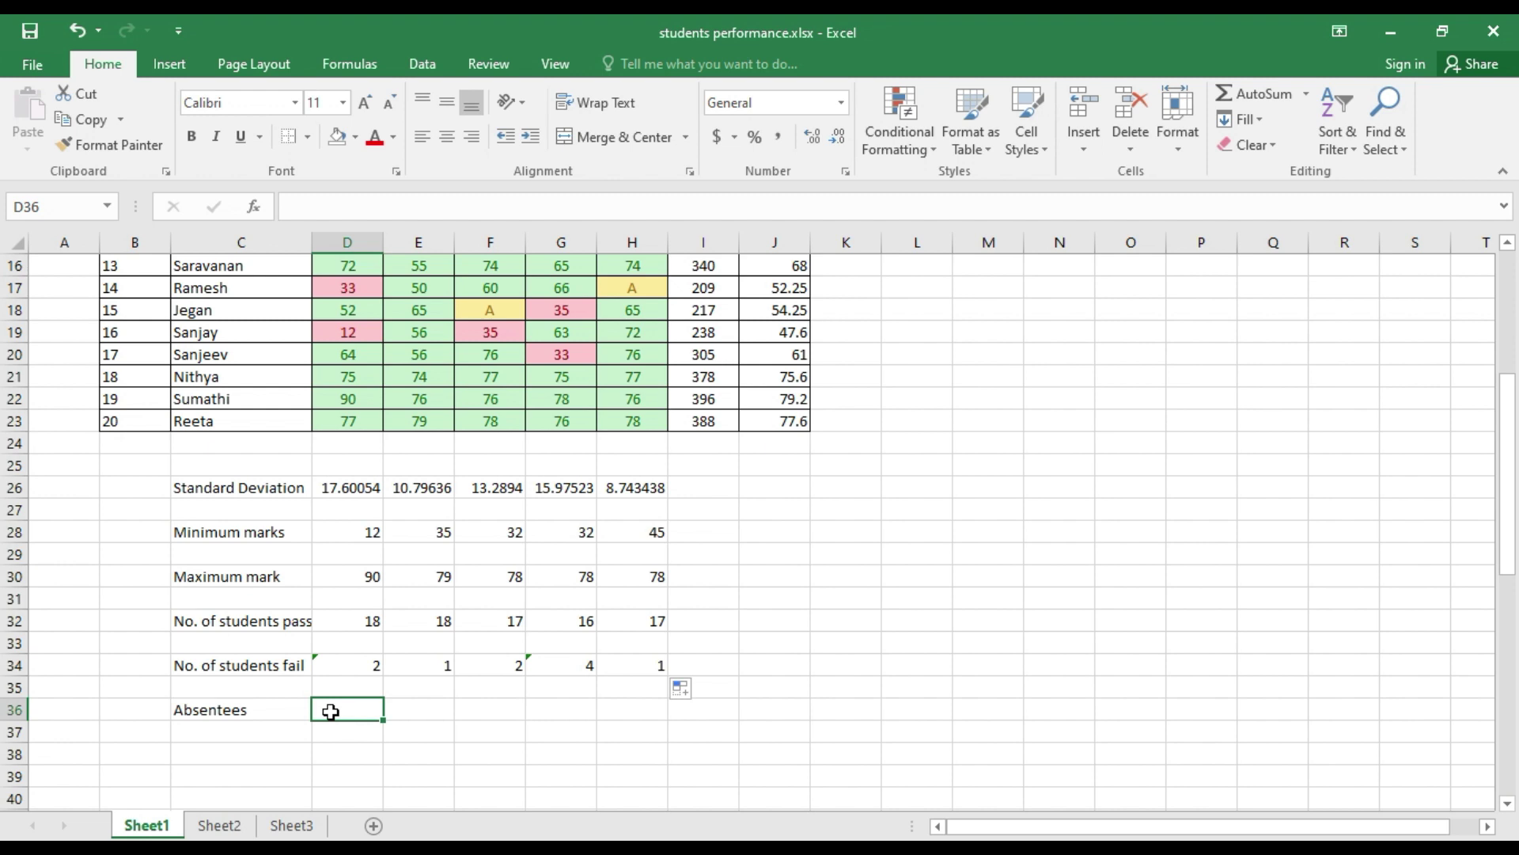
type("=")
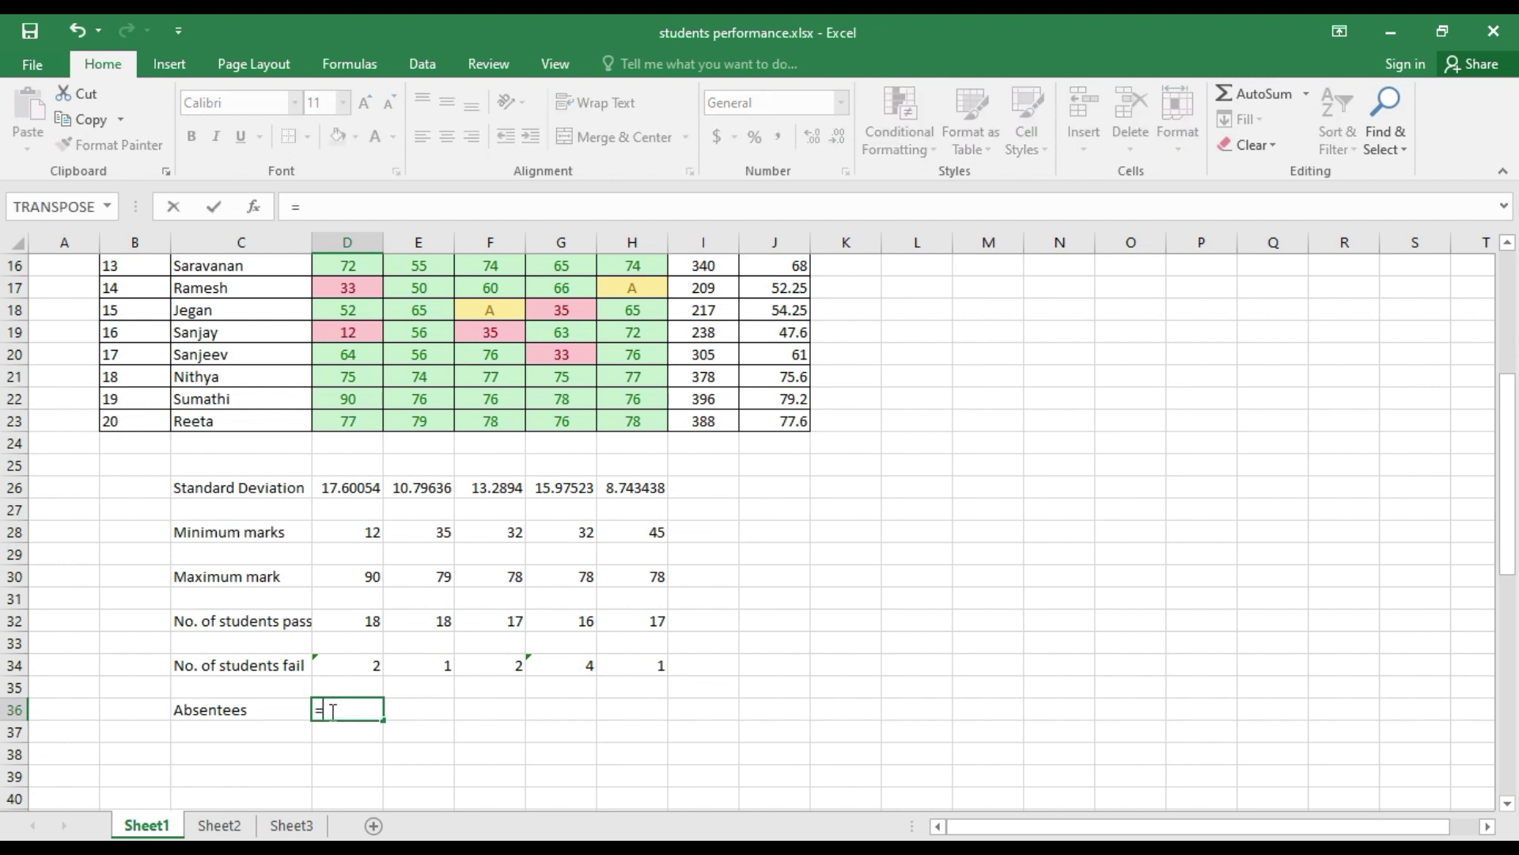
type("countif")
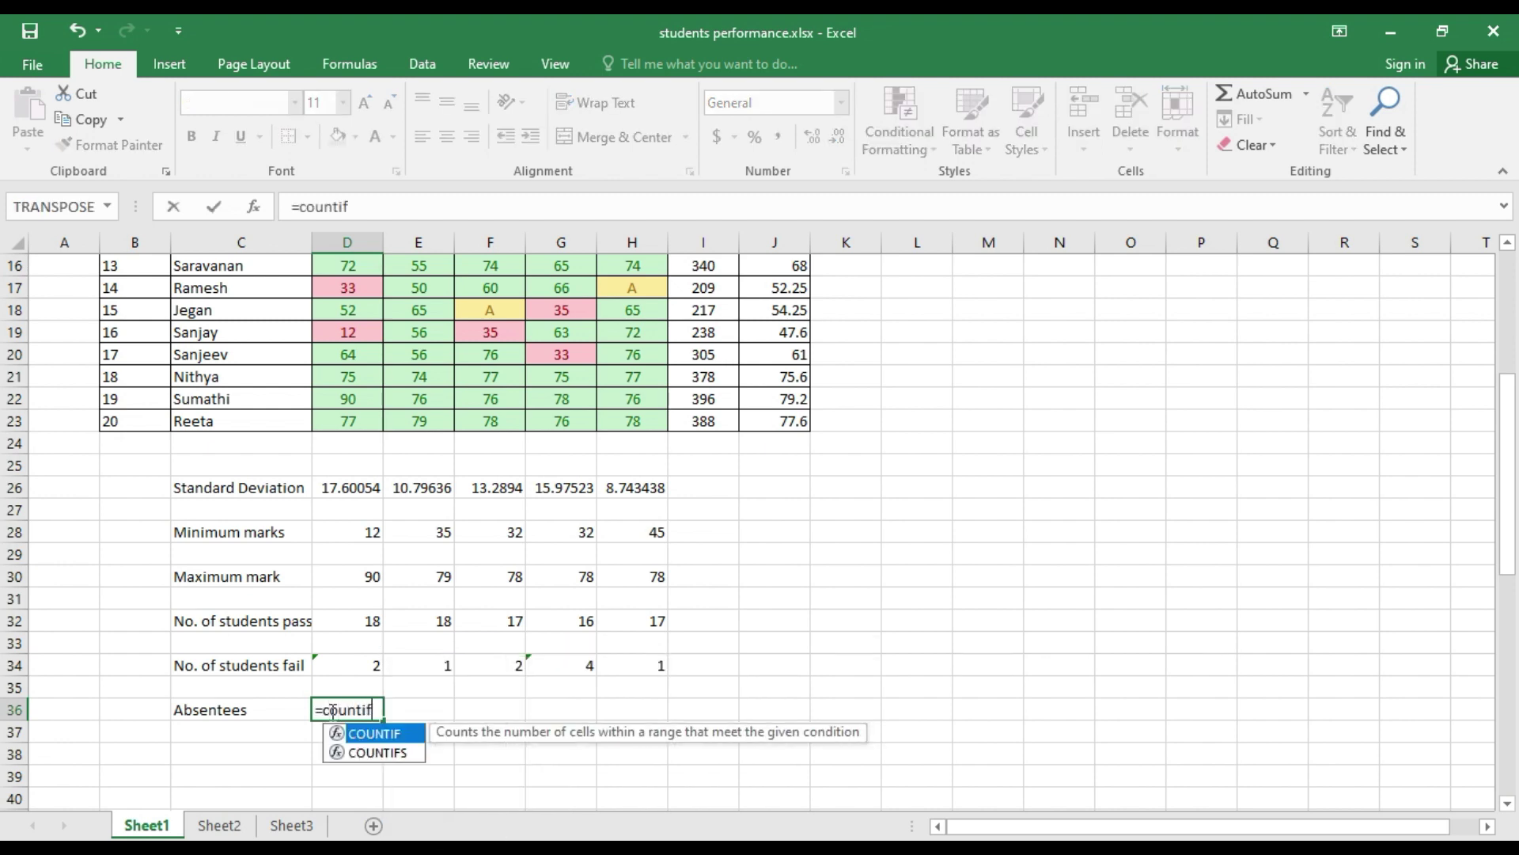
type("(")
scroll(309, 689, "up", 5)
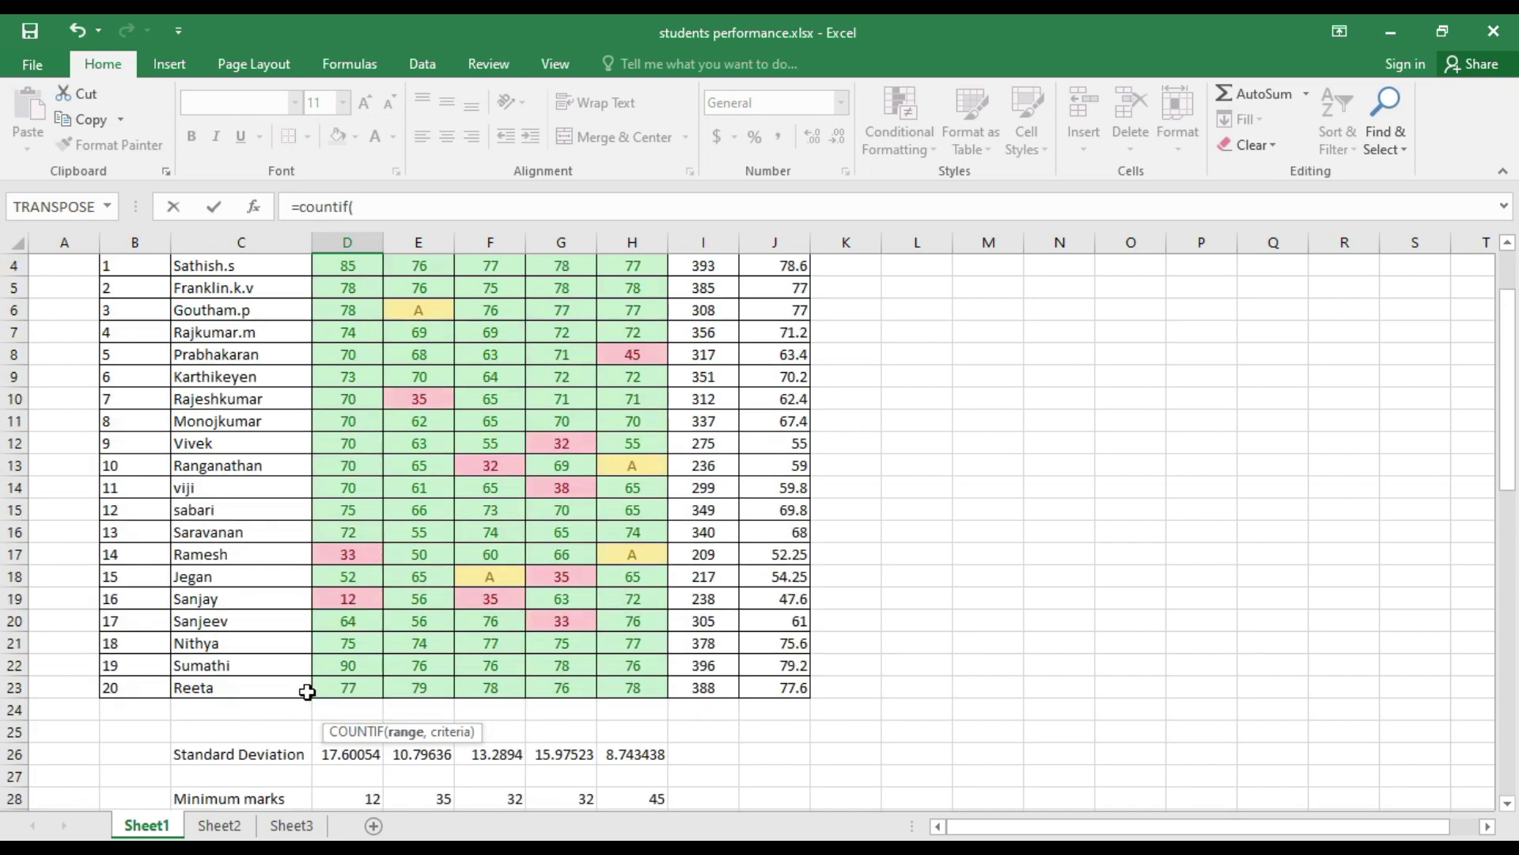
left_click_drag(348, 333, 356, 752)
scroll(545, 649, "down", 6)
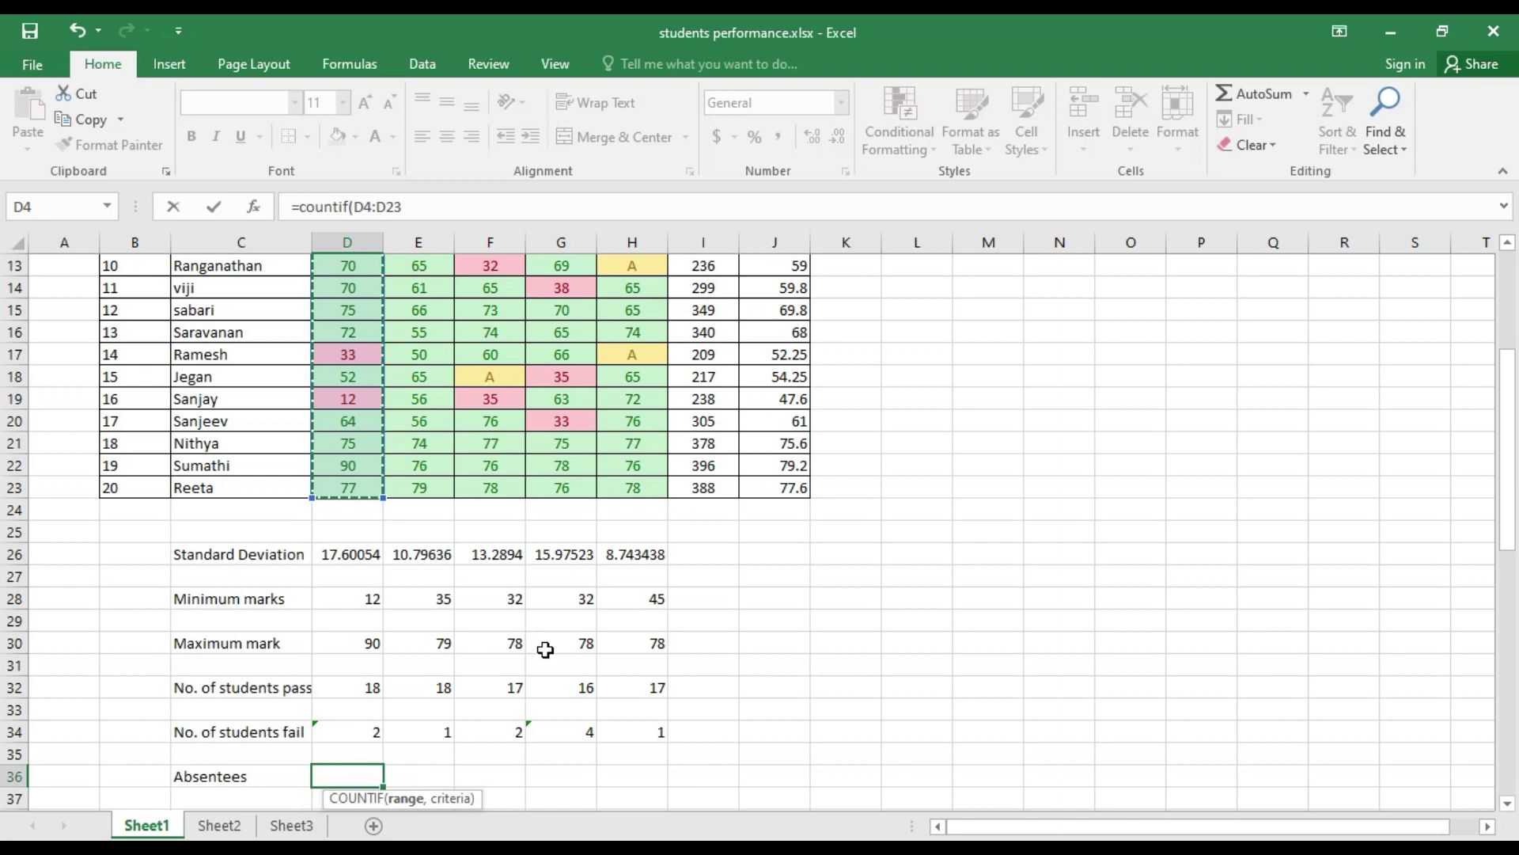
type(",\"")
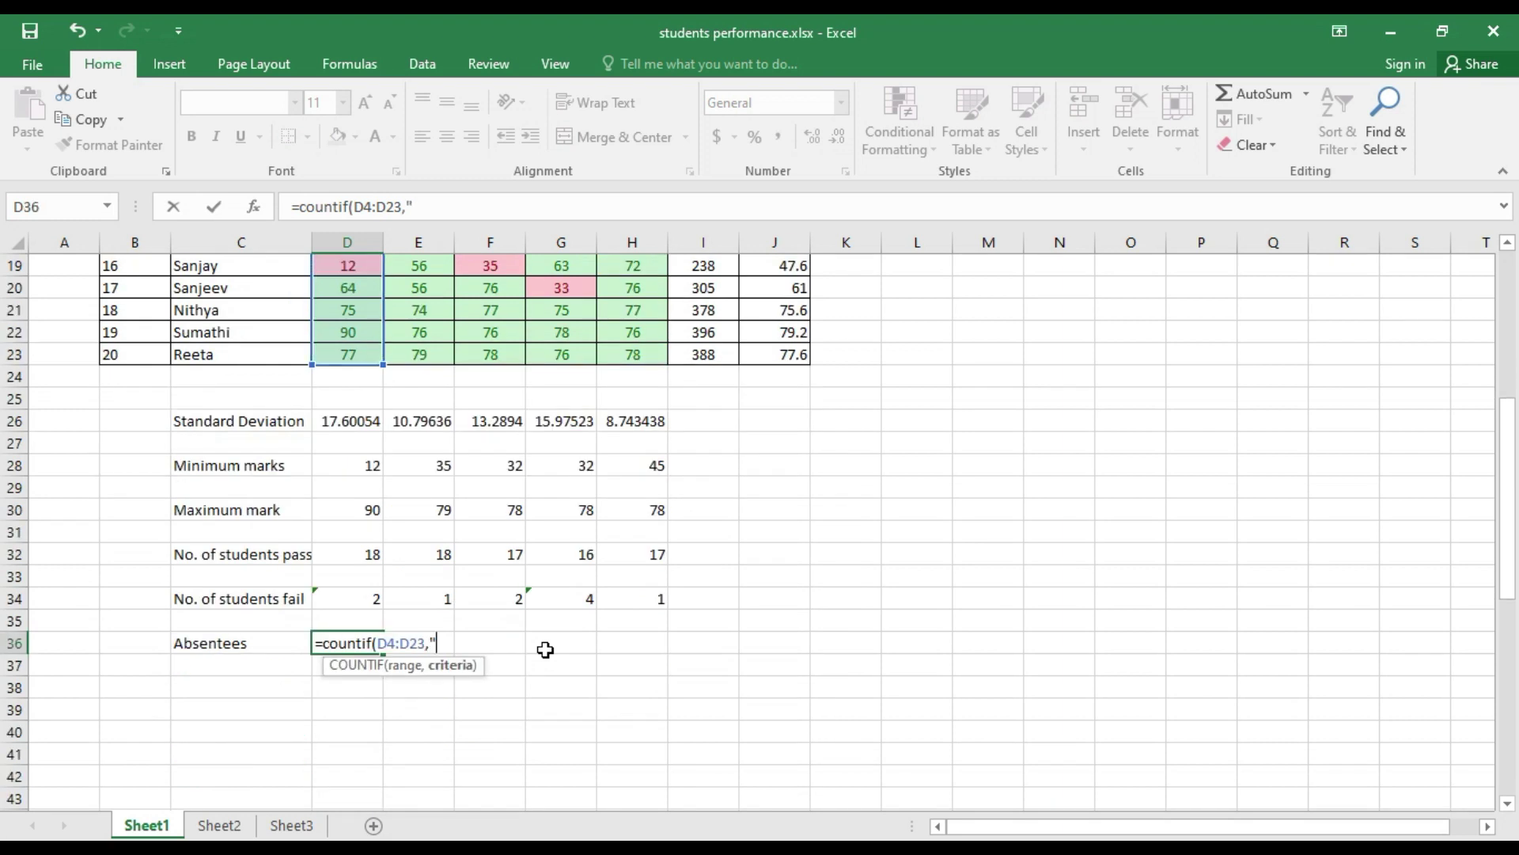
type("a")
key("BackSpace")
type("A\")")
key("Return")
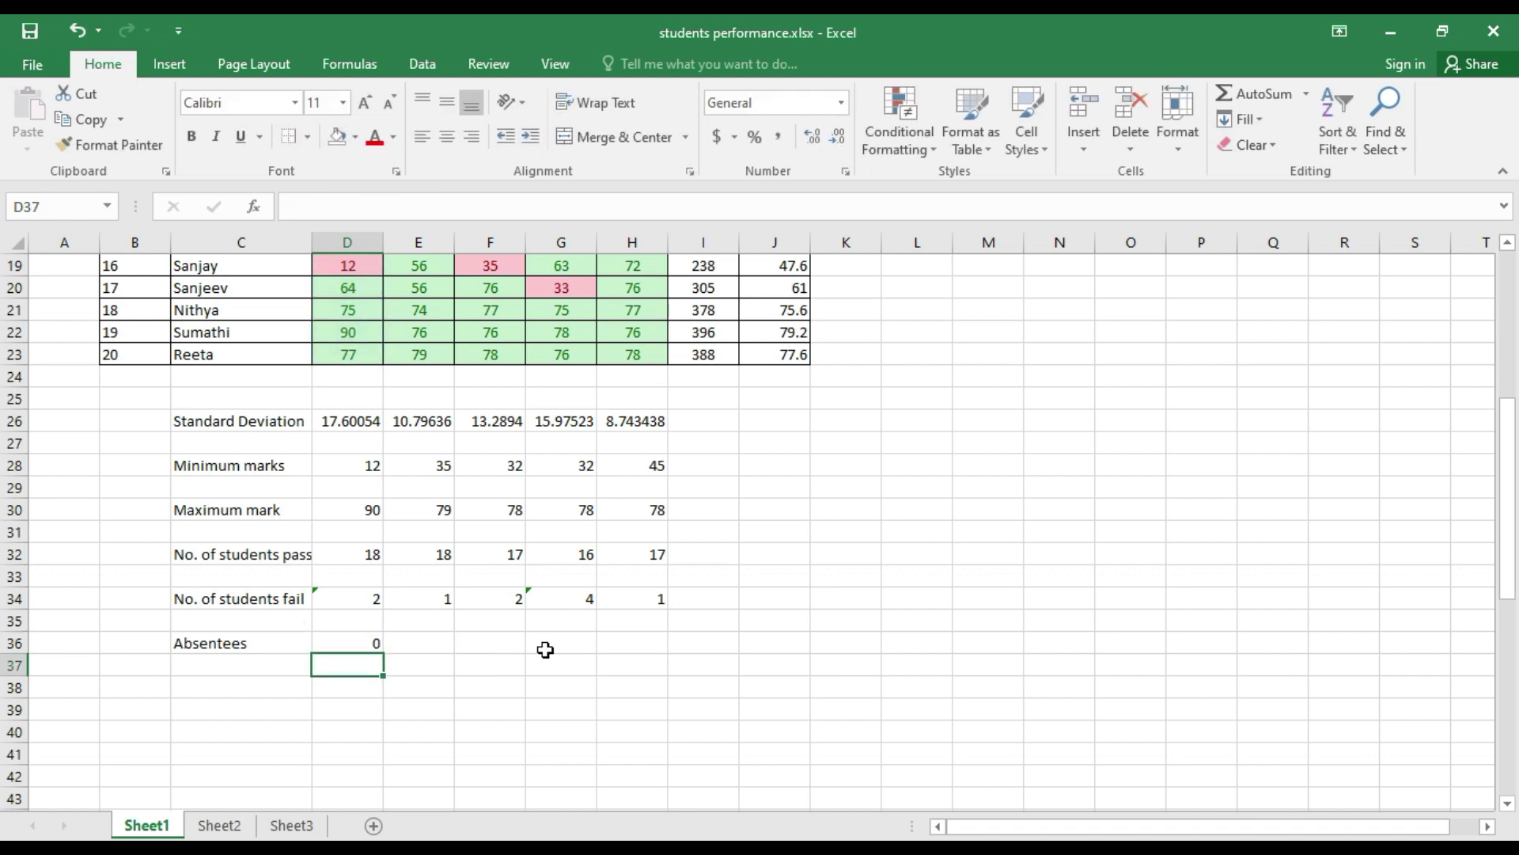
Copy the absentee count formula from D36 across to H36 for the remaining subjects.
left_click(353, 644)
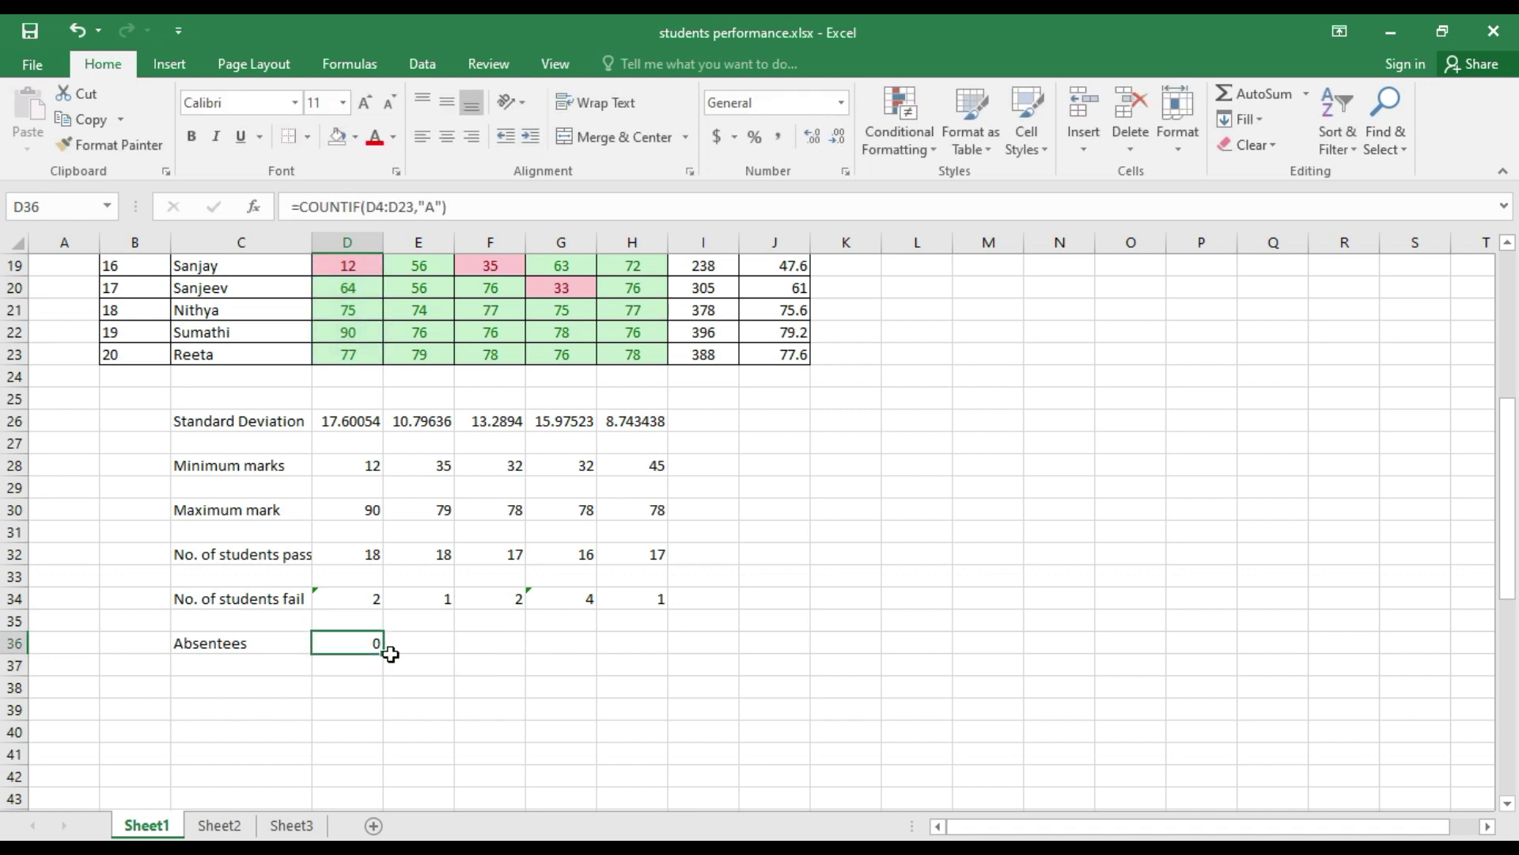
left_click_drag(388, 654, 652, 638)
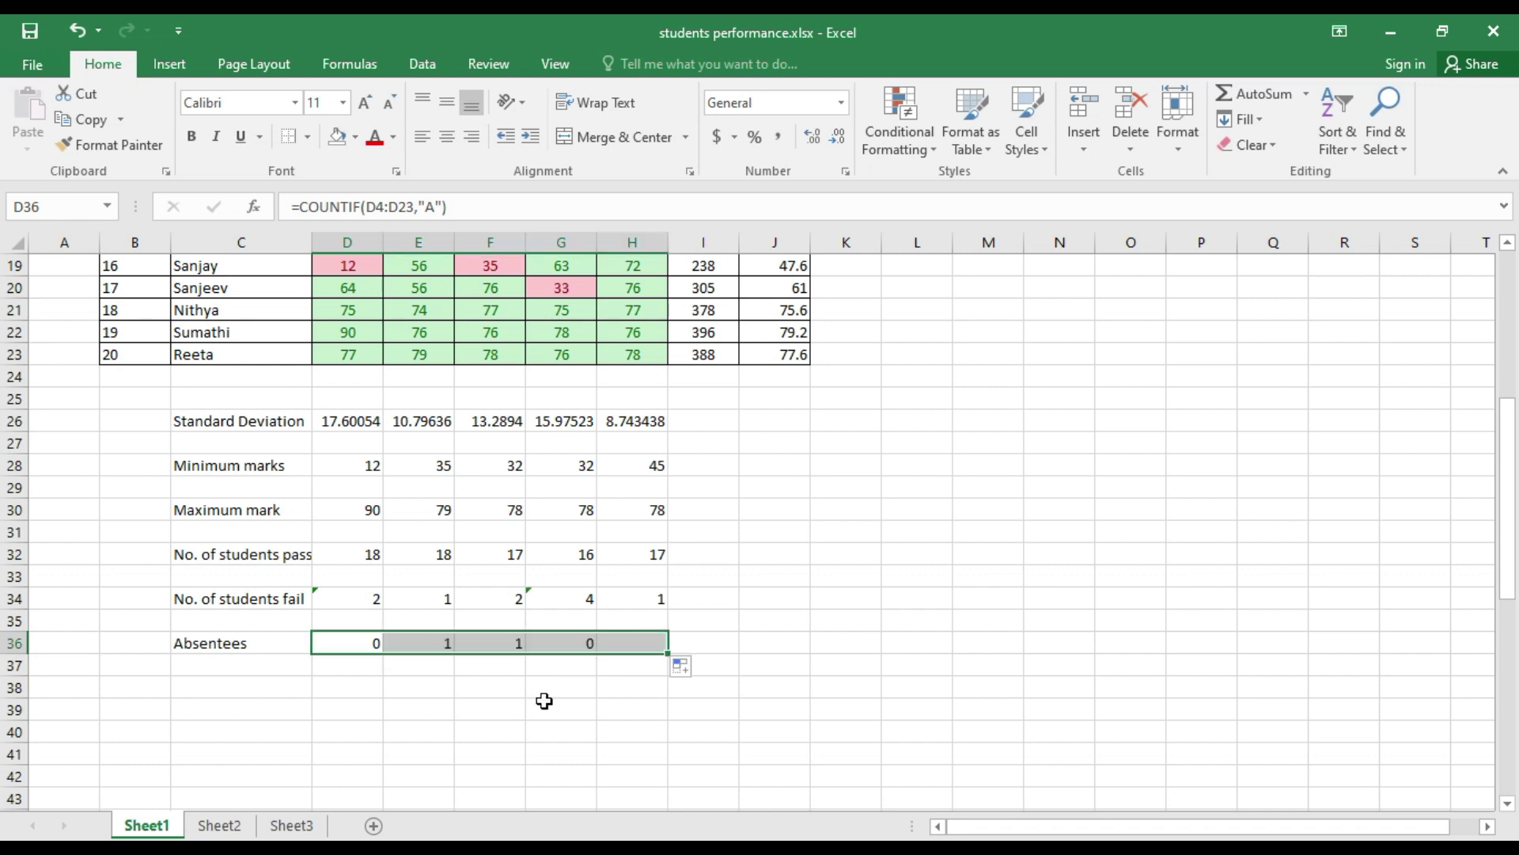
Check the absentee counts in row 36 against the A entries in the FM, HRM and RM columns.
left_click(444, 643)
scroll(444, 640, "up", 6)
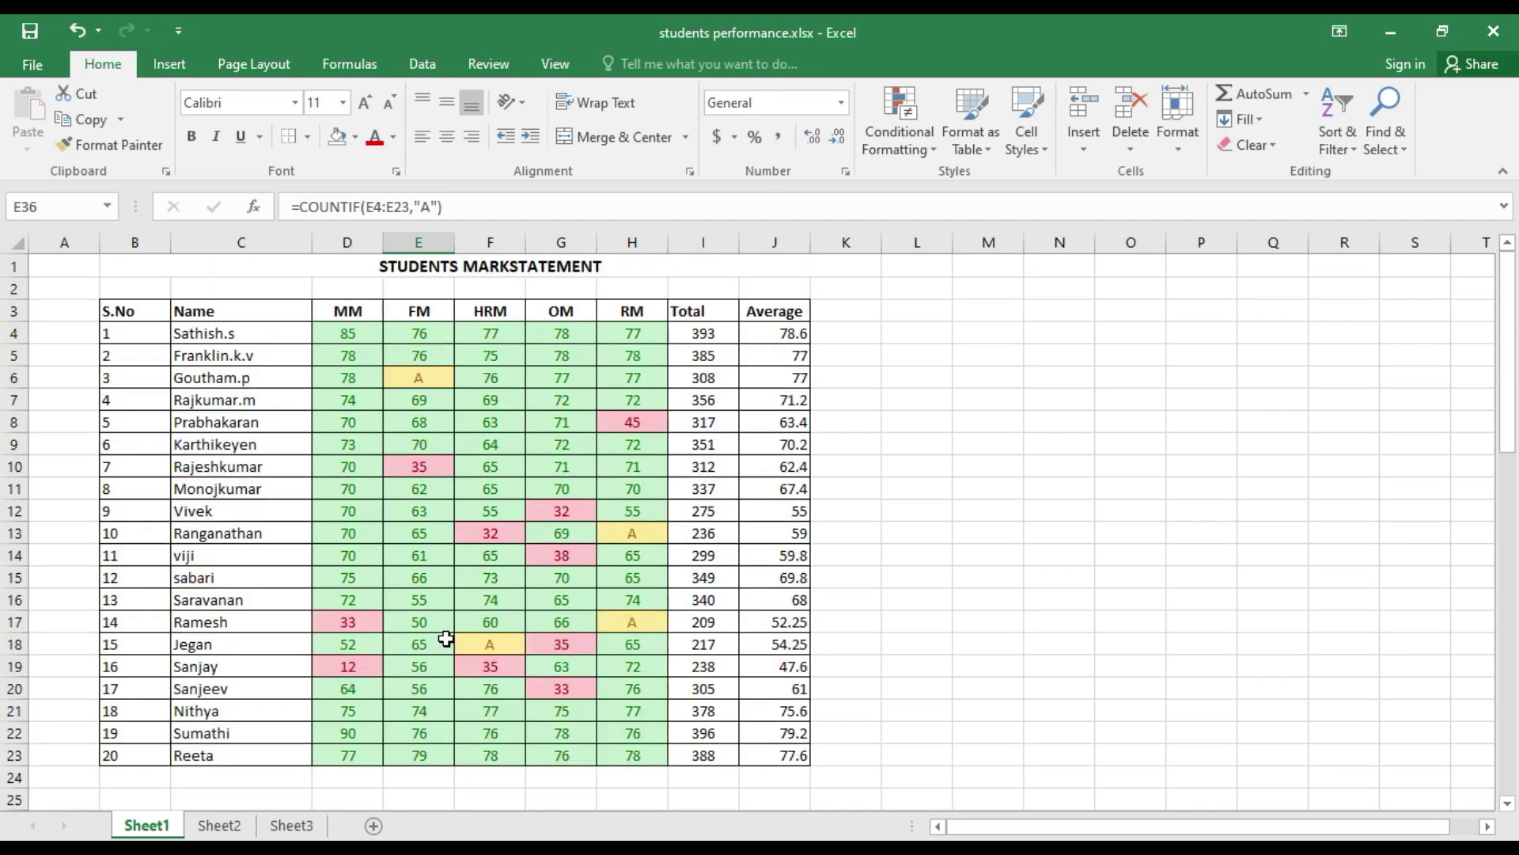
scroll(503, 589, "down", 1)
left_click(498, 577)
scroll(498, 577, "up", 1)
scroll(499, 577, "down", 7)
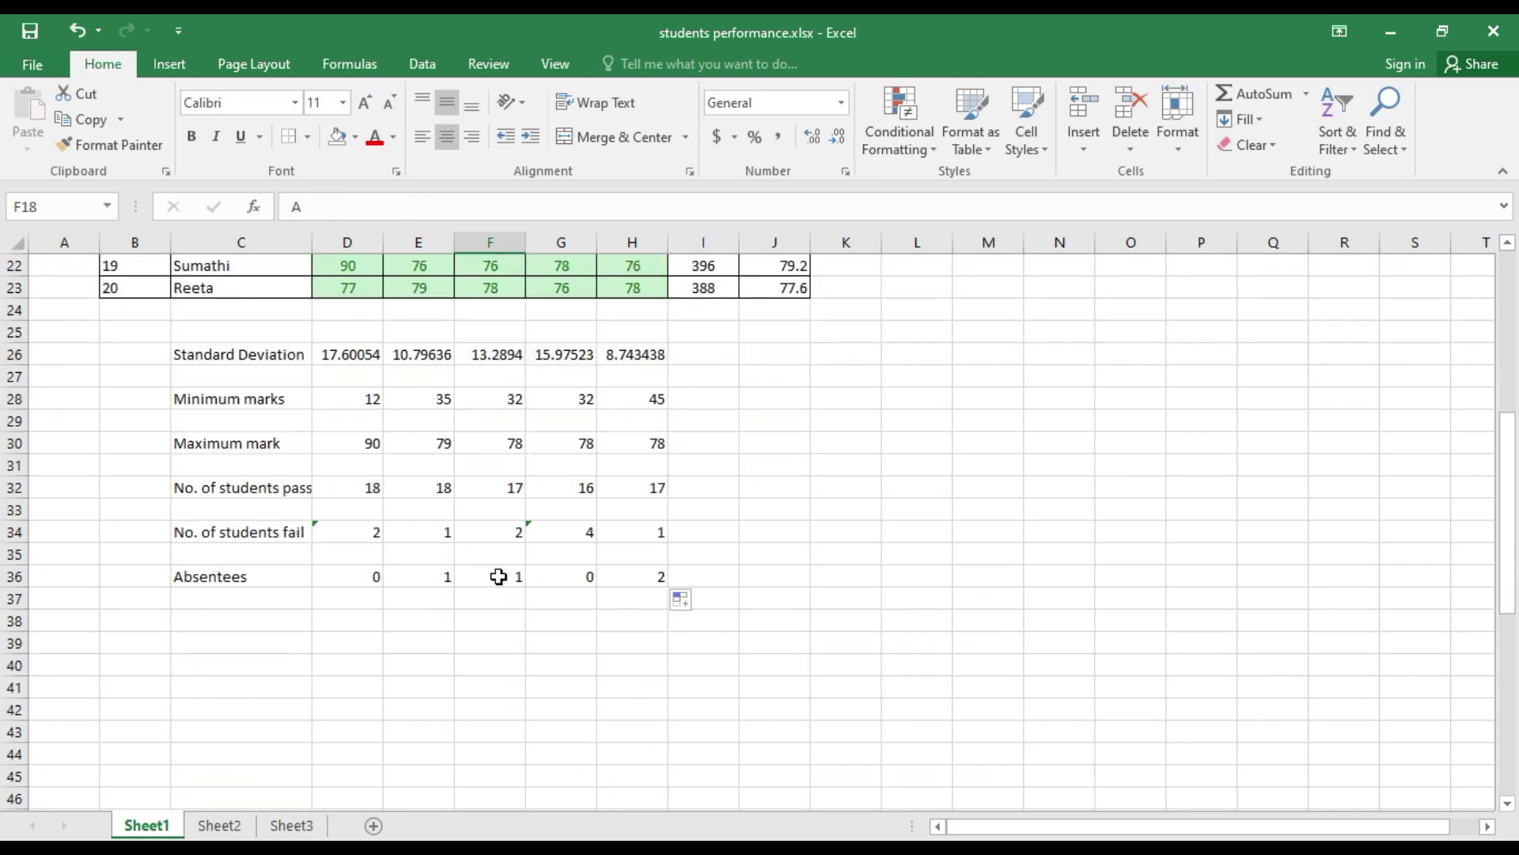
scroll(546, 579, "up", 4)
scroll(550, 579, "up", 3)
scroll(665, 478, "down", 5)
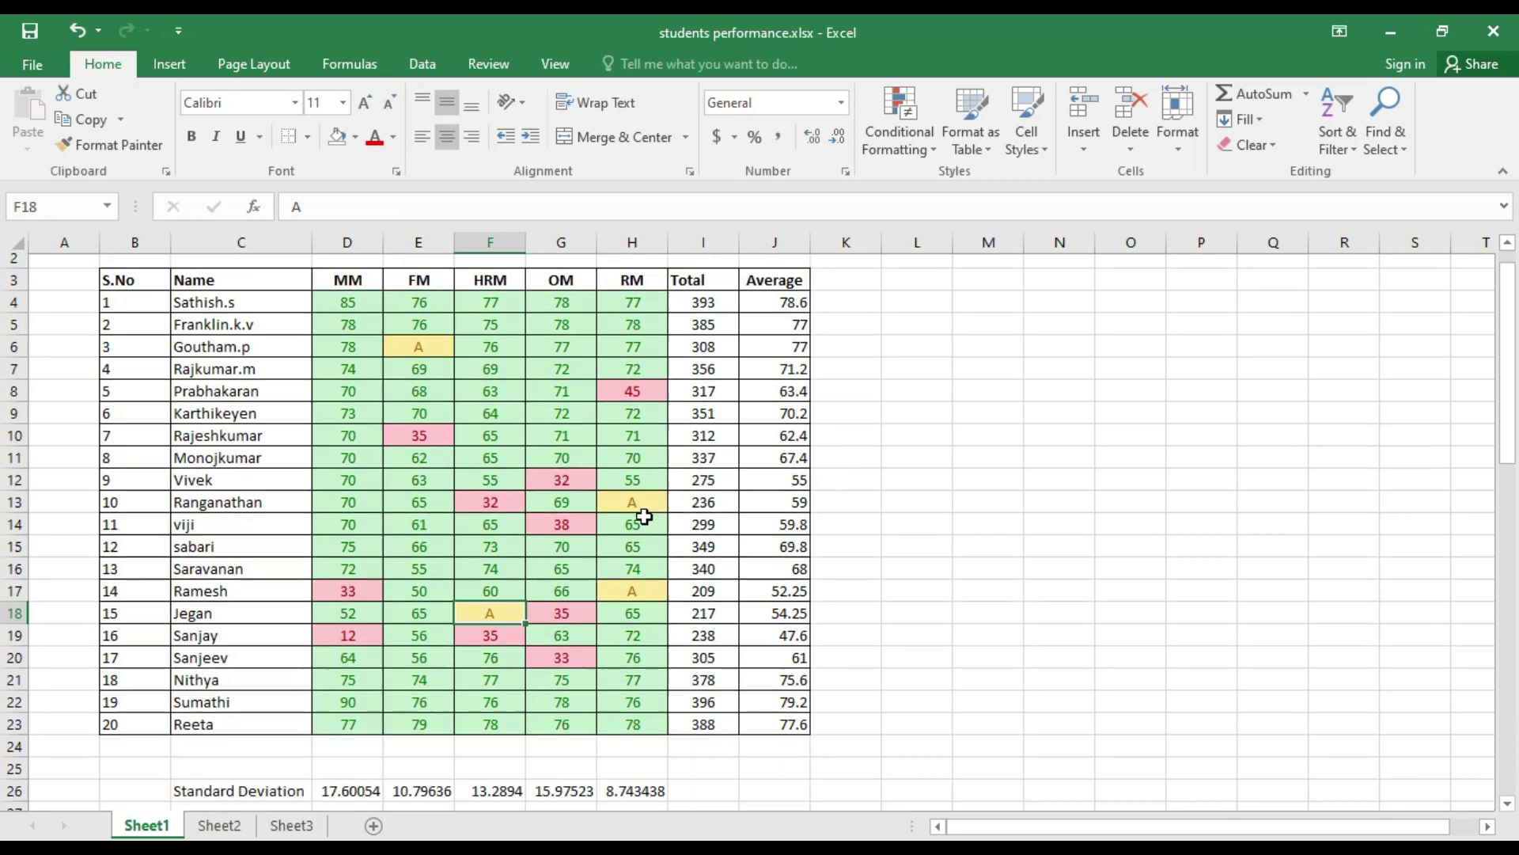
left_click(657, 711)
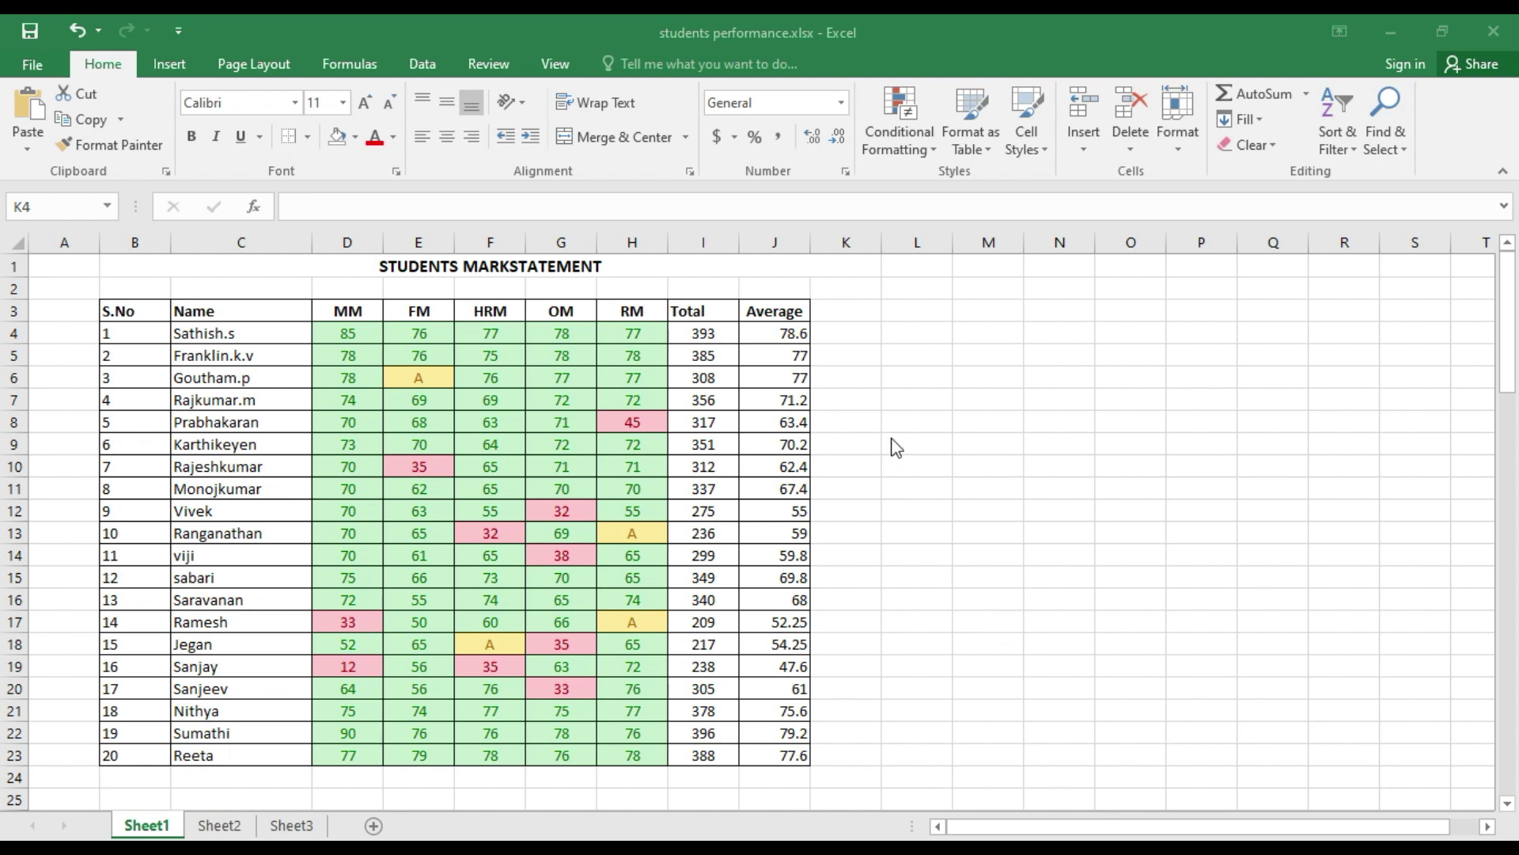
Rank the first student's total in K4 in descending order with =RANK(I4,I4:I23,0).
left_click(846, 327)
type("=r")
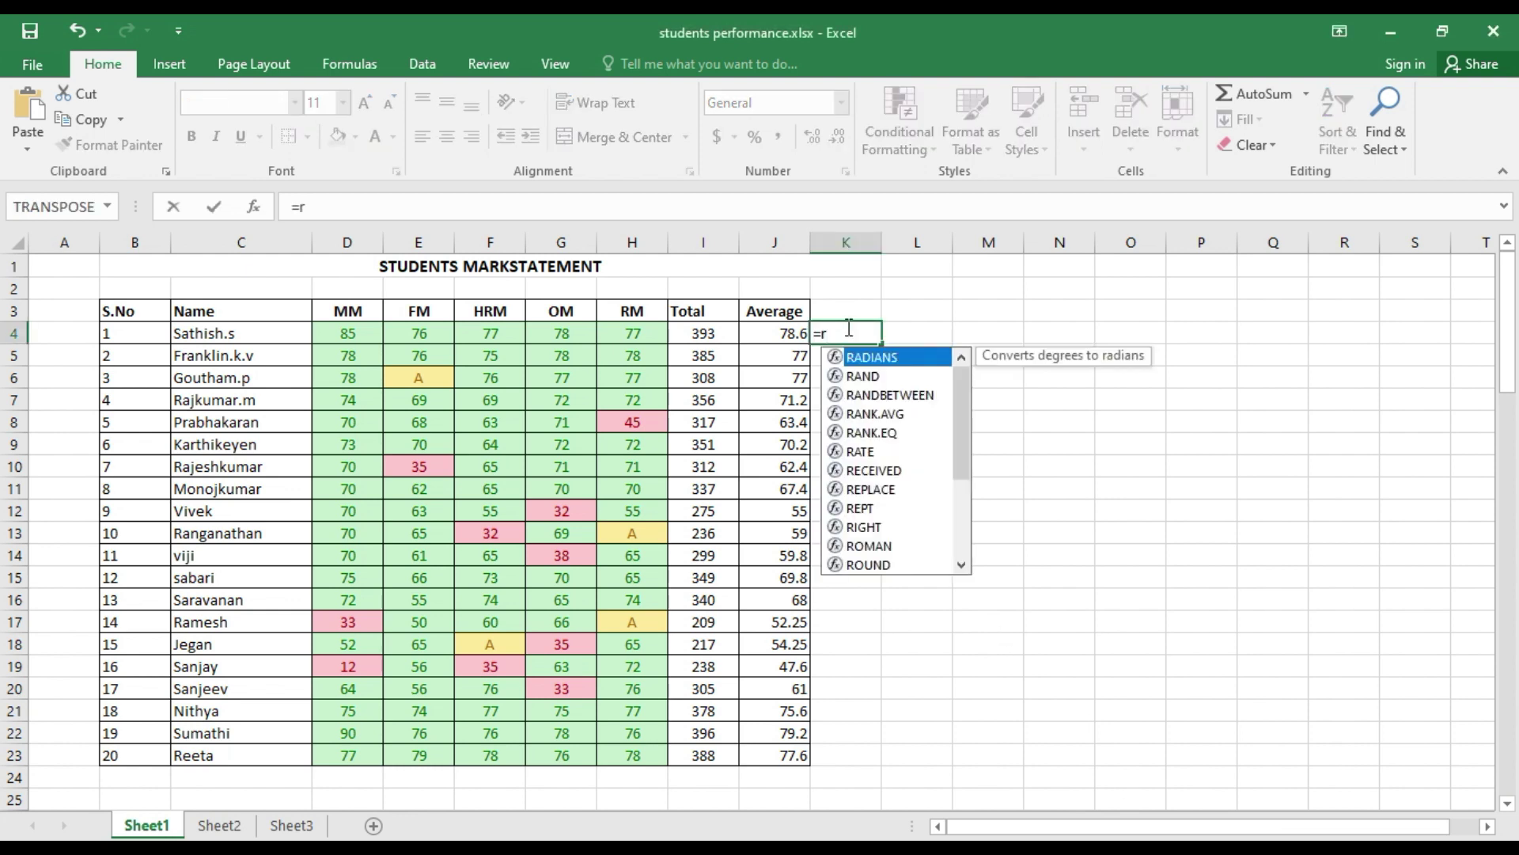
type("ank")
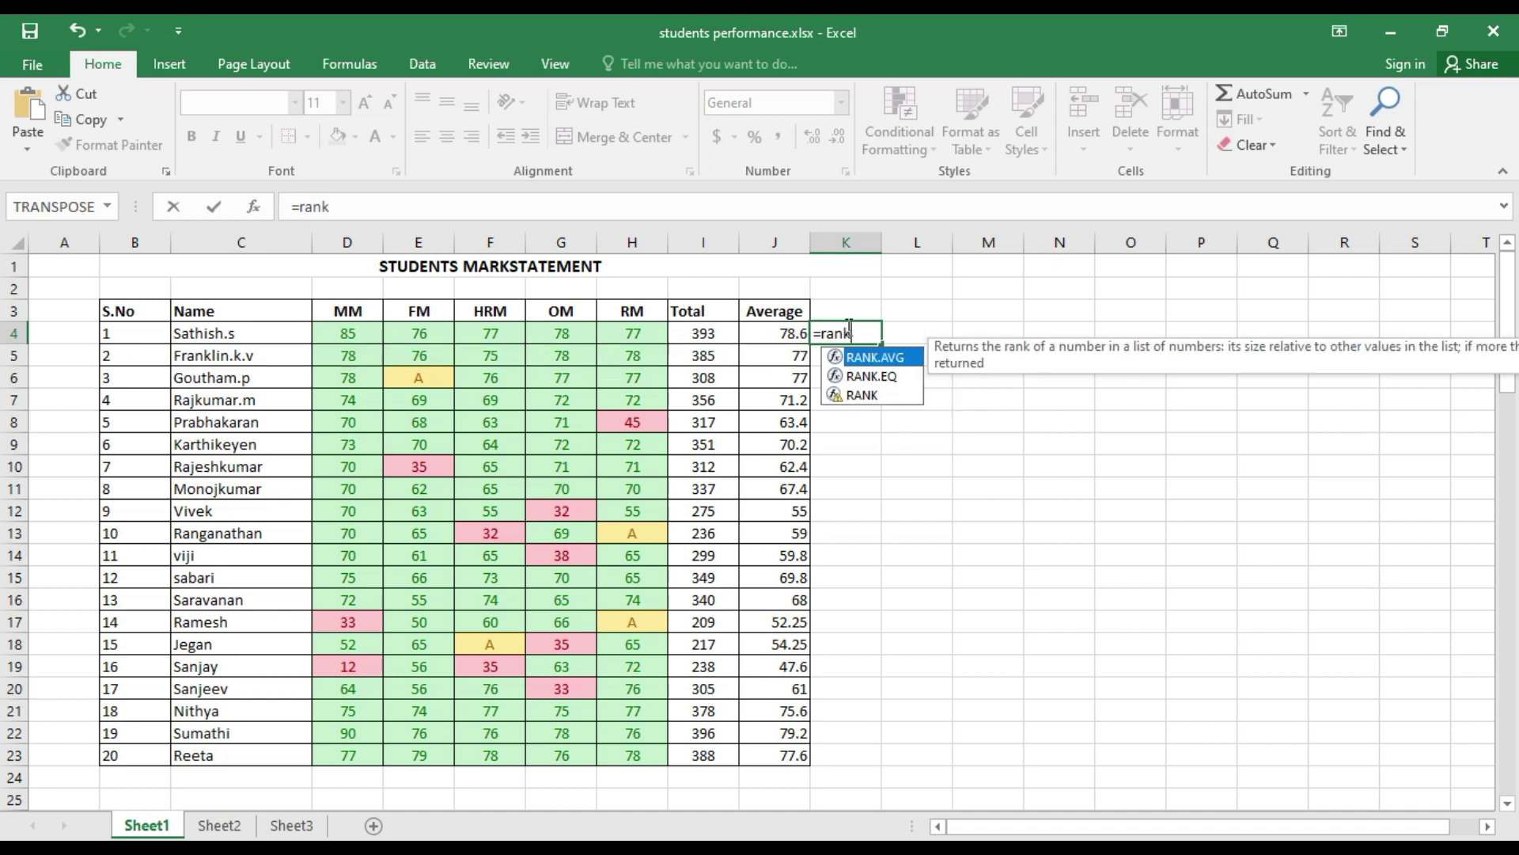
type("(")
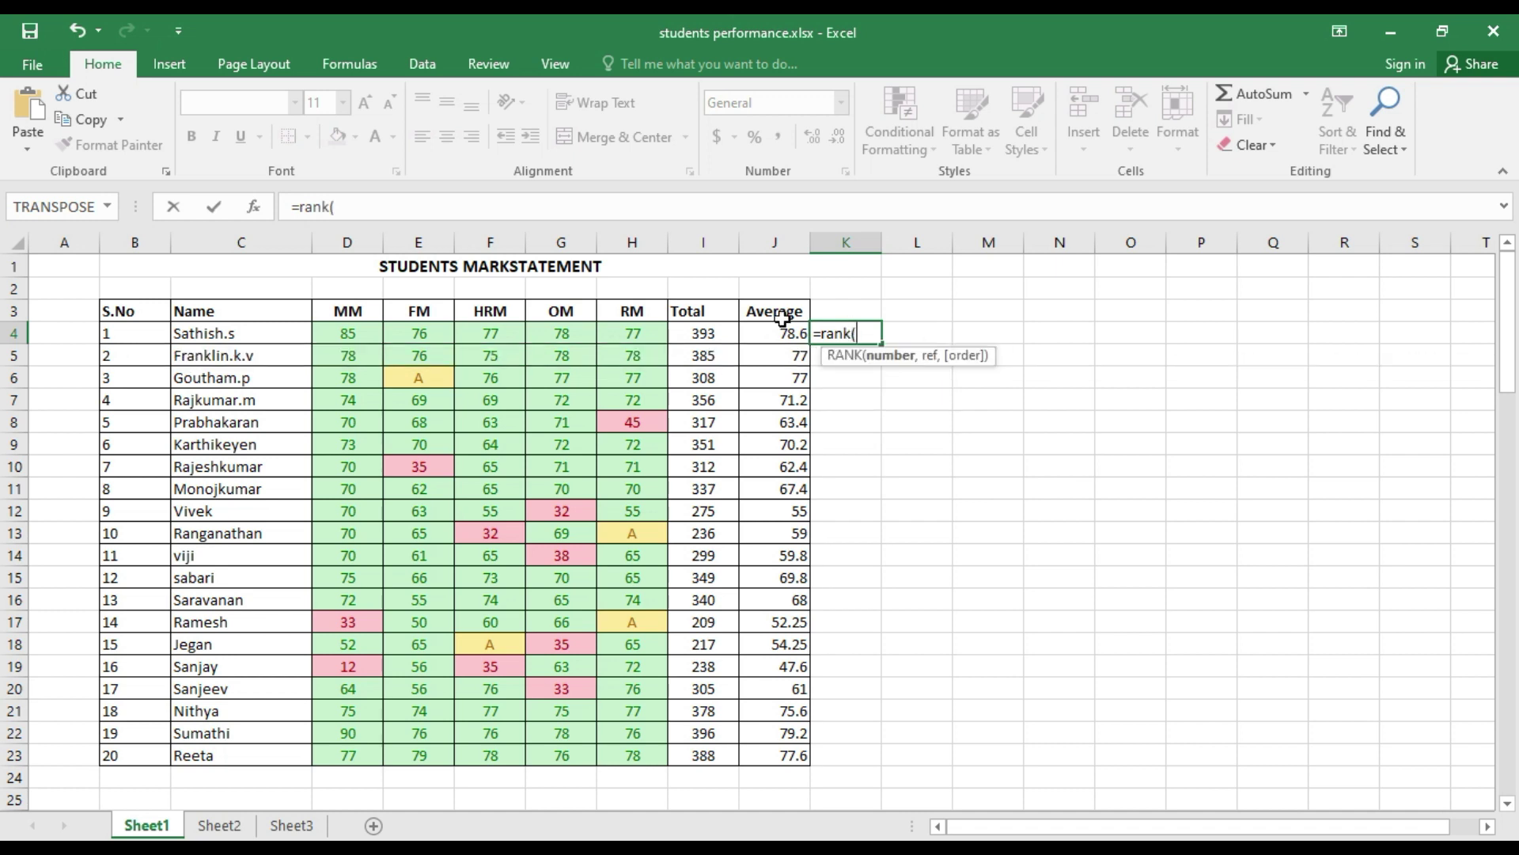
left_click(718, 332)
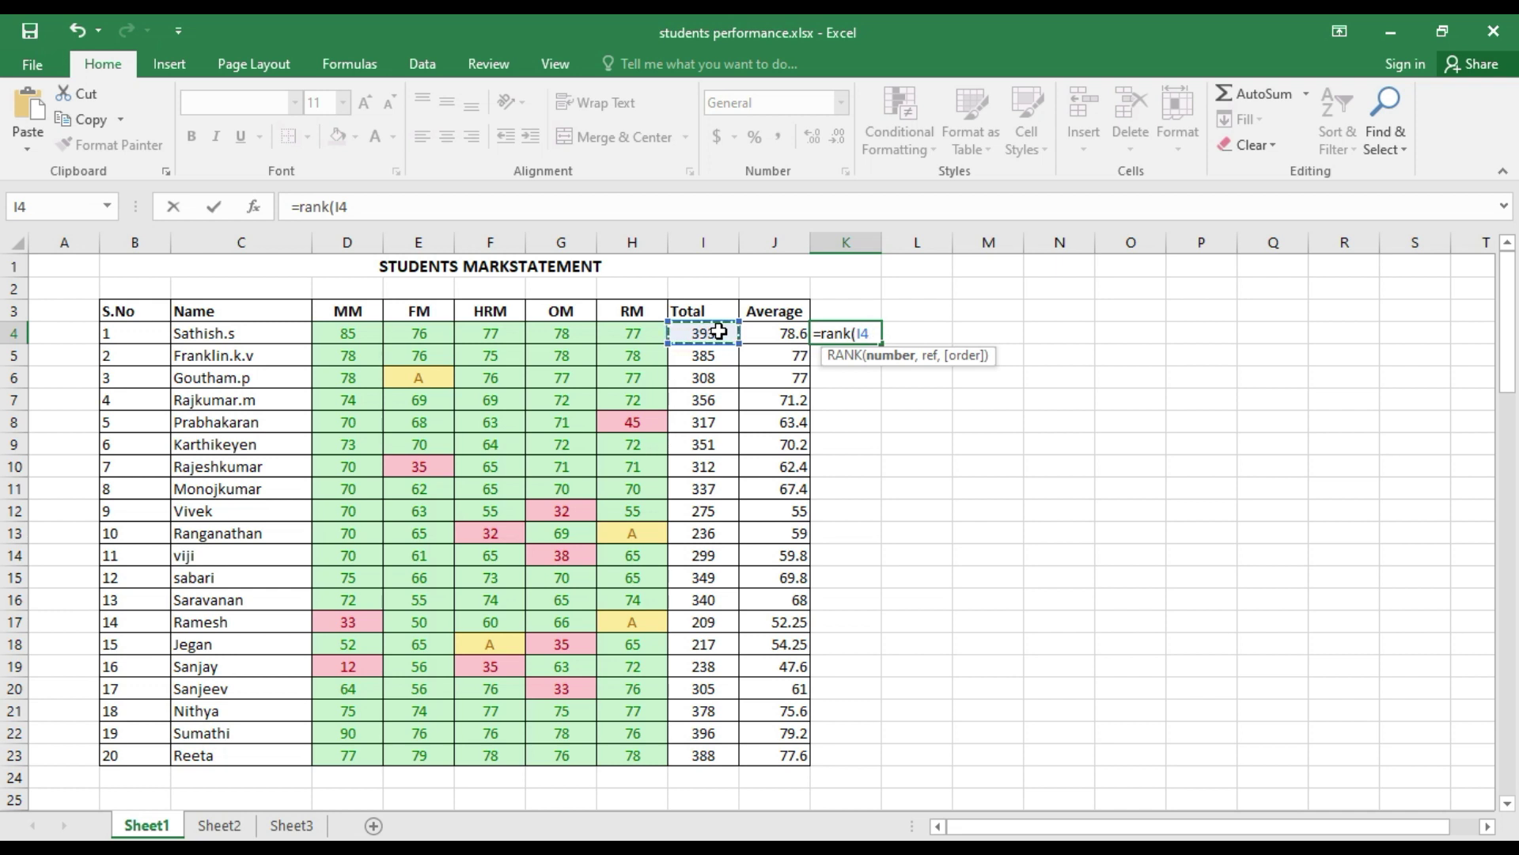
type(",")
left_click_drag(719, 333, 704, 756)
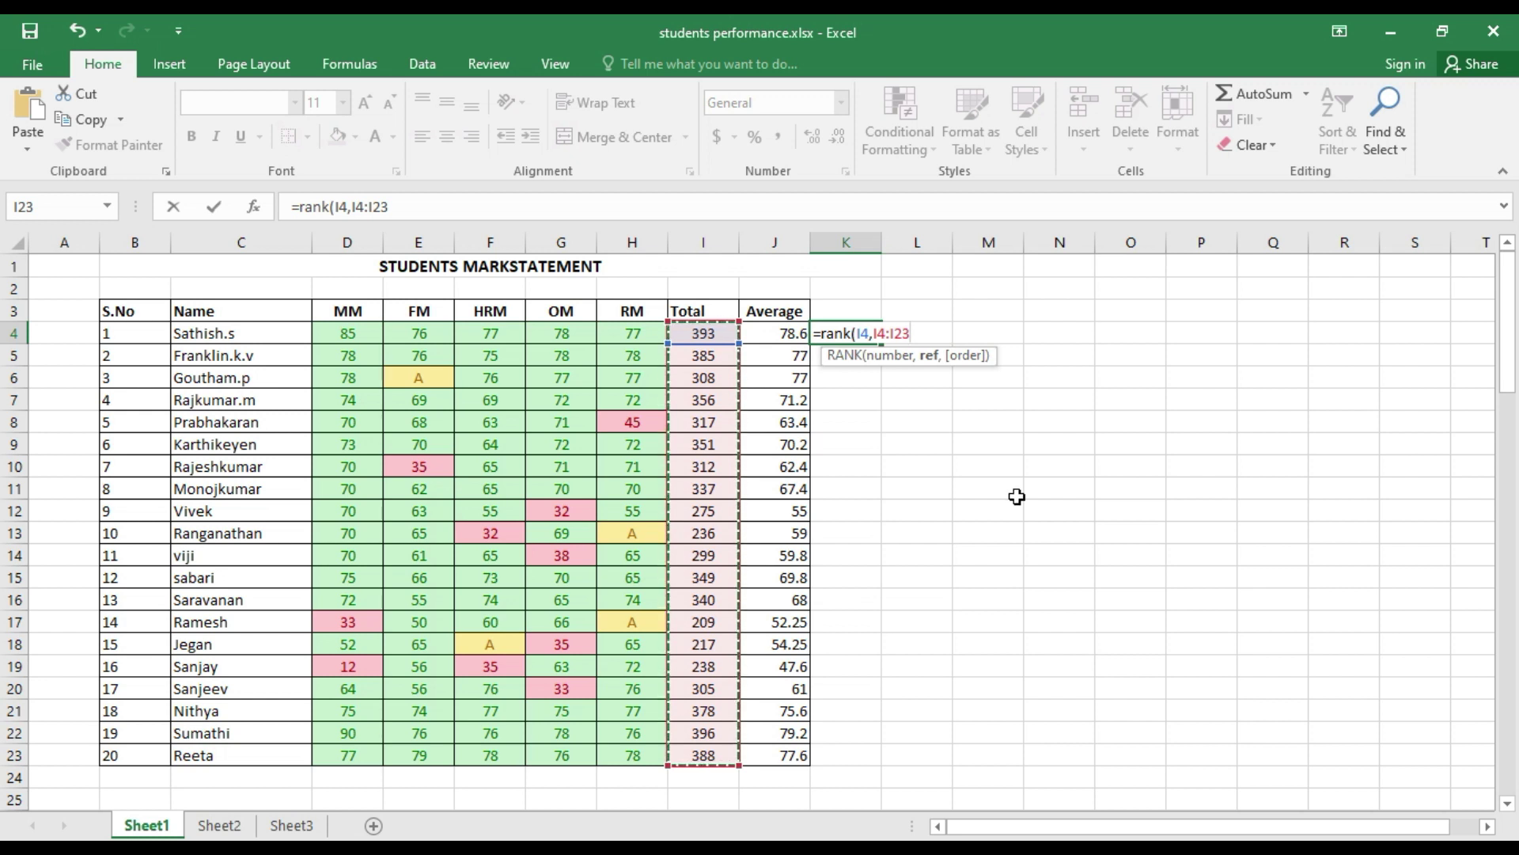
type(",")
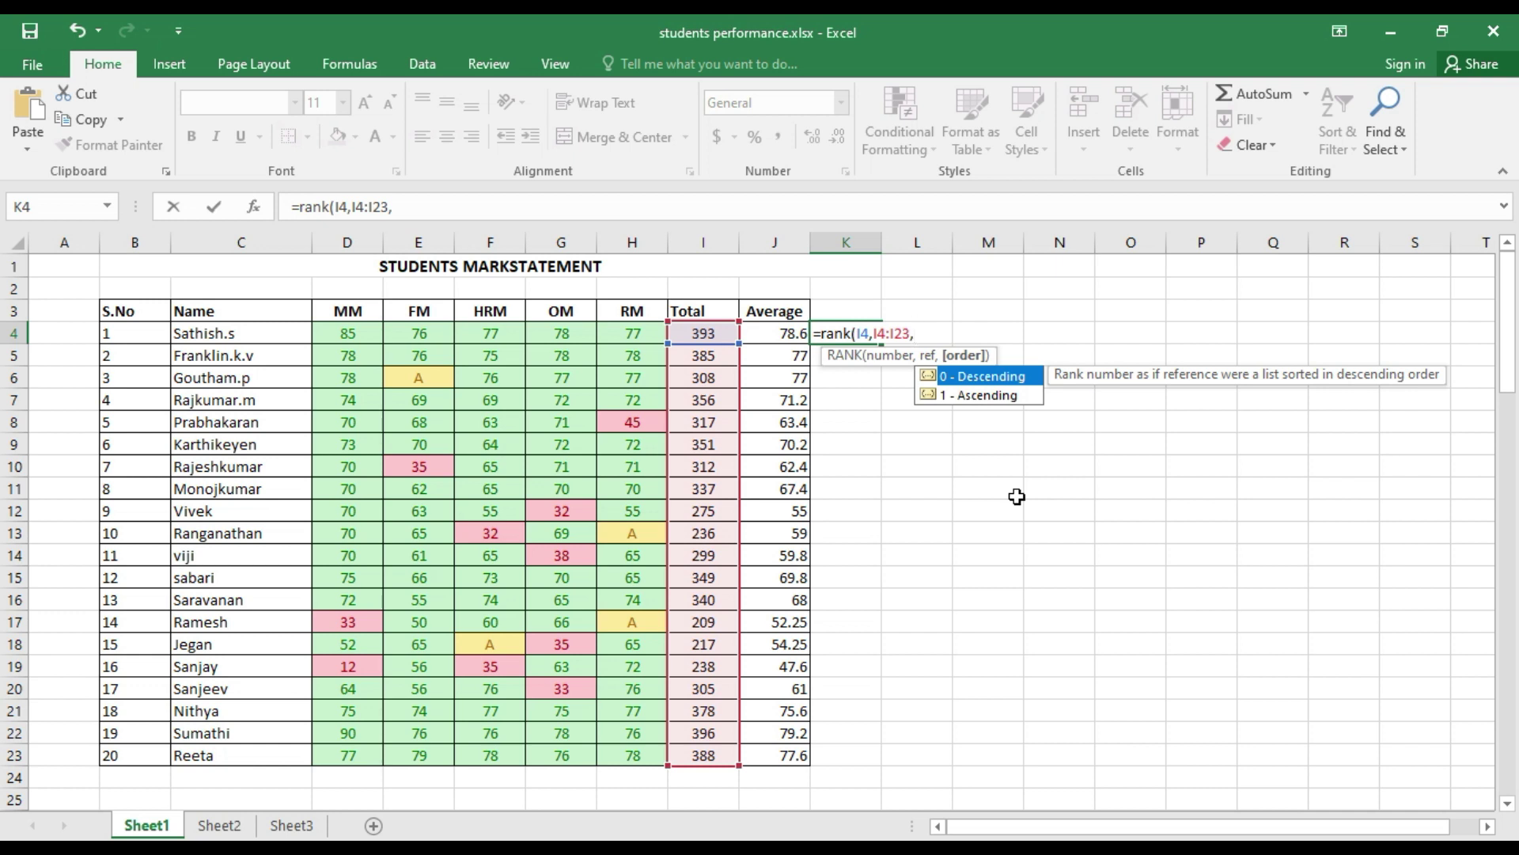
left_click(999, 378)
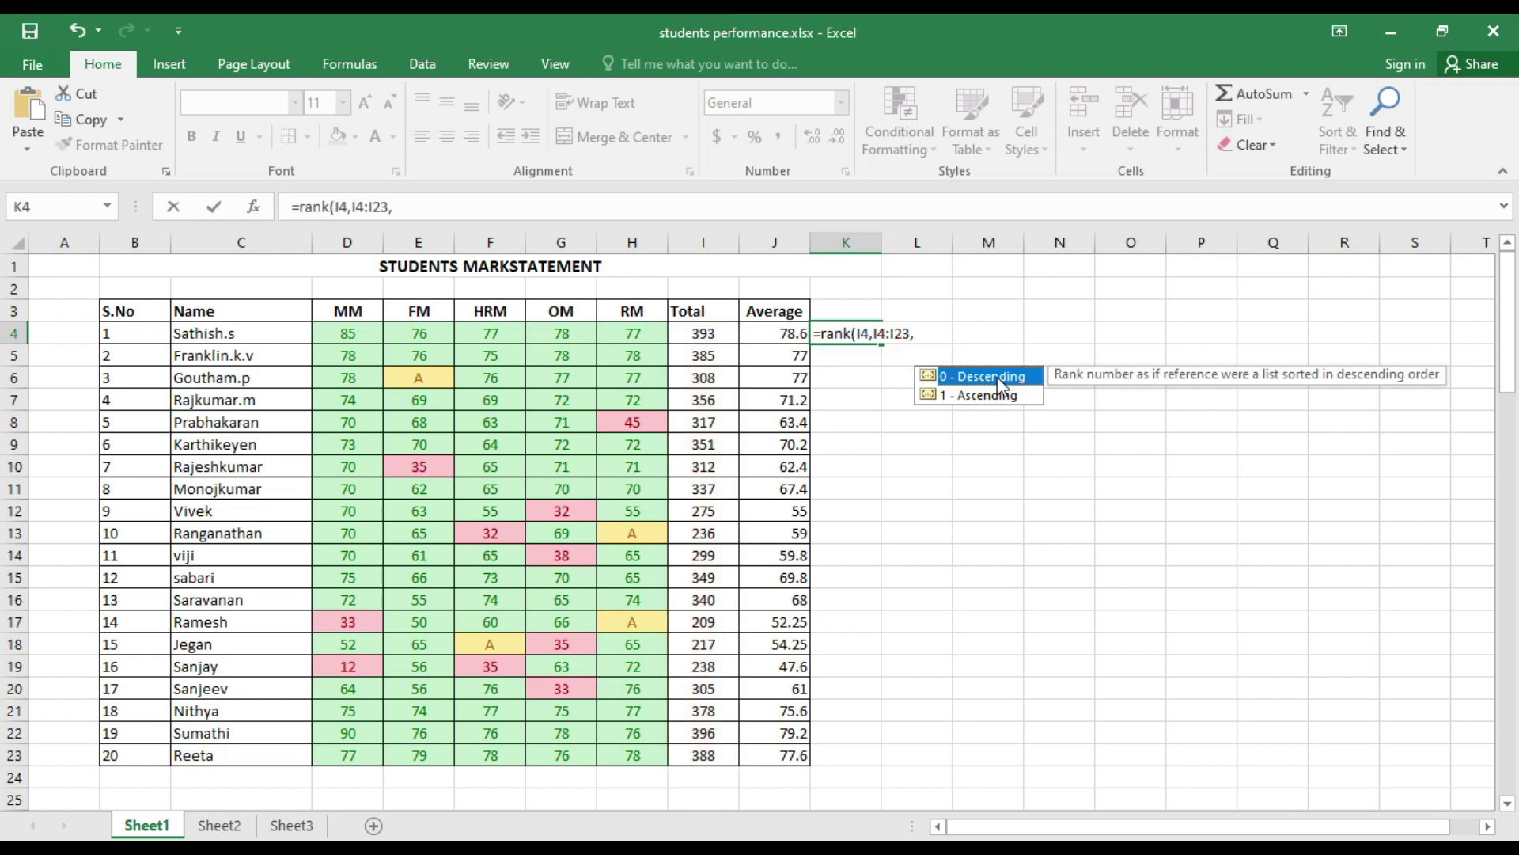
left_click(926, 336)
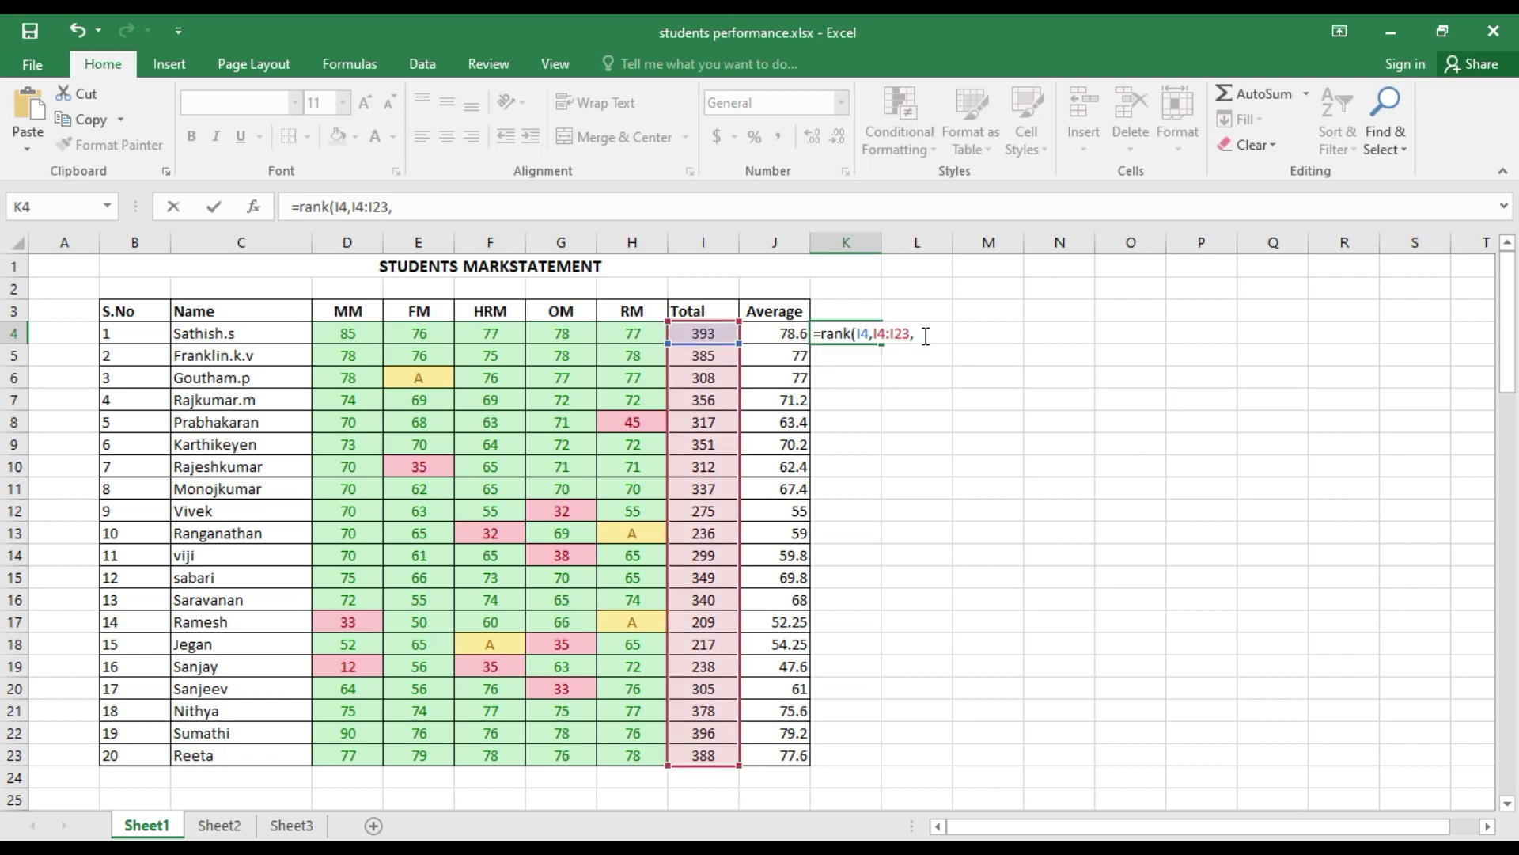
type("0")
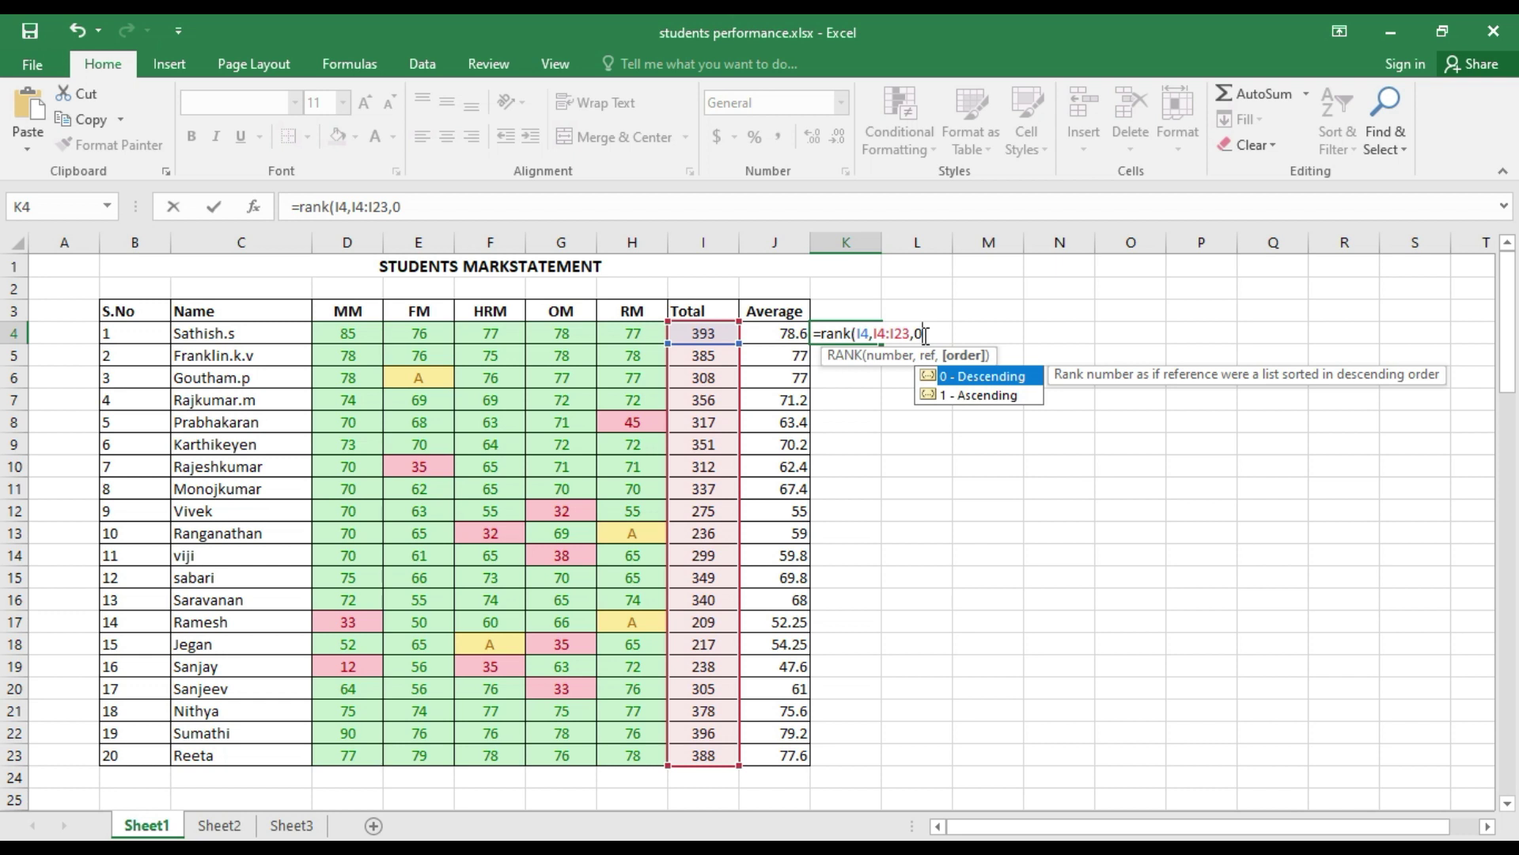
key("Return")
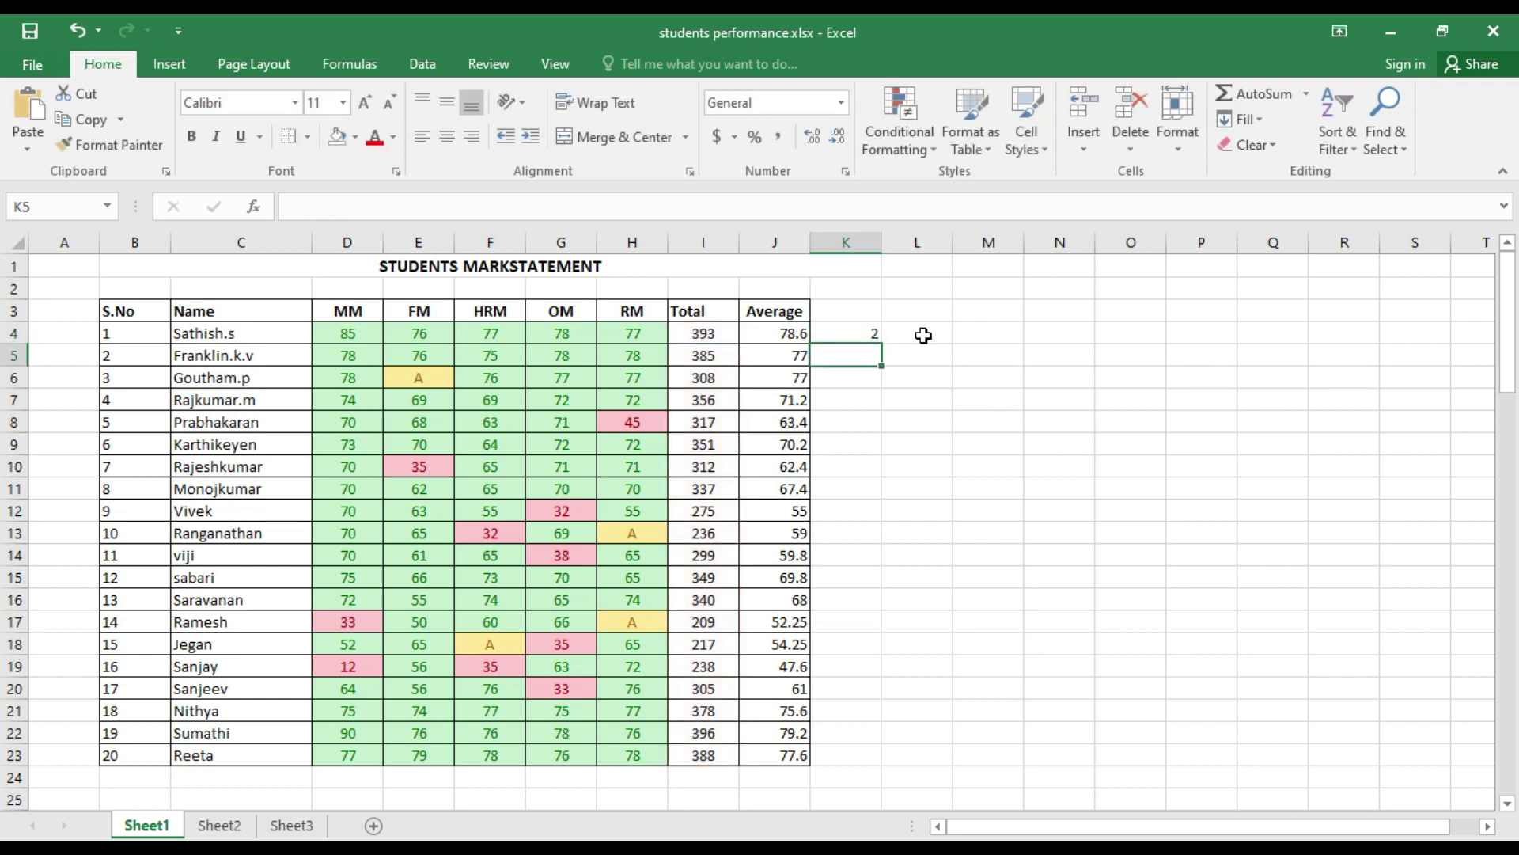
Copy the rank formula from K4 down to K23 for all students.
left_click(874, 333)
left_click_drag(881, 342, 839, 764)
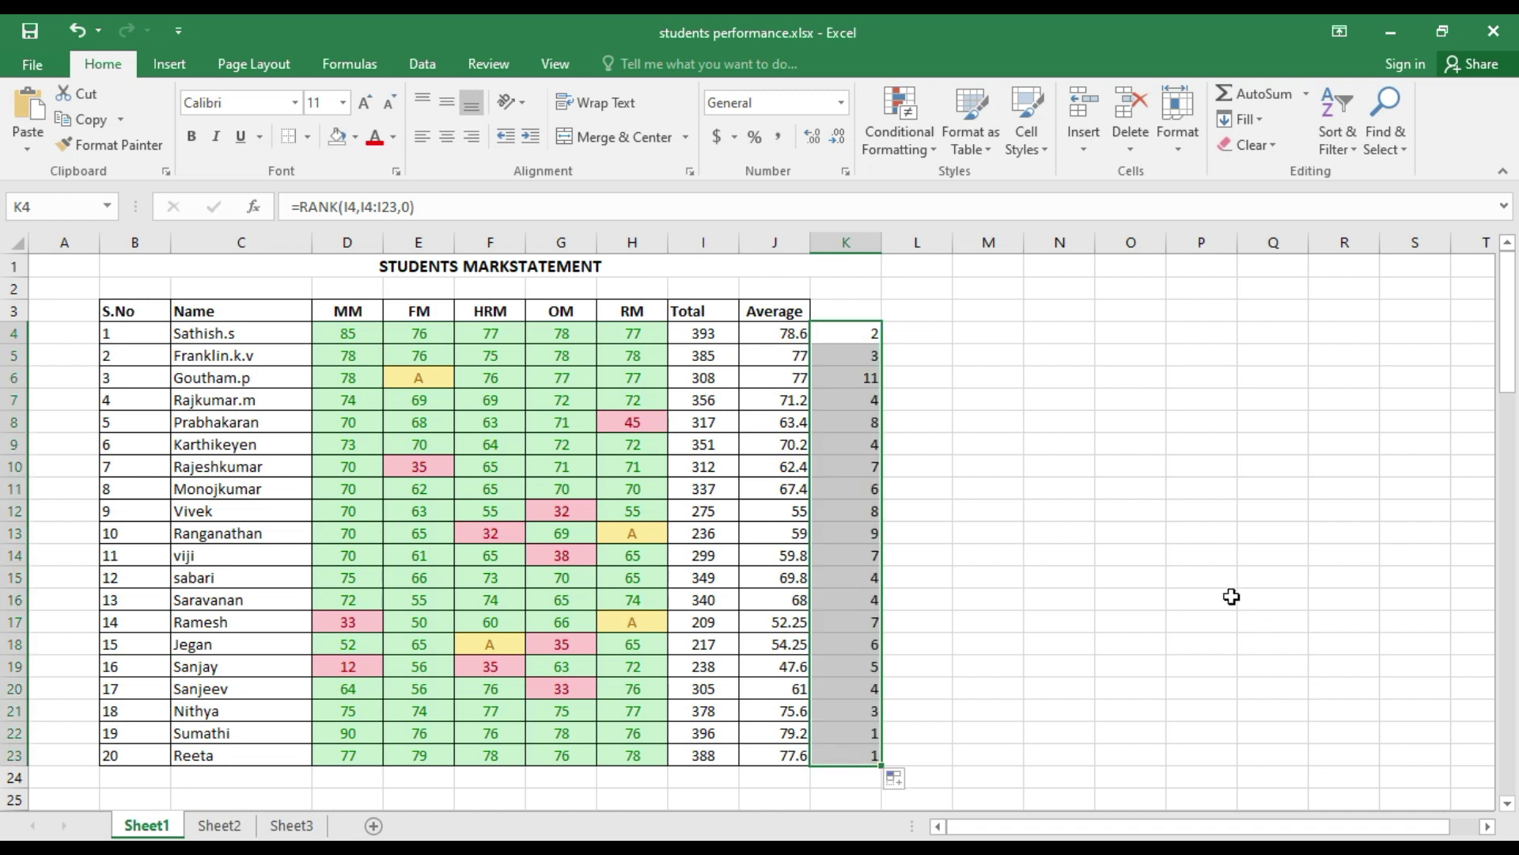
left_click(1064, 511)
Compare the ranks in K22:K23 with the matching totals in I22:I23.
left_click(855, 333)
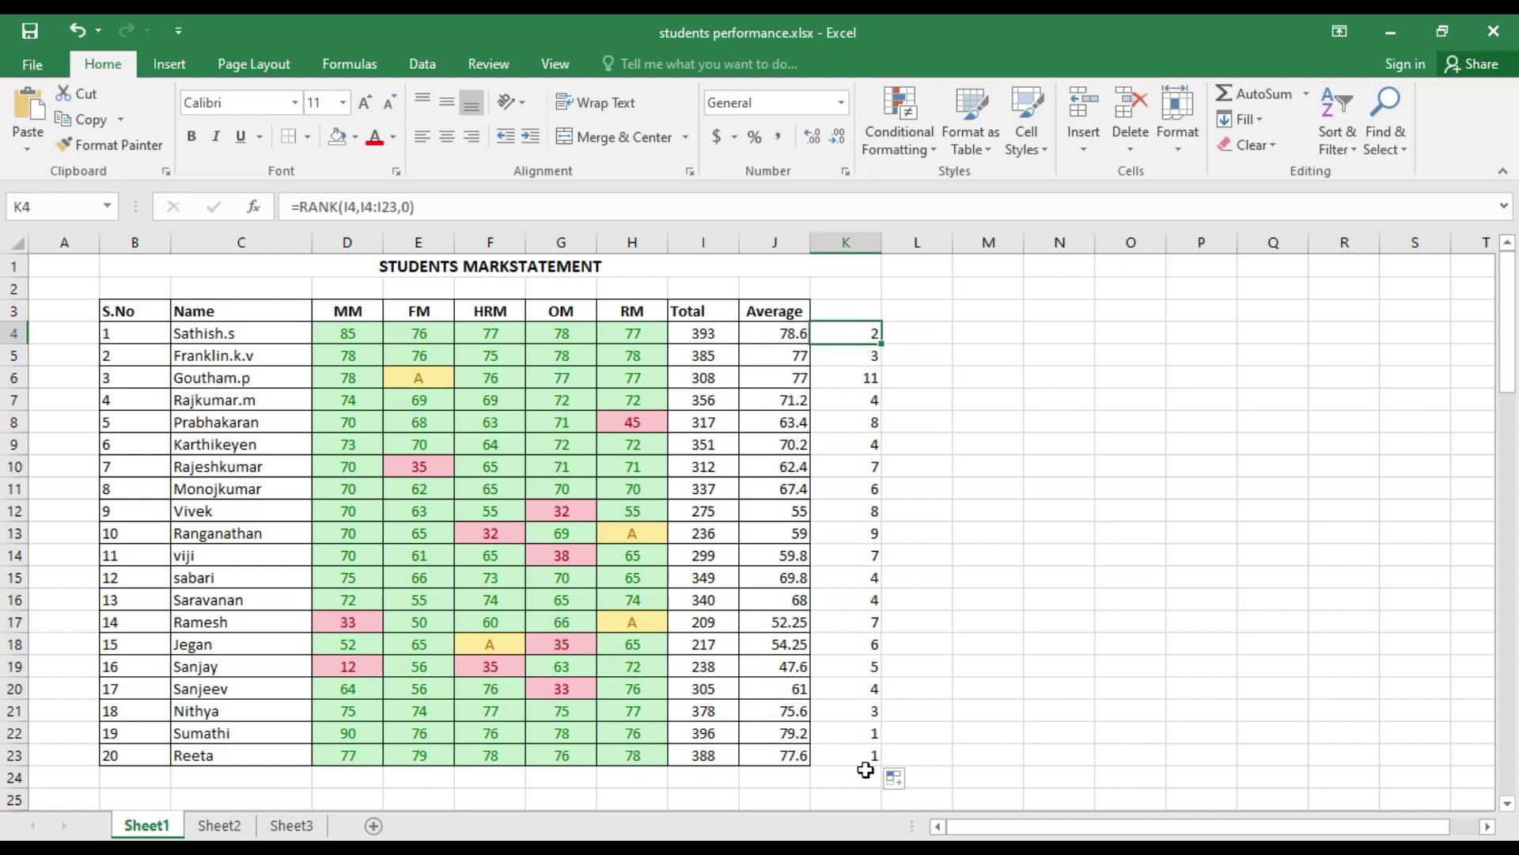
left_click_drag(847, 733, 873, 761)
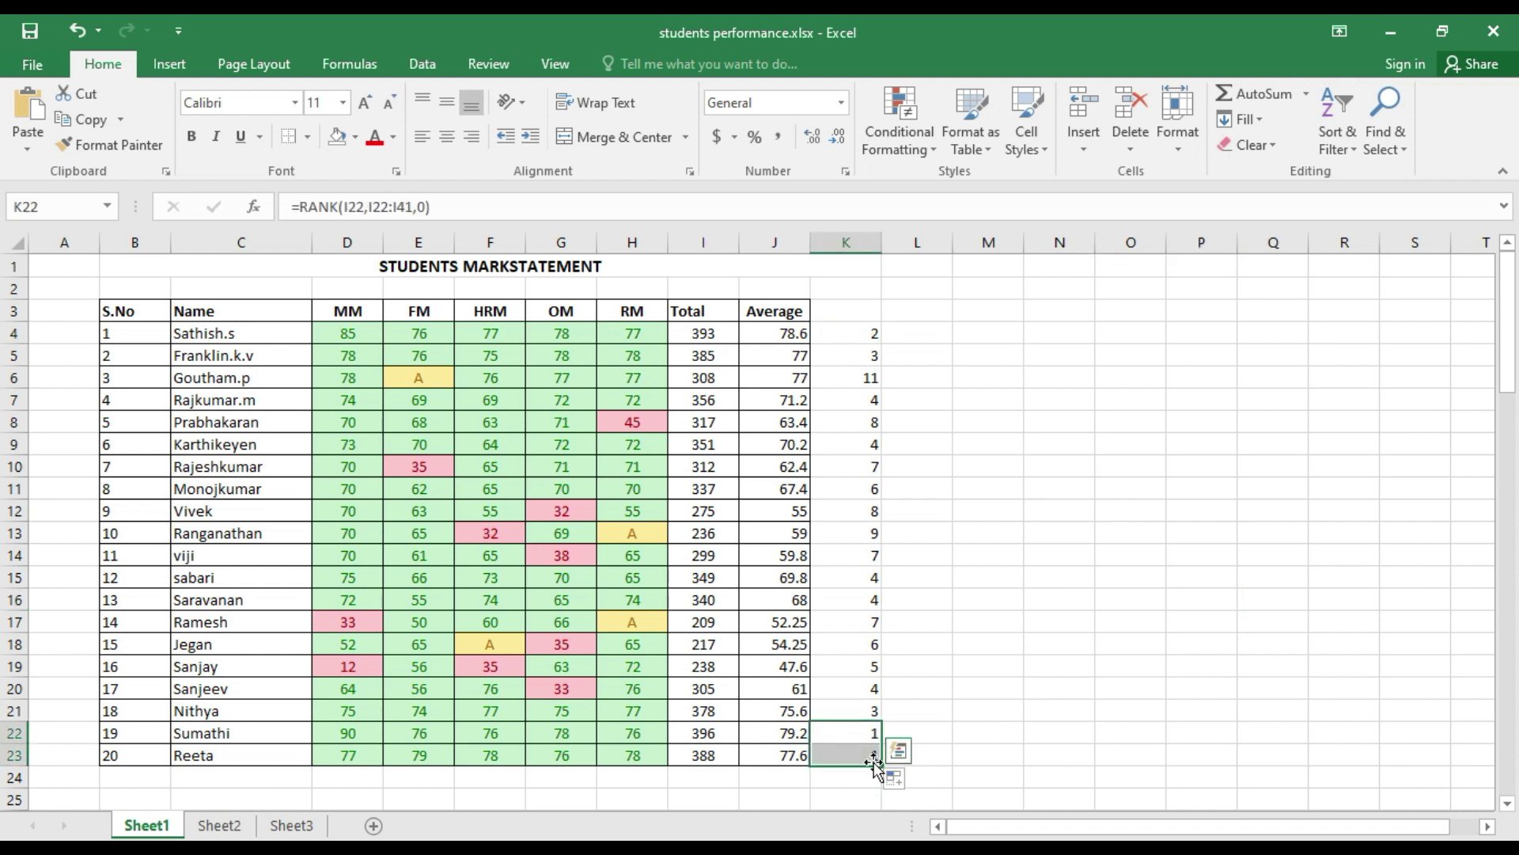
left_click_drag(715, 725, 719, 757)
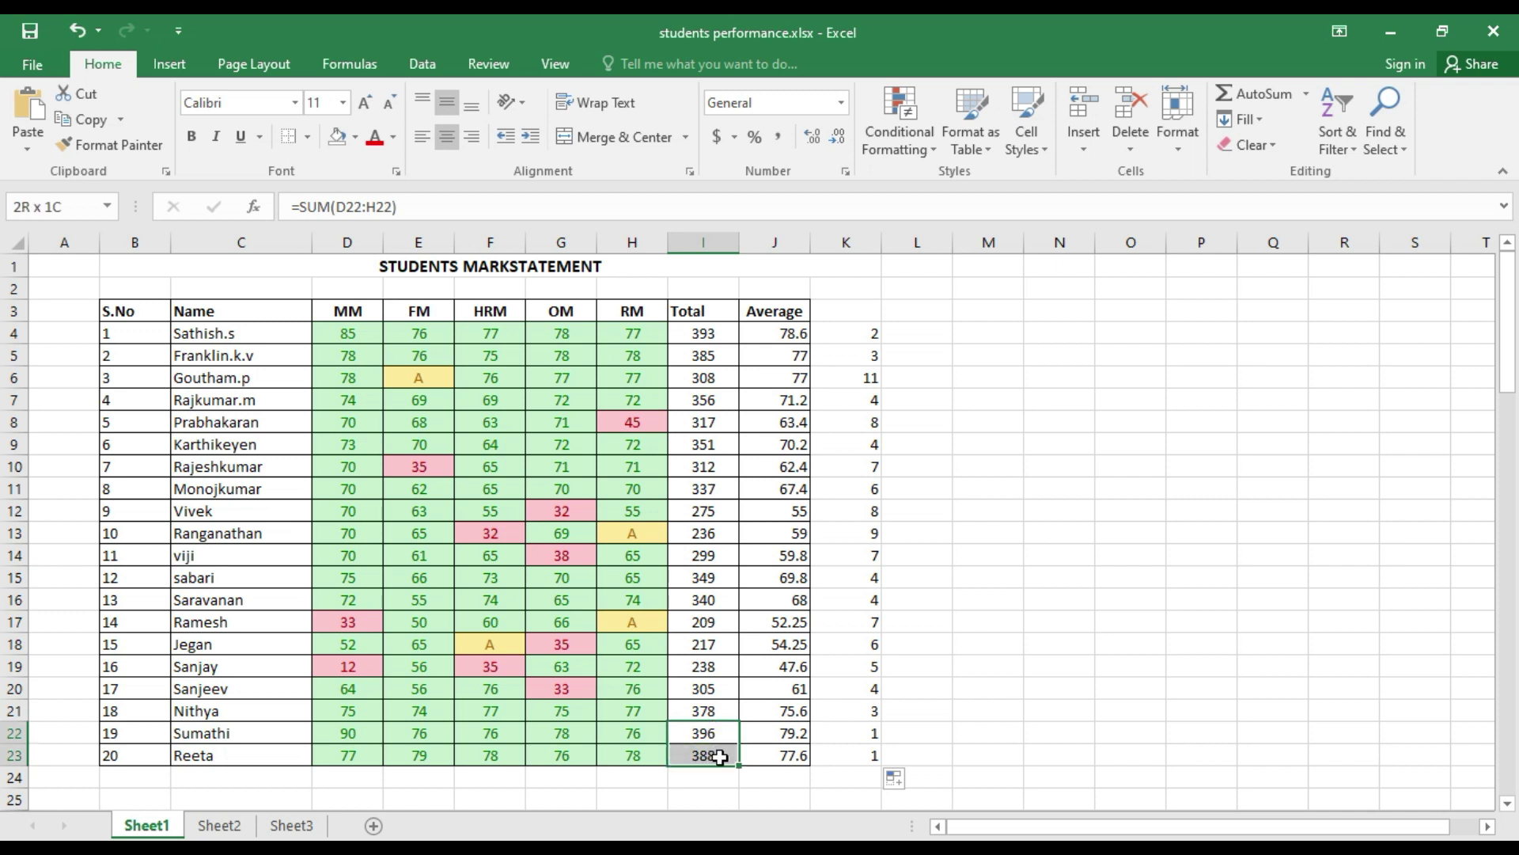
left_click(855, 752)
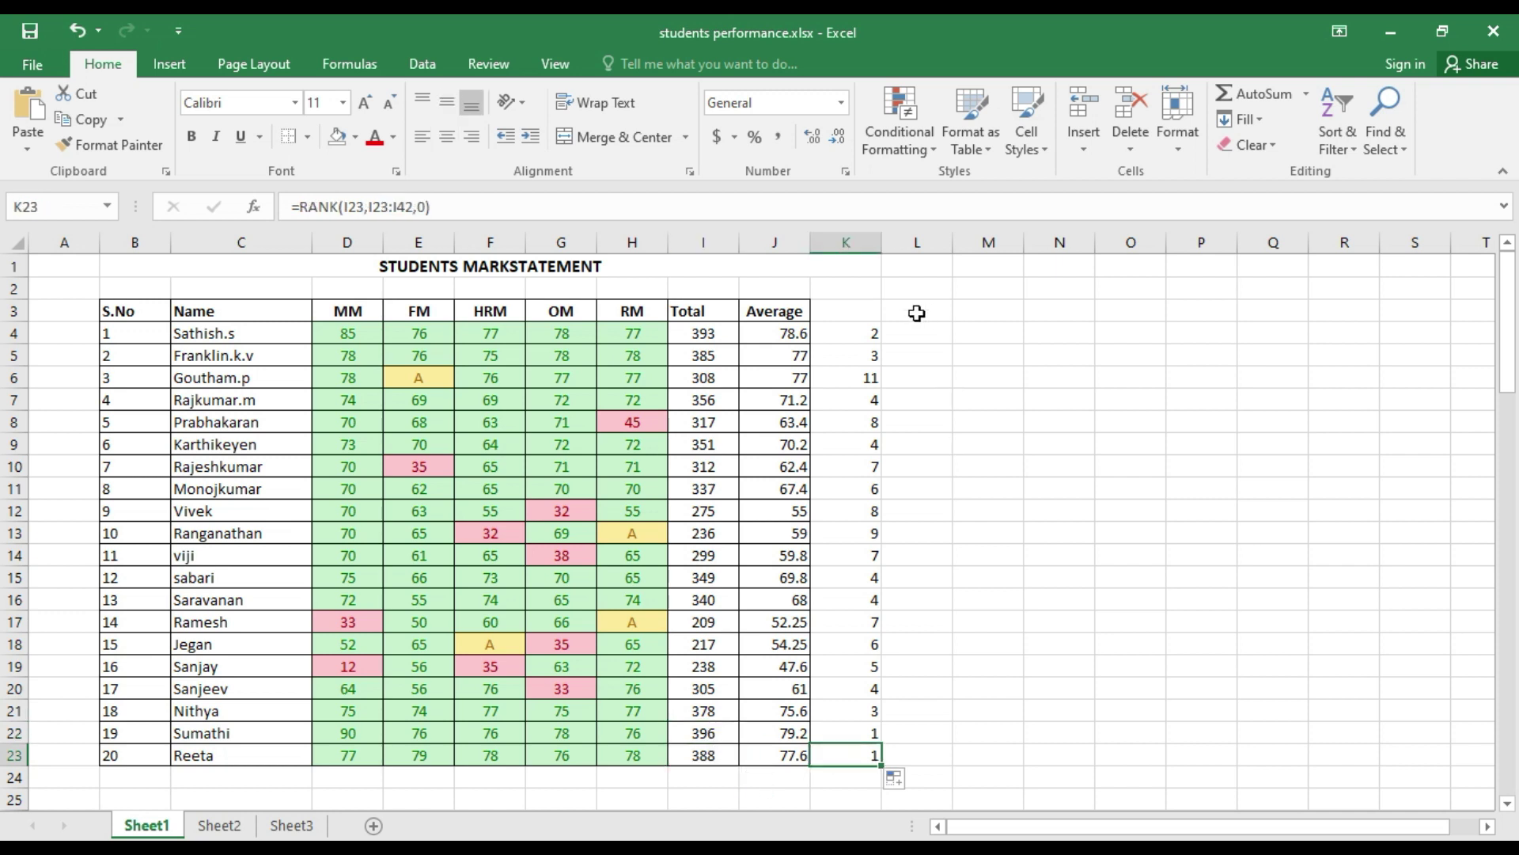
Inspect the reference range used in the rank formulas in K4 and K5.
left_click(868, 336)
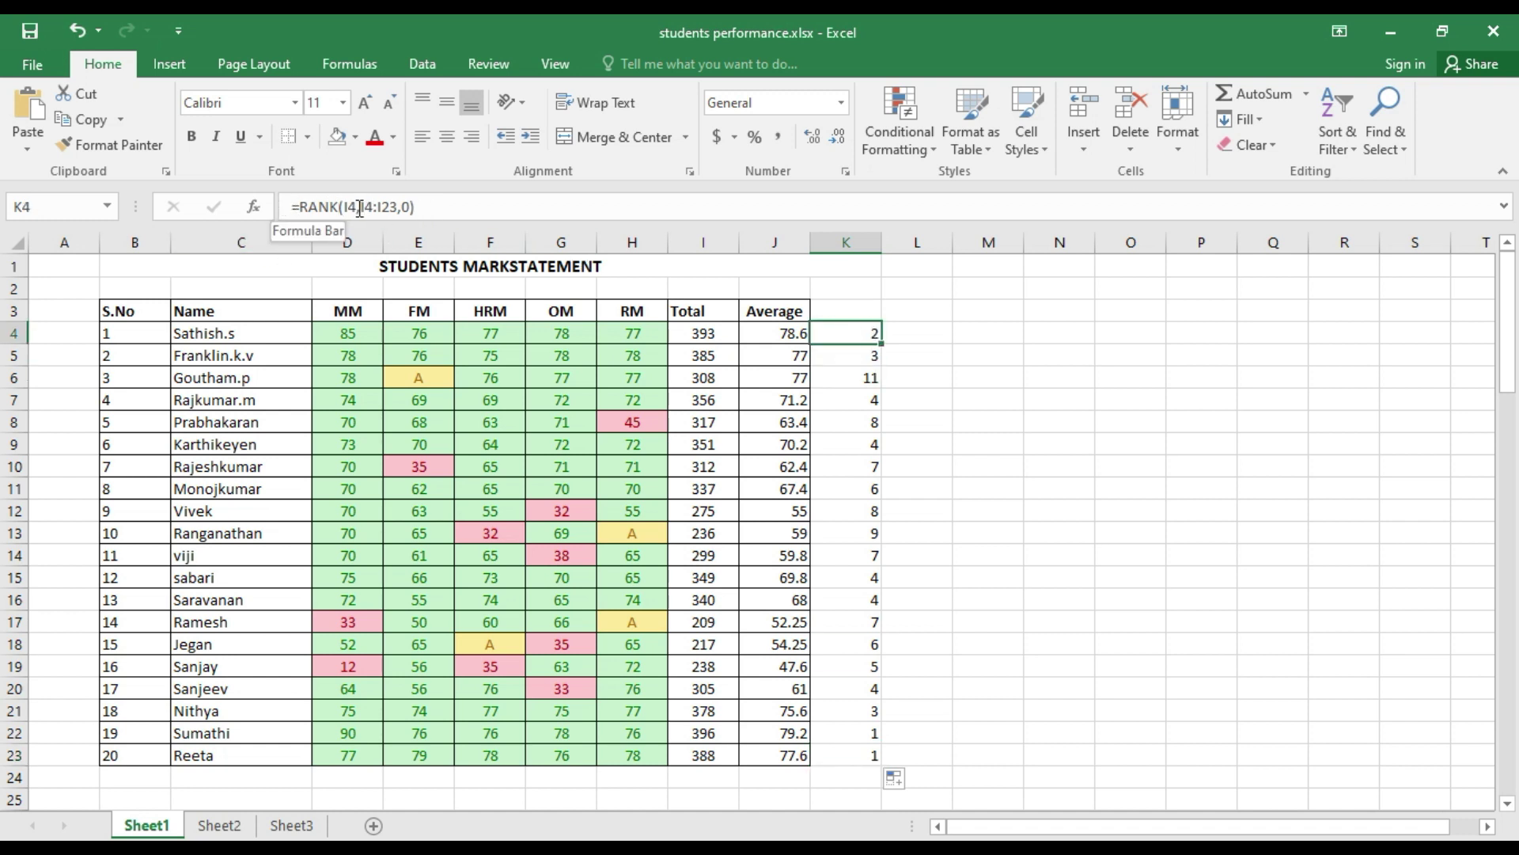
left_click_drag(363, 206, 398, 207)
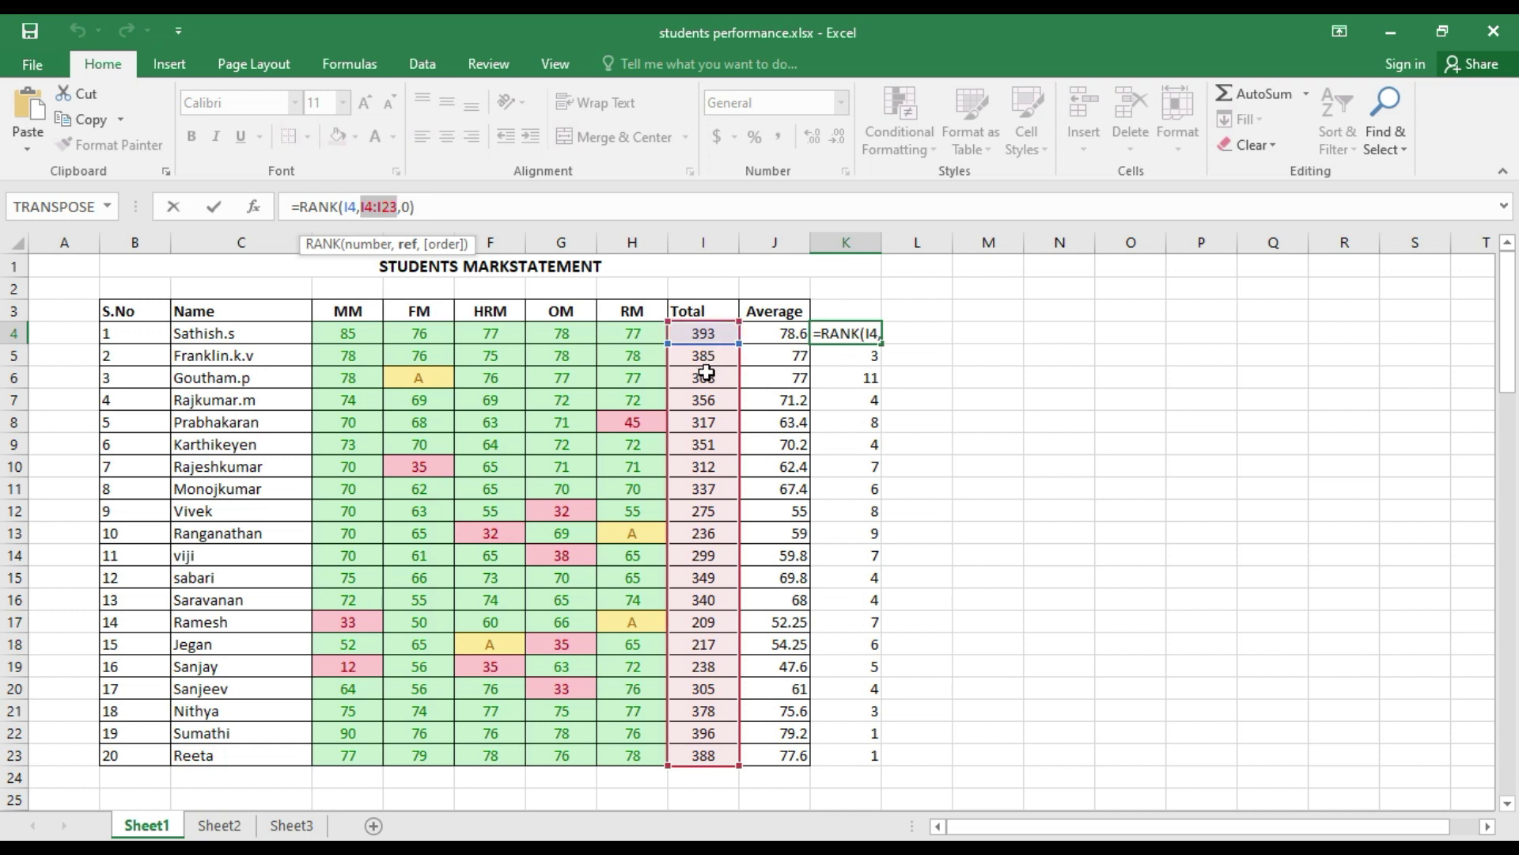
left_click(888, 398)
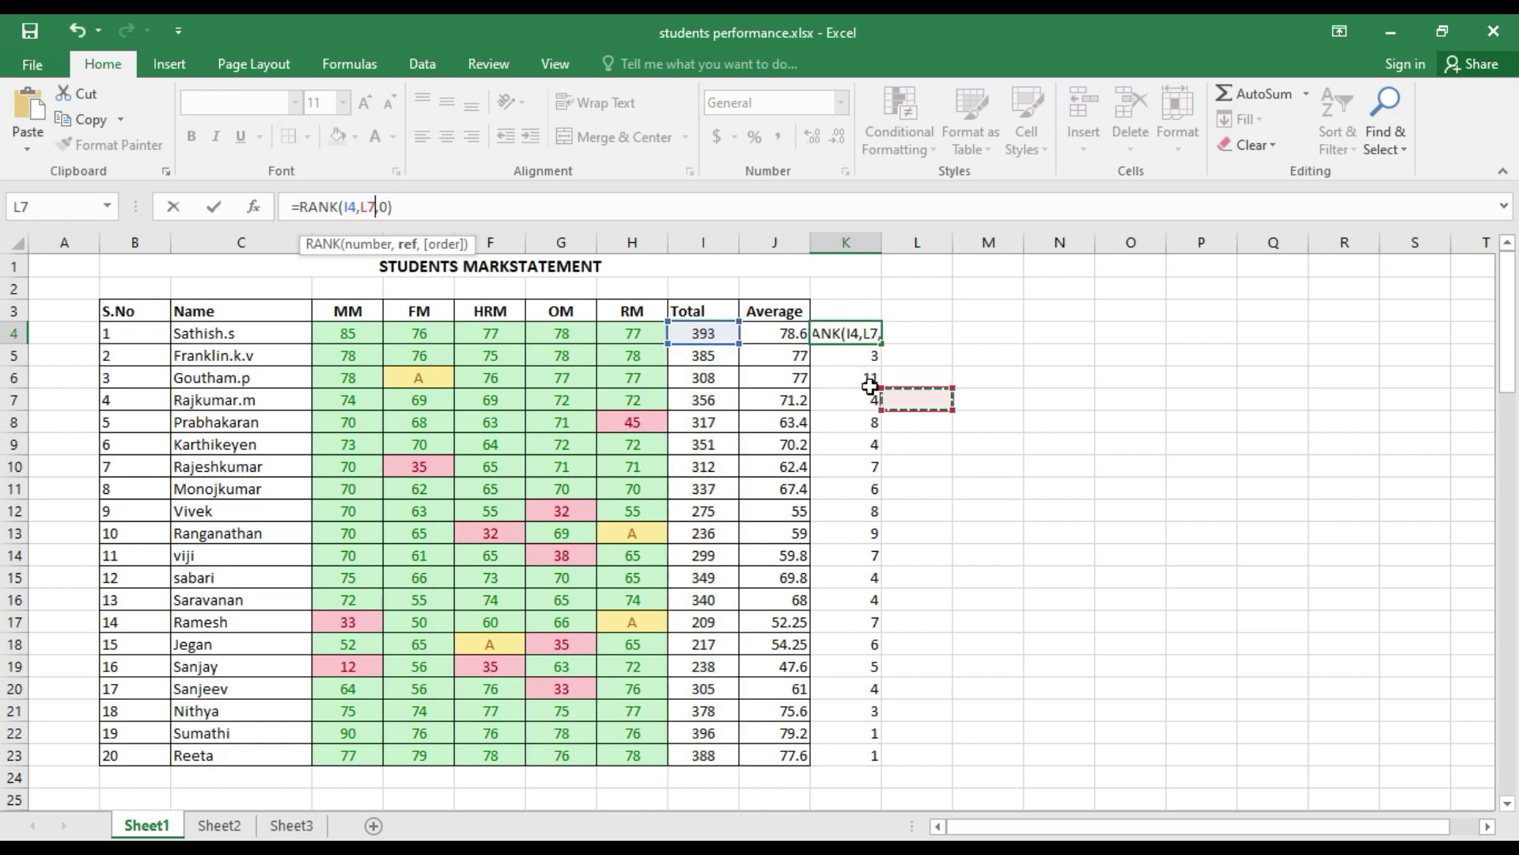
key("Escape")
left_click(845, 357)
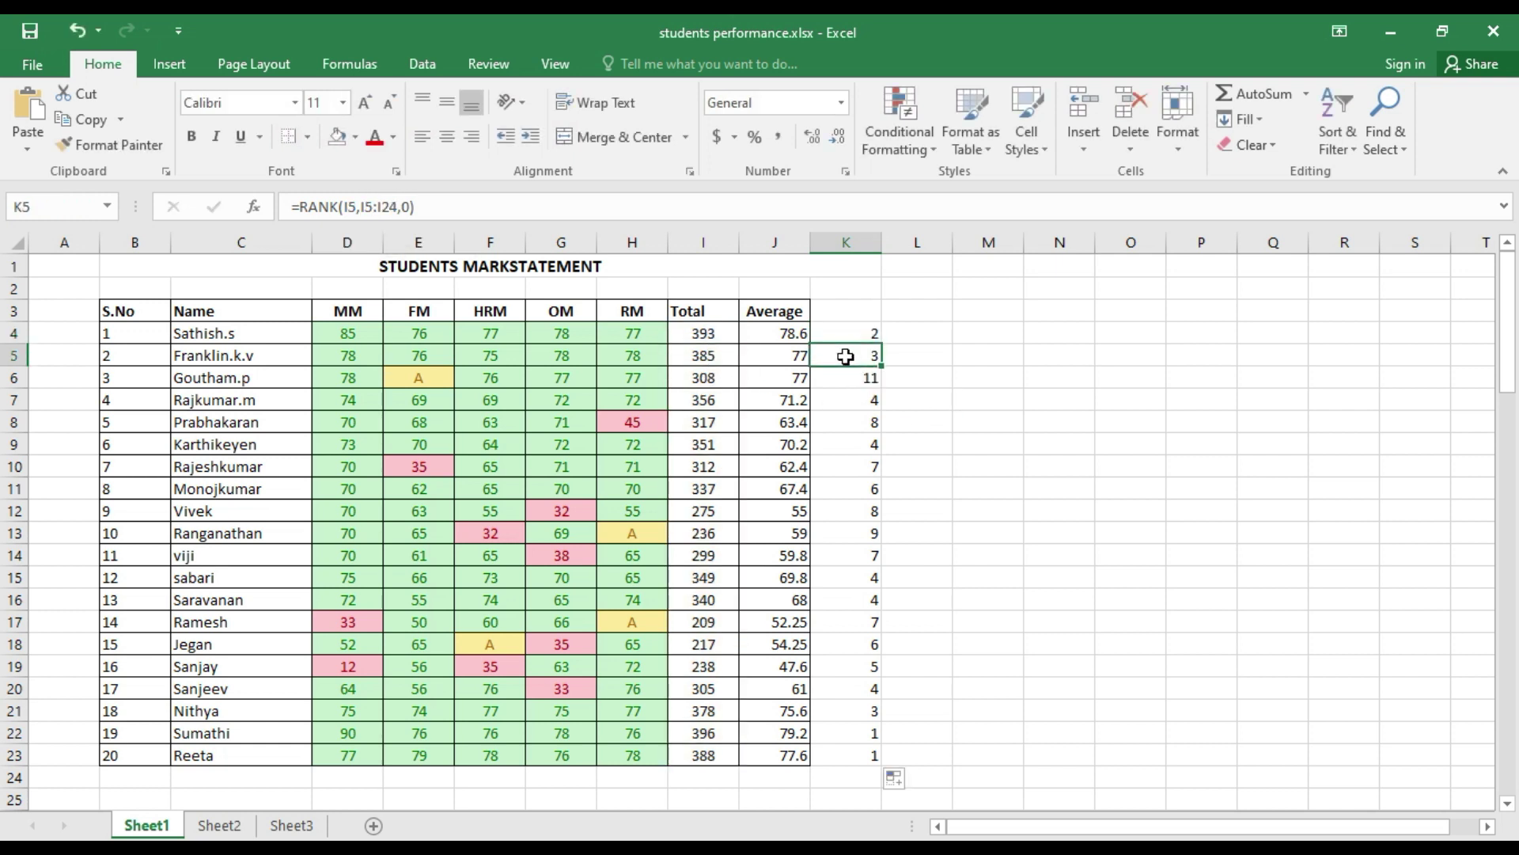
key("Up")
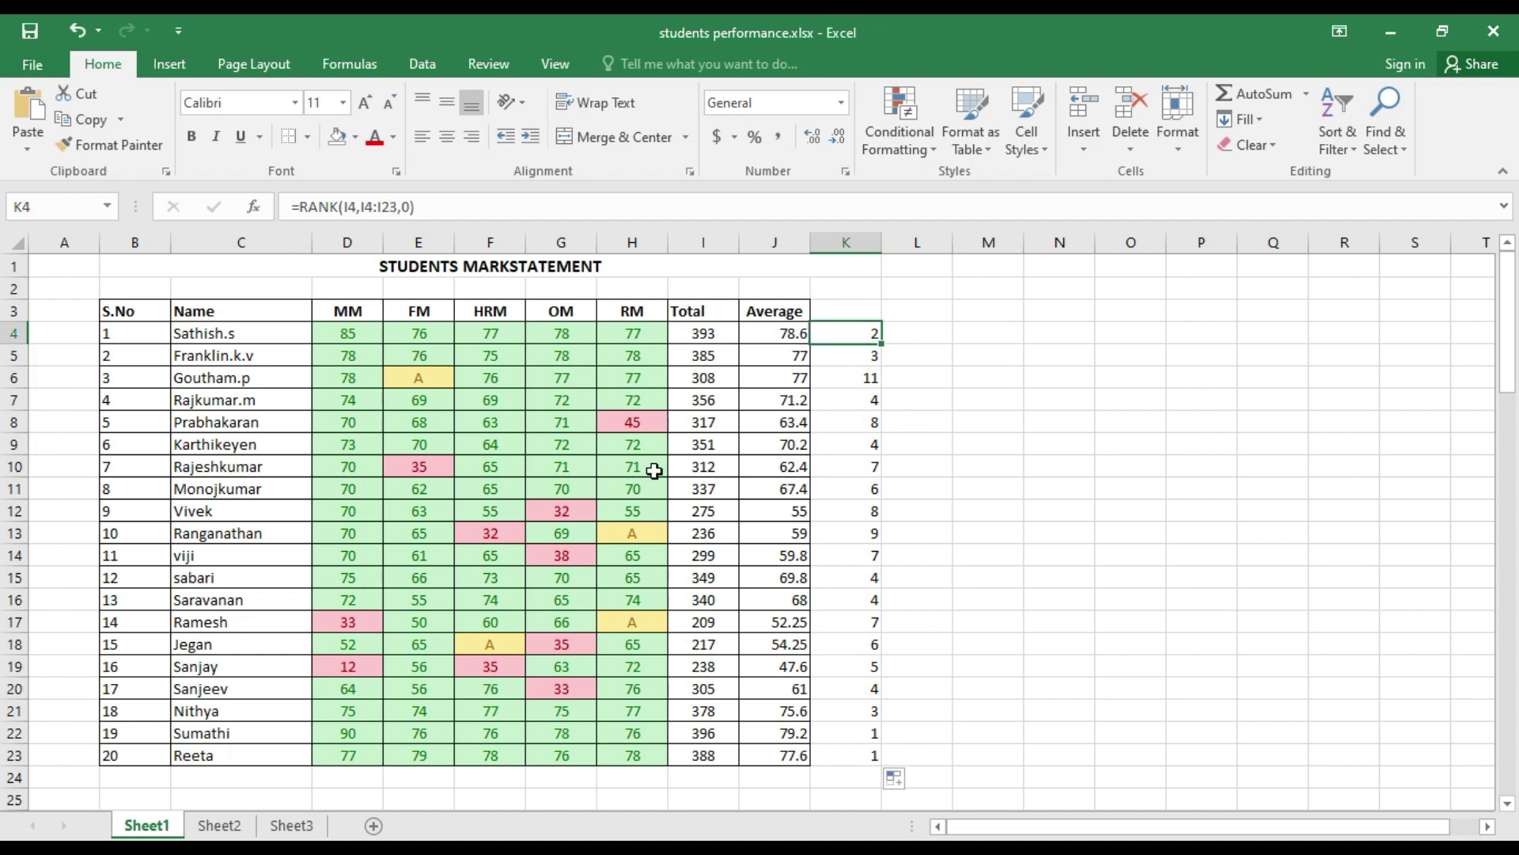
left_click(362, 206)
left_click_drag(363, 206, 400, 206)
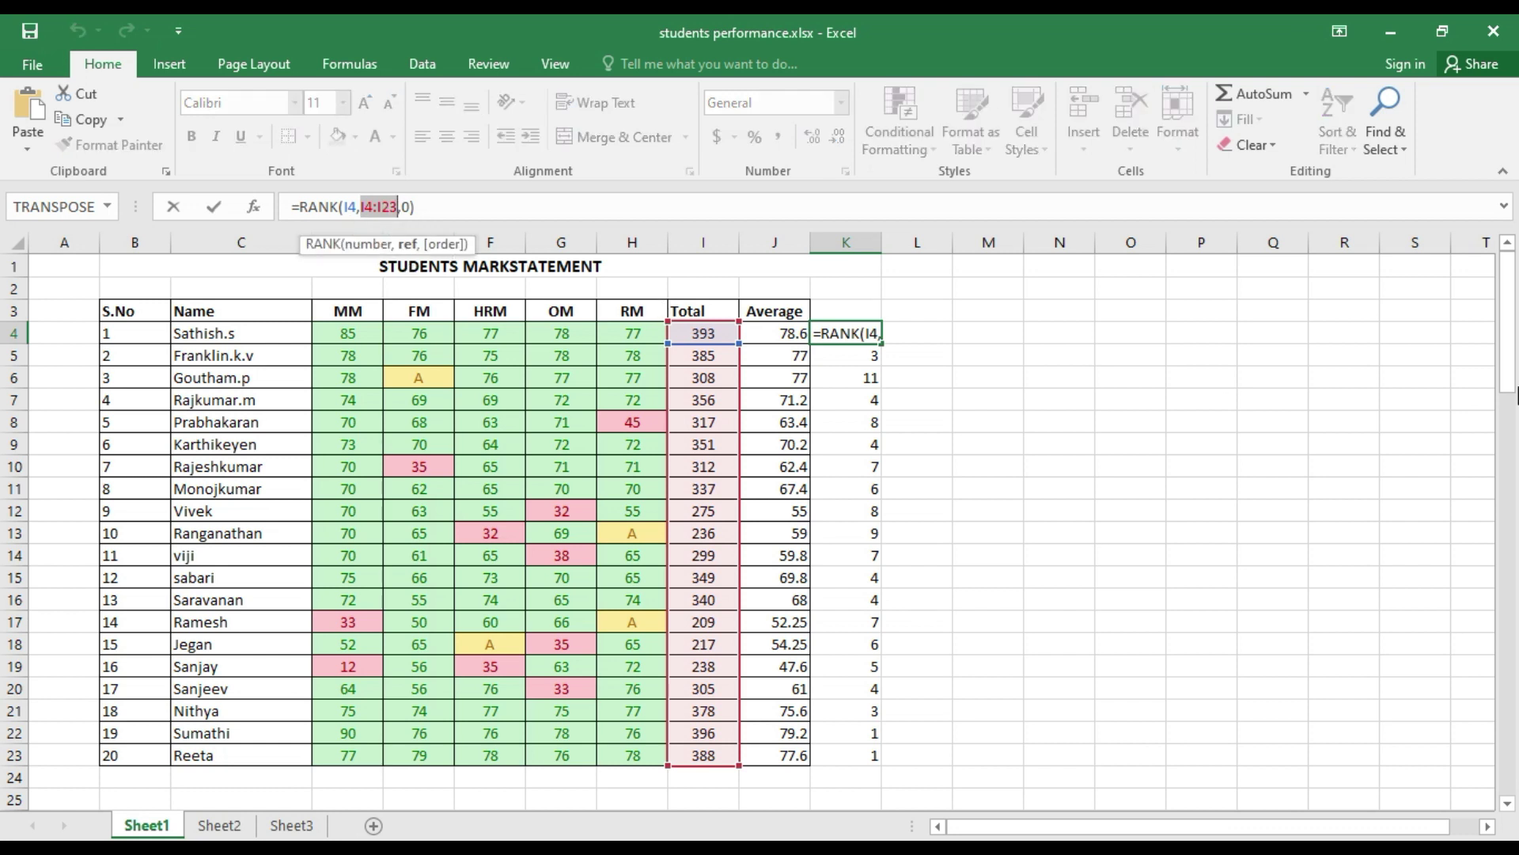
left_click(1056, 397)
key("Escape")
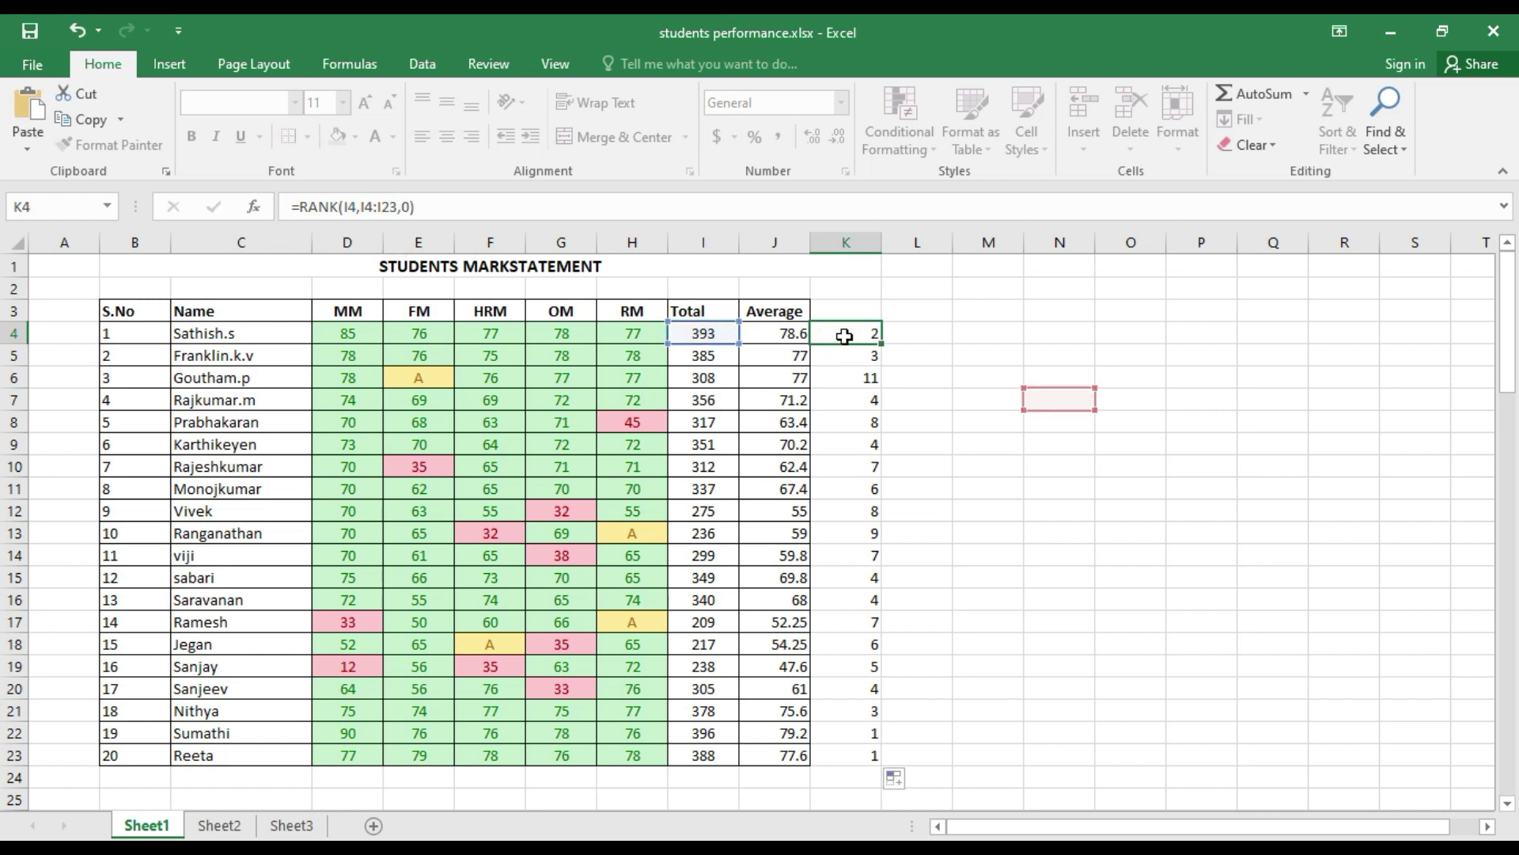
Lock the range rows in K4 so it reads =RANK(I4,I$4:I$23,0), and refill the formula down to K23.
left_click(371, 209)
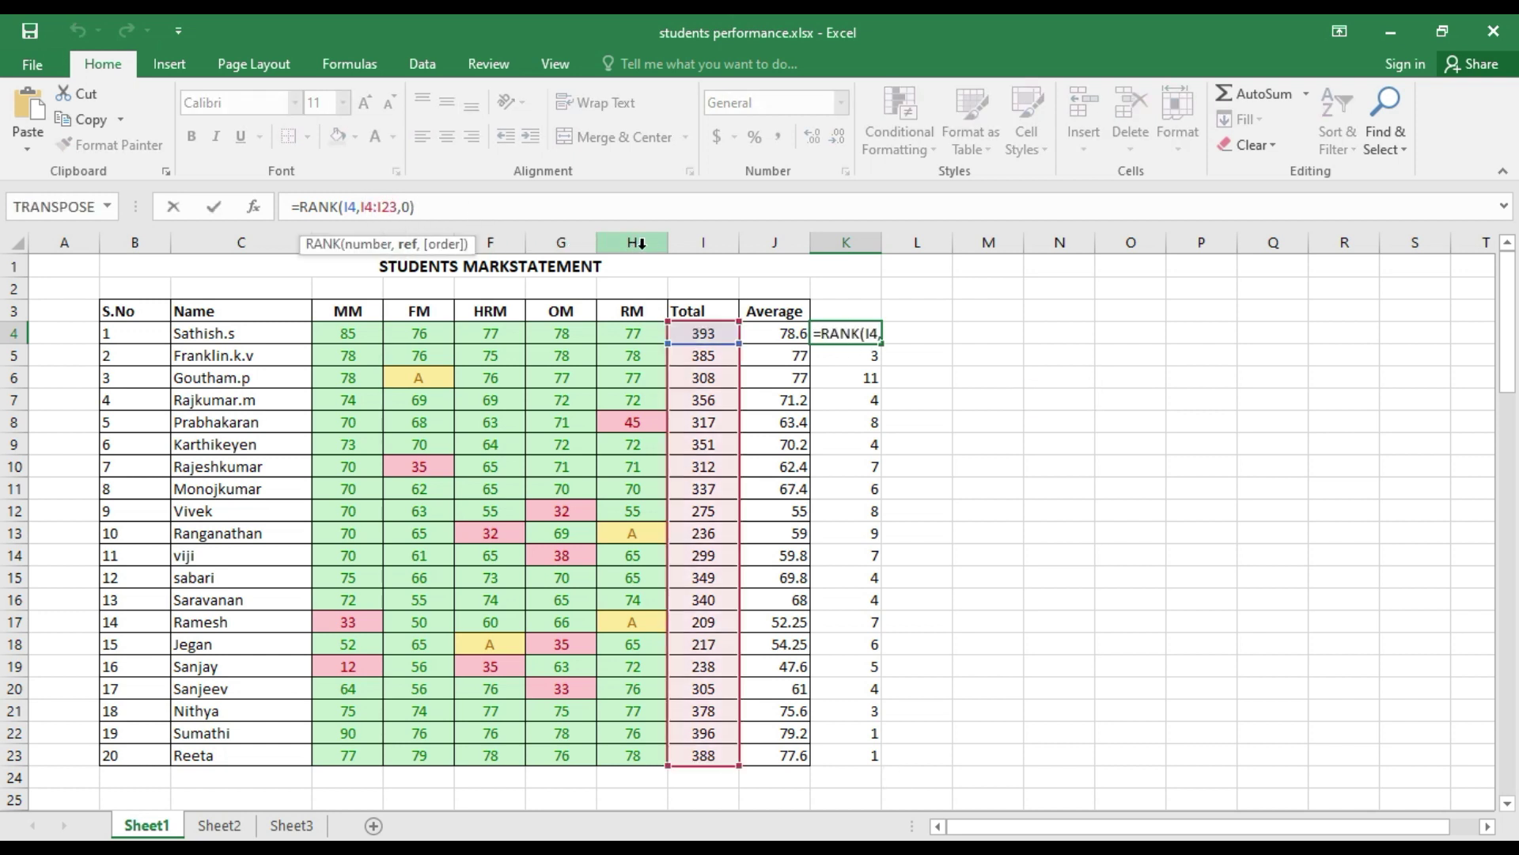
type("$4:I")
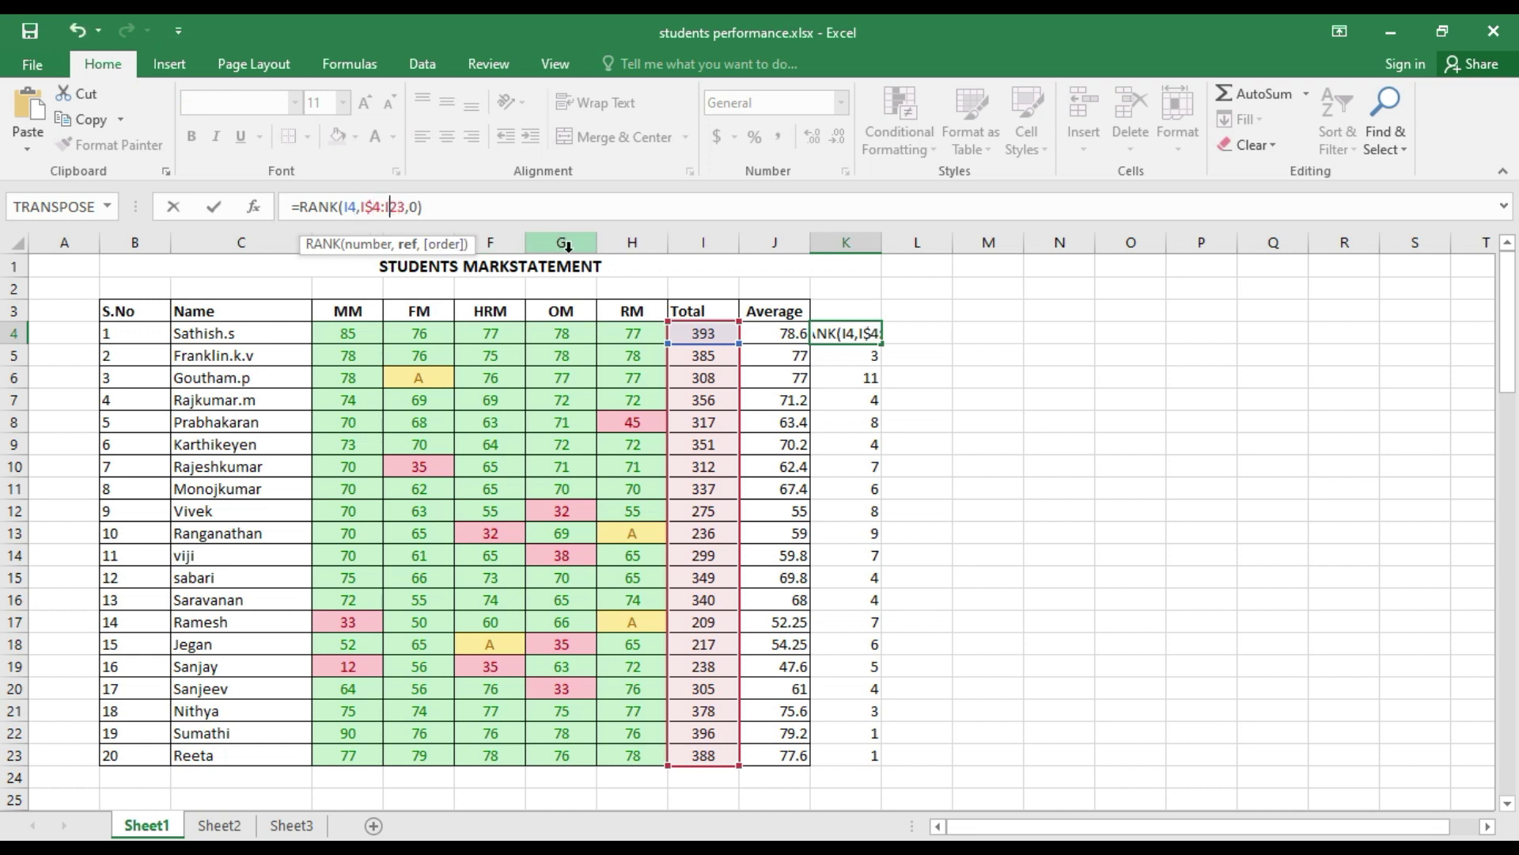
type("$")
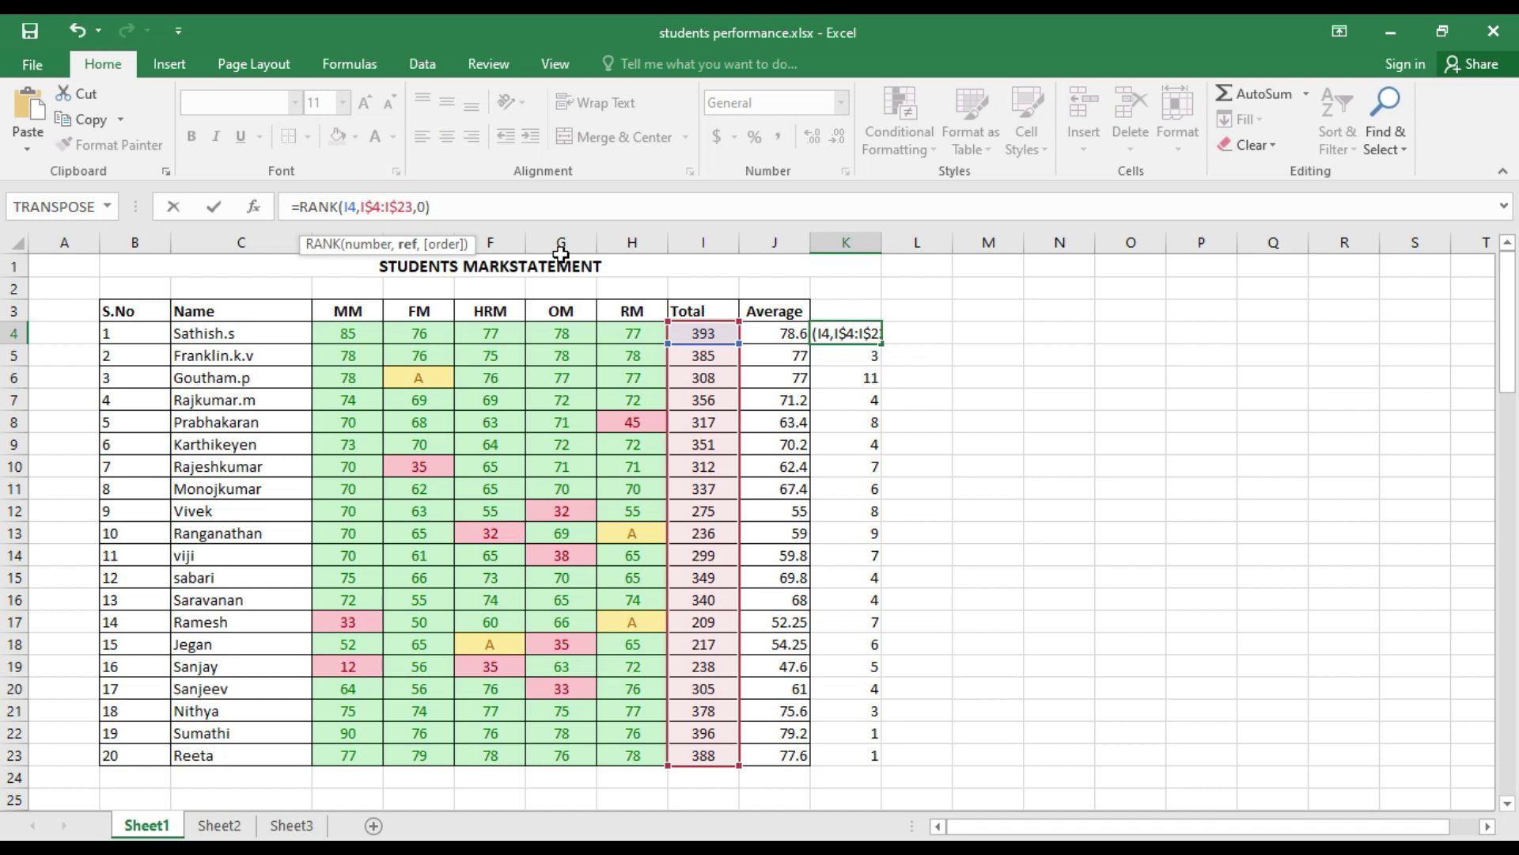
key("Return")
left_click(871, 337)
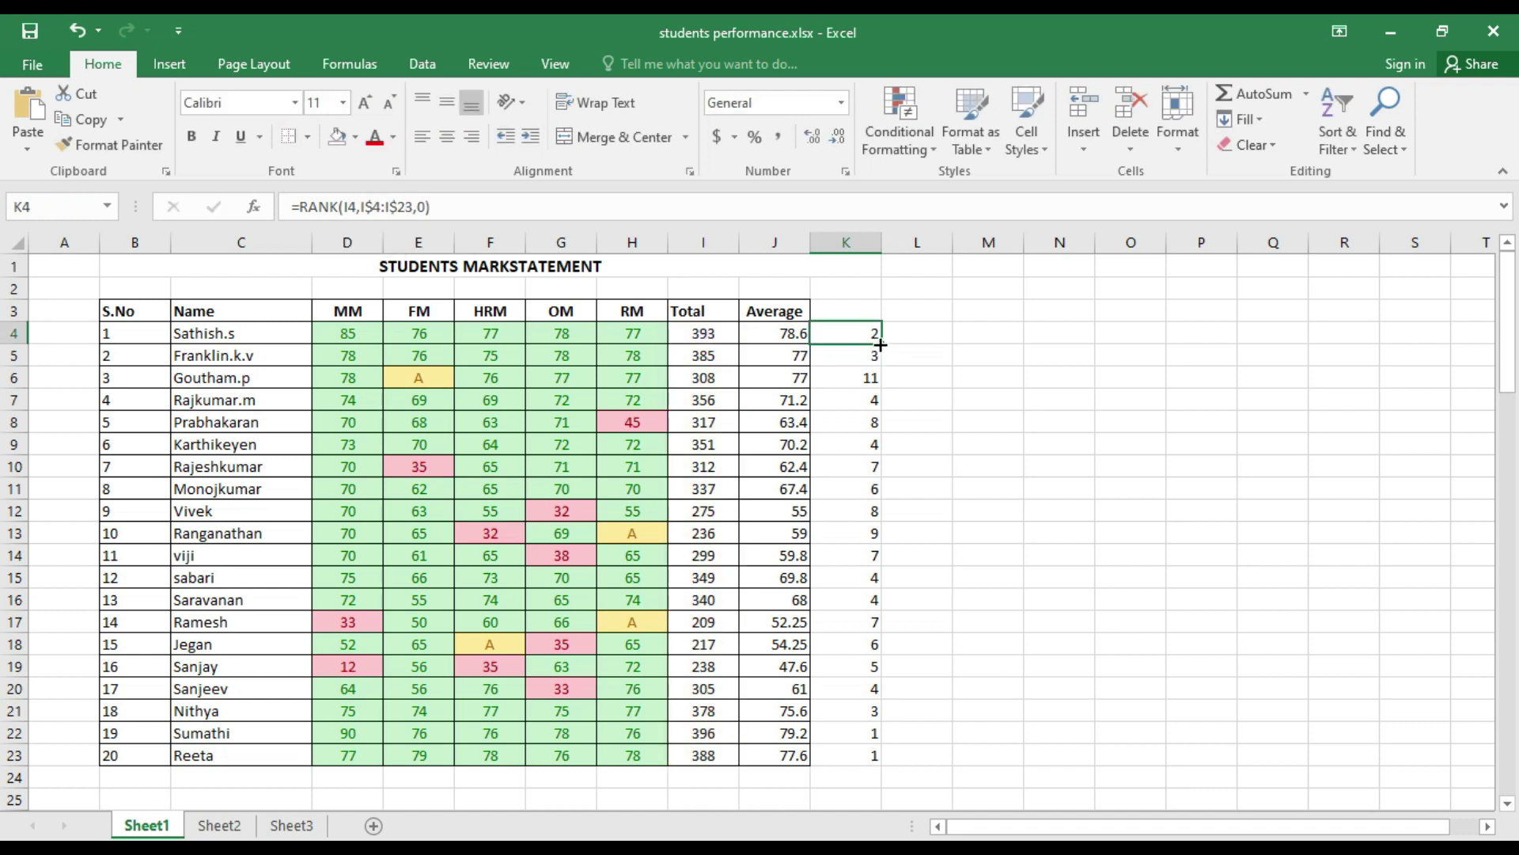
double_click(881, 344)
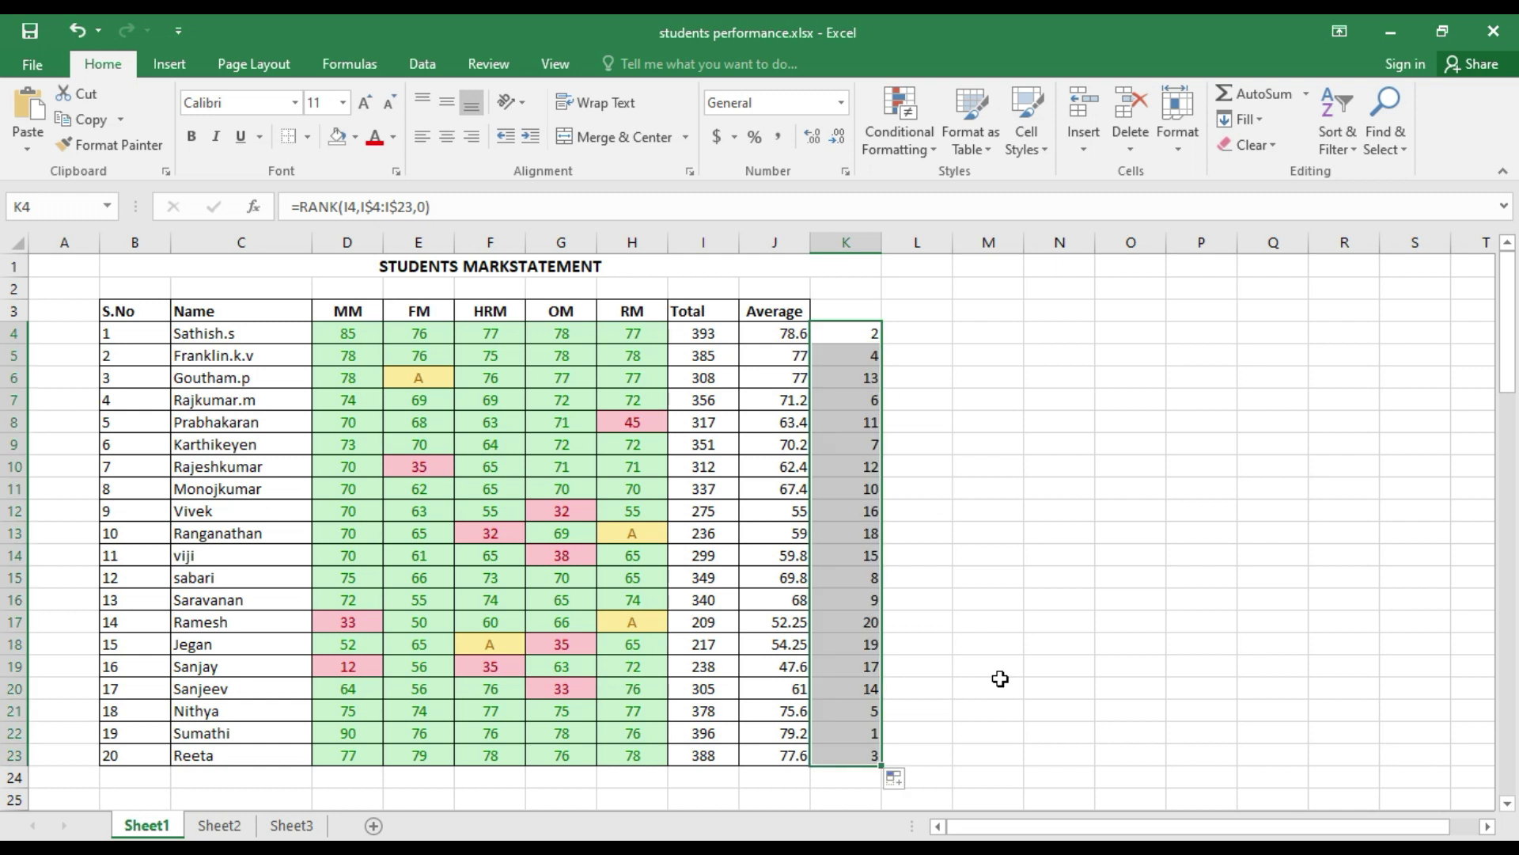
Sort the mark table B3:J23 by Total values from largest to smallest, treating the first row as headers.
left_click_drag(117, 311, 801, 761)
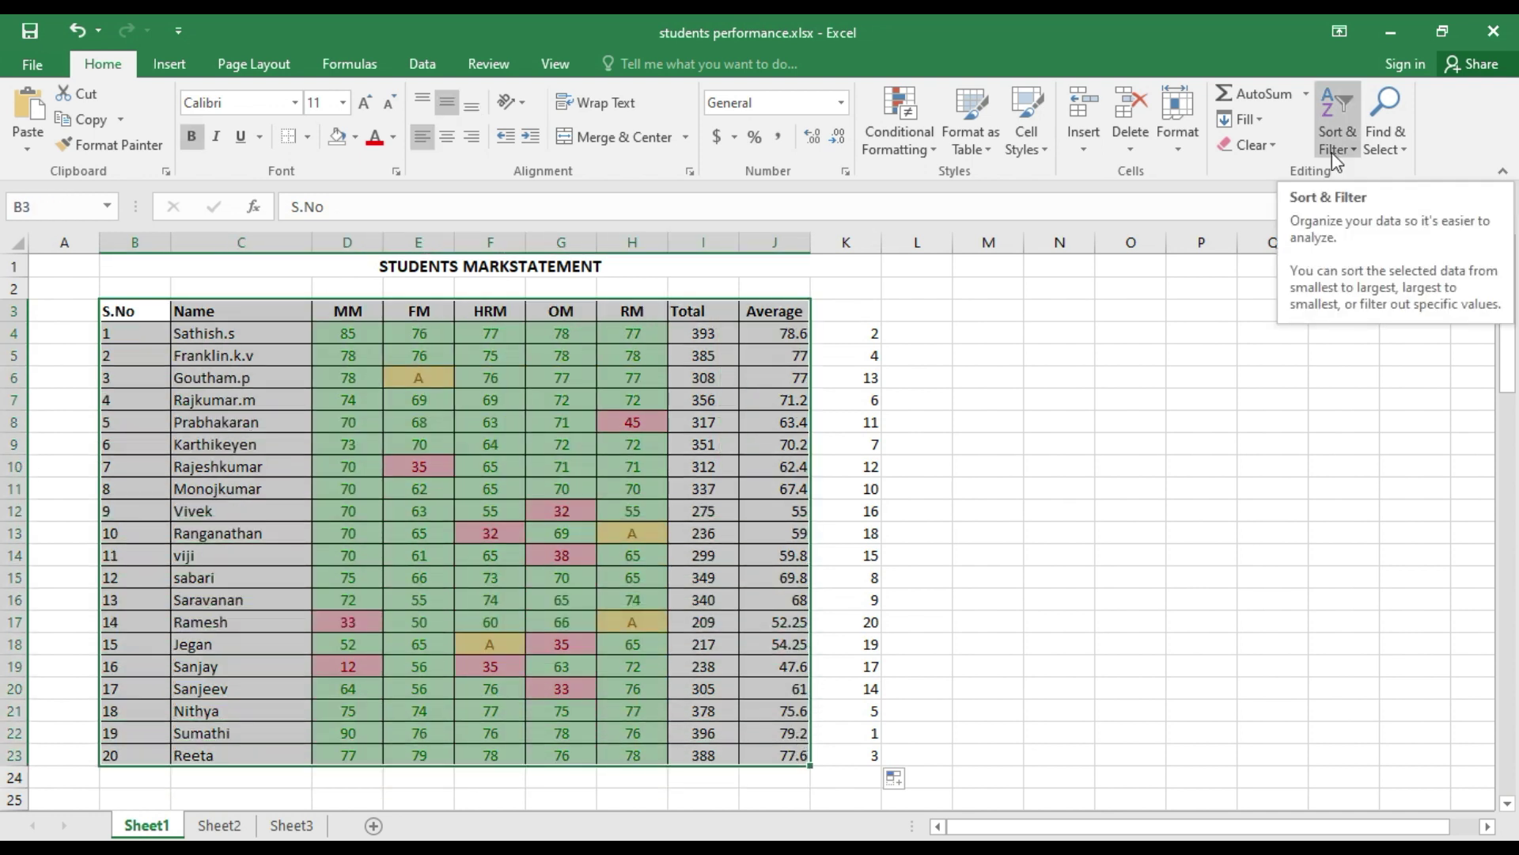
left_click(1332, 156)
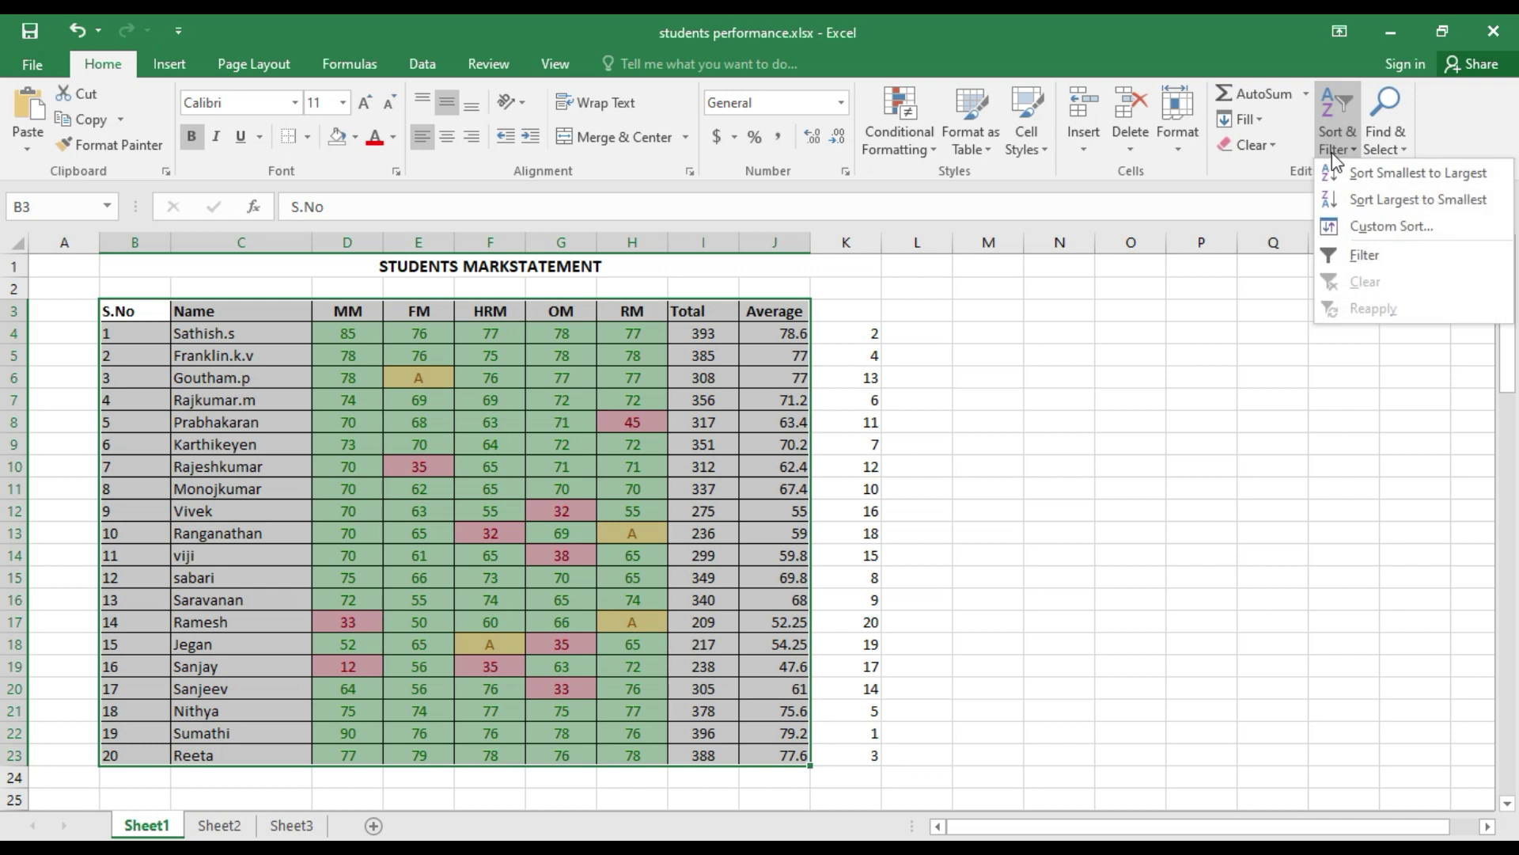
left_click(1343, 227)
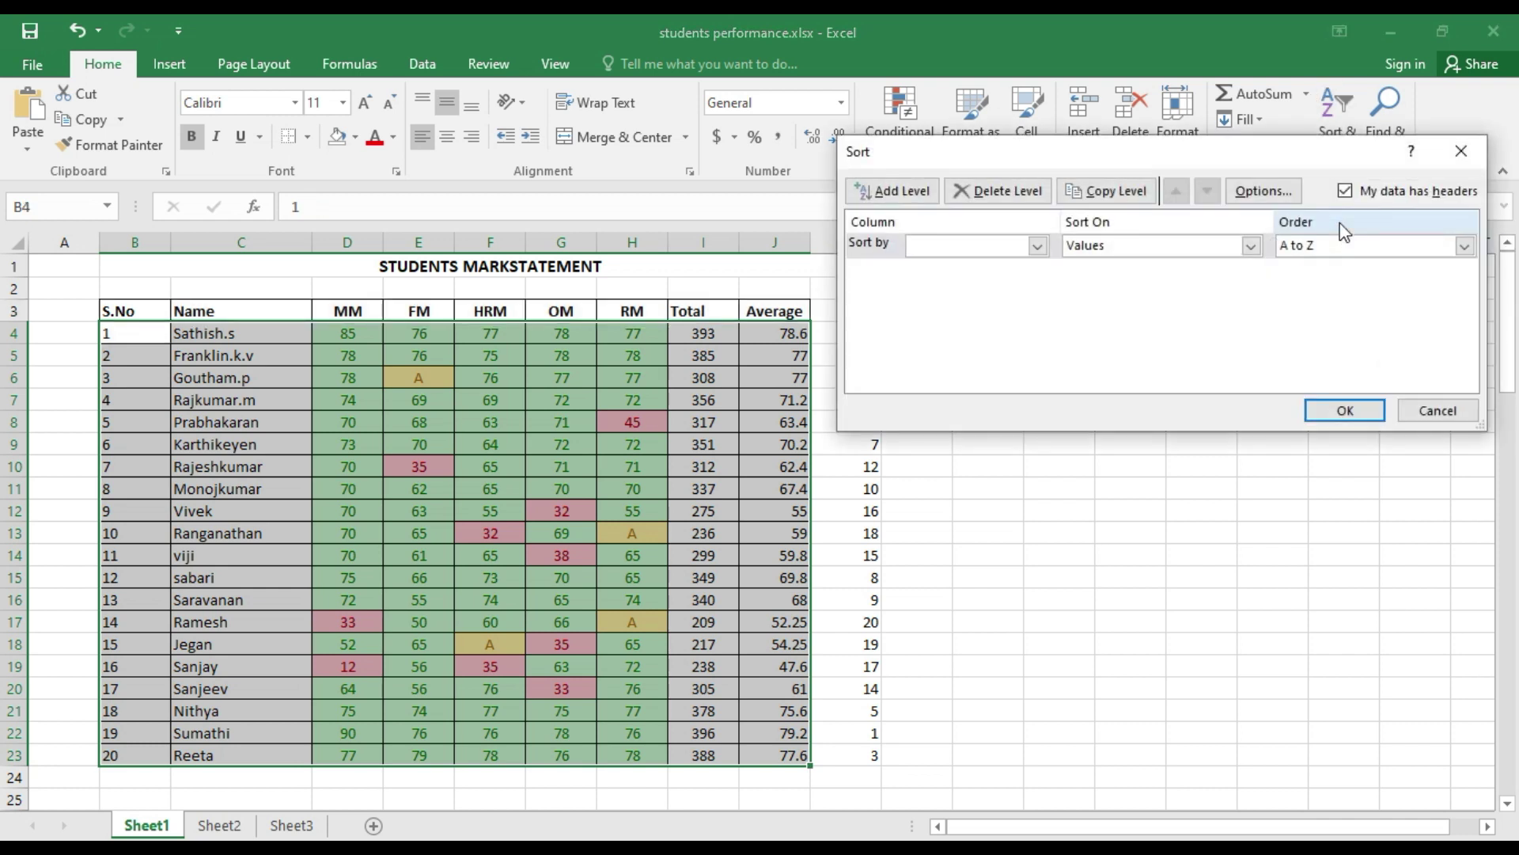
left_click(1037, 246)
left_click(969, 369)
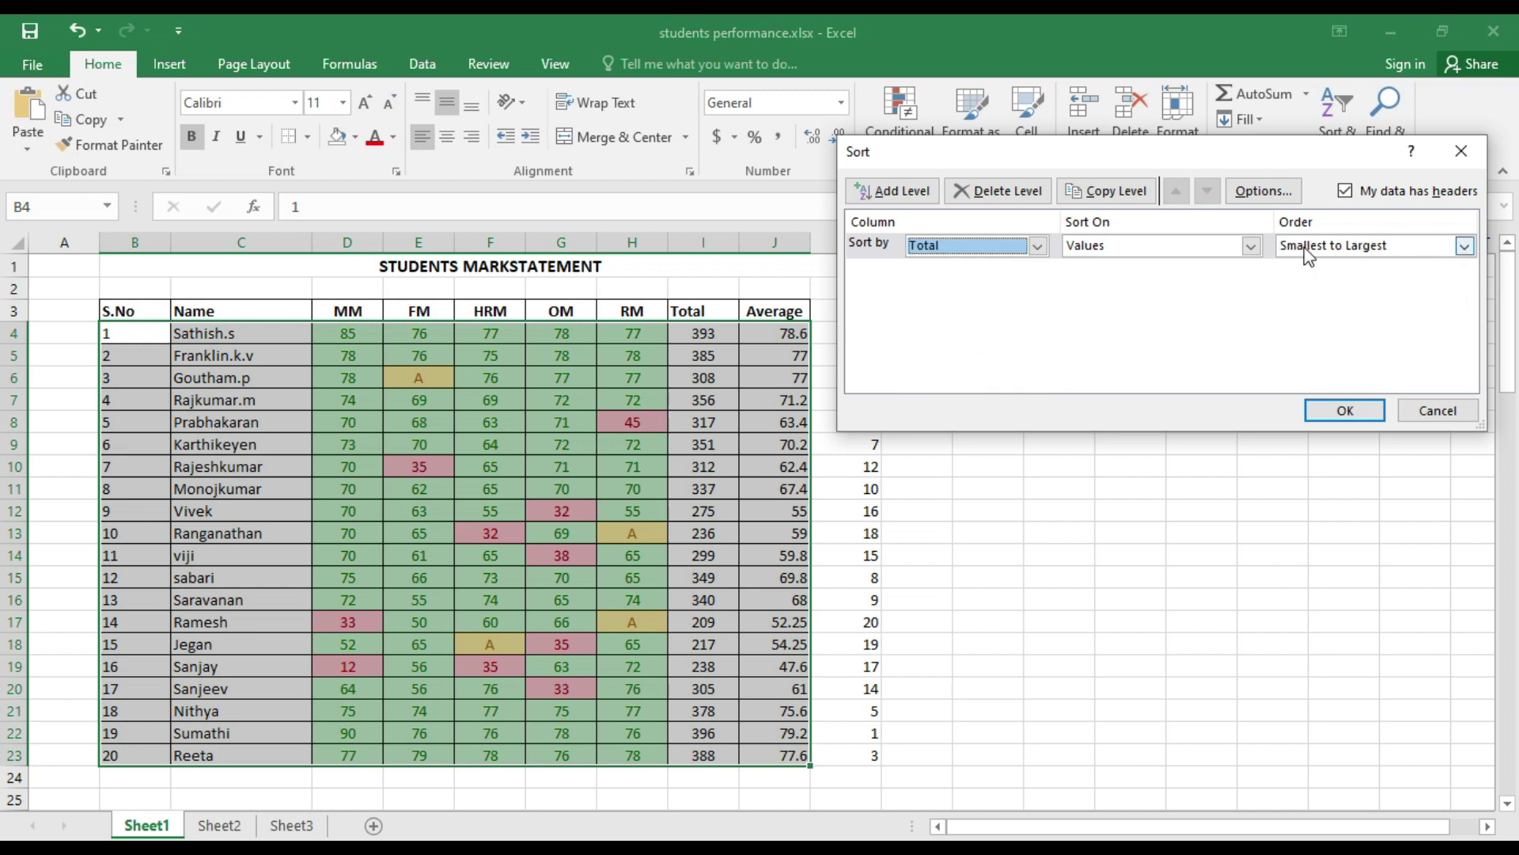
left_click(1465, 246)
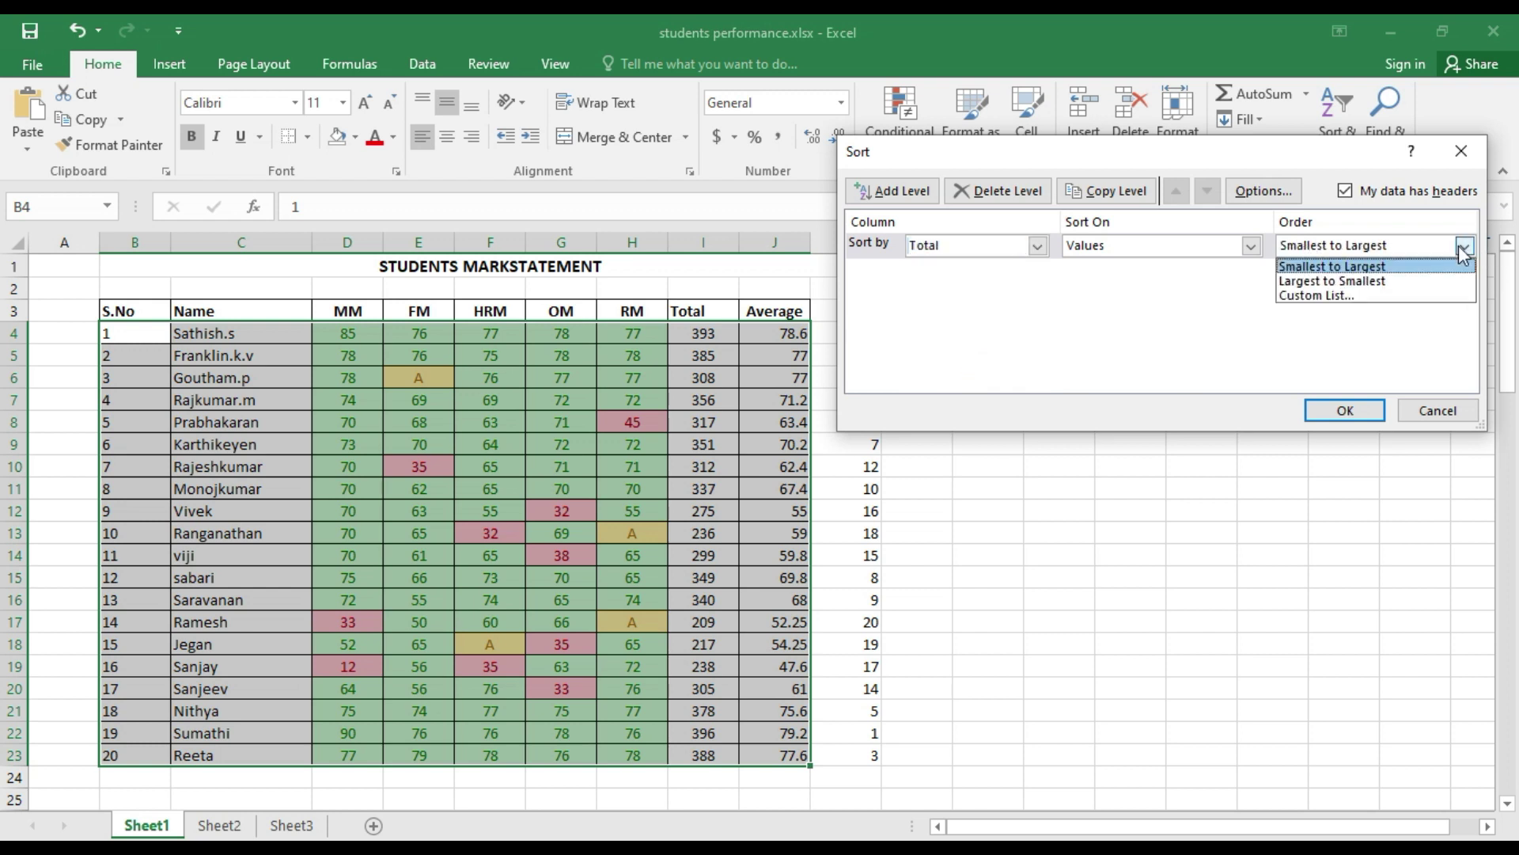
left_click(1389, 282)
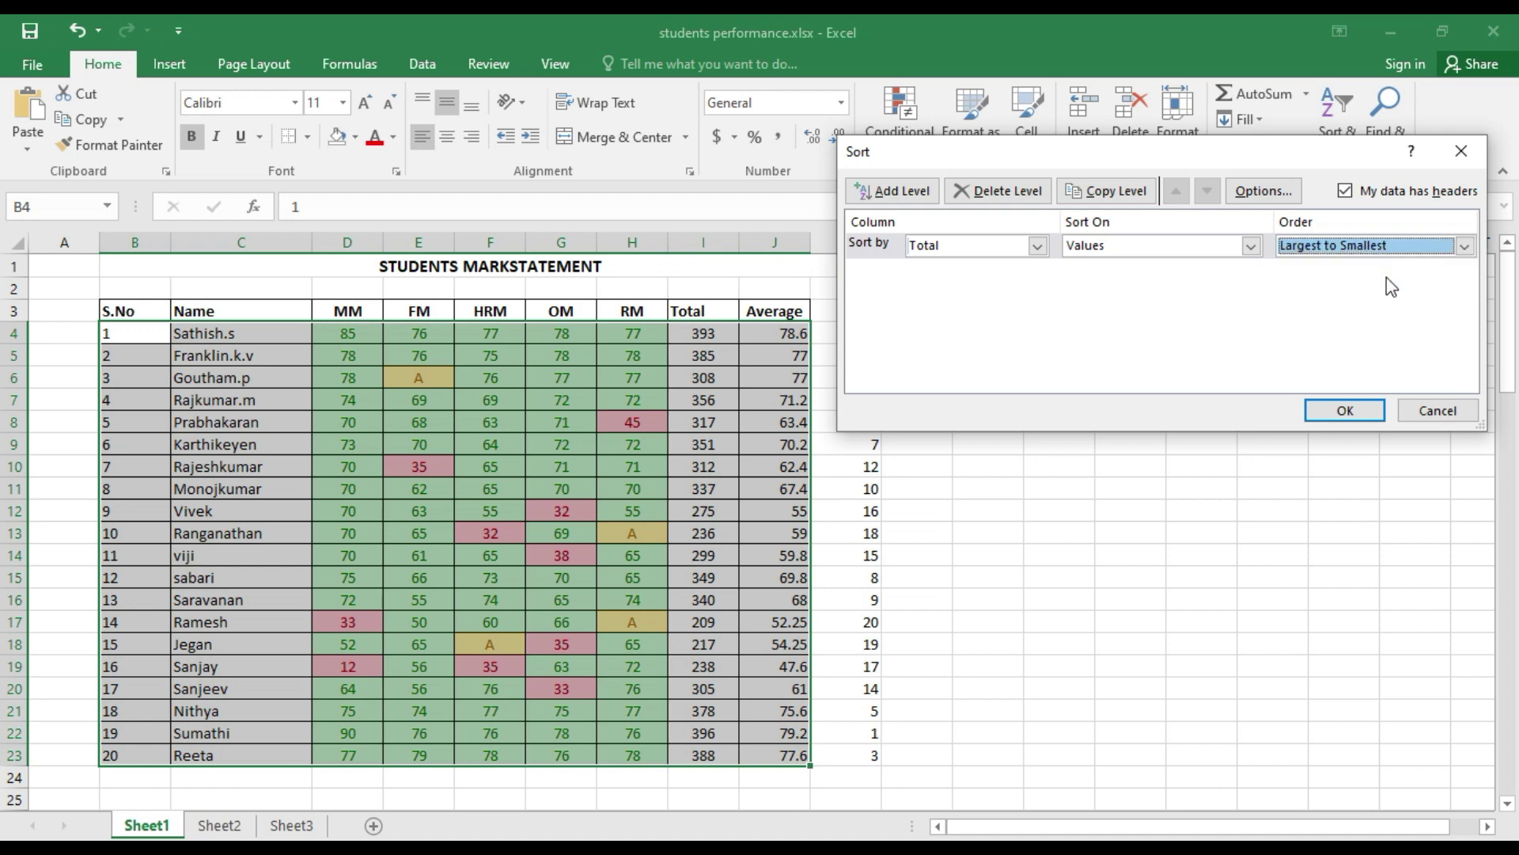
left_click(1360, 413)
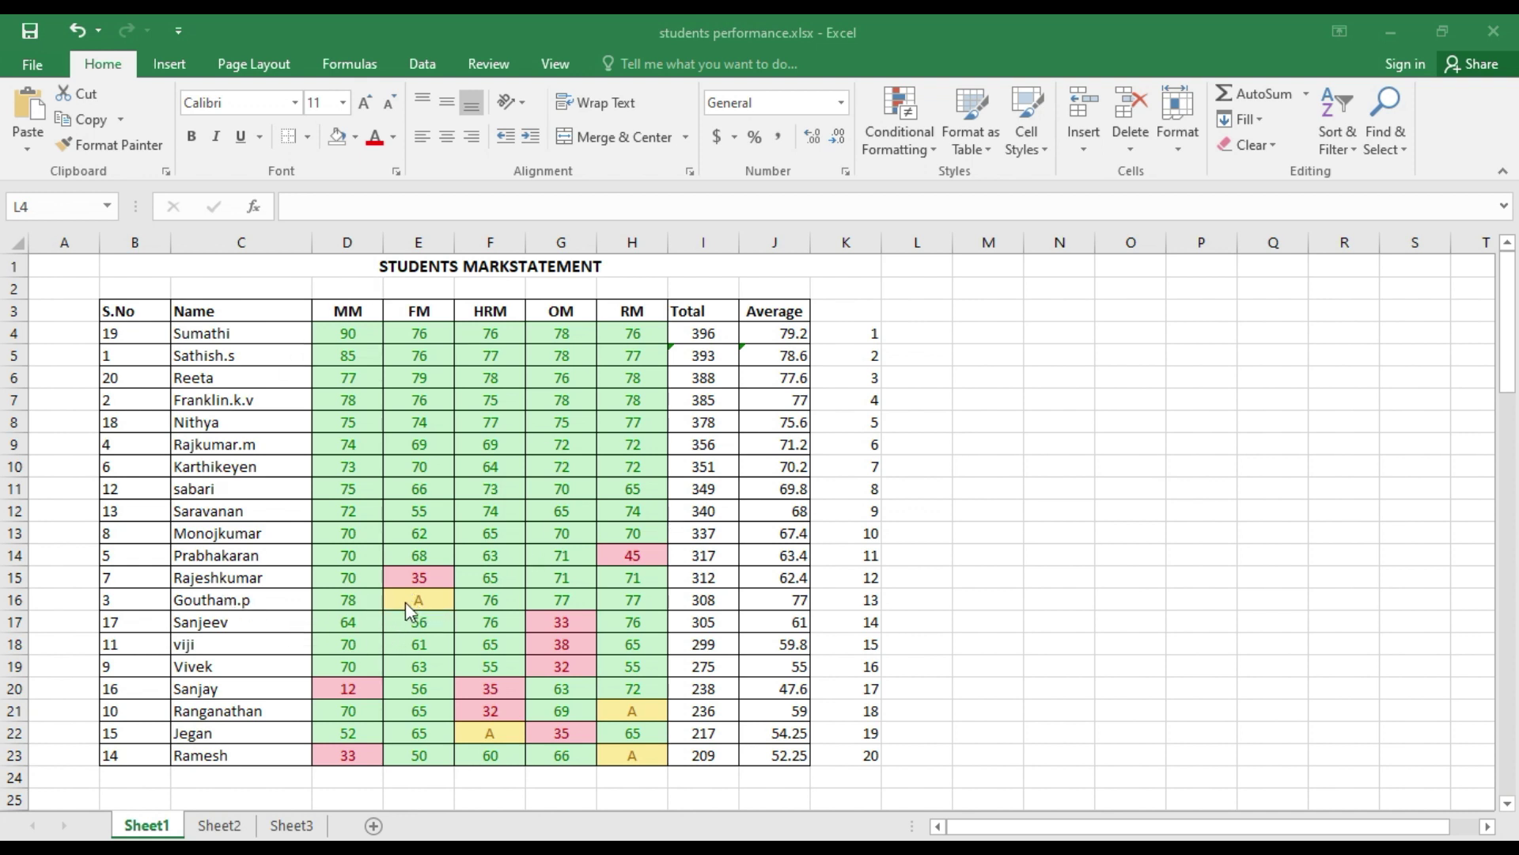
left_click(841, 598)
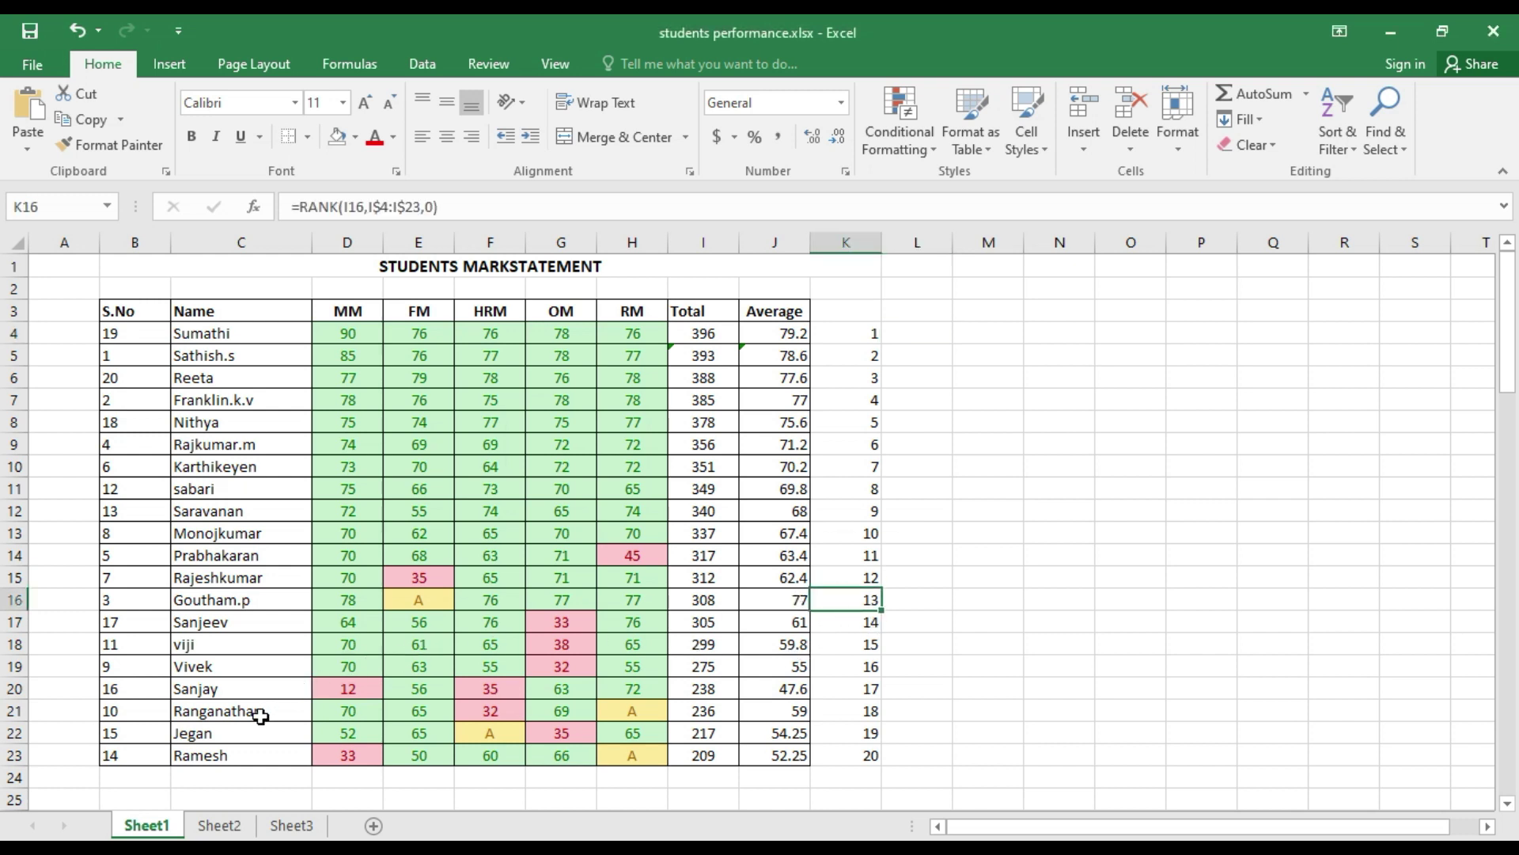
Check the absent marks in H21 and F22 against the rank formula in K22.
left_click(621, 715)
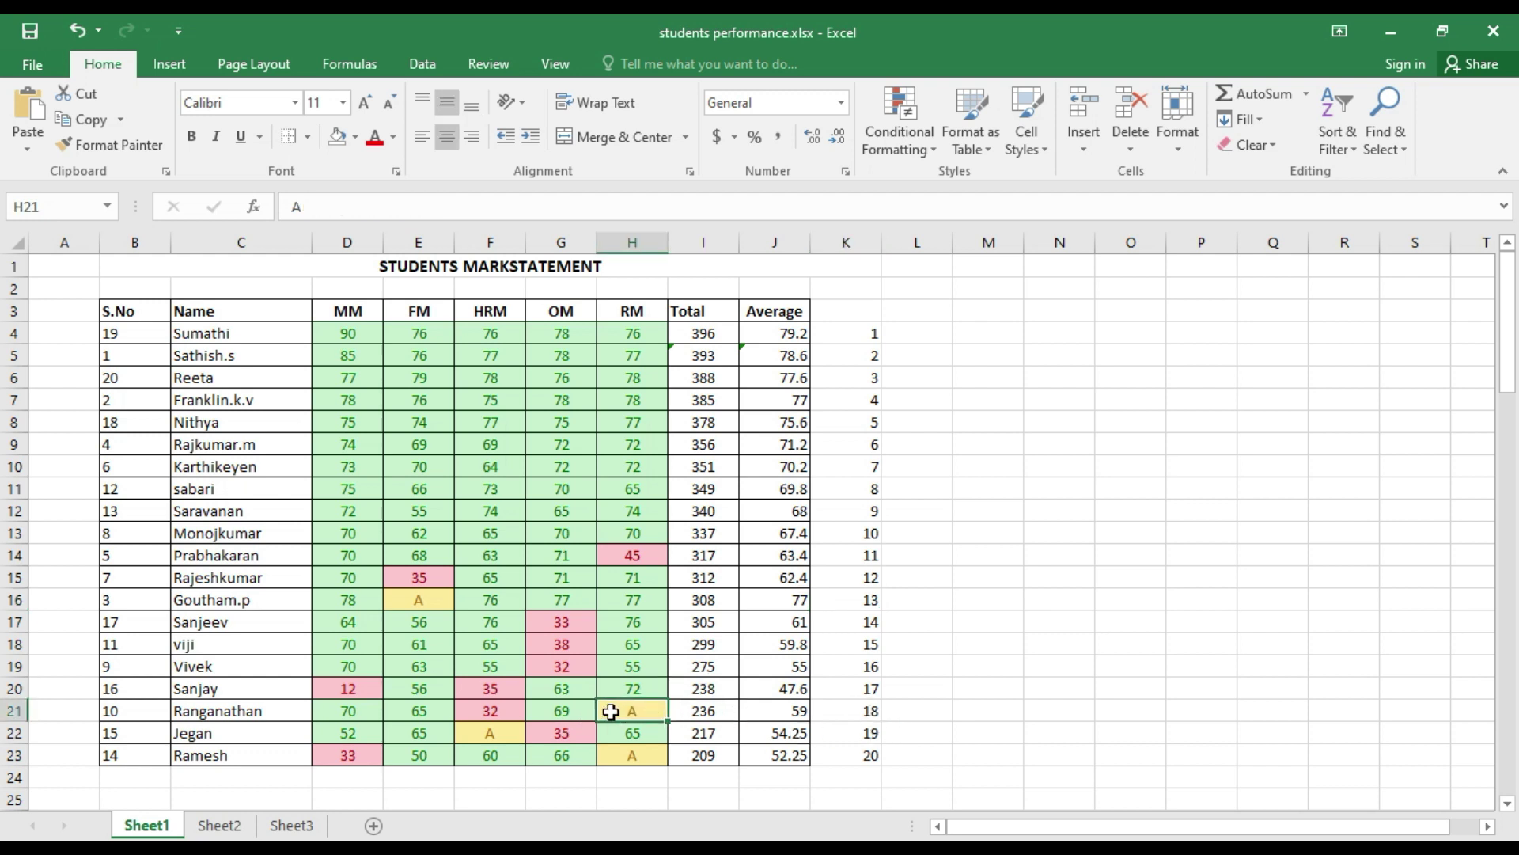
left_click(485, 731)
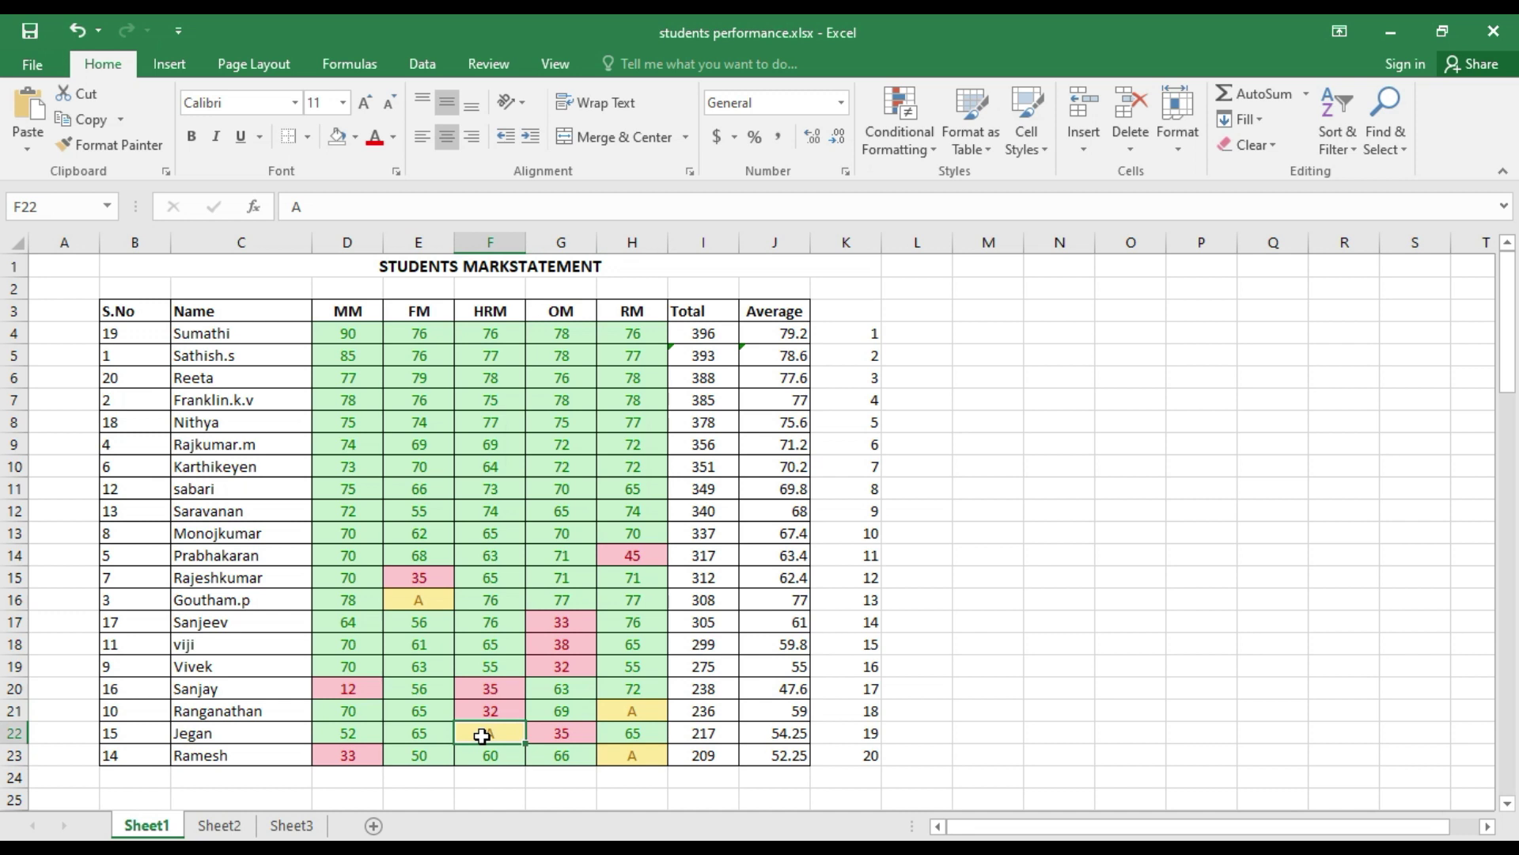
left_click(853, 739)
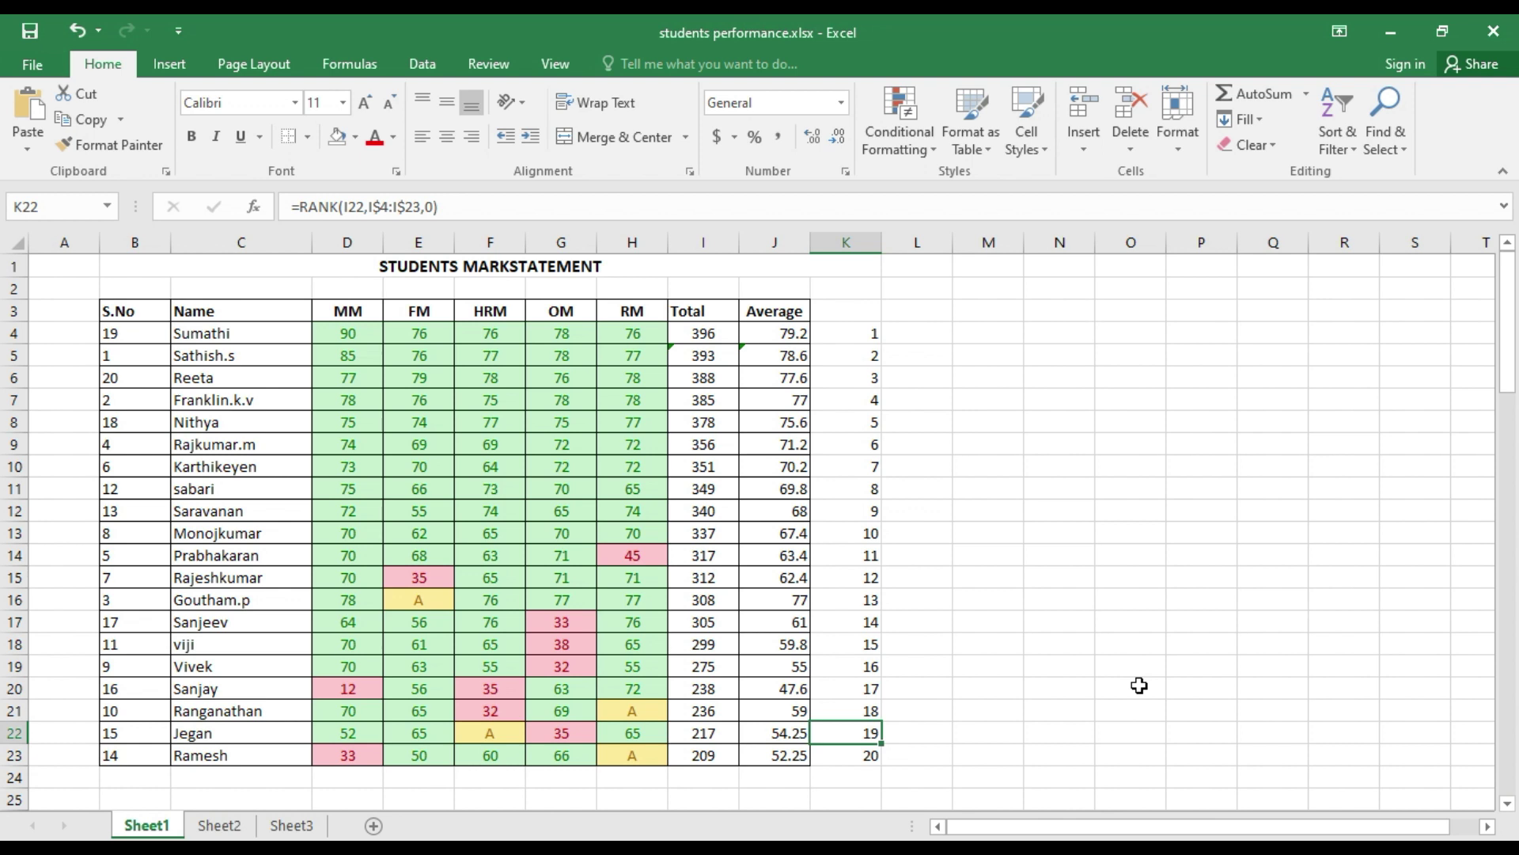
Enter =IF(COUNTIF(D4:H4,"A")=0, RANK(I4,I$4:I$23,0)) in L4 and fill it down to L23.
left_click(922, 336)
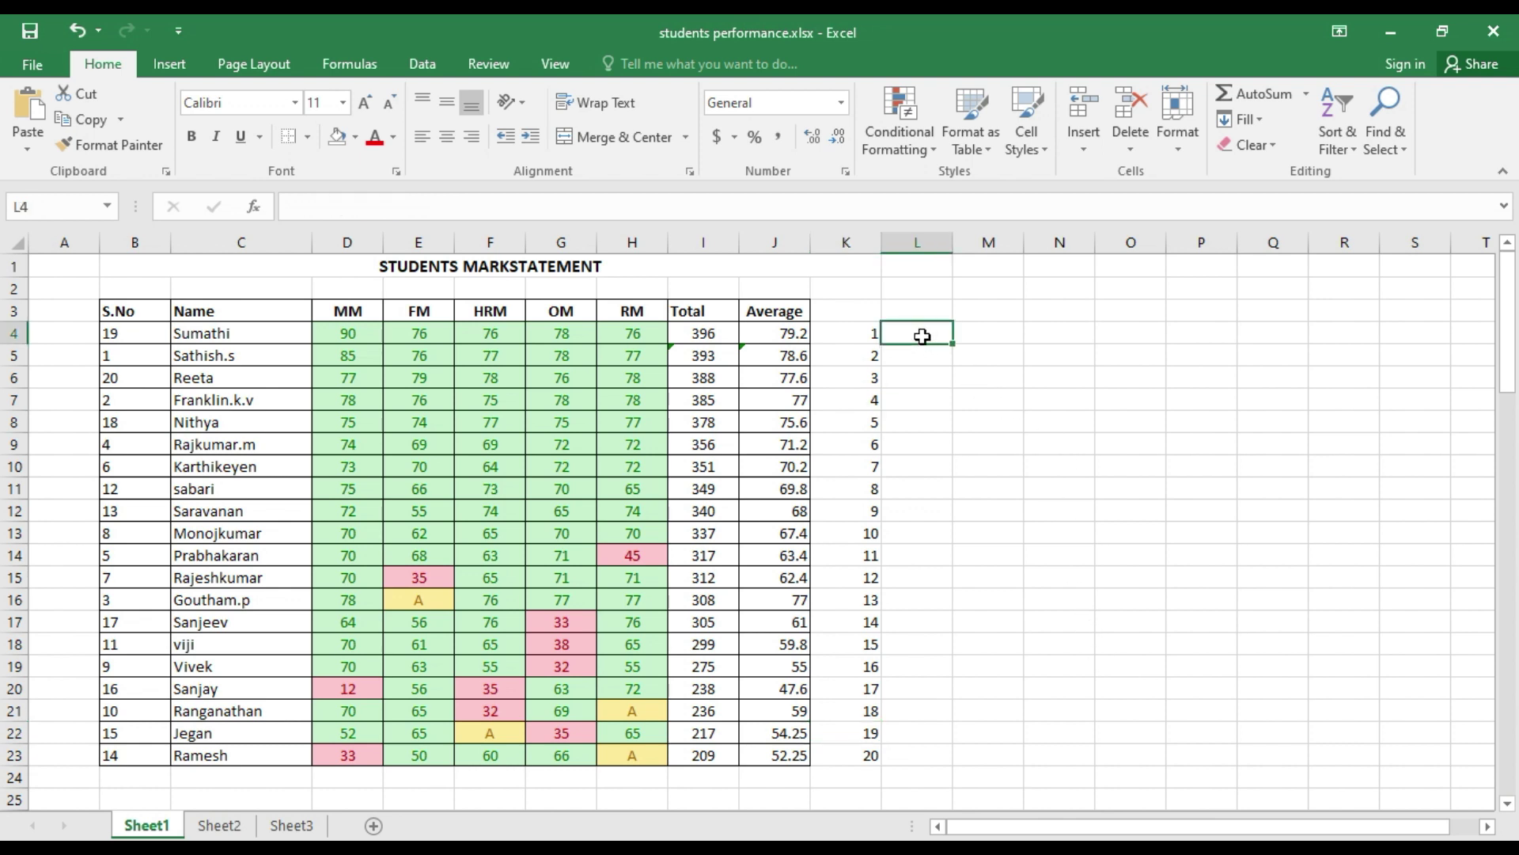
double_click(922, 336)
key("ctrl+v")
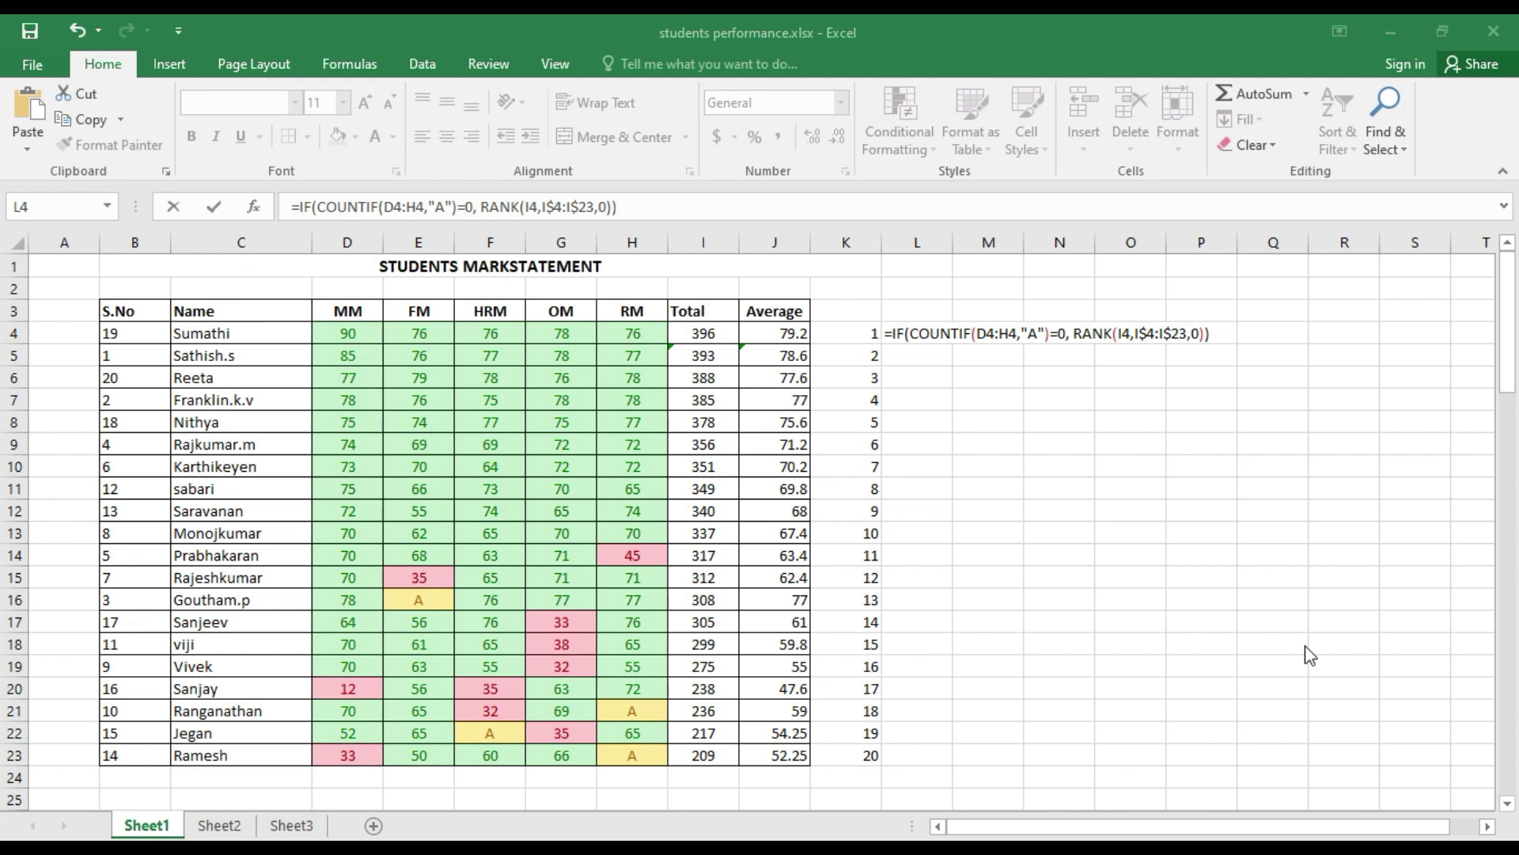
left_click(916, 328)
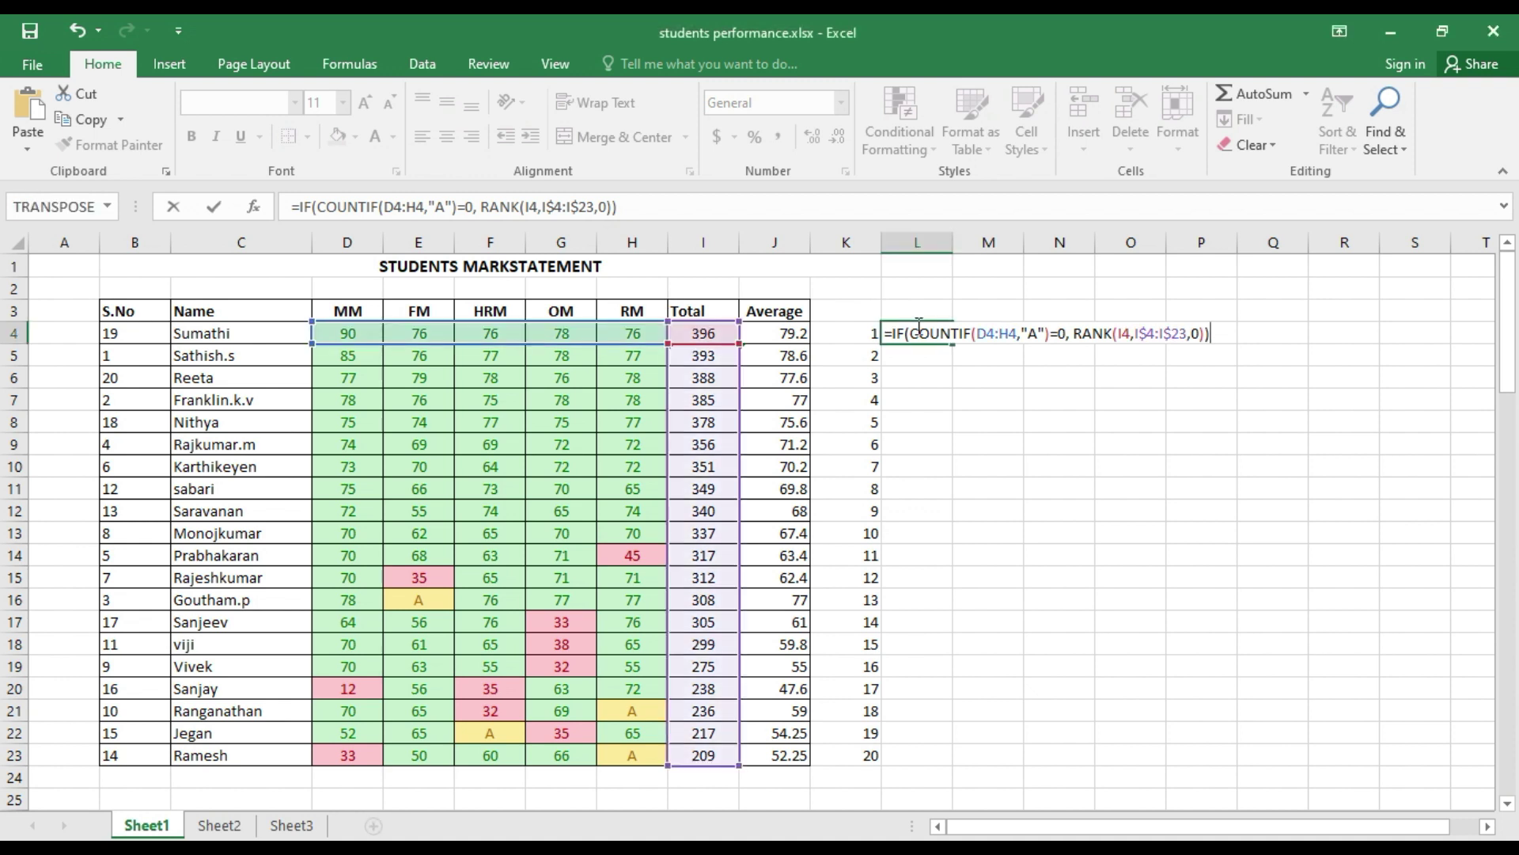
key("Return")
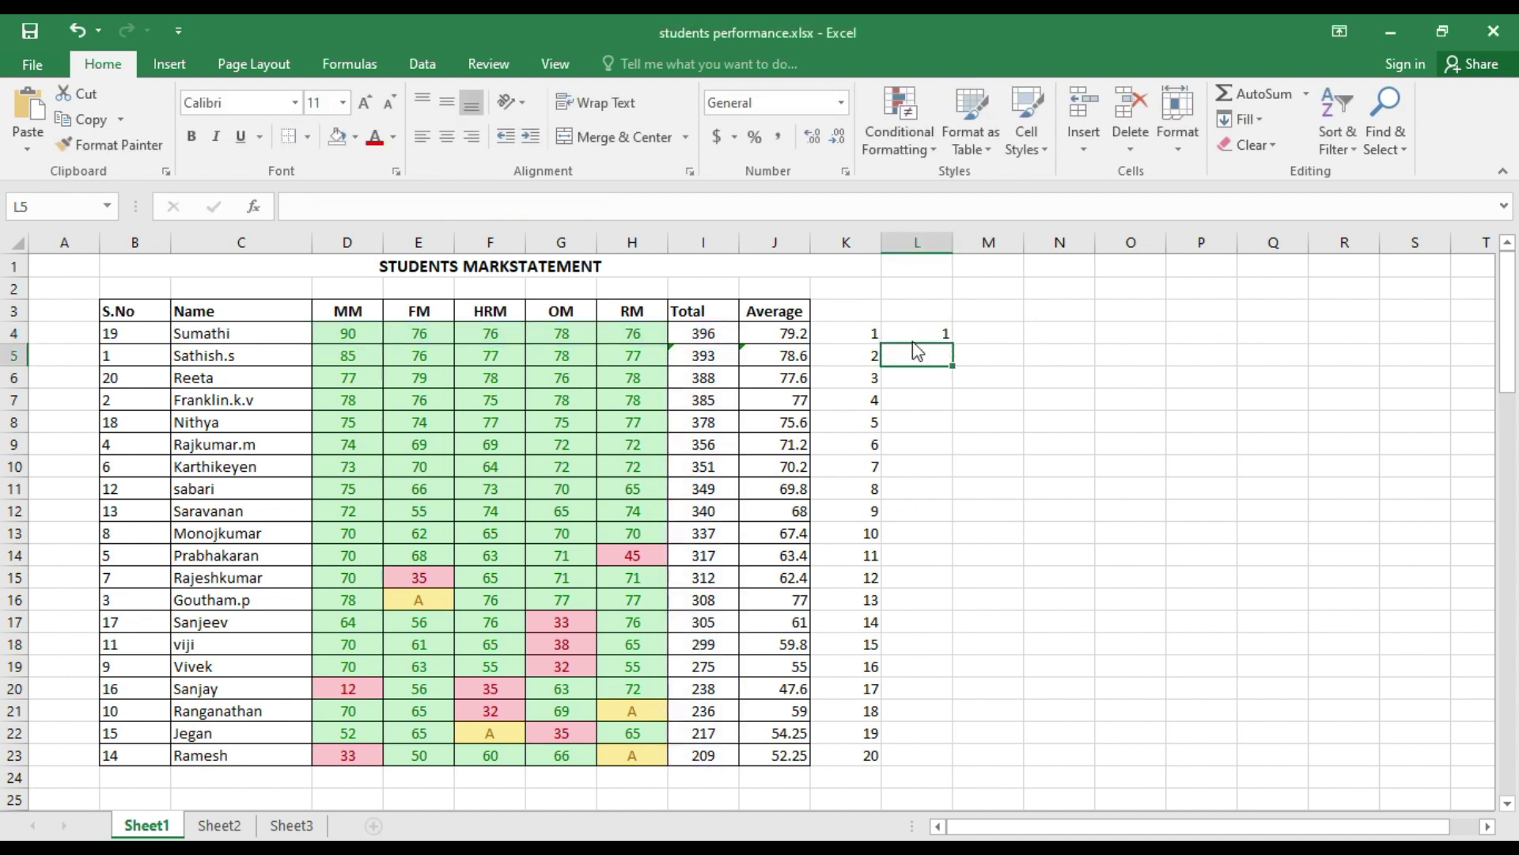
left_click(915, 329)
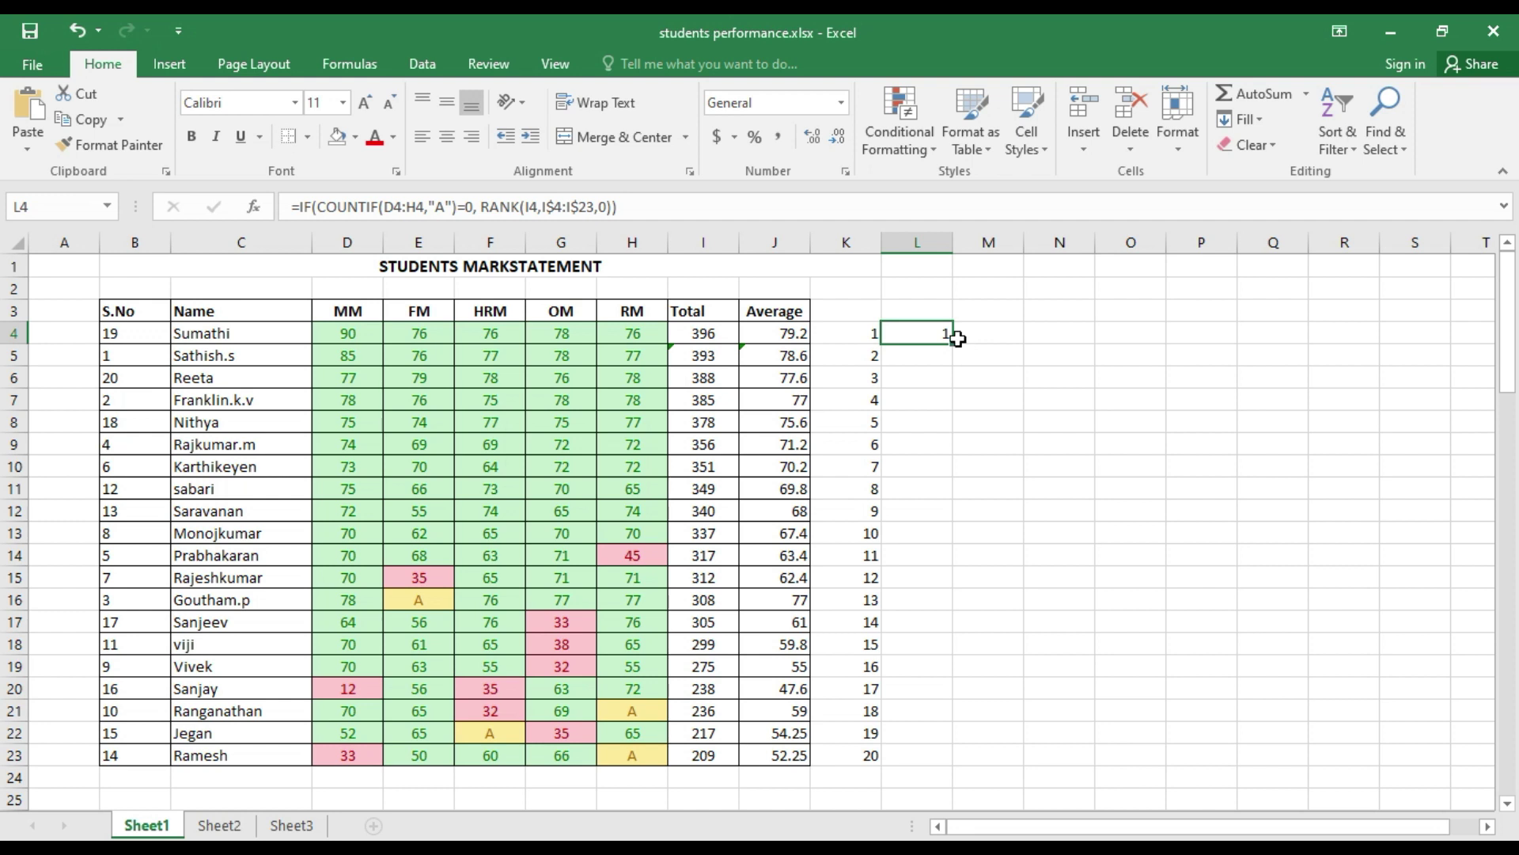
left_click_drag(955, 344, 943, 758)
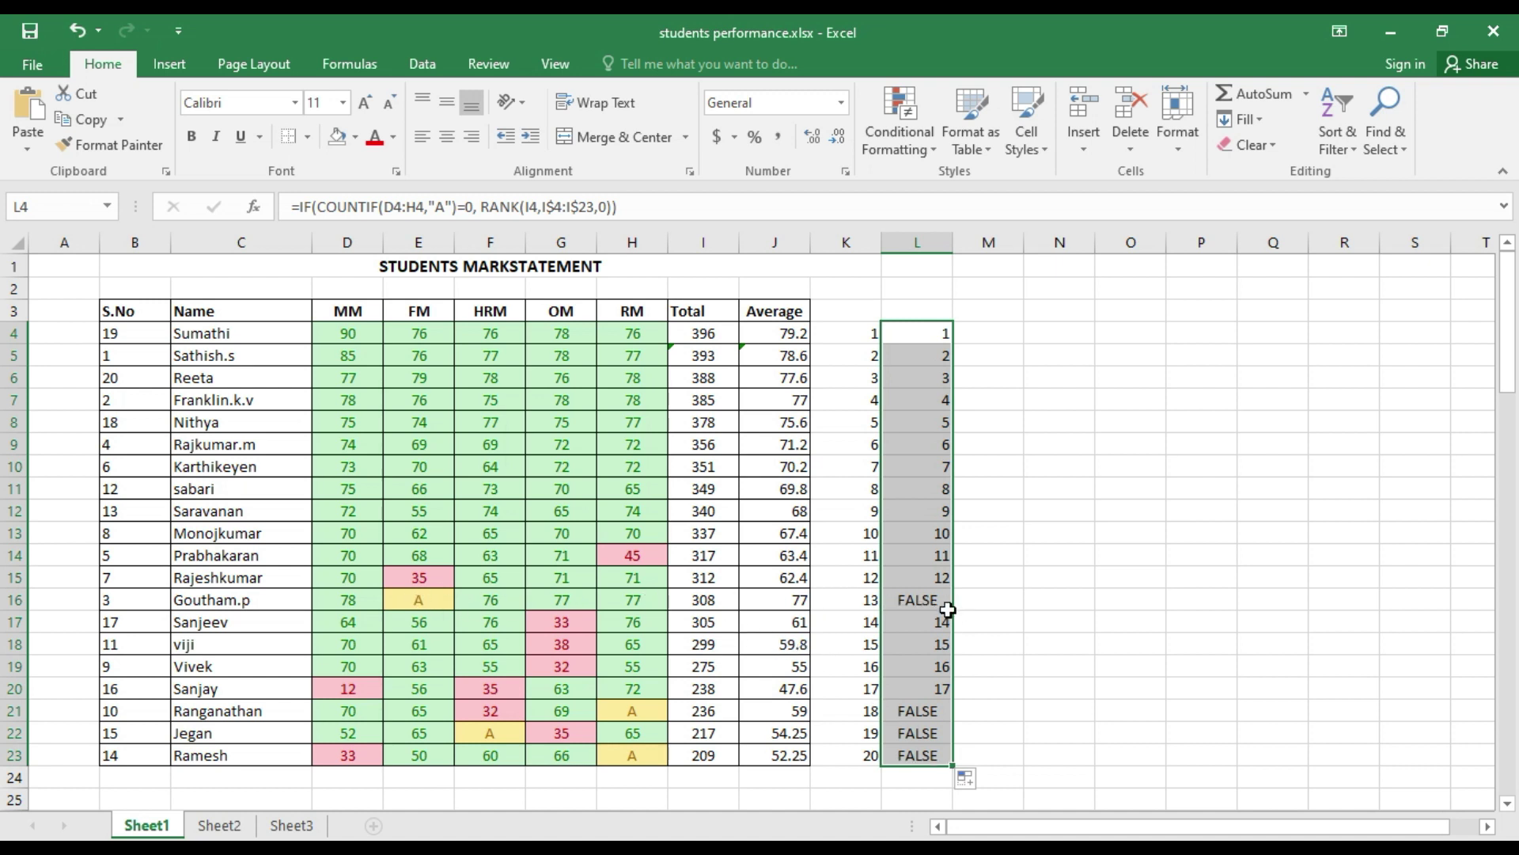
Compare the results in L4:L15 with those in L16 and L17.
left_click(910, 600)
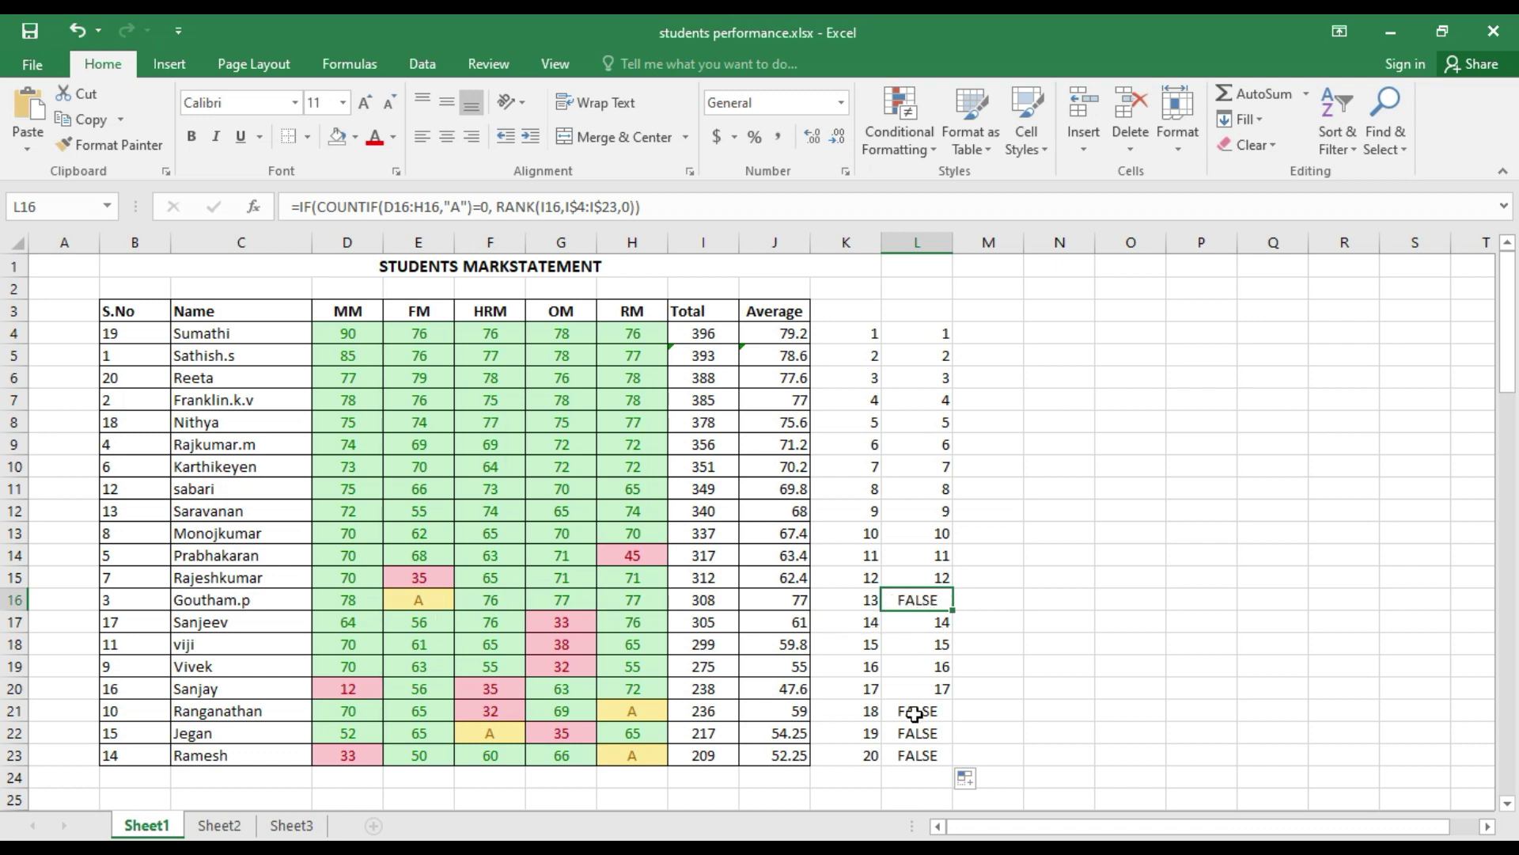
left_click_drag(938, 333, 928, 583)
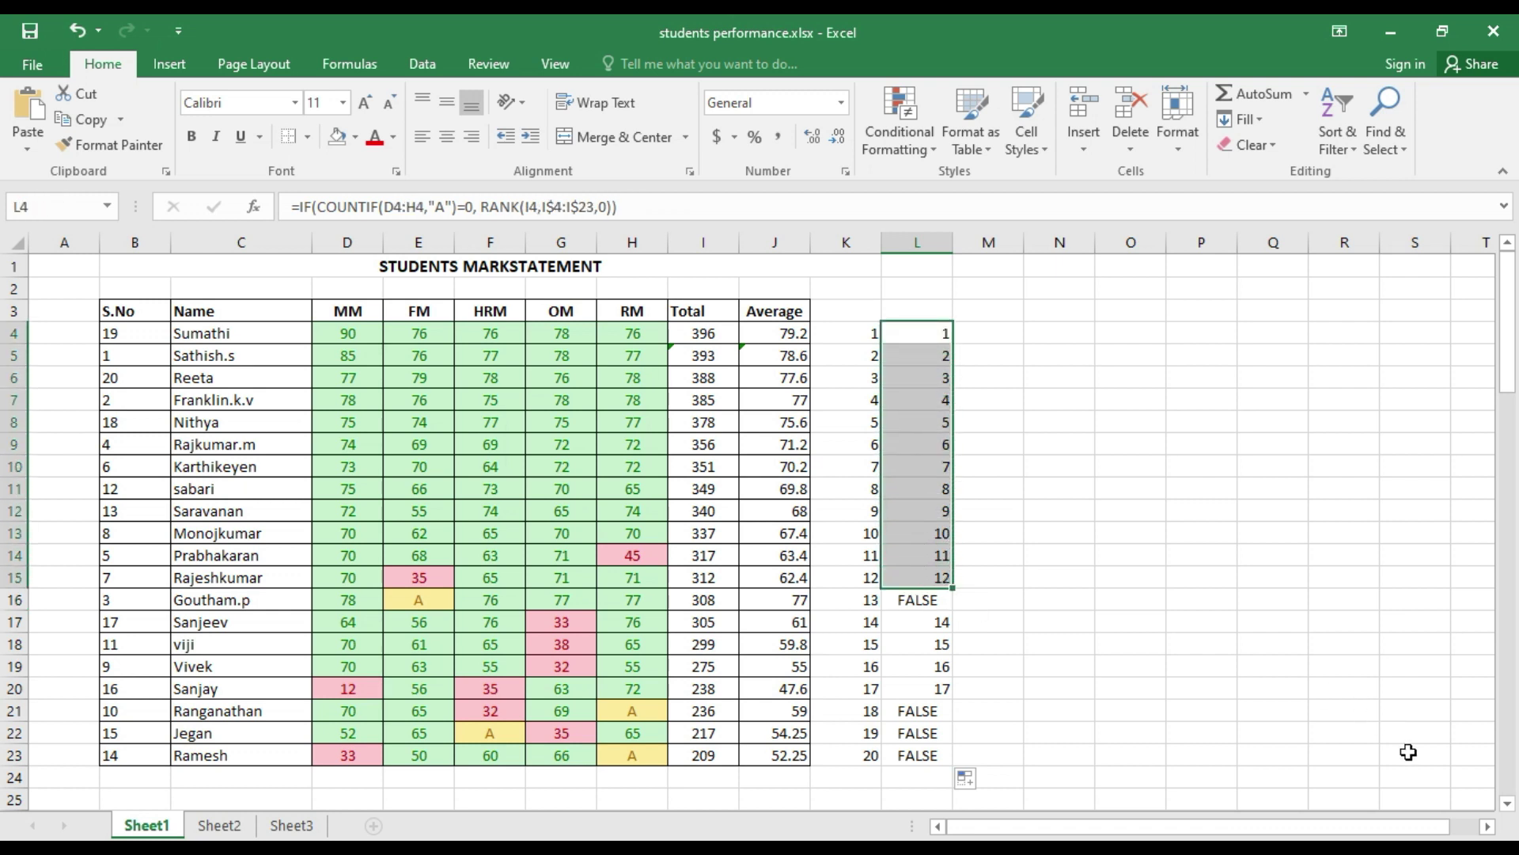
left_click(933, 621)
Add "ABSENT" as the value-if-false in L16's formula and fill the formula up to L4 and down to L23.
left_click(926, 601)
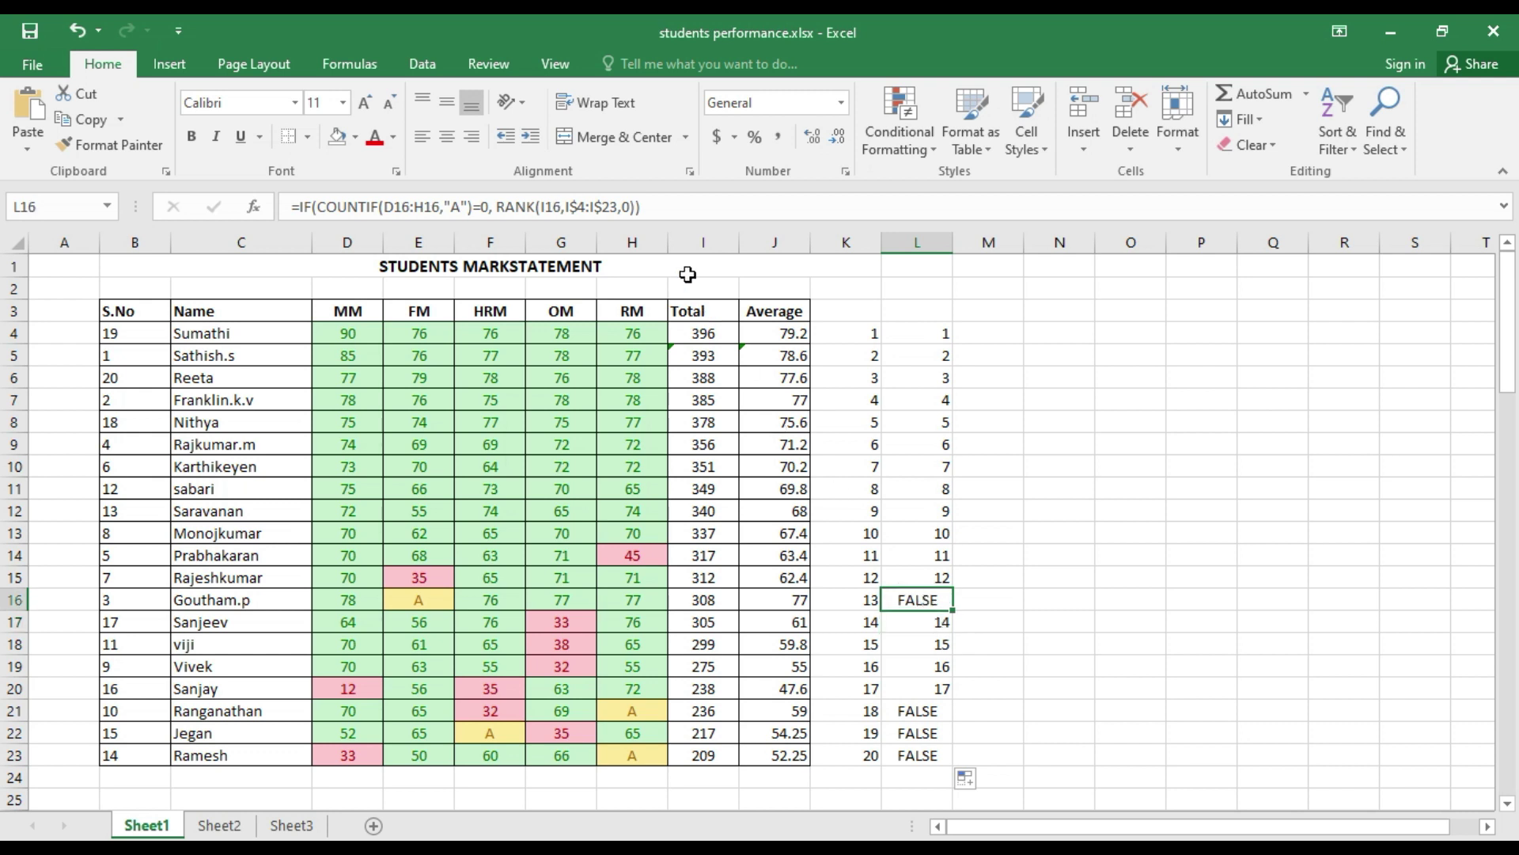
left_click(634, 203)
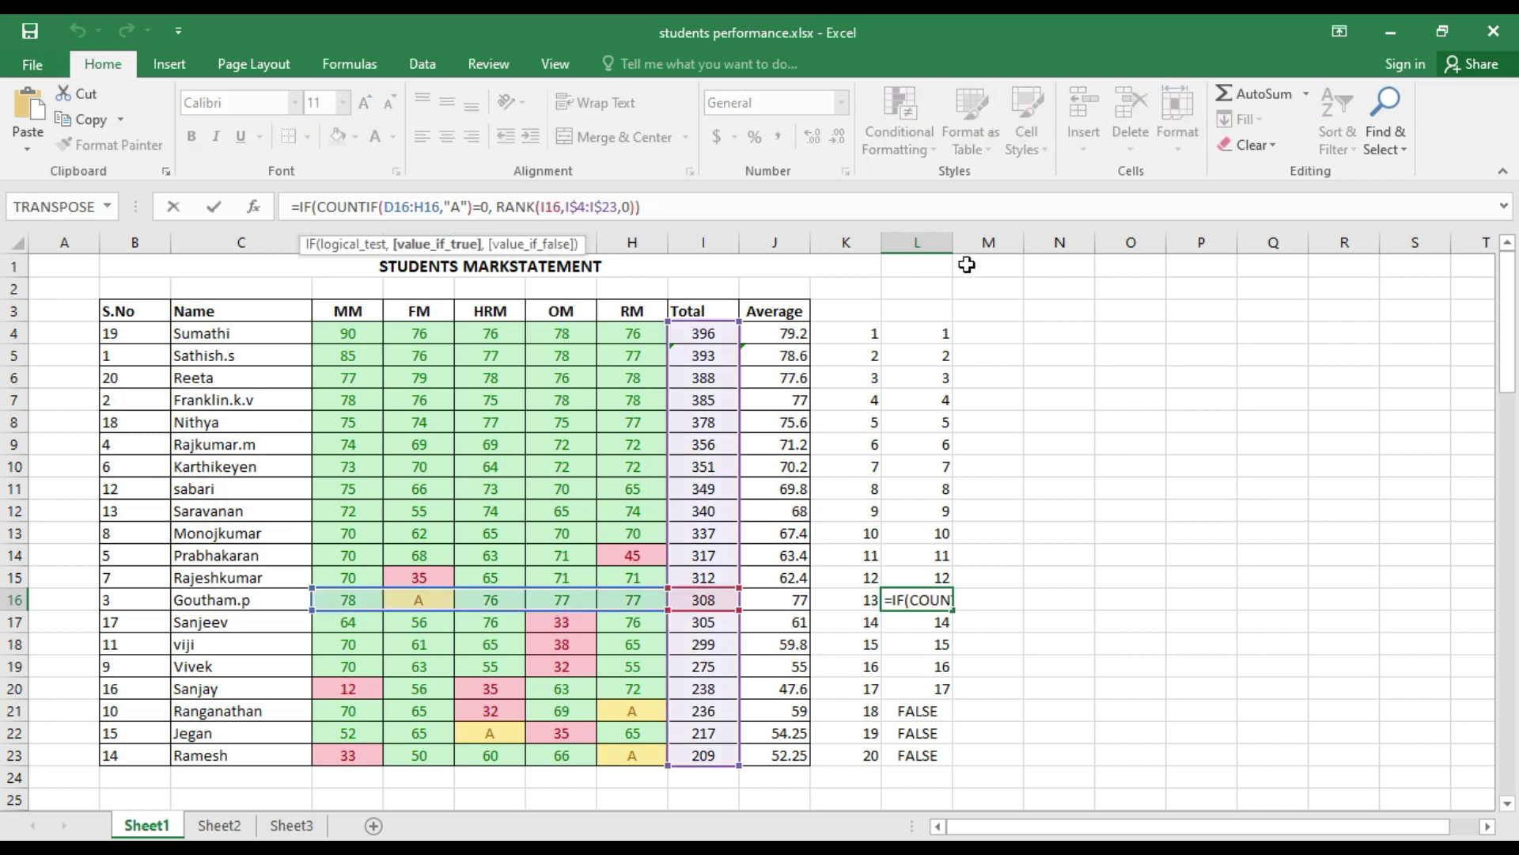
type(",")
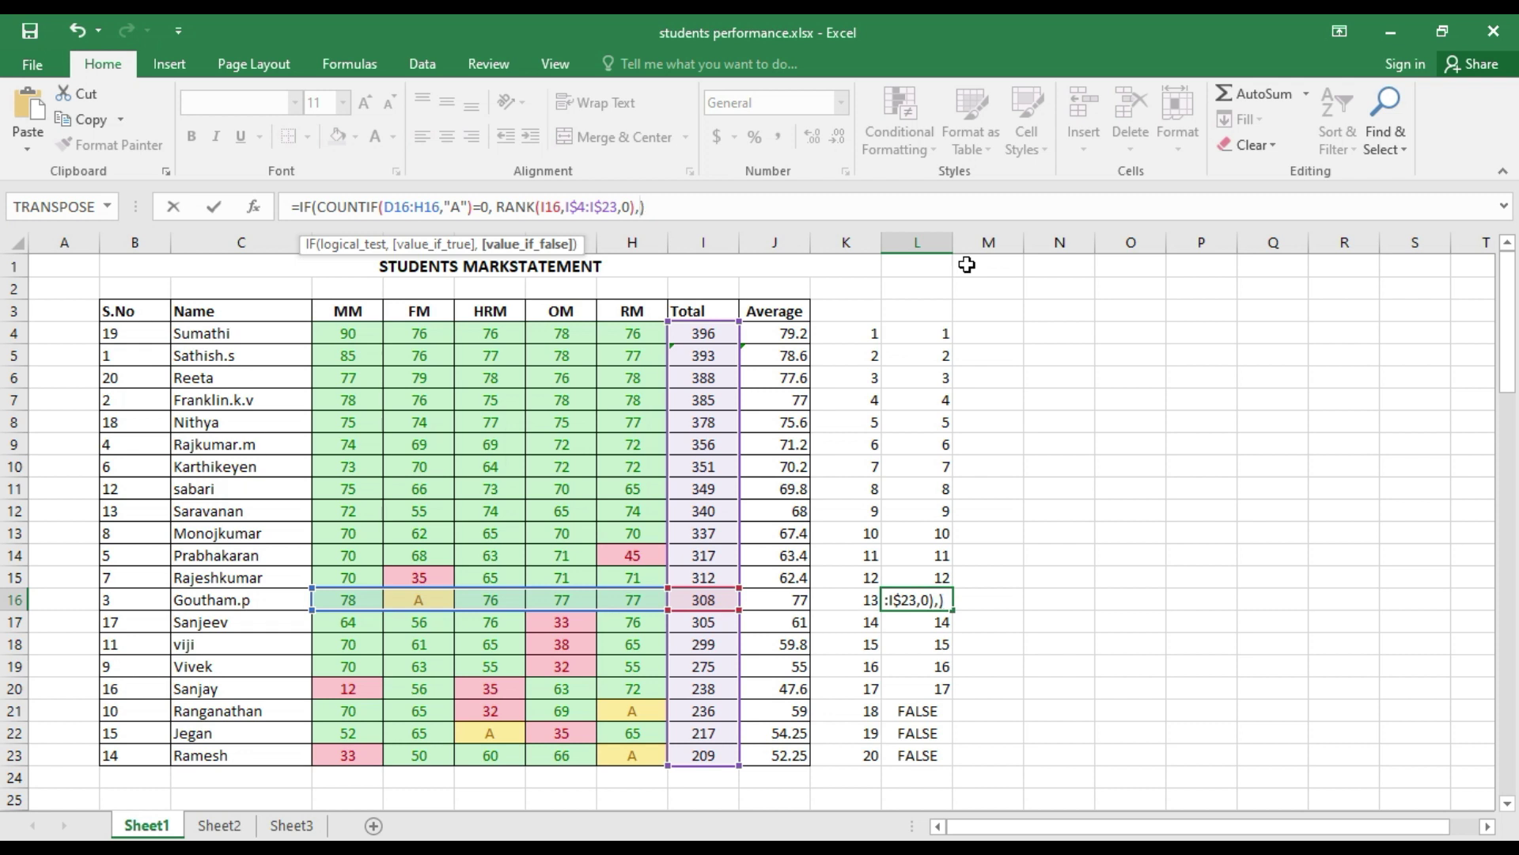
type("\"ABSENT")
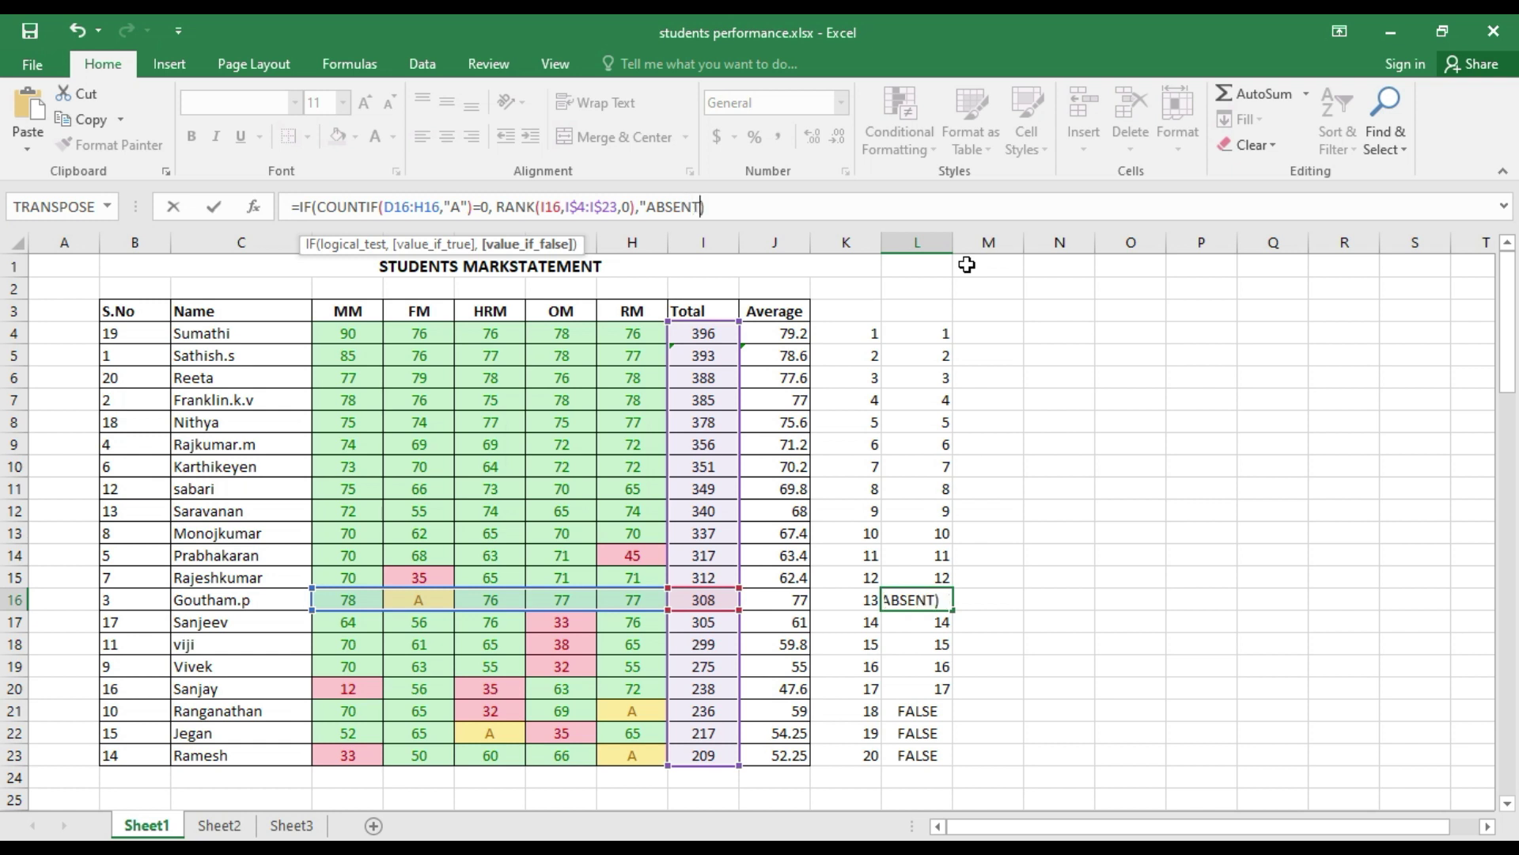
type(")")
key("BackSpace")
key("Return")
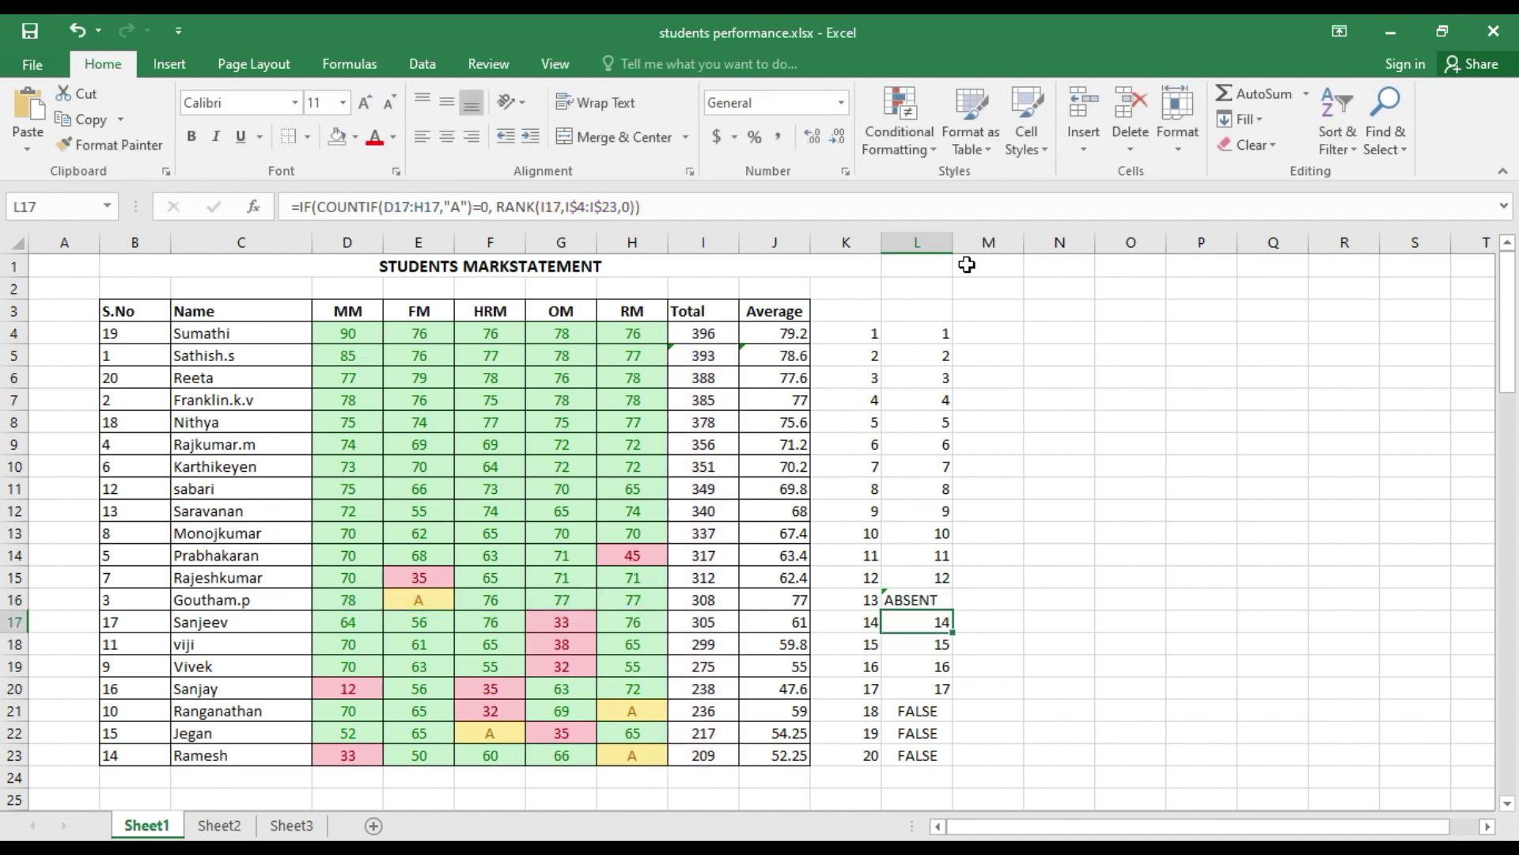
left_click(923, 599)
left_click_drag(953, 613, 949, 323)
left_click_drag(955, 612, 945, 766)
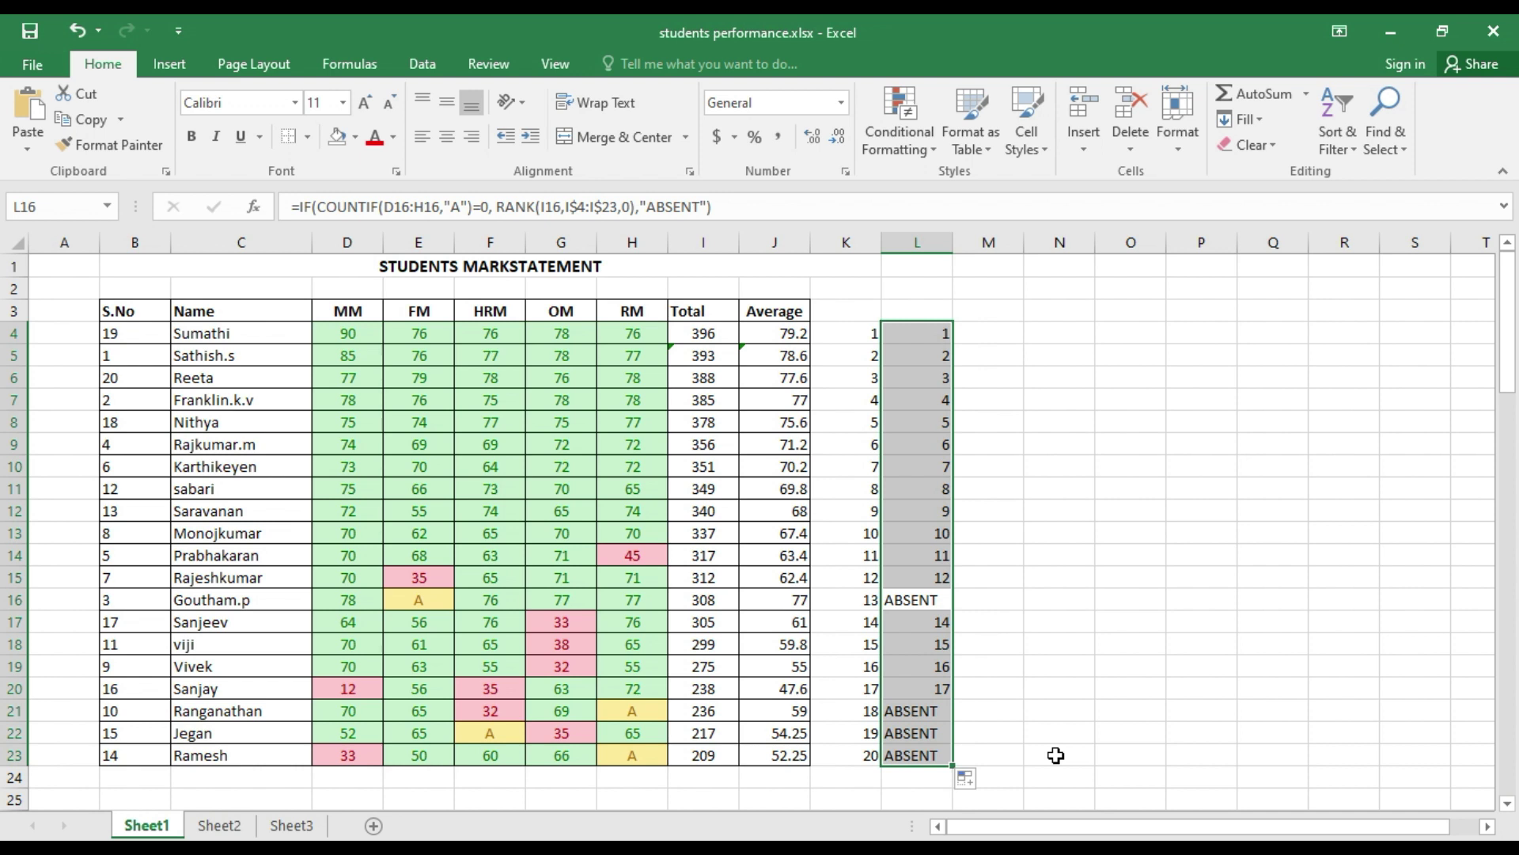
Replace L4's formula with =IF(COUNTIF(D4:H4,"A")=0, IF(COUNTIF(D4:H4,"<50")=0,RANK(I4,I$4:I$23,0),"FAIL"),"ABSENT") and fill it down to L23.
left_click_drag(346, 558, 655, 752)
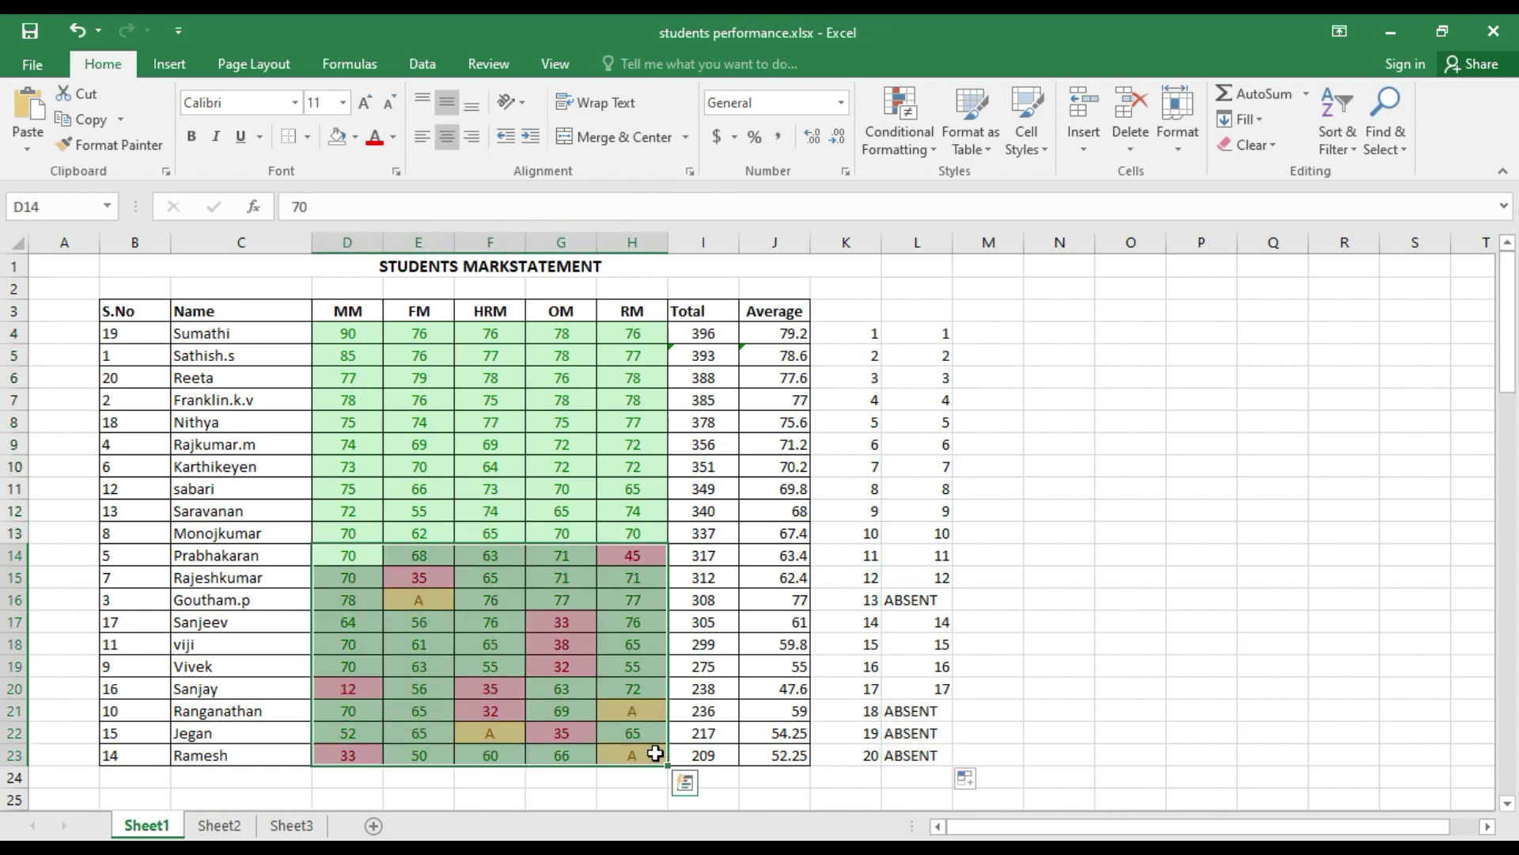
left_click(581, 658)
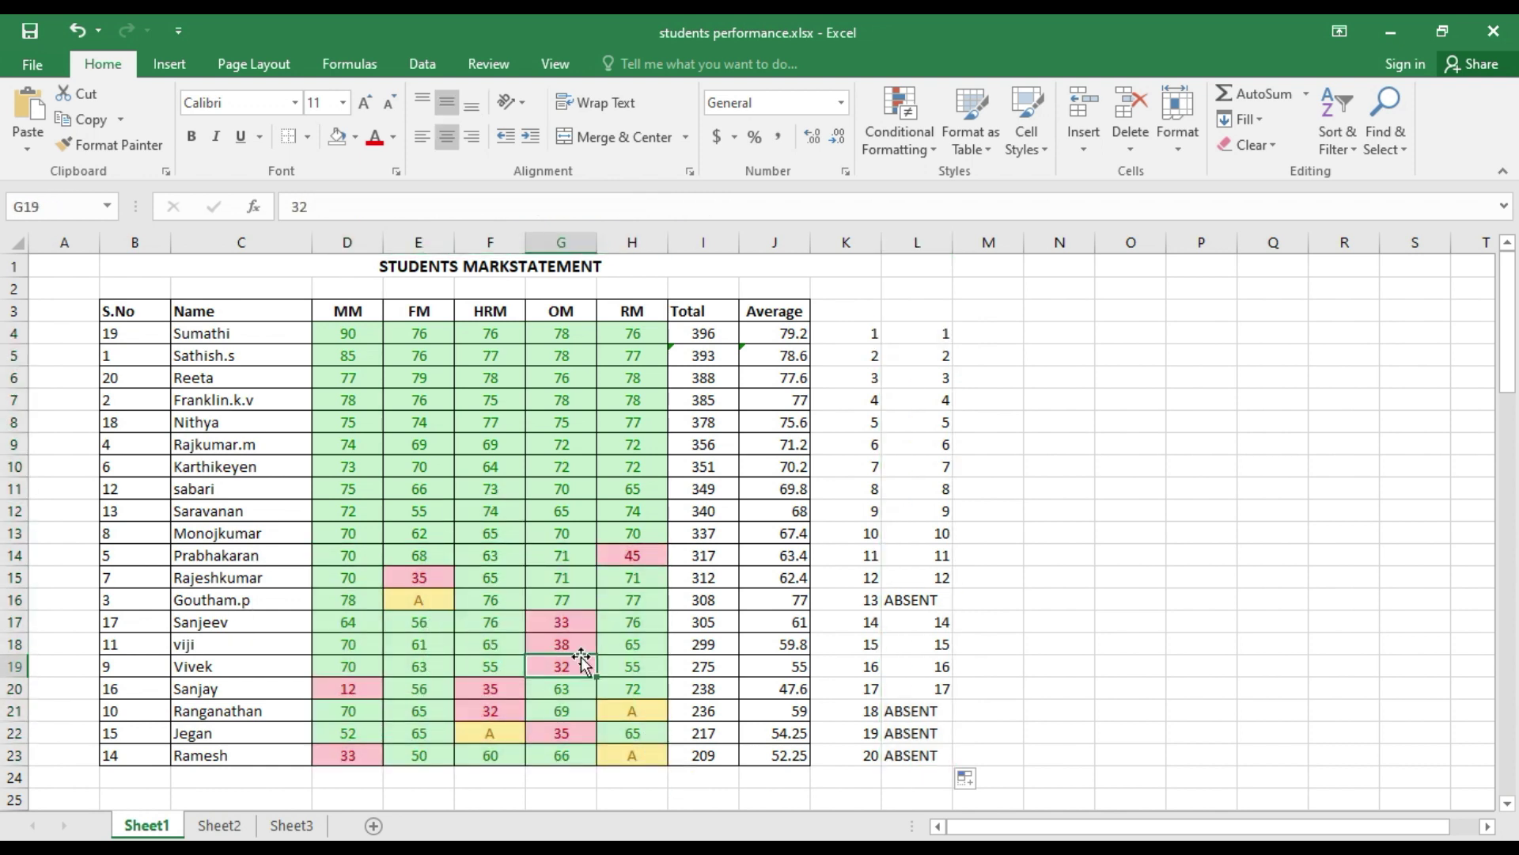
left_click(929, 337)
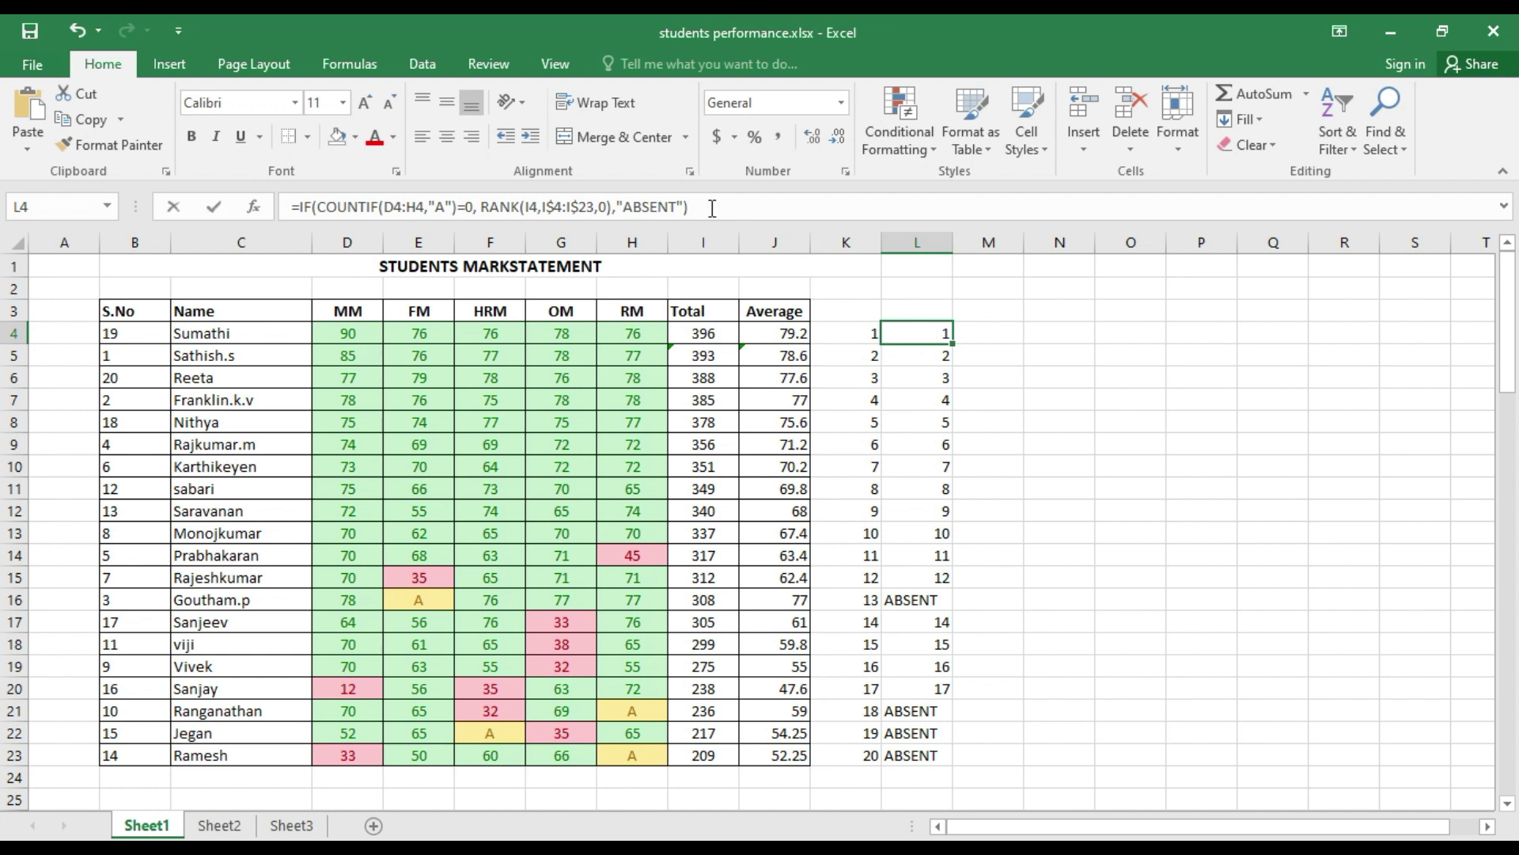
left_click_drag(713, 206, 293, 160)
type("=IF(COUNTIF(D4:H4,\"A\")=0, IF(COUNTIF(D4:H4,\"<50\")=0,RANK(I4,I$4:I$23,0),\"FAIL\"),\"ABSENT\")")
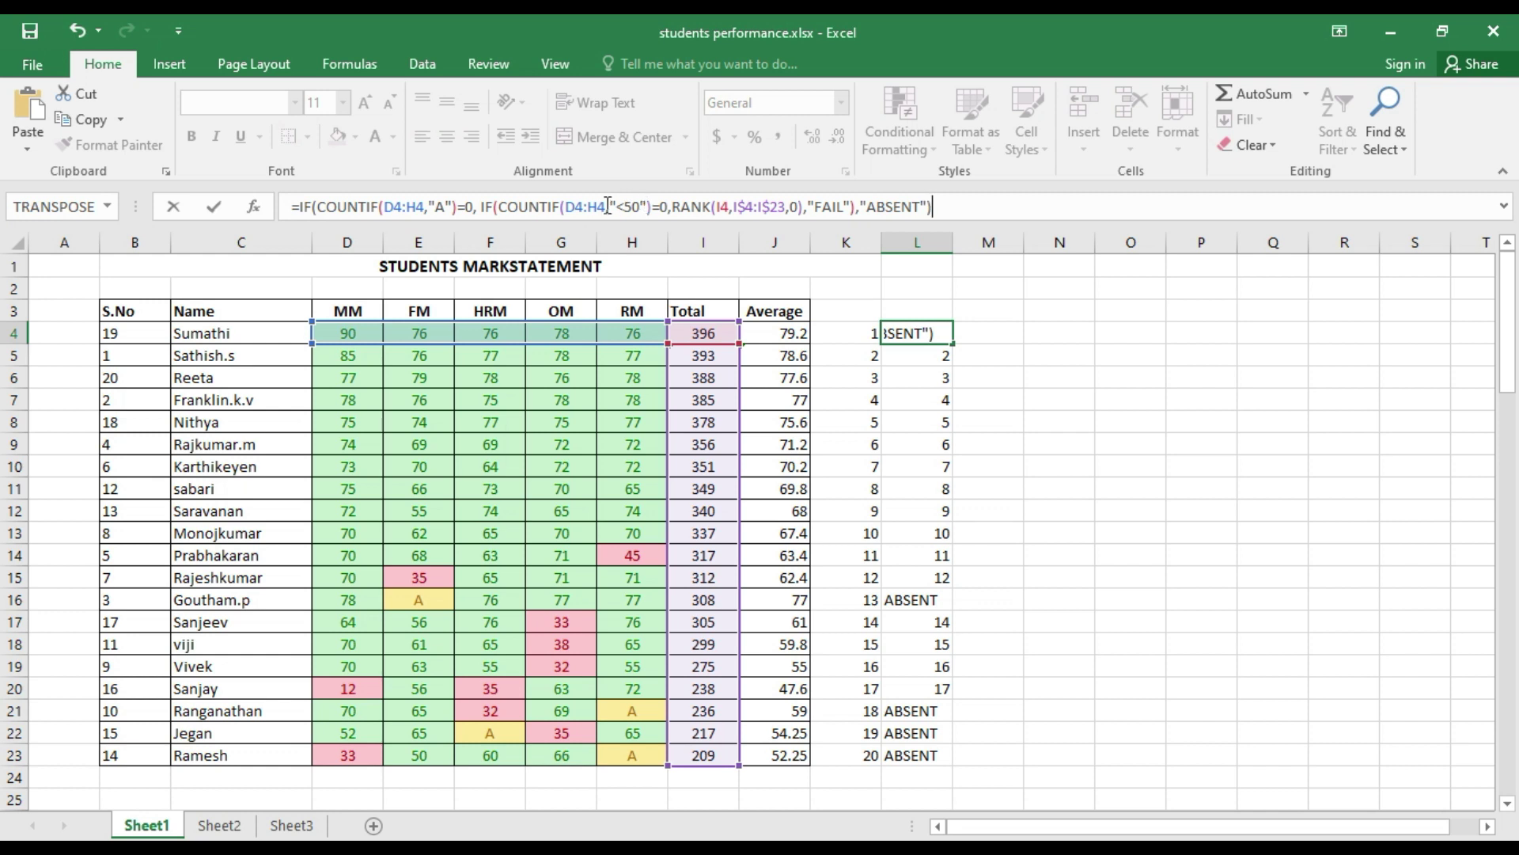
left_click(664, 207)
left_click(667, 206)
type(",")
key("Return")
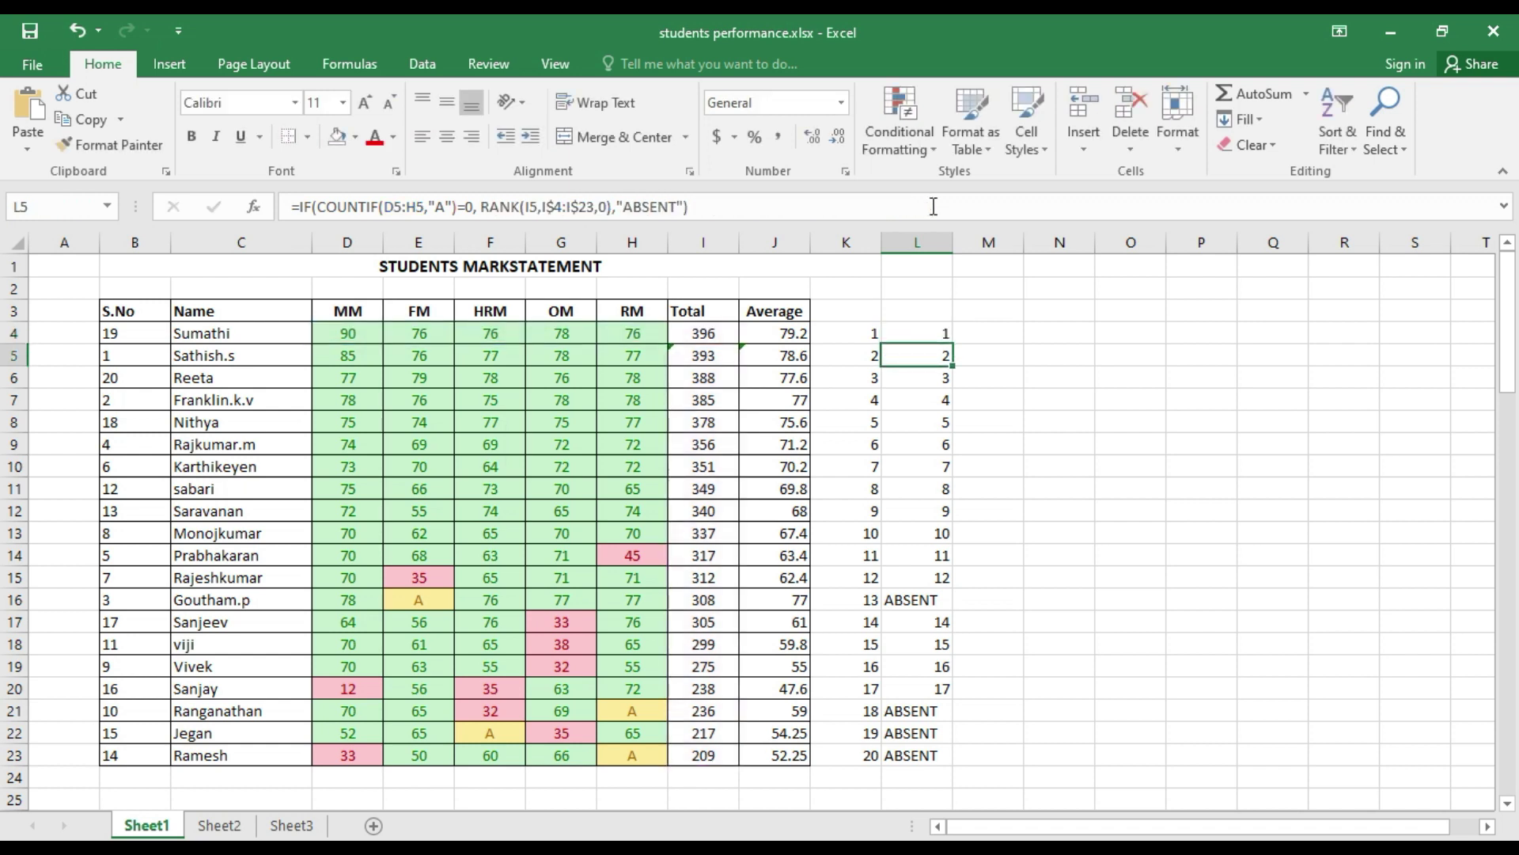
left_click(931, 337)
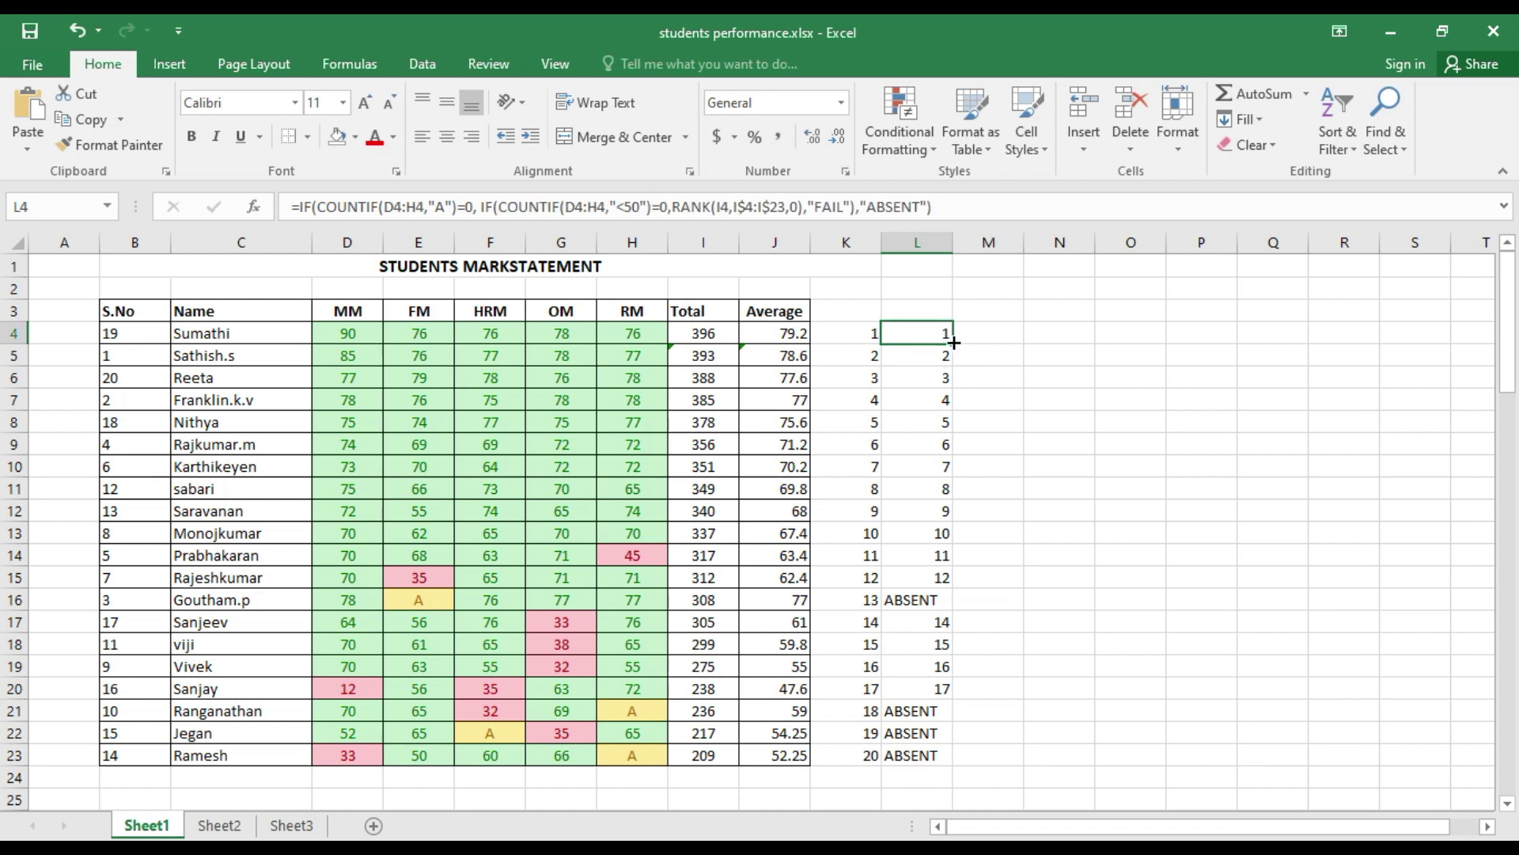
left_click_drag(953, 343, 950, 764)
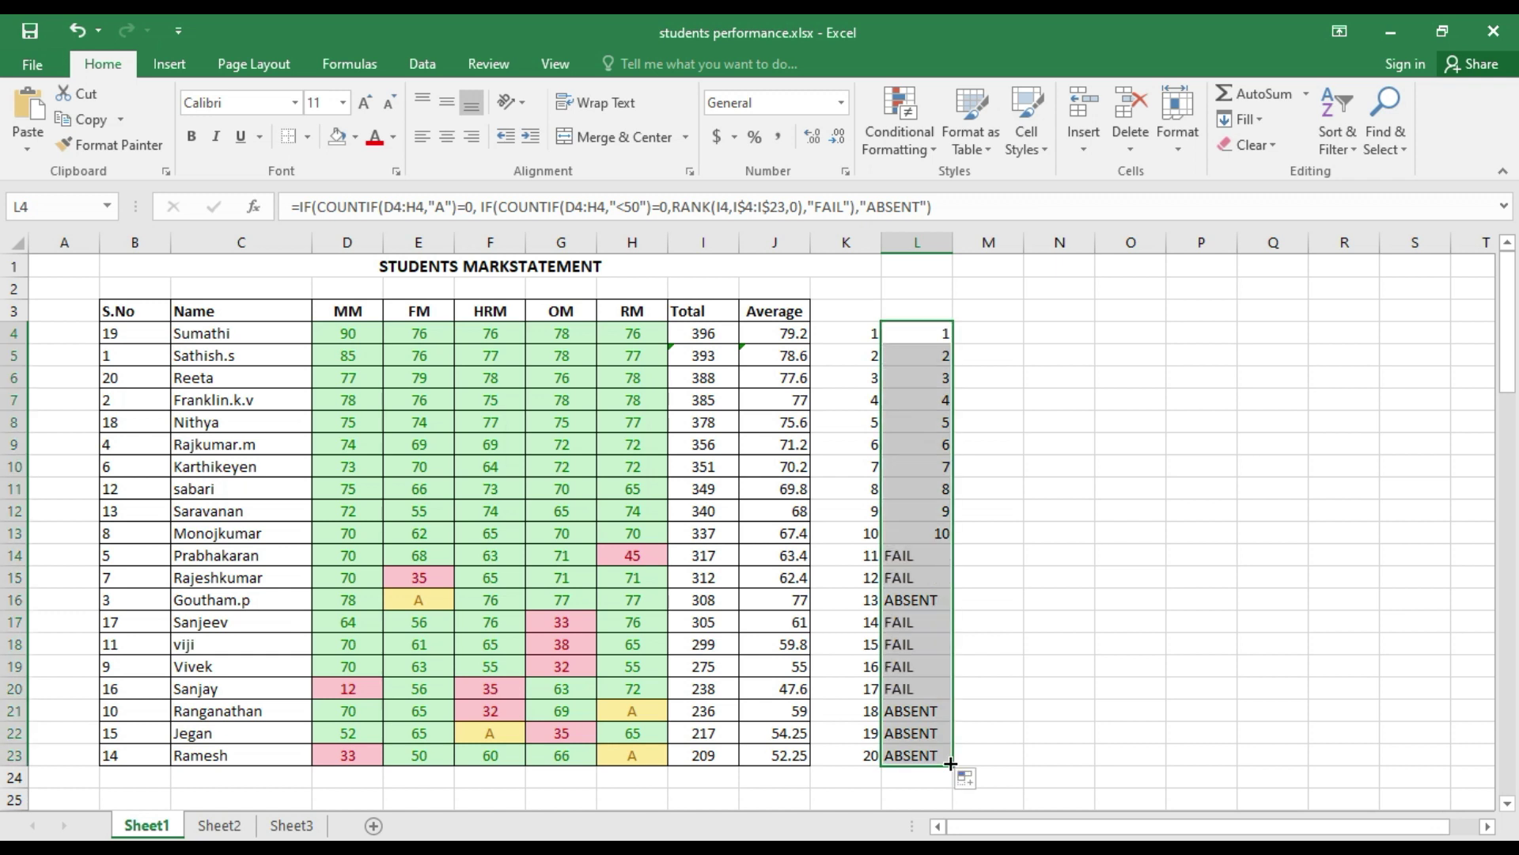
Compare the marks in H14, E15 and E16 with the corresponding results in L14:L16.
left_click(631, 559)
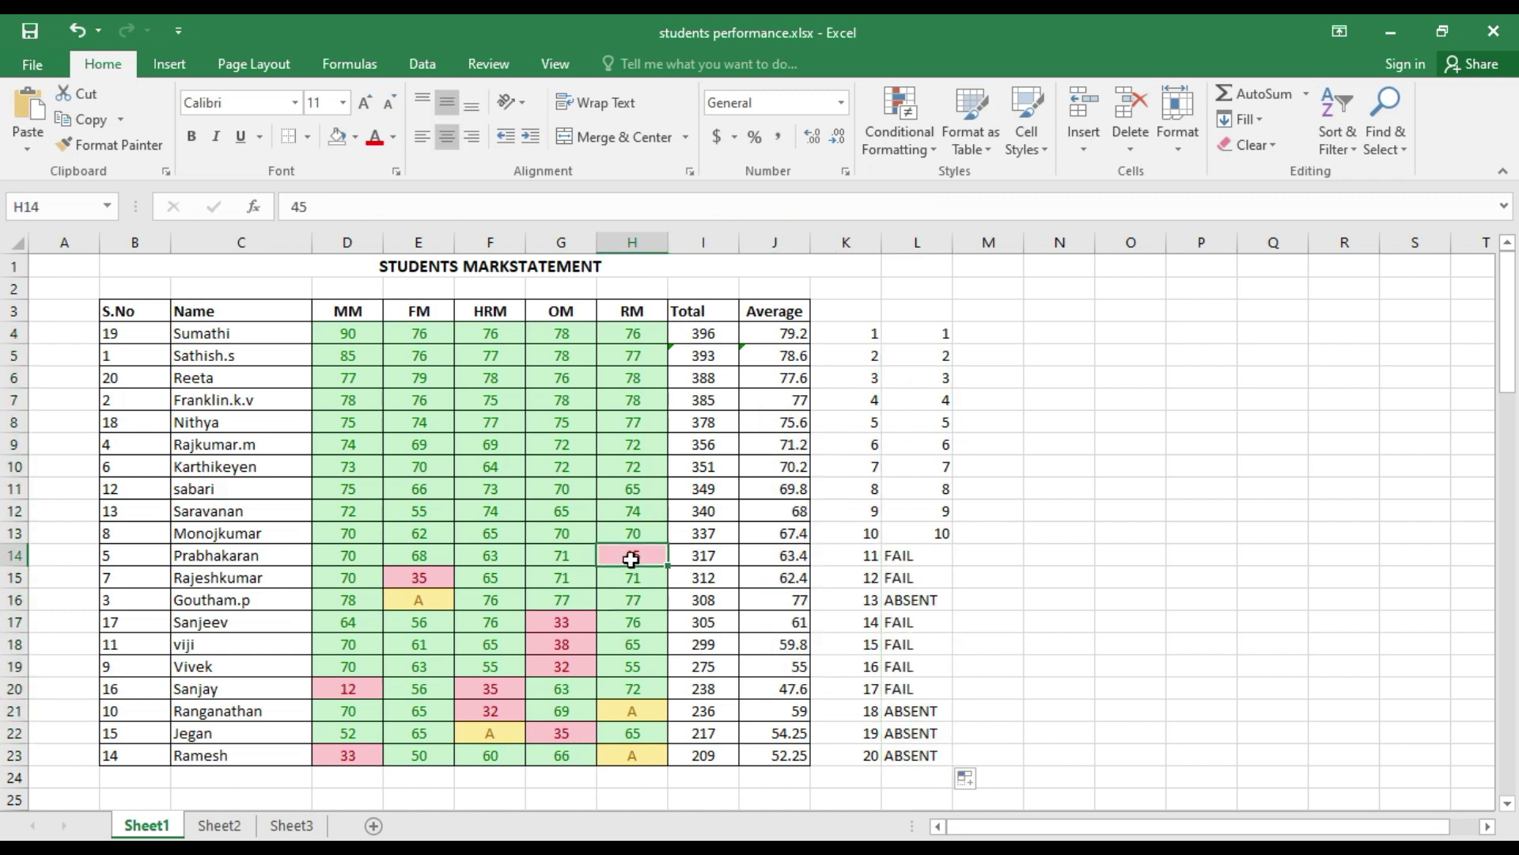
left_click(905, 560)
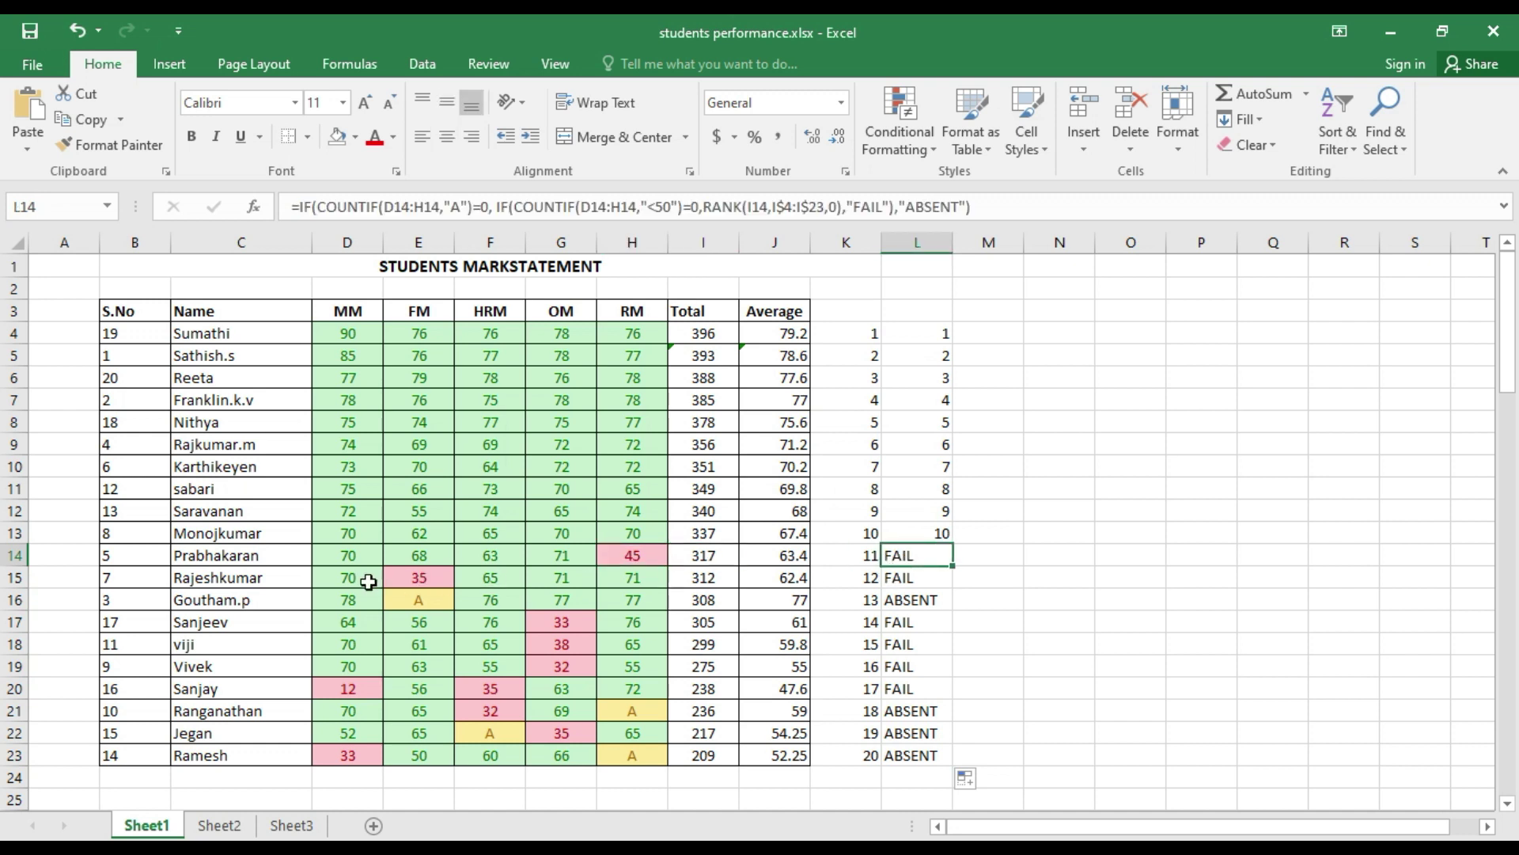
left_click(398, 578)
left_click(910, 581)
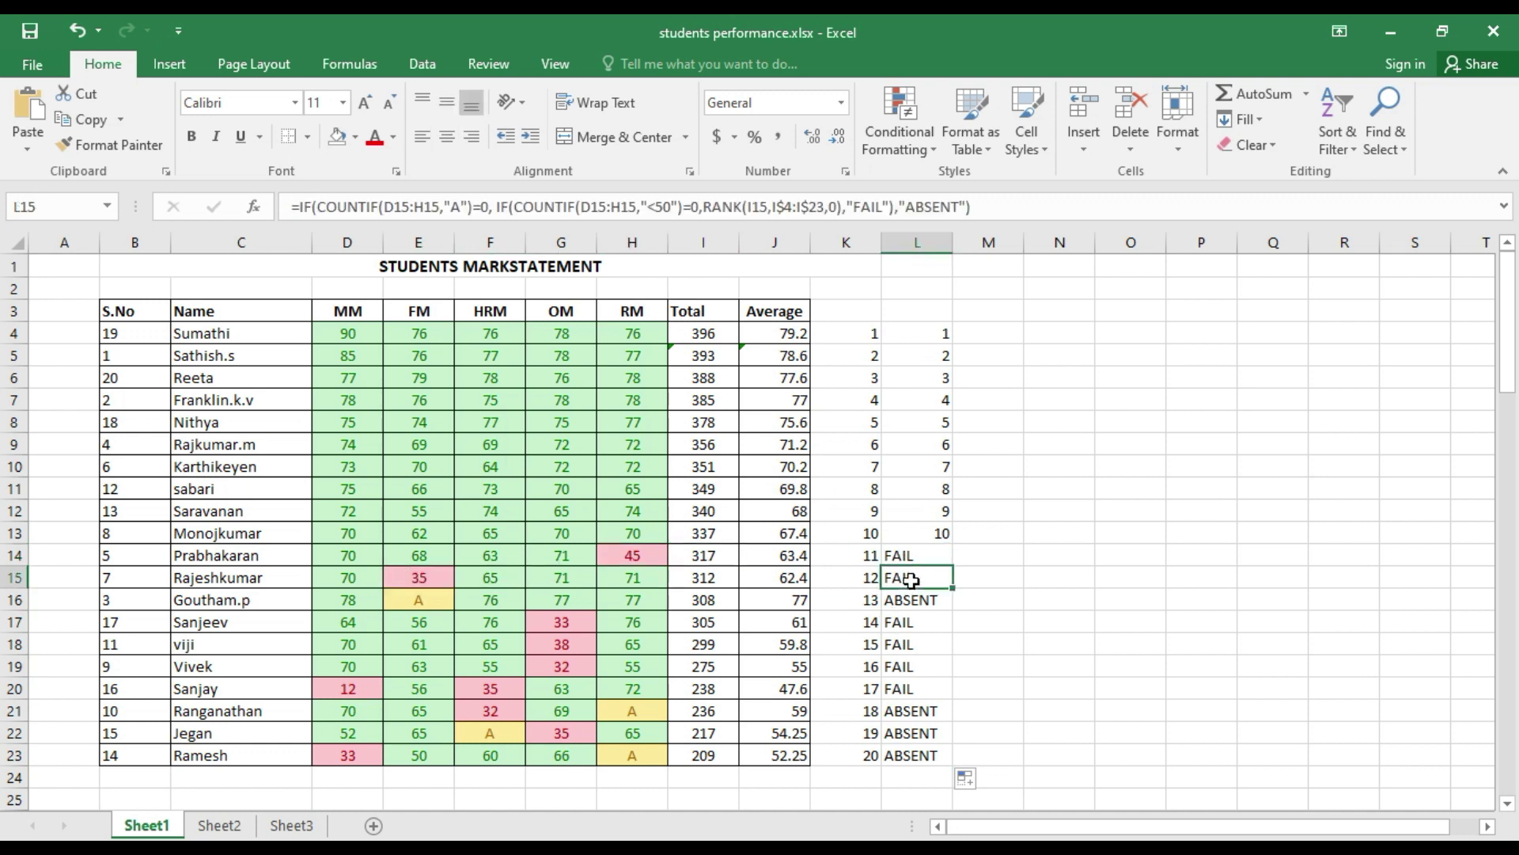
left_click(429, 603)
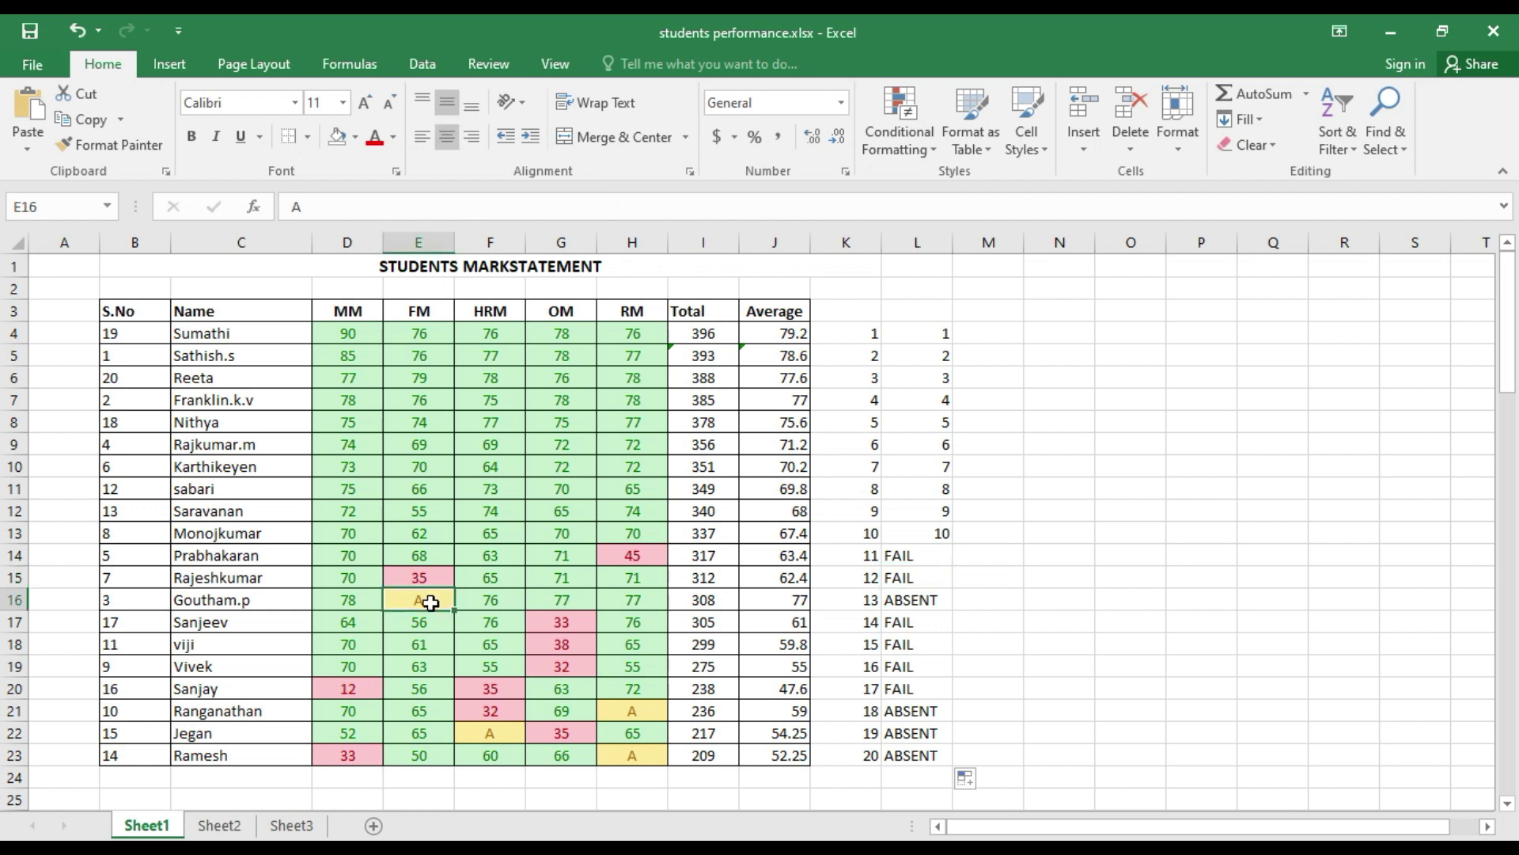
left_click(929, 606)
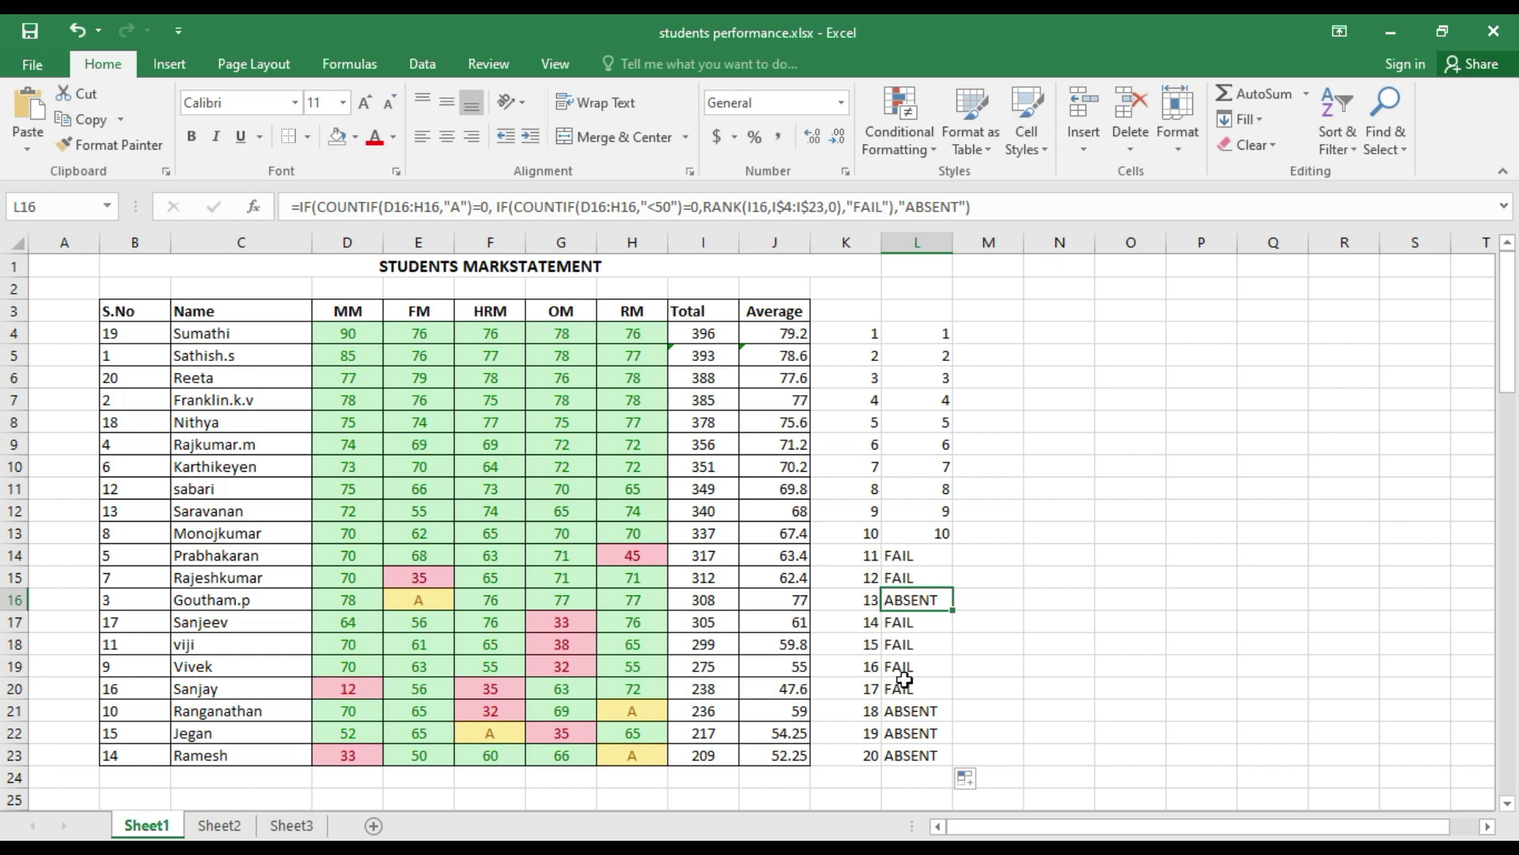
Delete column K, which holds the plain RANK formulas.
left_click(841, 248)
right_click(842, 249)
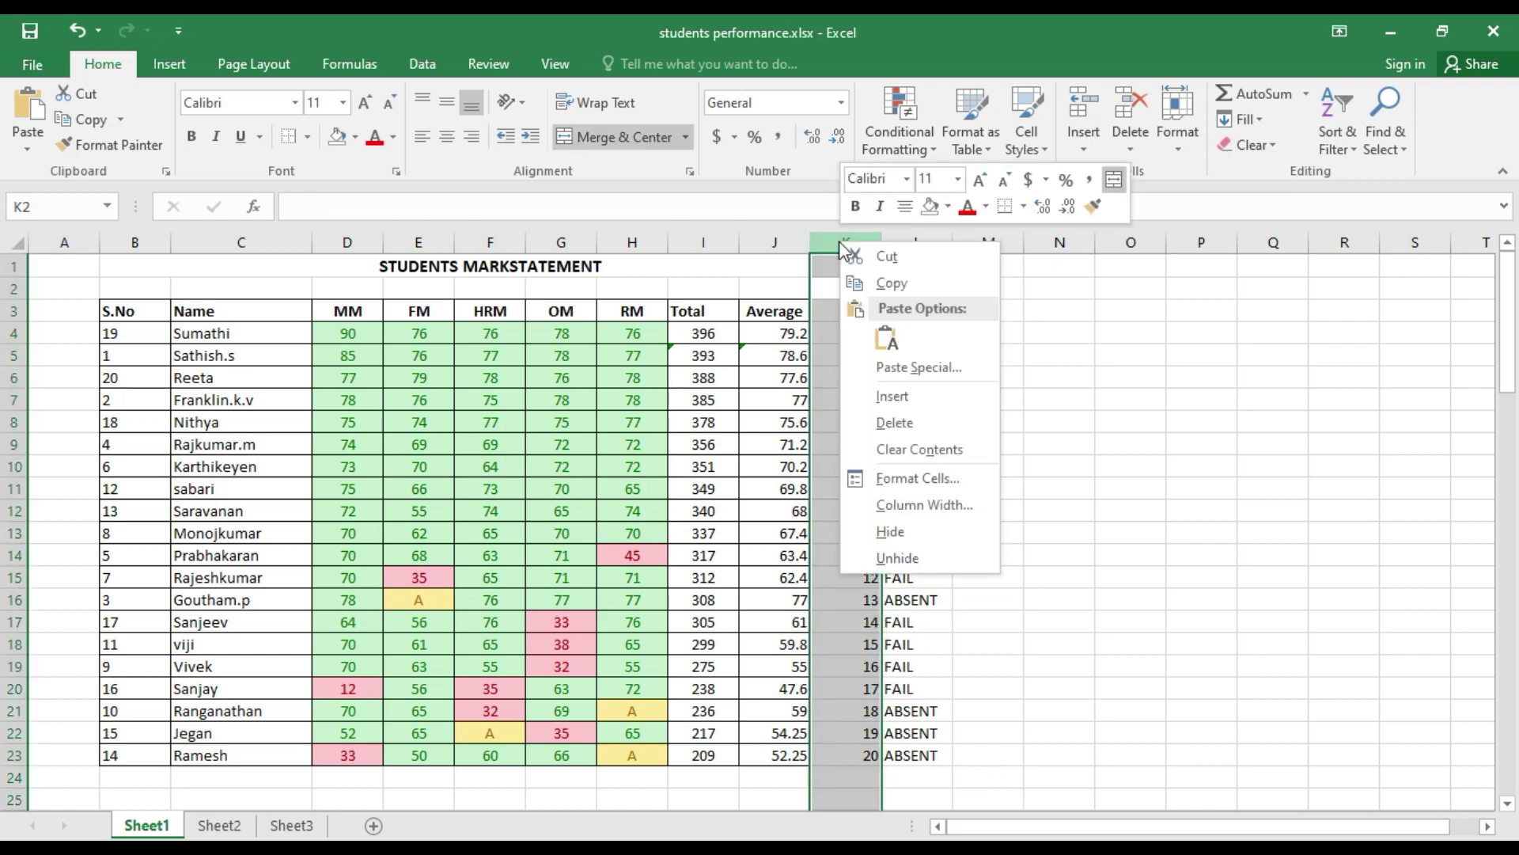
left_click(901, 421)
left_click(903, 419)
Apply All Borders to the rank results in K4:K23.
left_click_drag(851, 333, 860, 757)
left_click(308, 137)
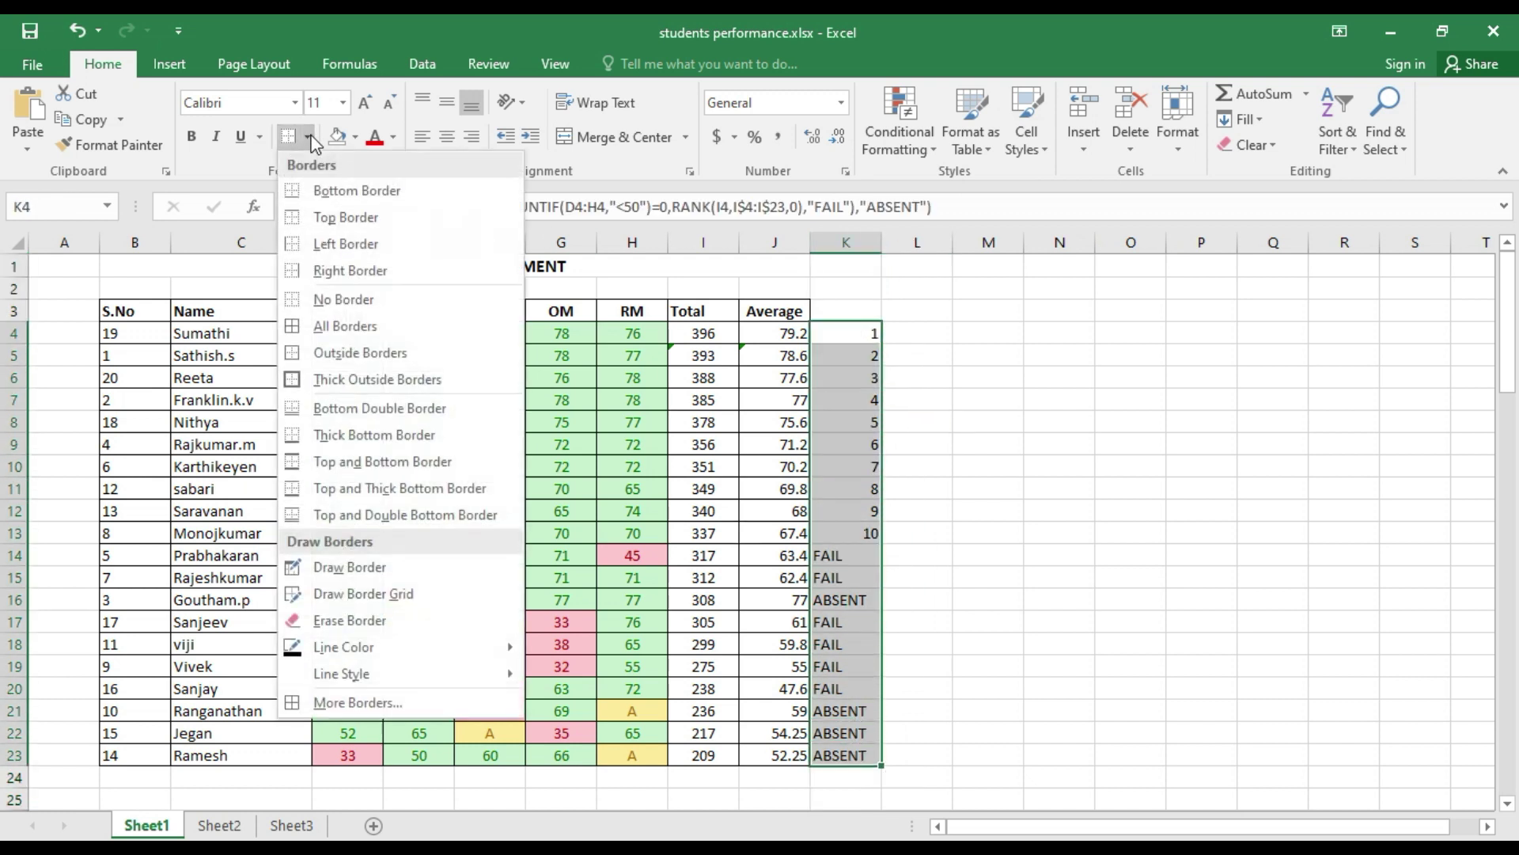
left_click(320, 326)
Enter the header RANK in K3 and make it bold and centred like the subject headers.
left_click(843, 306)
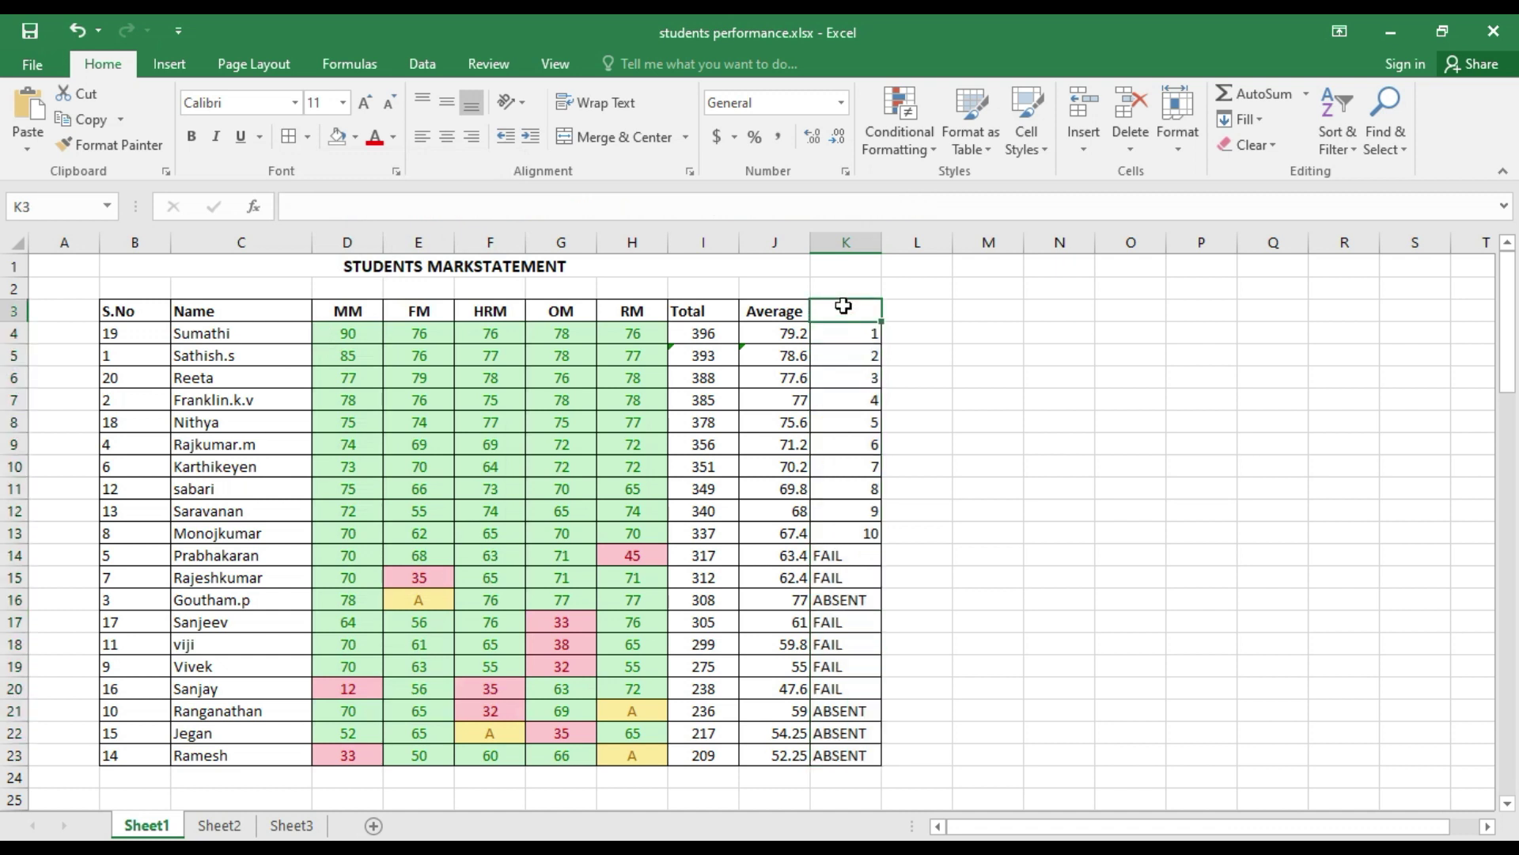
type("RANK")
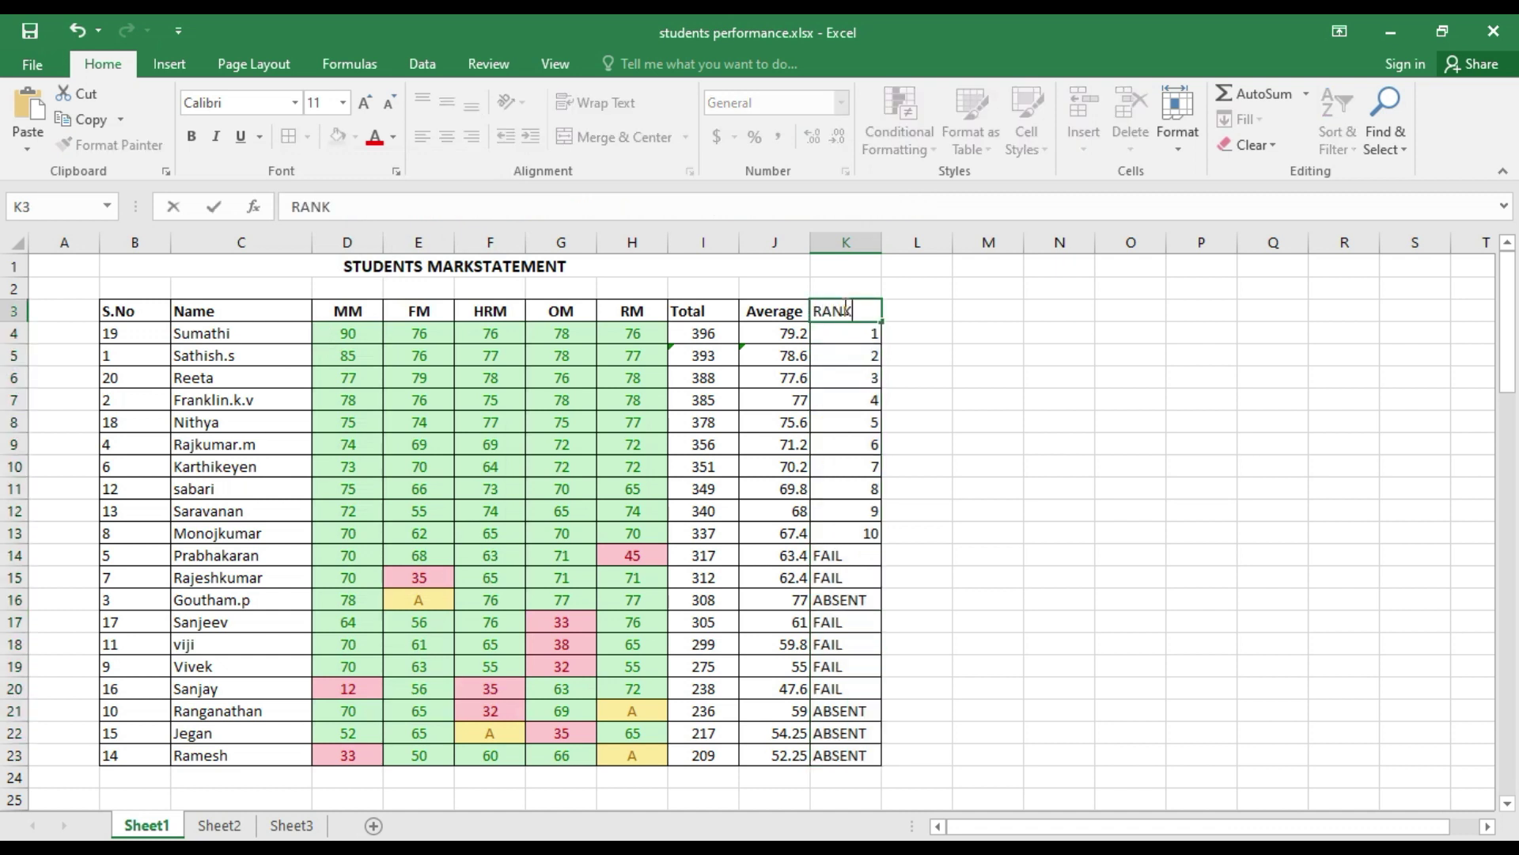
left_click(981, 489)
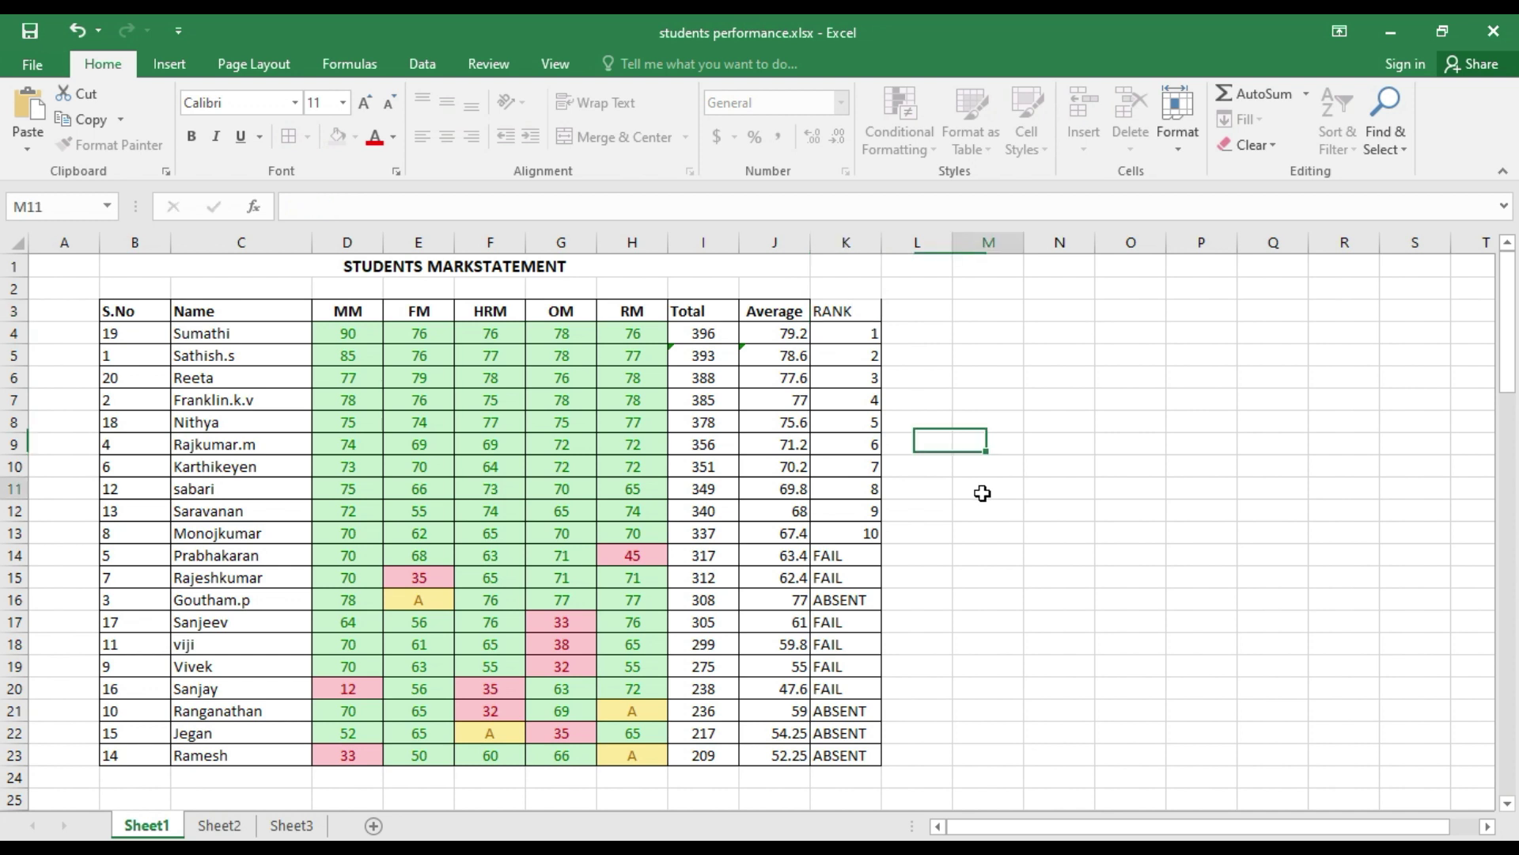
left_click(820, 310)
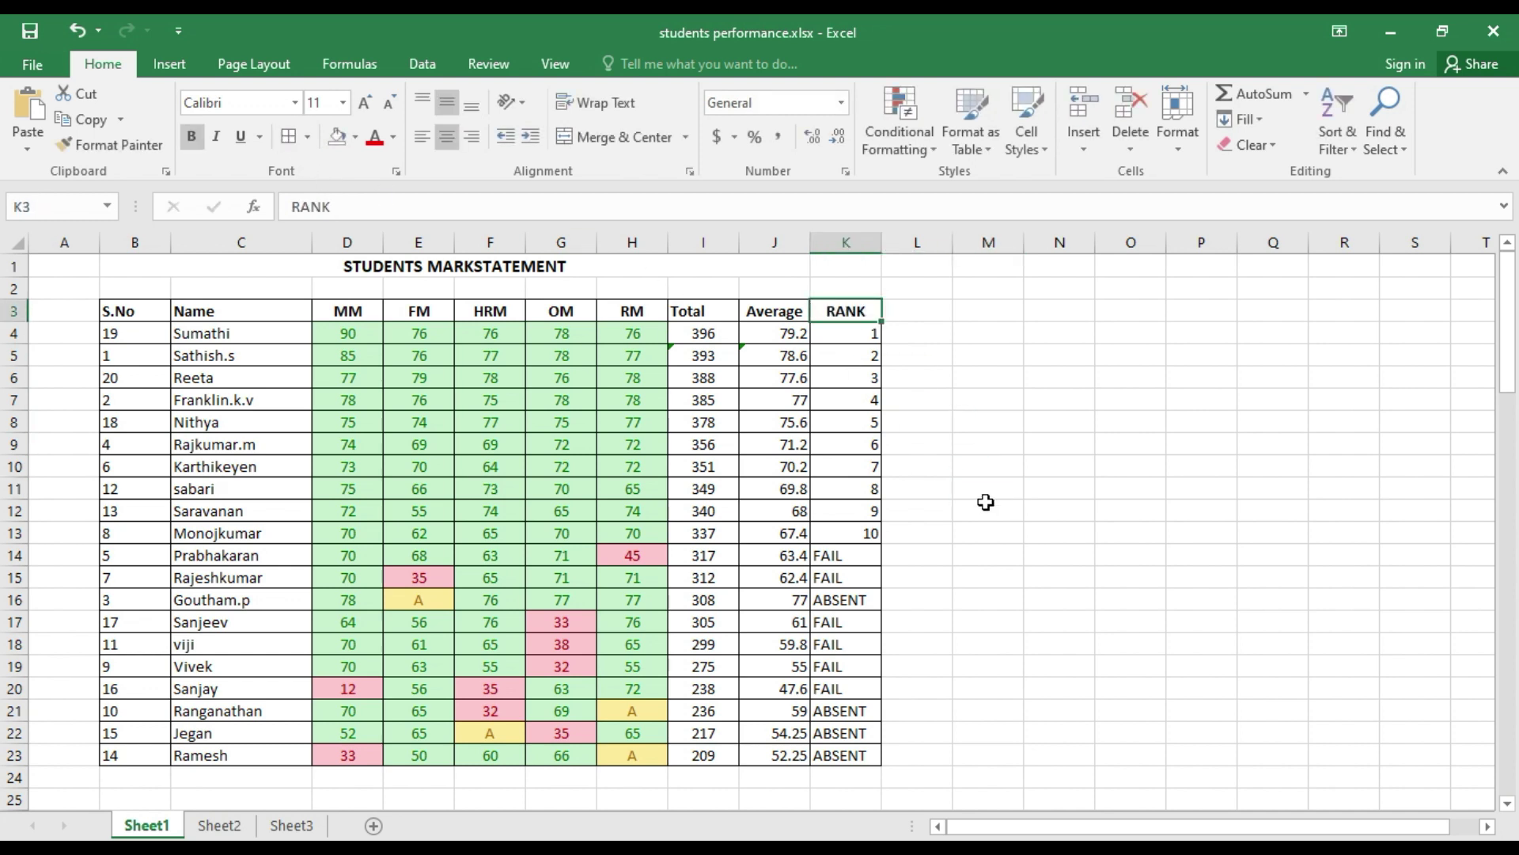
Centre the RANK header and all rank results in K3:K23 horizontally.
left_click_drag(841, 311, 856, 755)
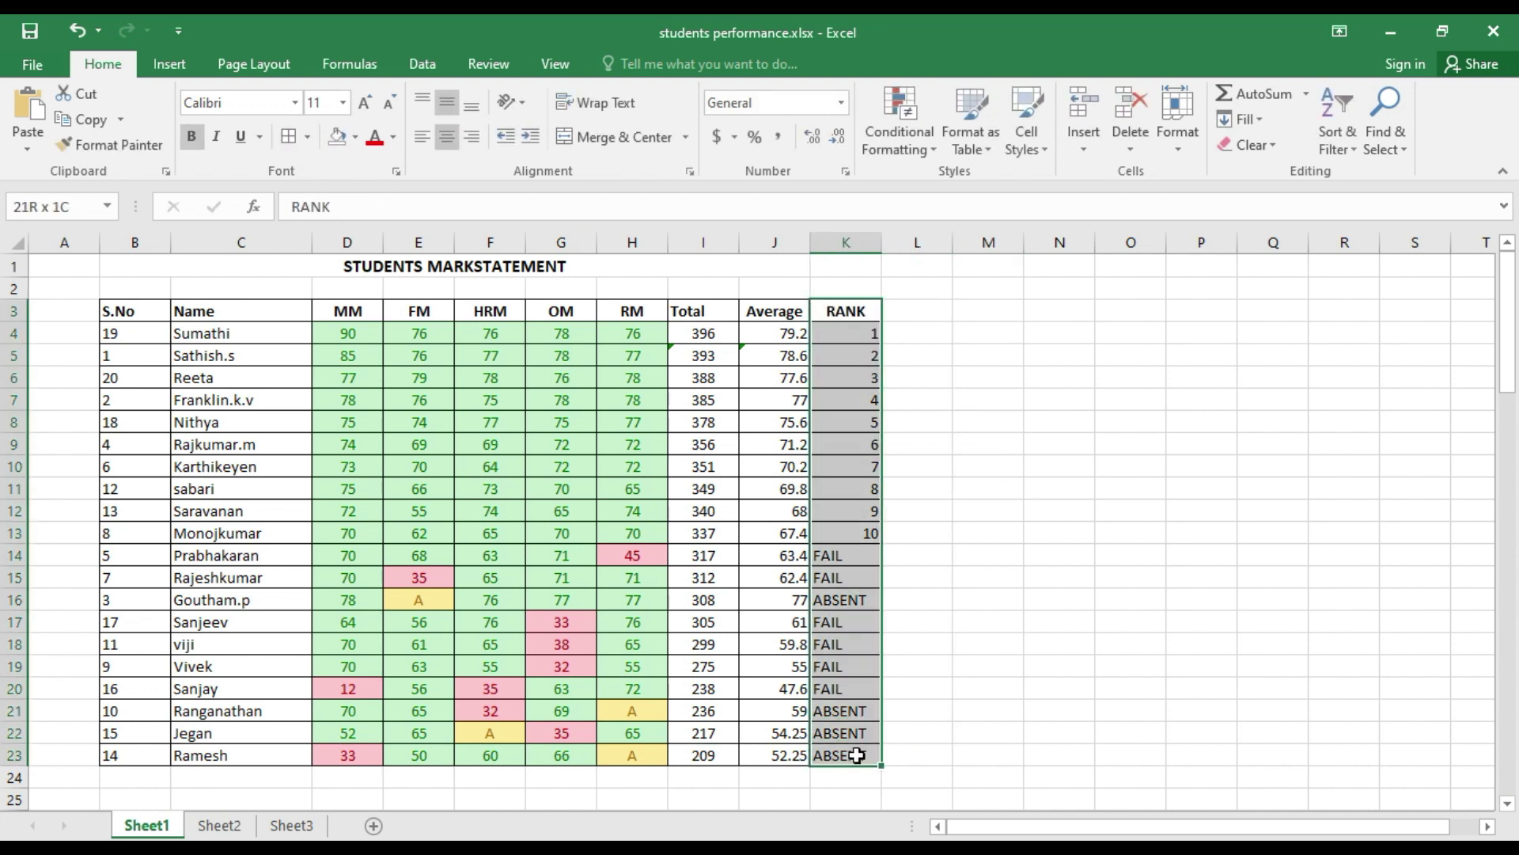
left_click(459, 137)
Custom sort the mark table B3:K23 by S.No values in Smallest to Largest order.
left_click_drag(135, 311, 855, 756)
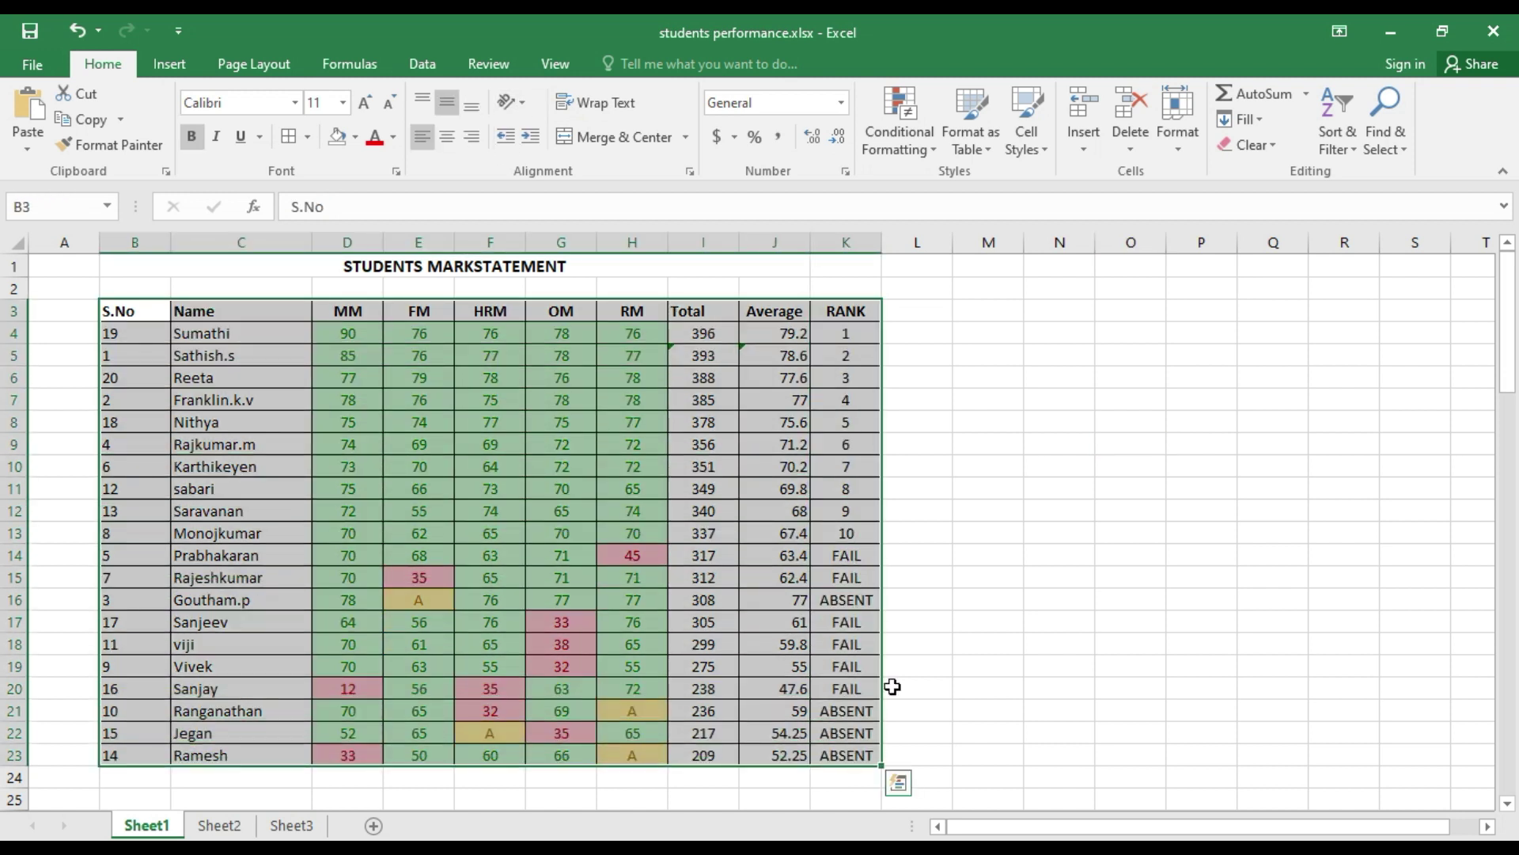
left_click(1355, 146)
left_click(1365, 224)
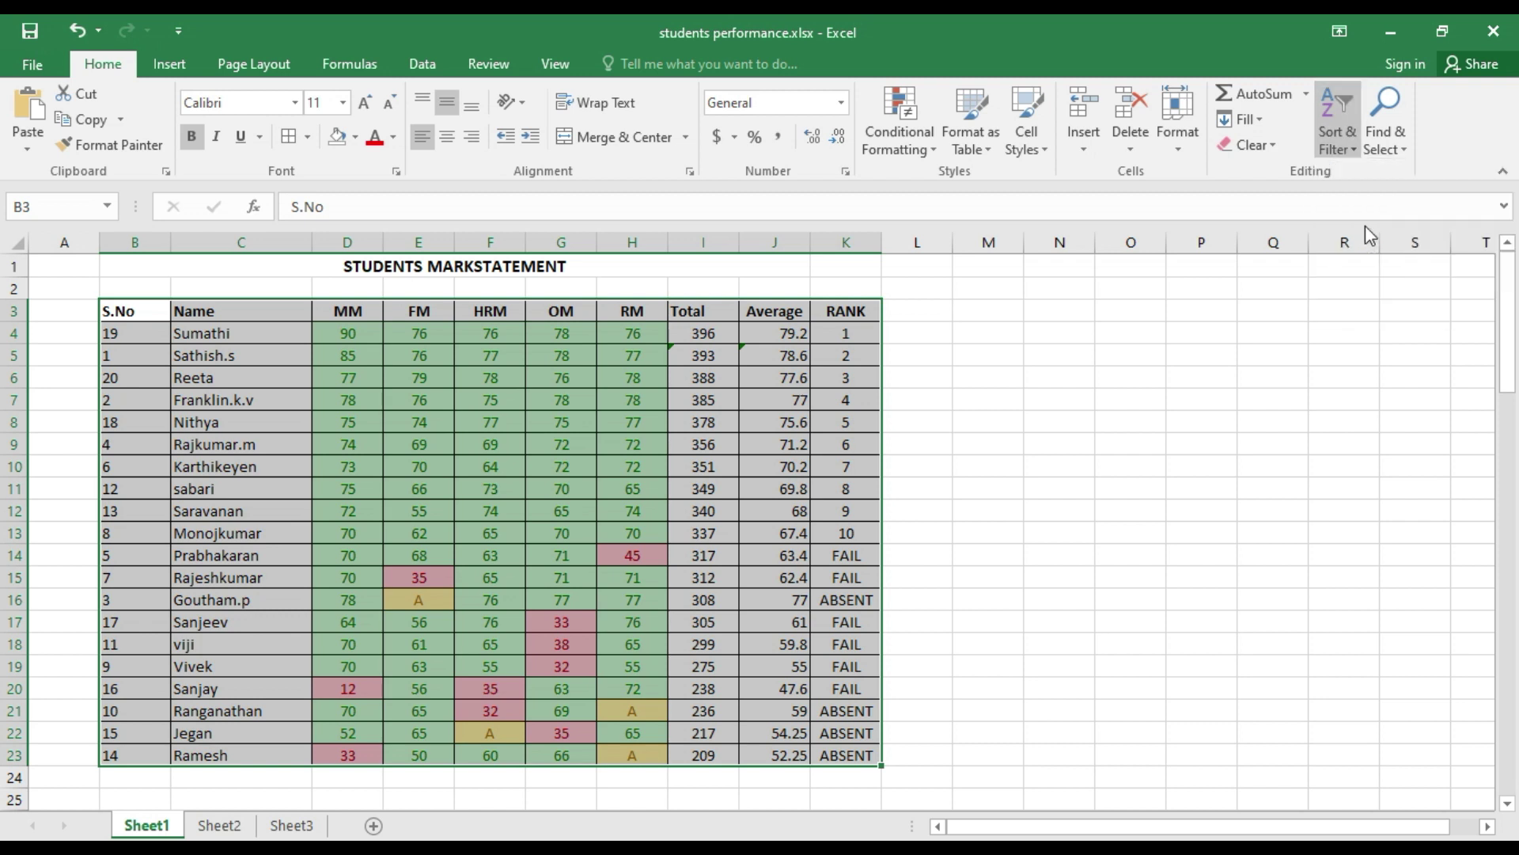
left_click(1038, 246)
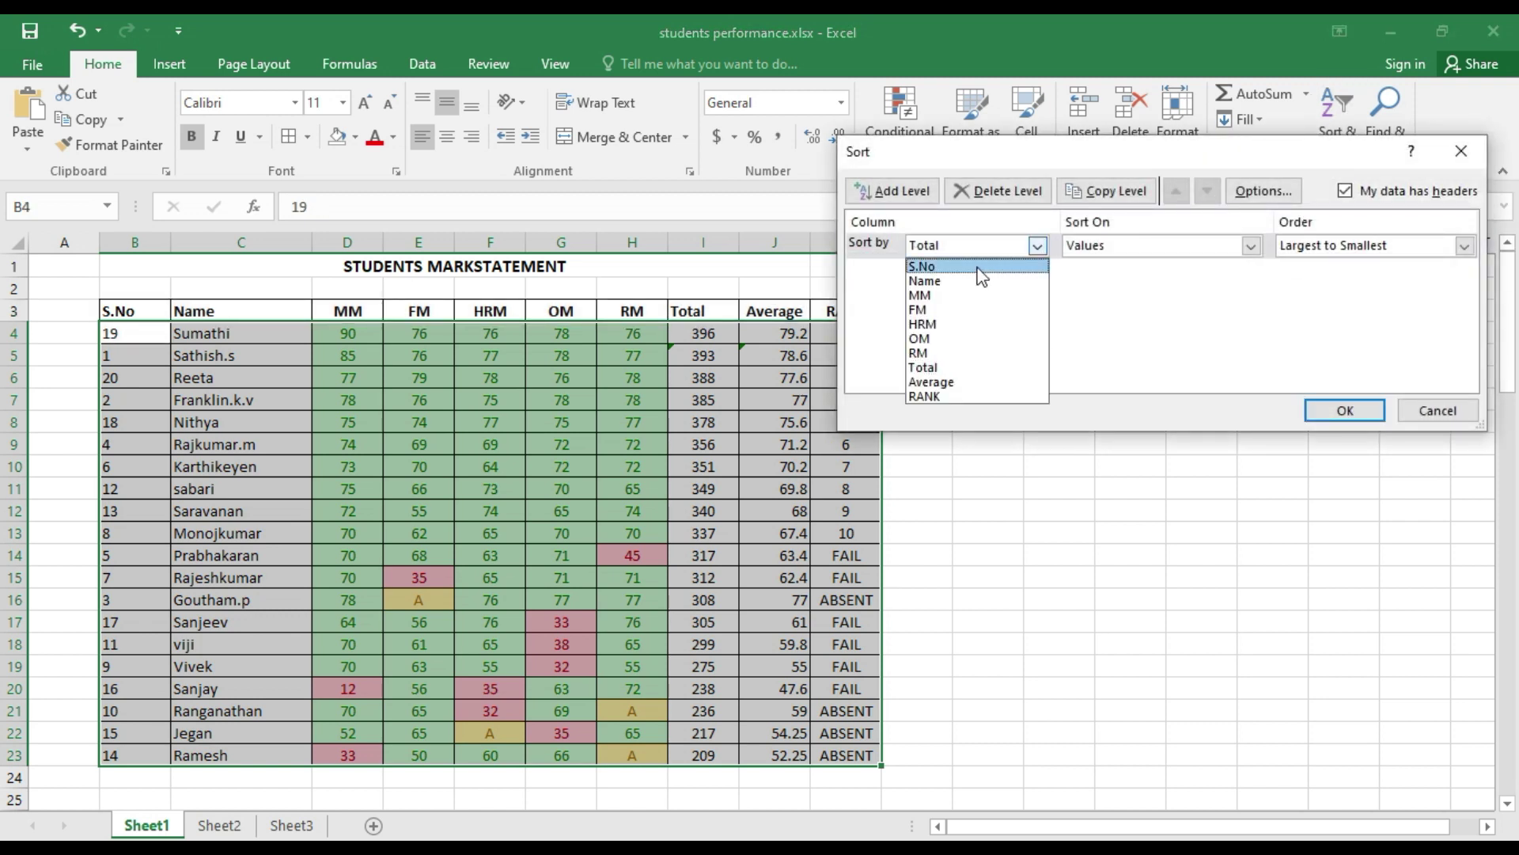
left_click(942, 262)
left_click(1464, 246)
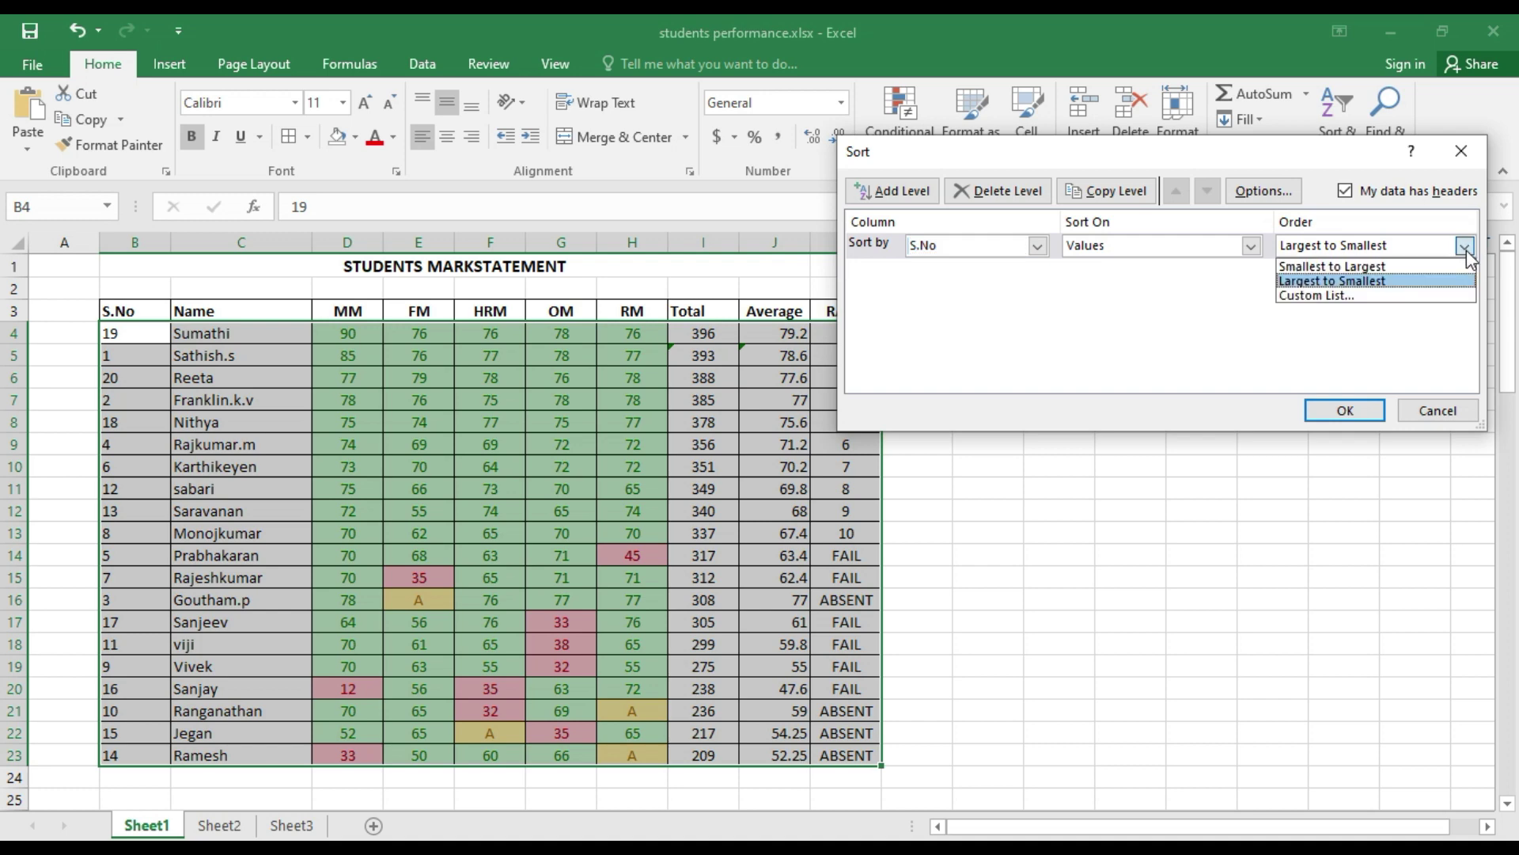
left_click(1403, 266)
left_click(1334, 411)
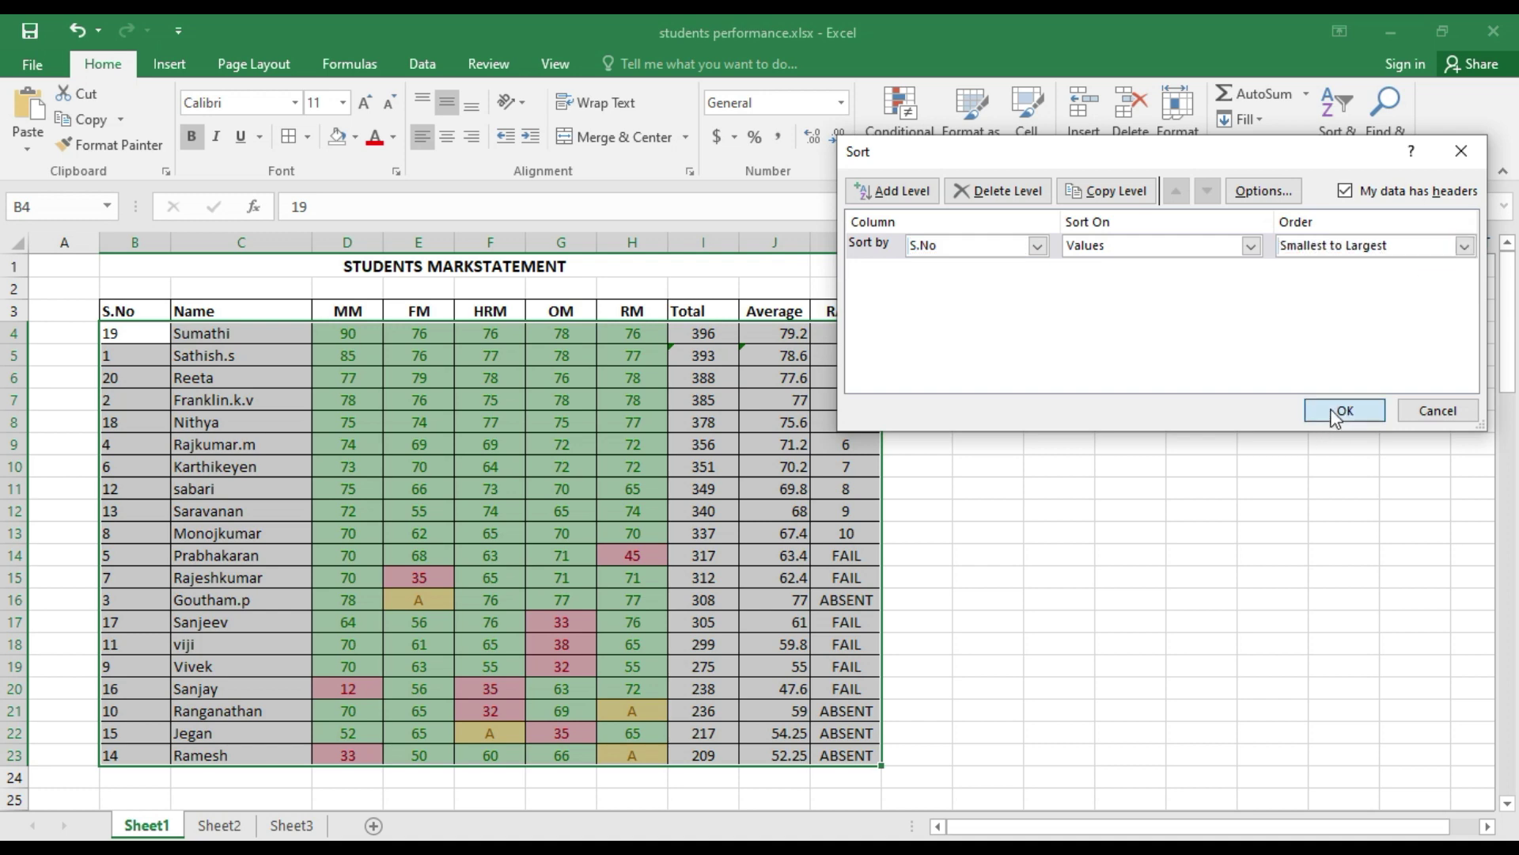
left_click(1289, 411)
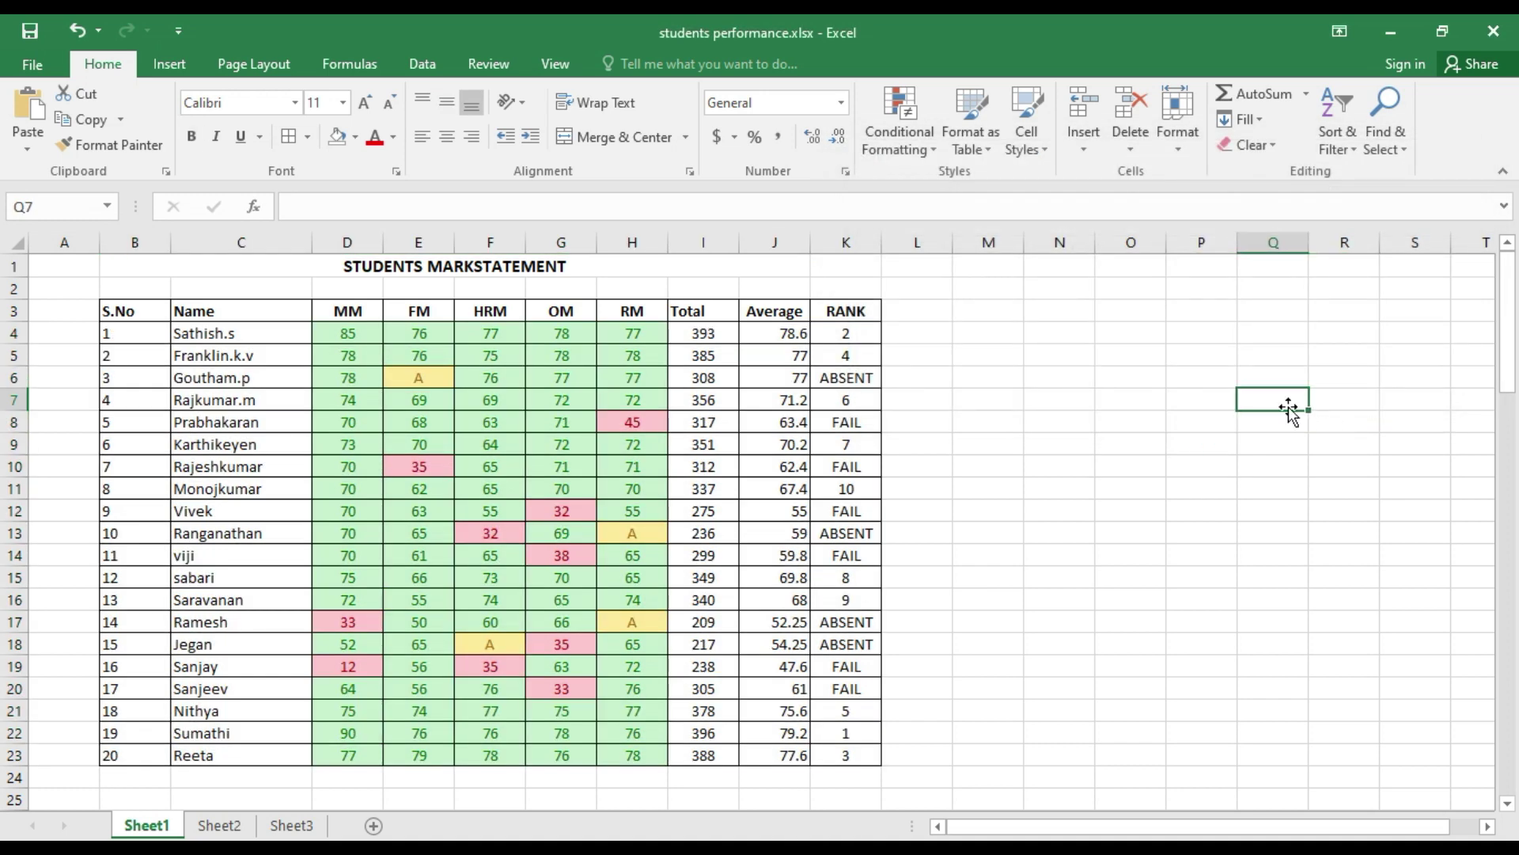
Centre every cell of the mark table B3:K23 horizontally, including the S.No, Name, Total and Average columns.
left_click_drag(118, 316, 847, 755)
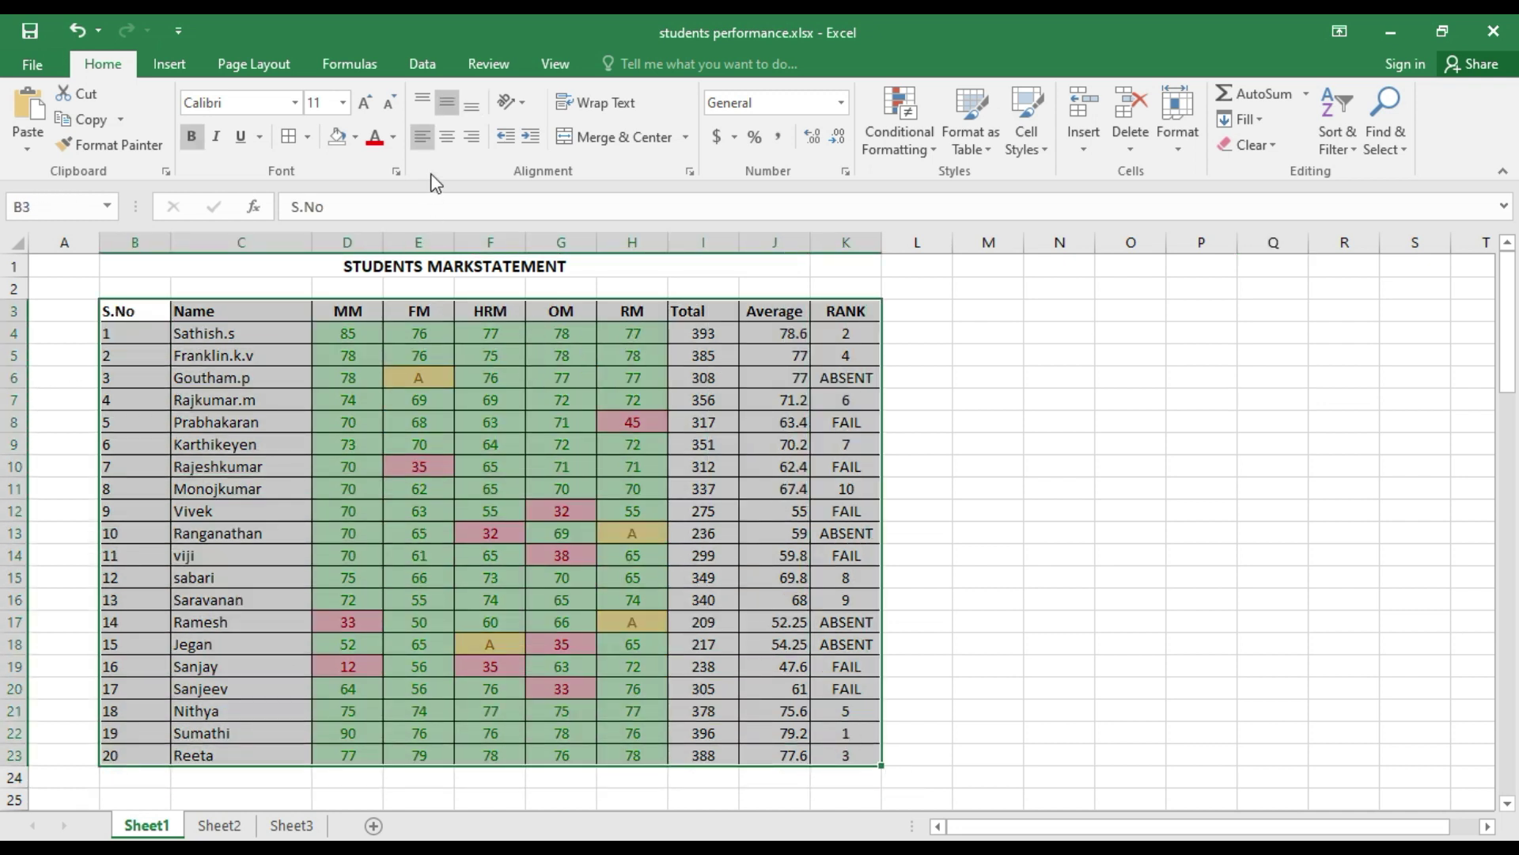
left_click(446, 136)
left_click(1245, 472)
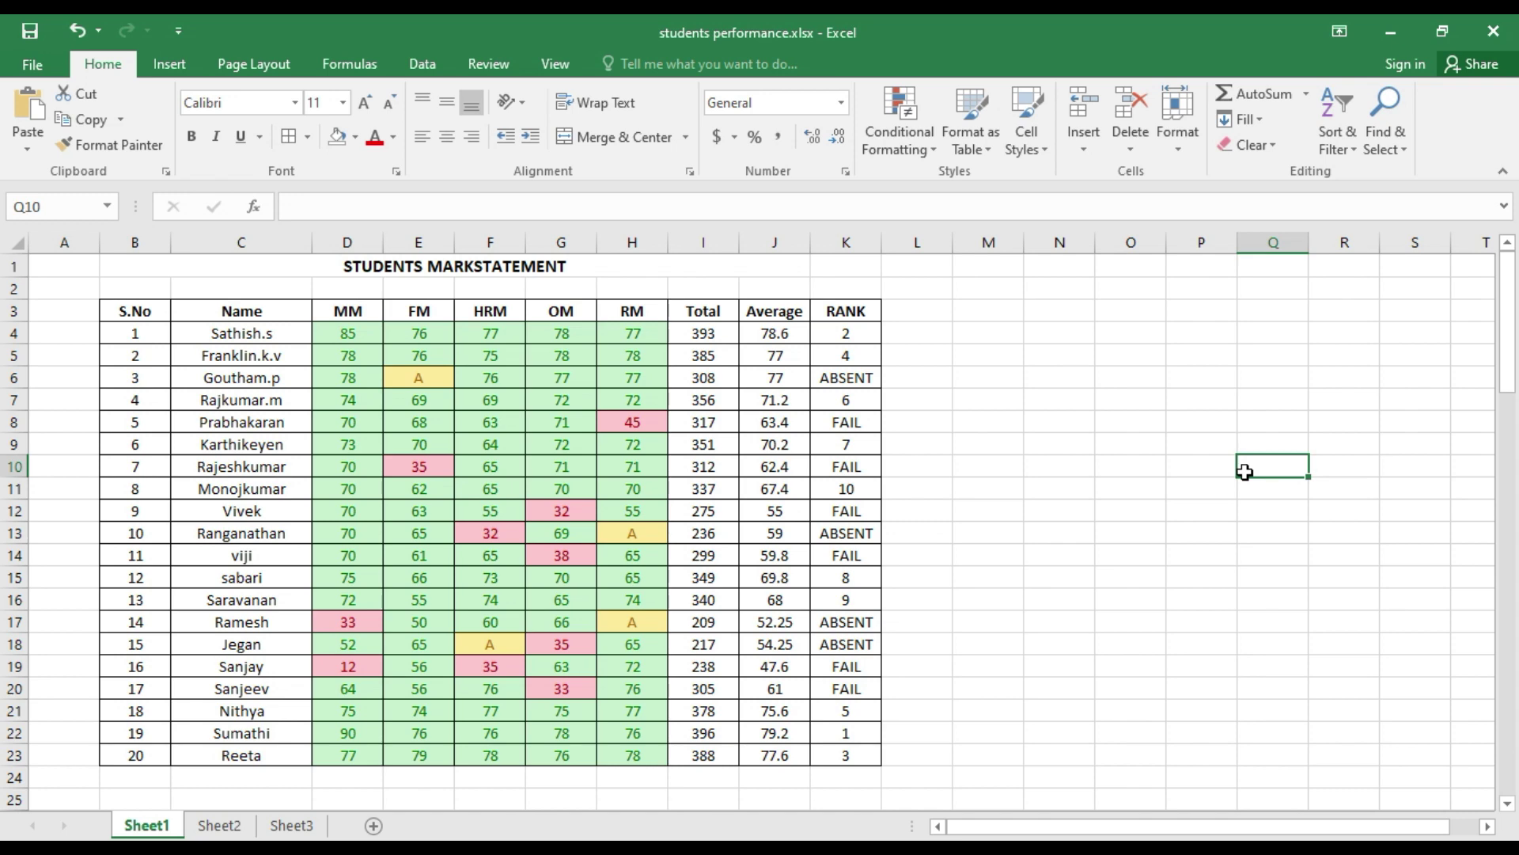
scroll(1244, 472, "down", 5)
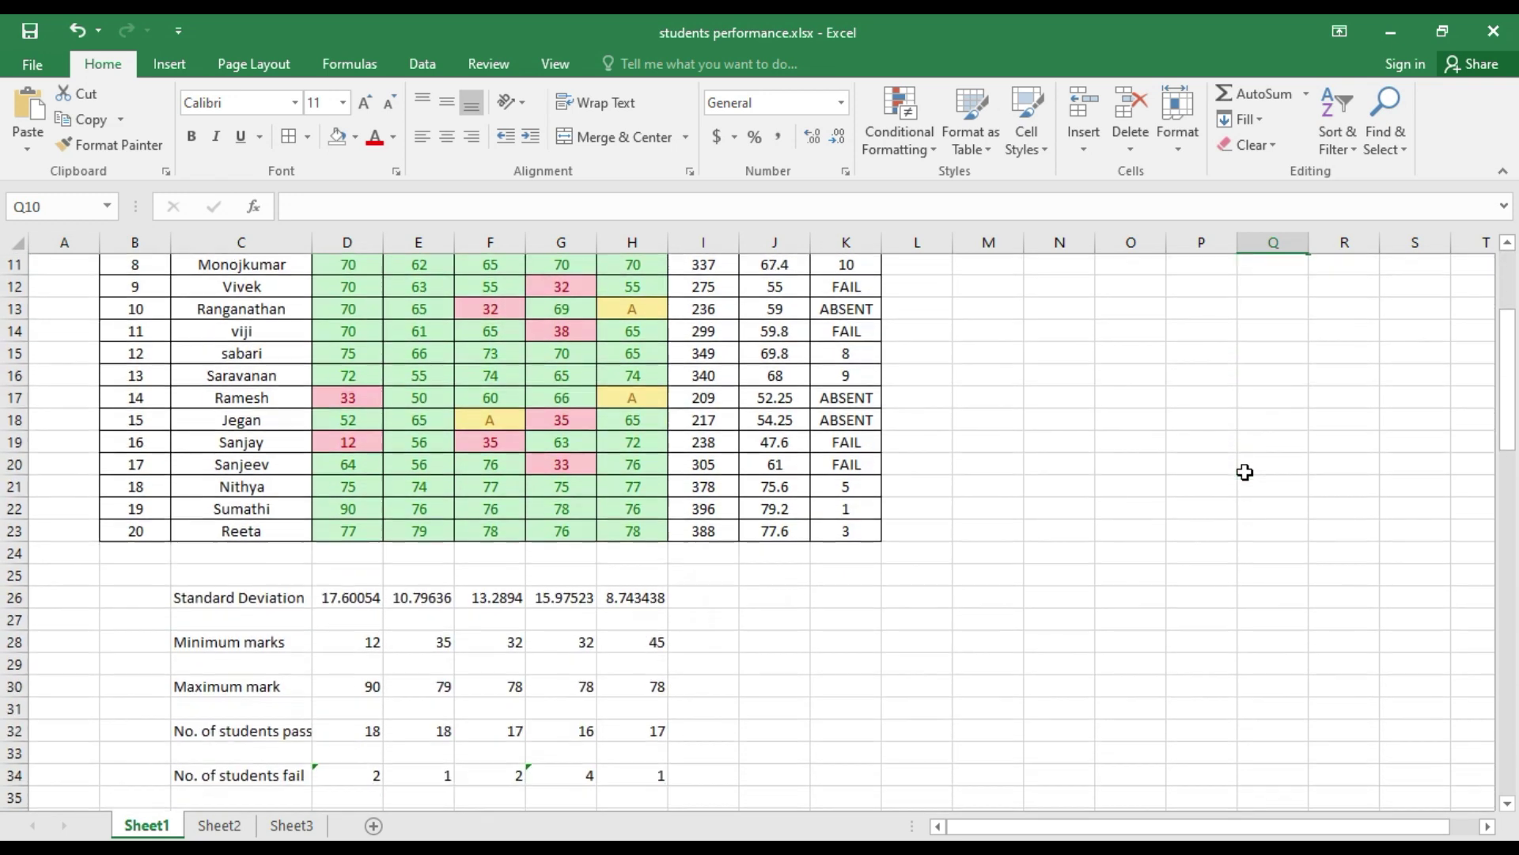